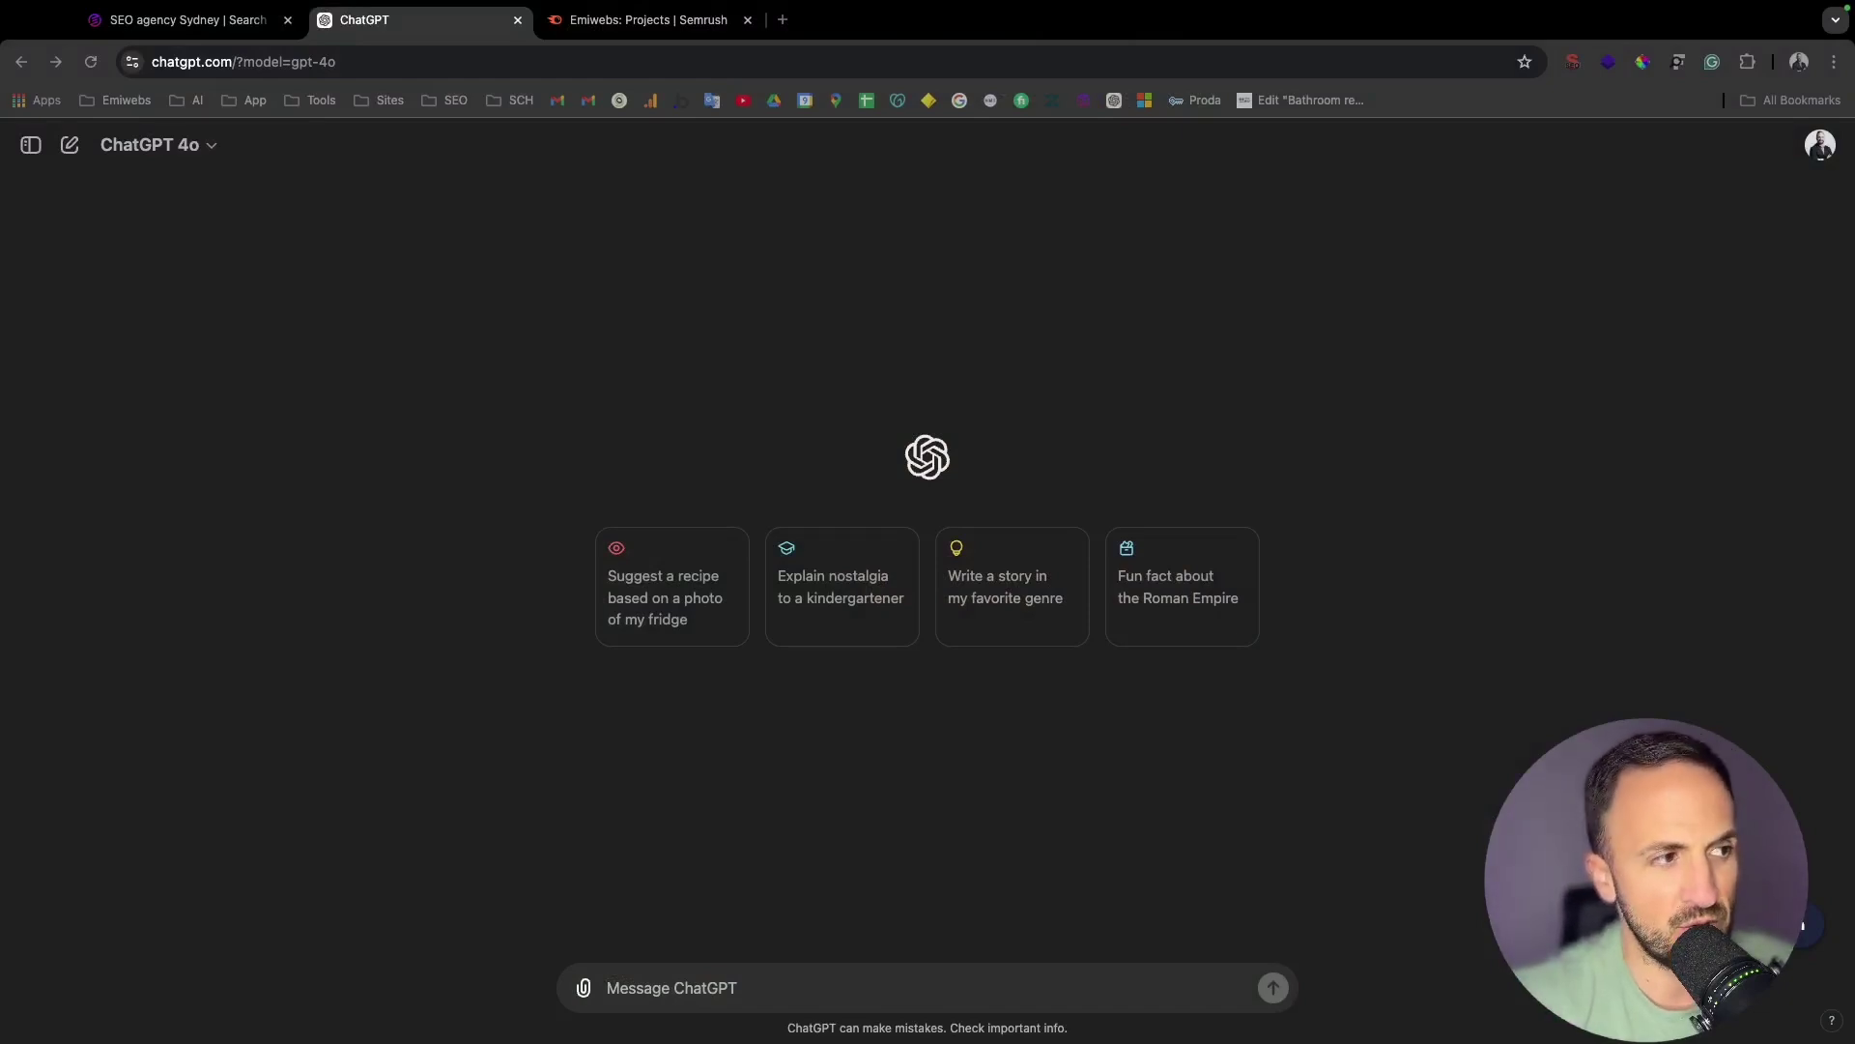
- Start a new ChatGPT message reading 'Create blog about'
{"action": "left_click", "coordinate": [785, 987]}
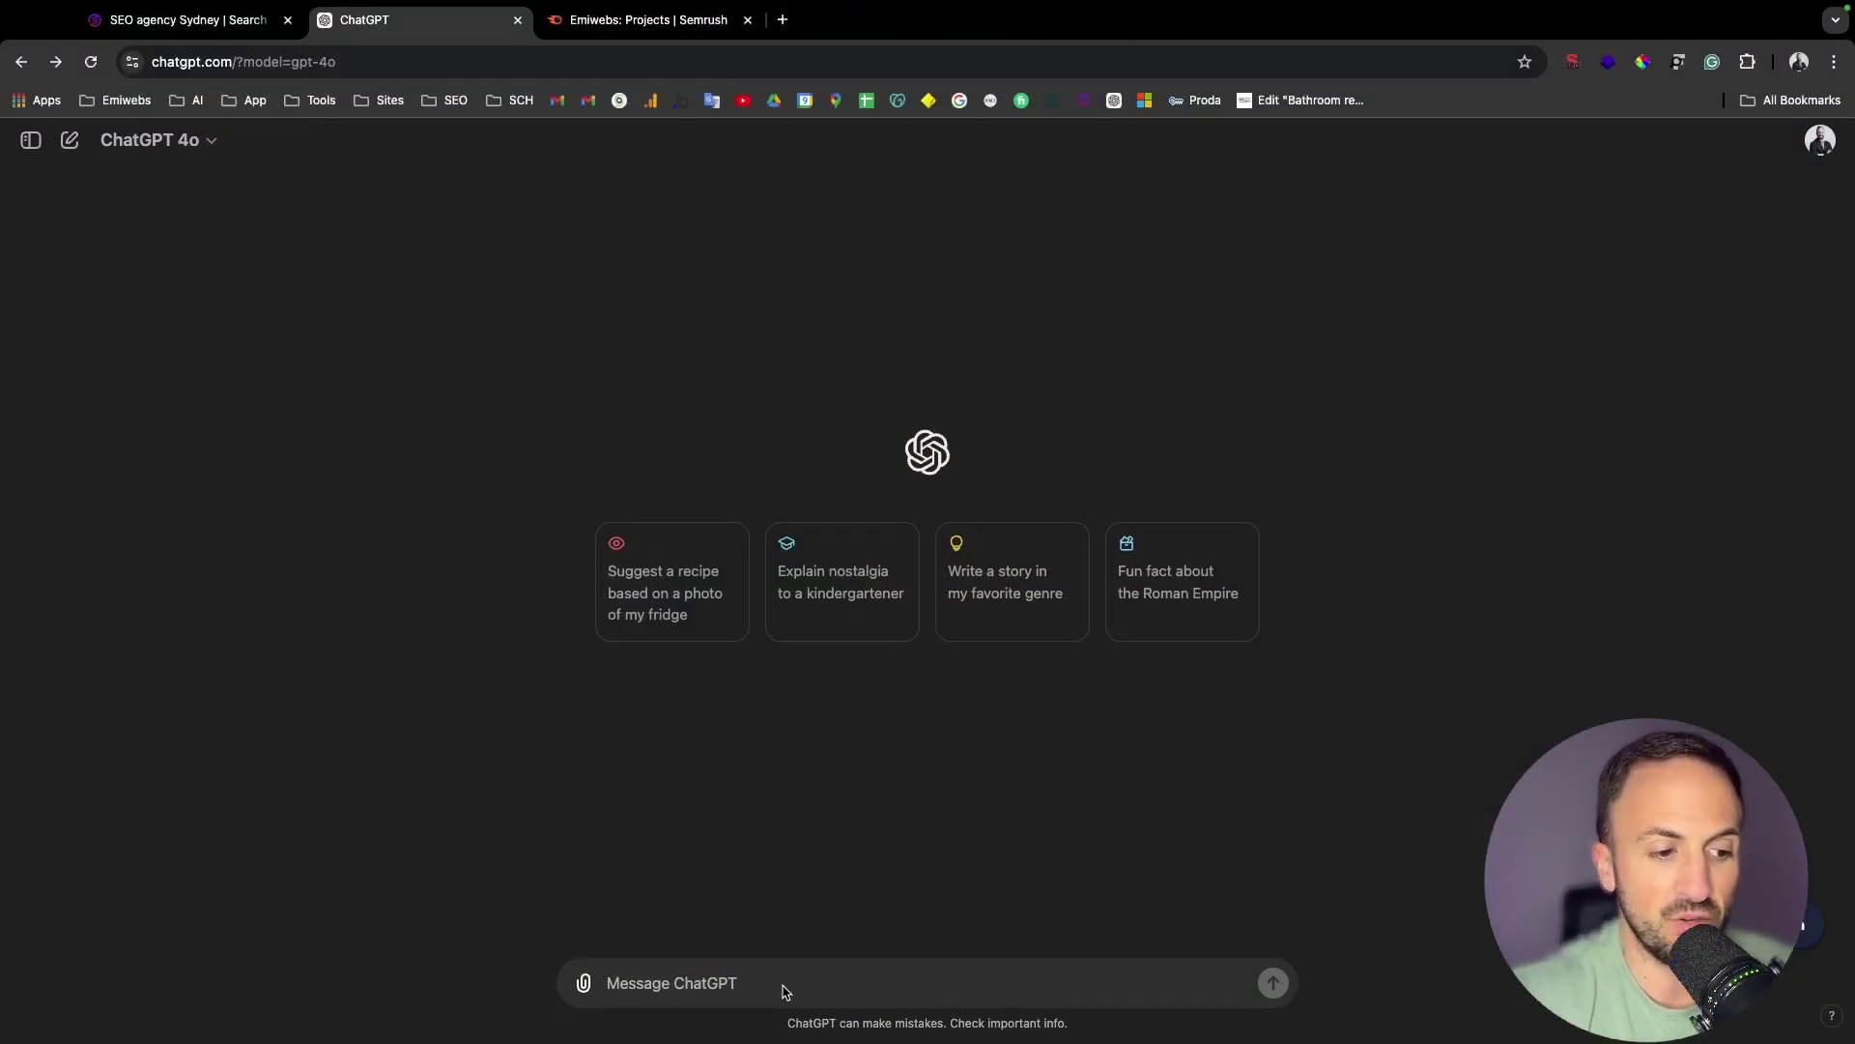
{"action": "type", "text": "Crea"}
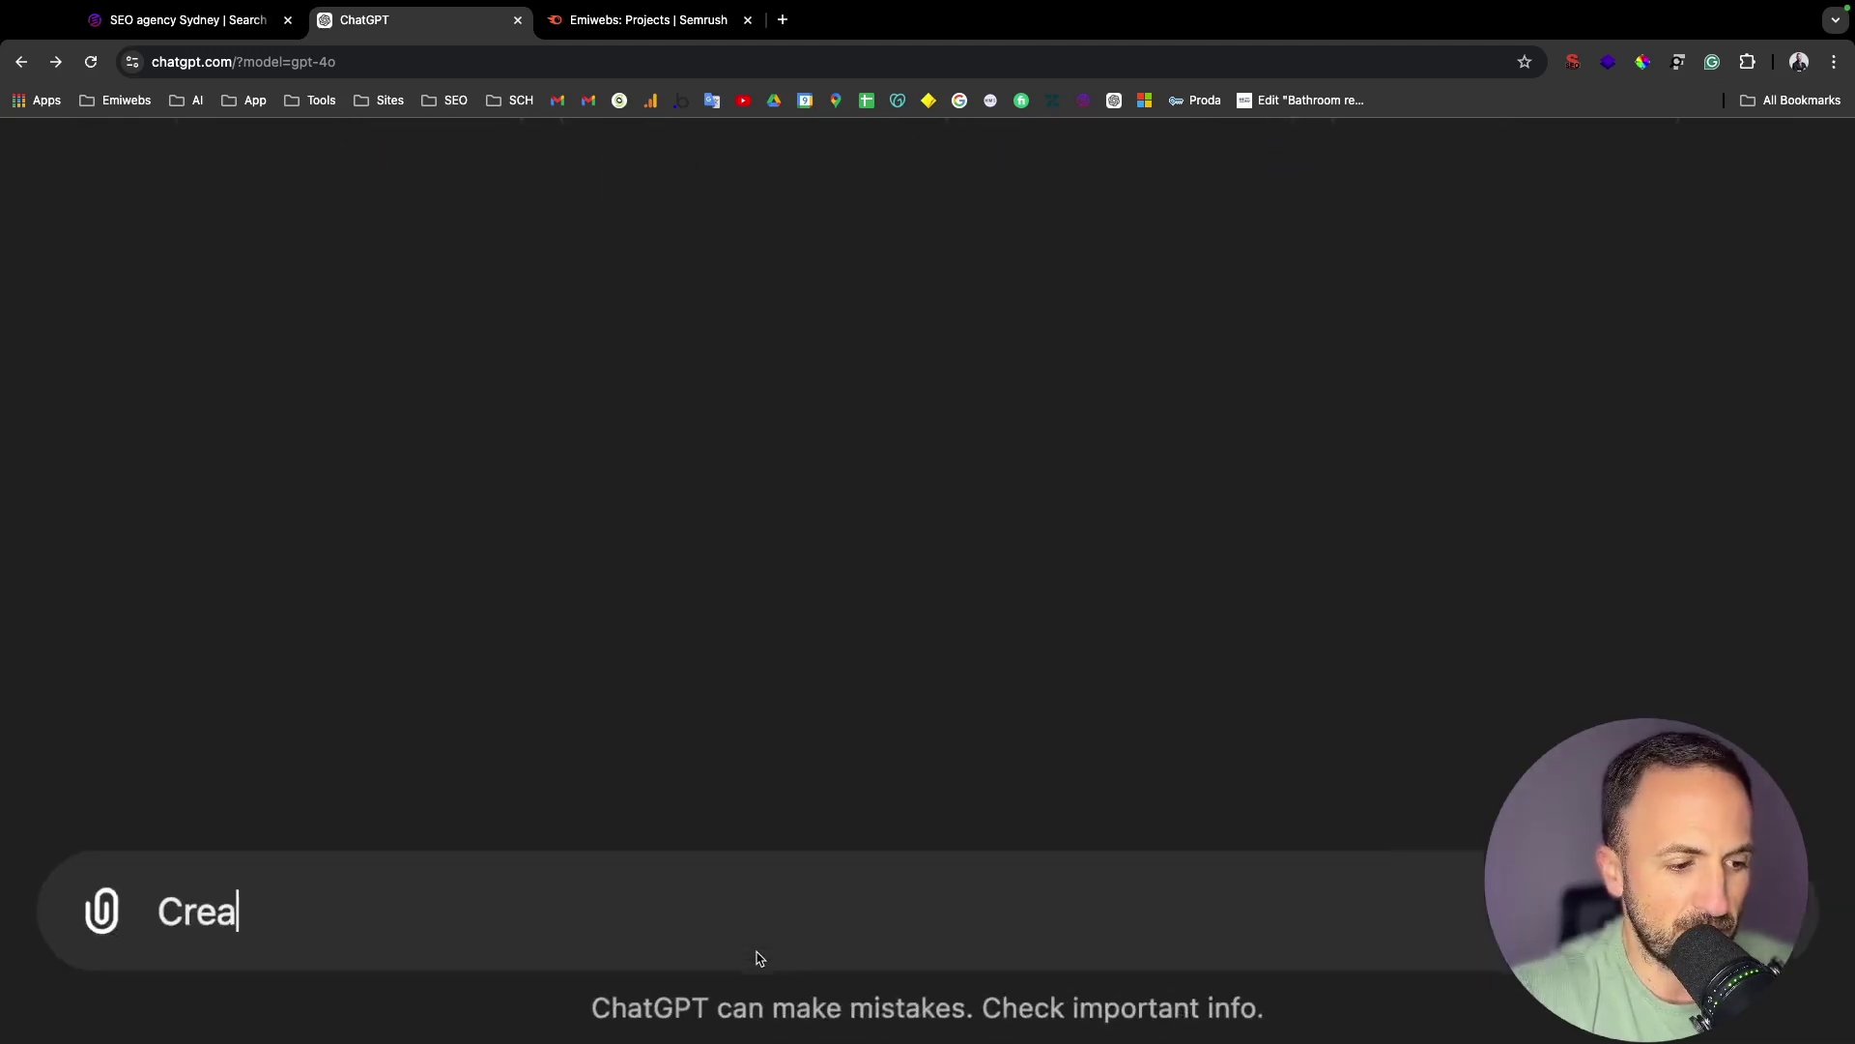
{"action": "type", "text": "te "}
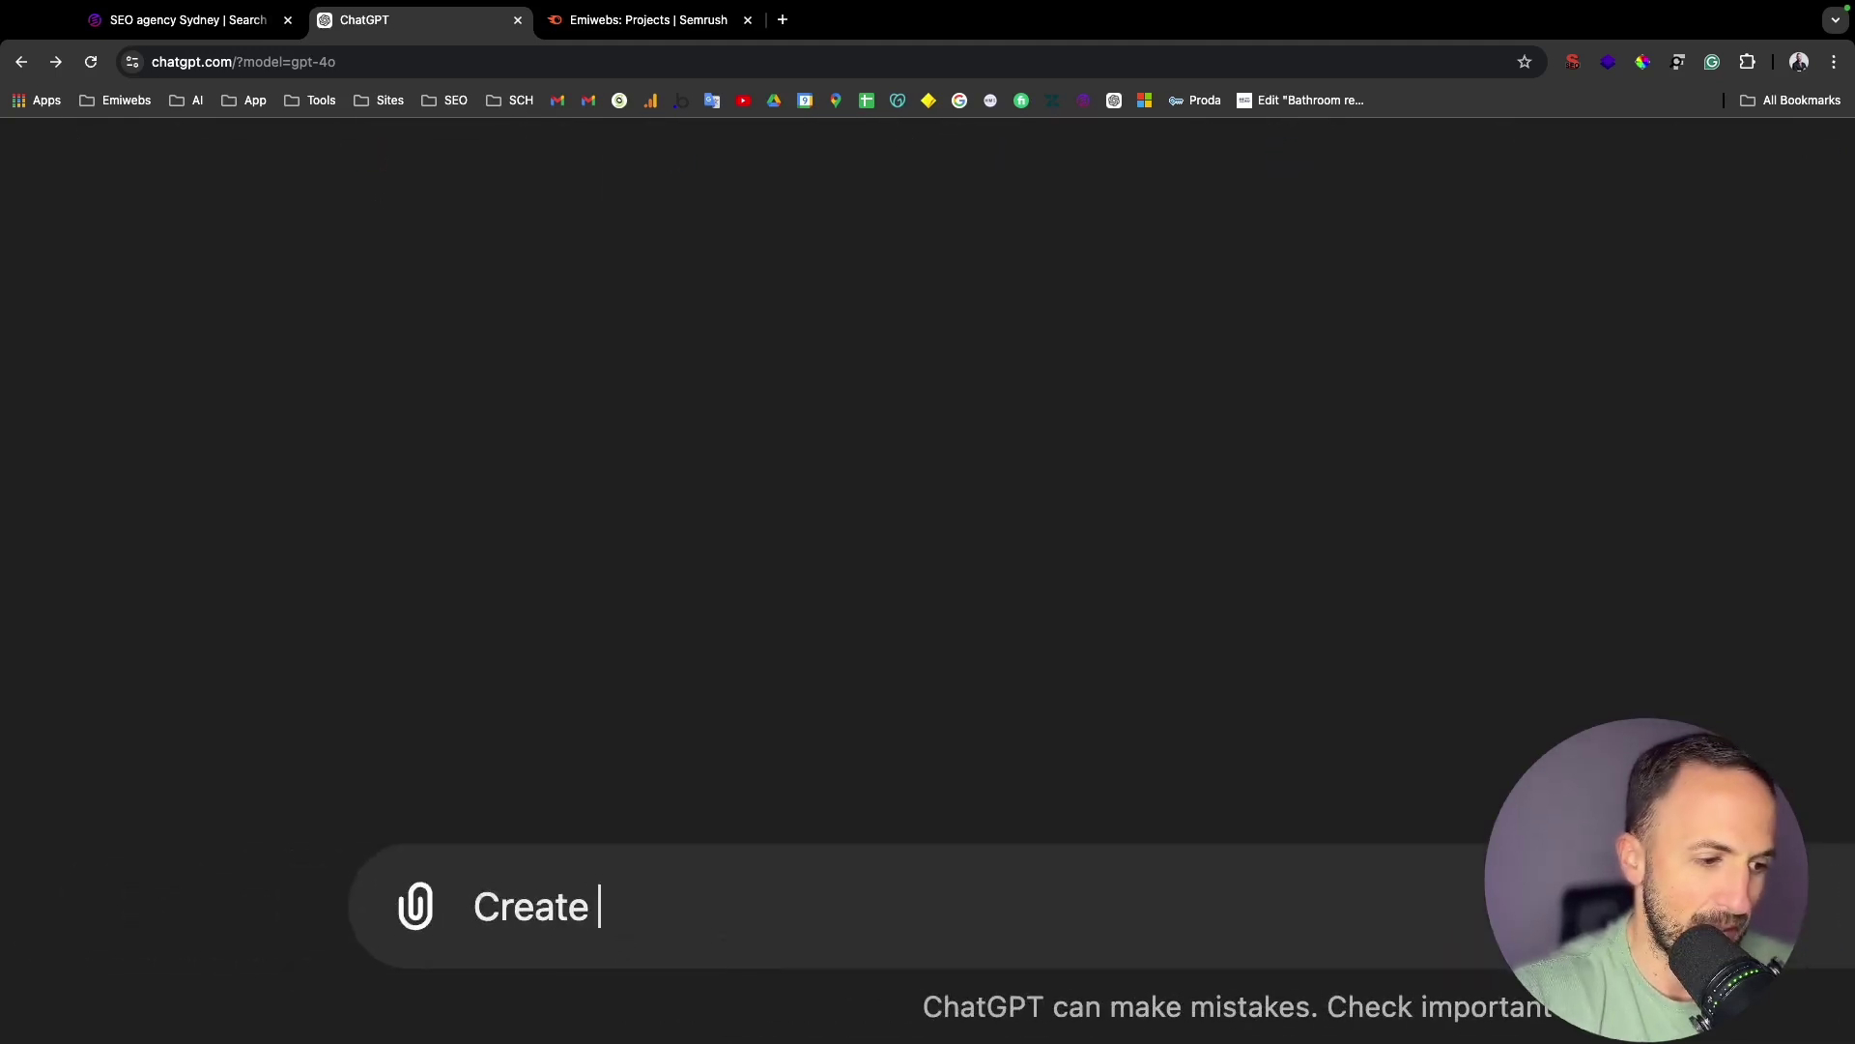
{"action": "type", "text": "blo g about"}
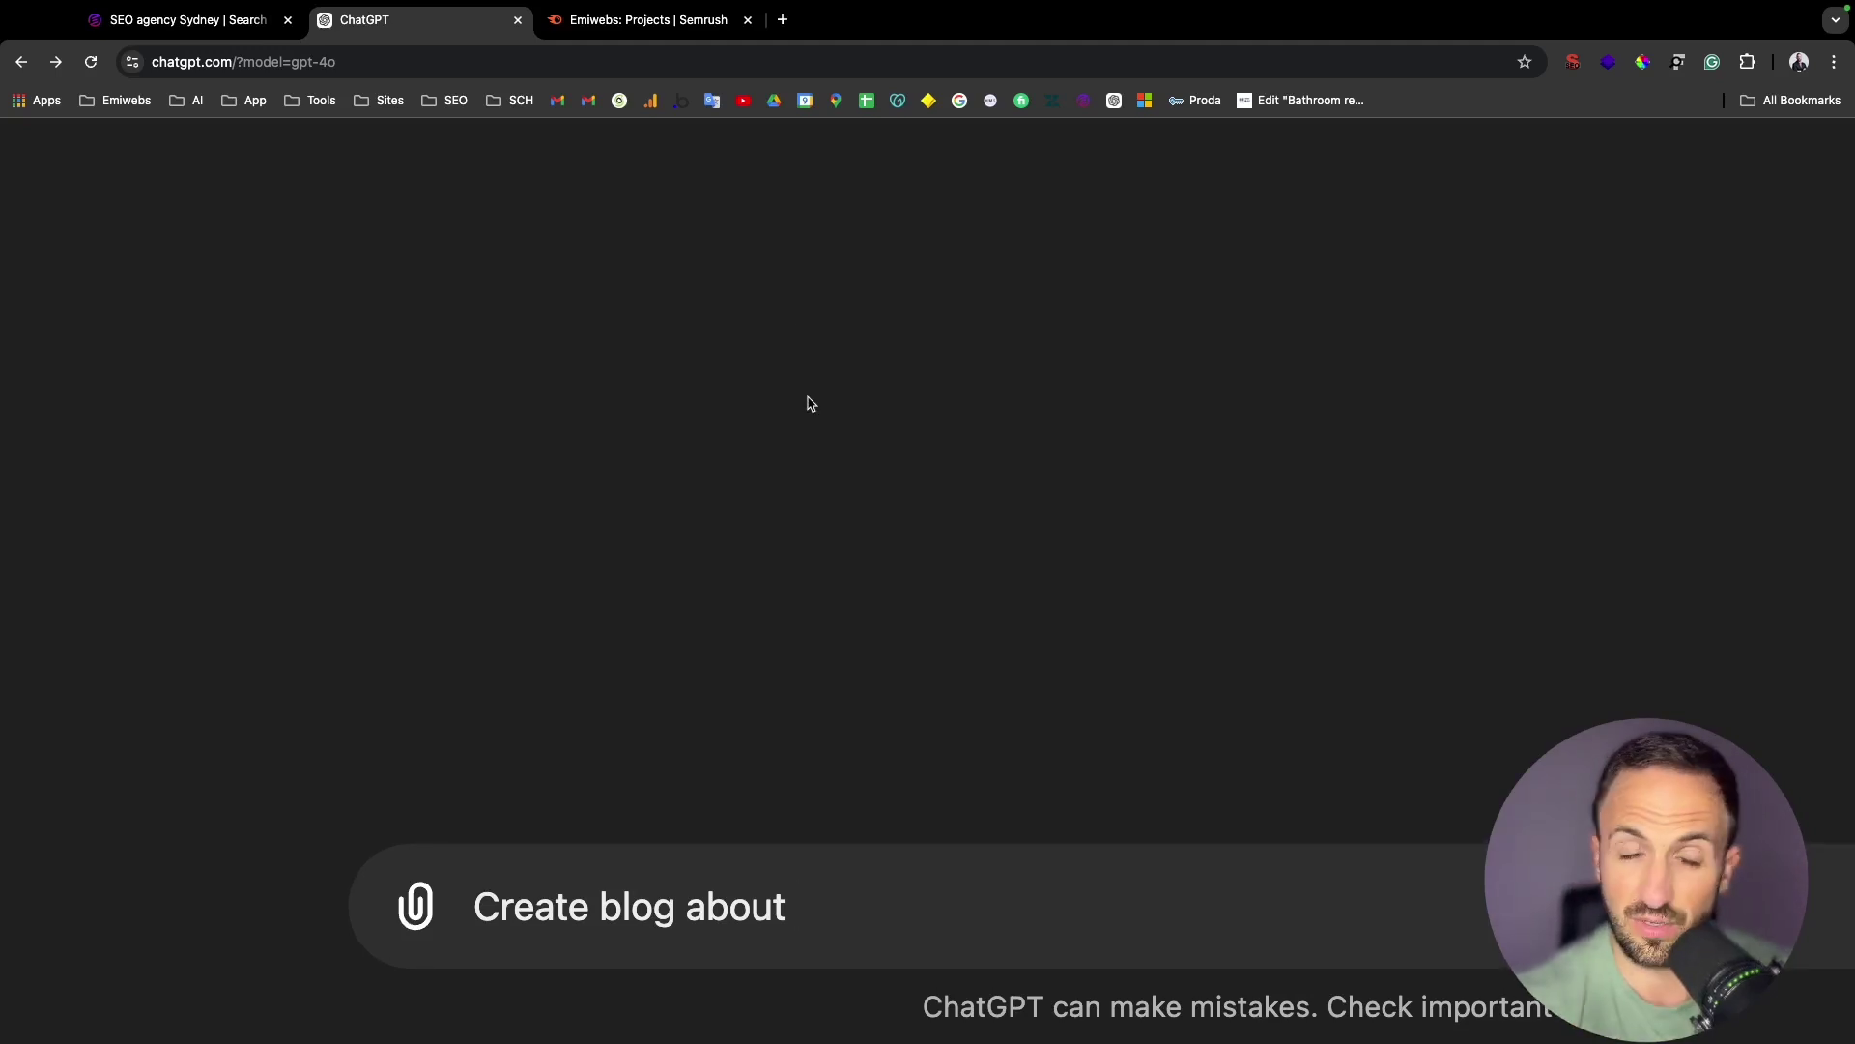
- Open Semrush's Keyword Overview page from Keyword Research in the Emiwebs project sidebar
{"action": "left_click", "coordinate": [645, 50]}
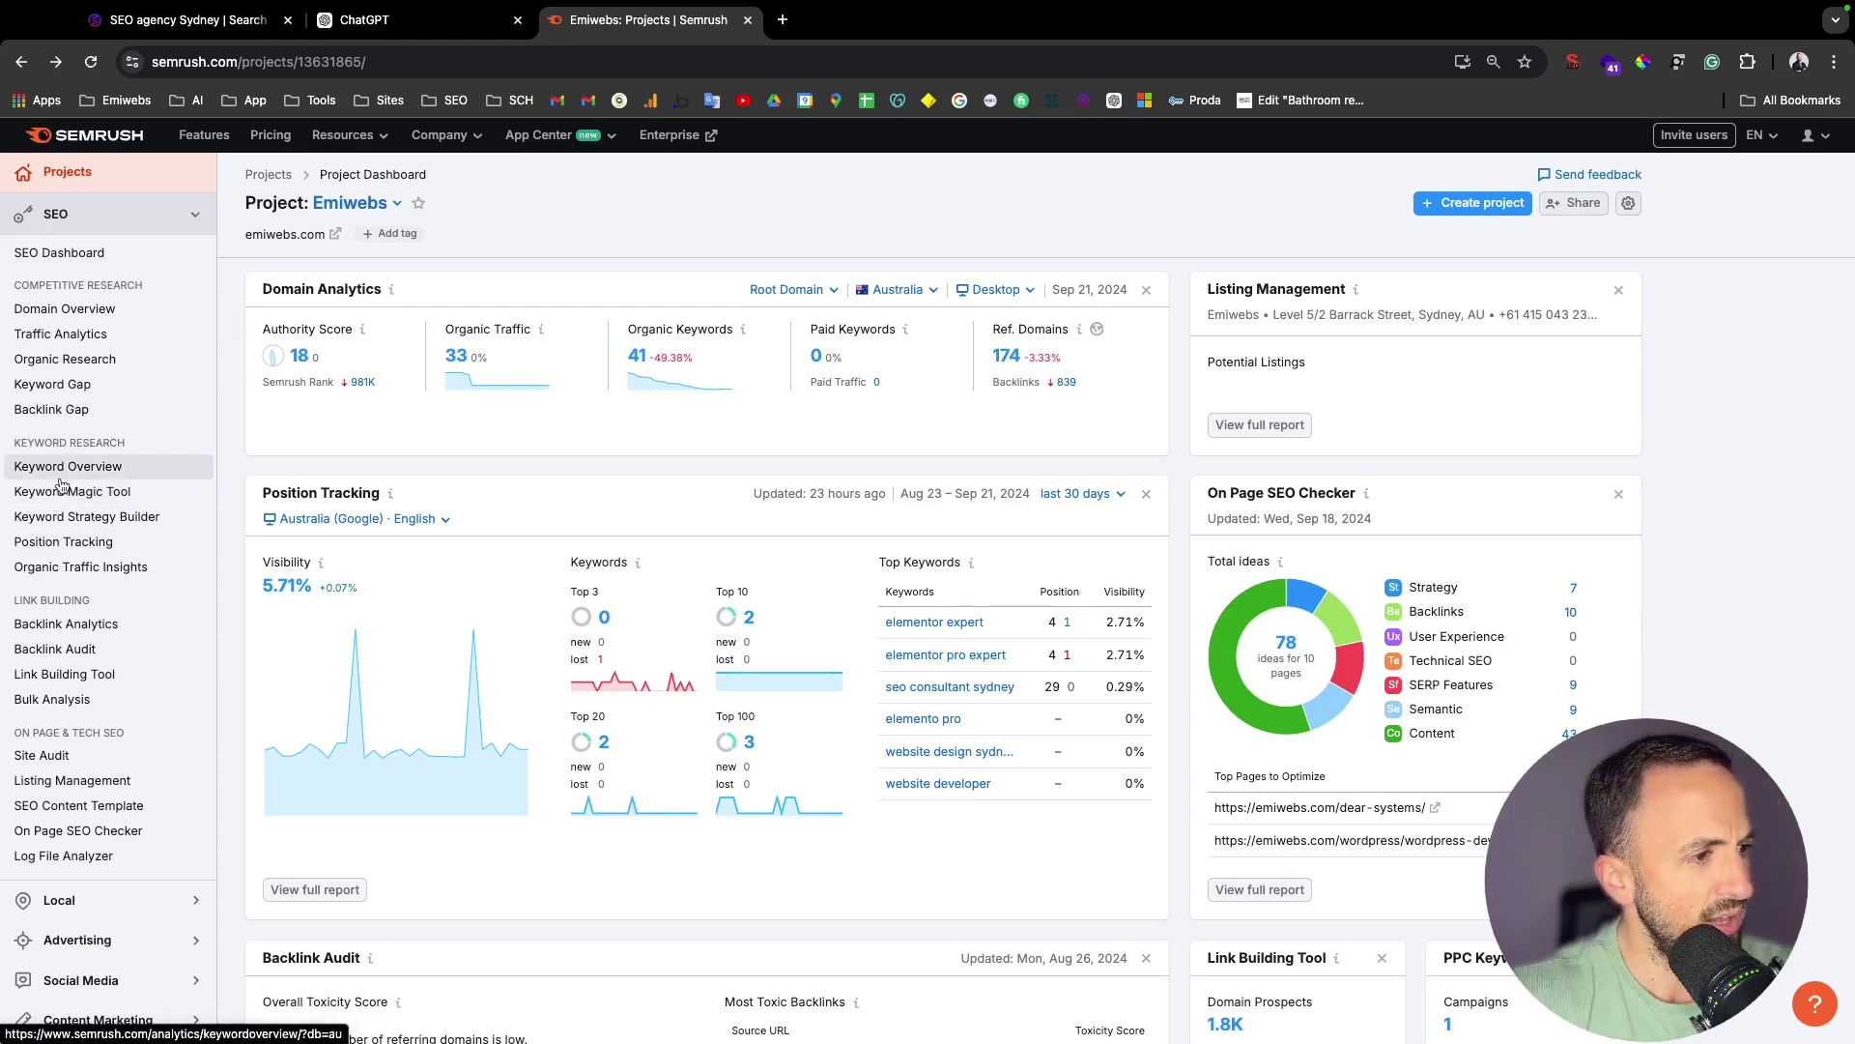
{"action": "scroll", "coordinate": [68, 473], "scroll_direction": "up", "scroll_amount": 5}
{"action": "scroll", "coordinate": [303, 132], "scroll_direction": "down", "scroll_amount": 1}
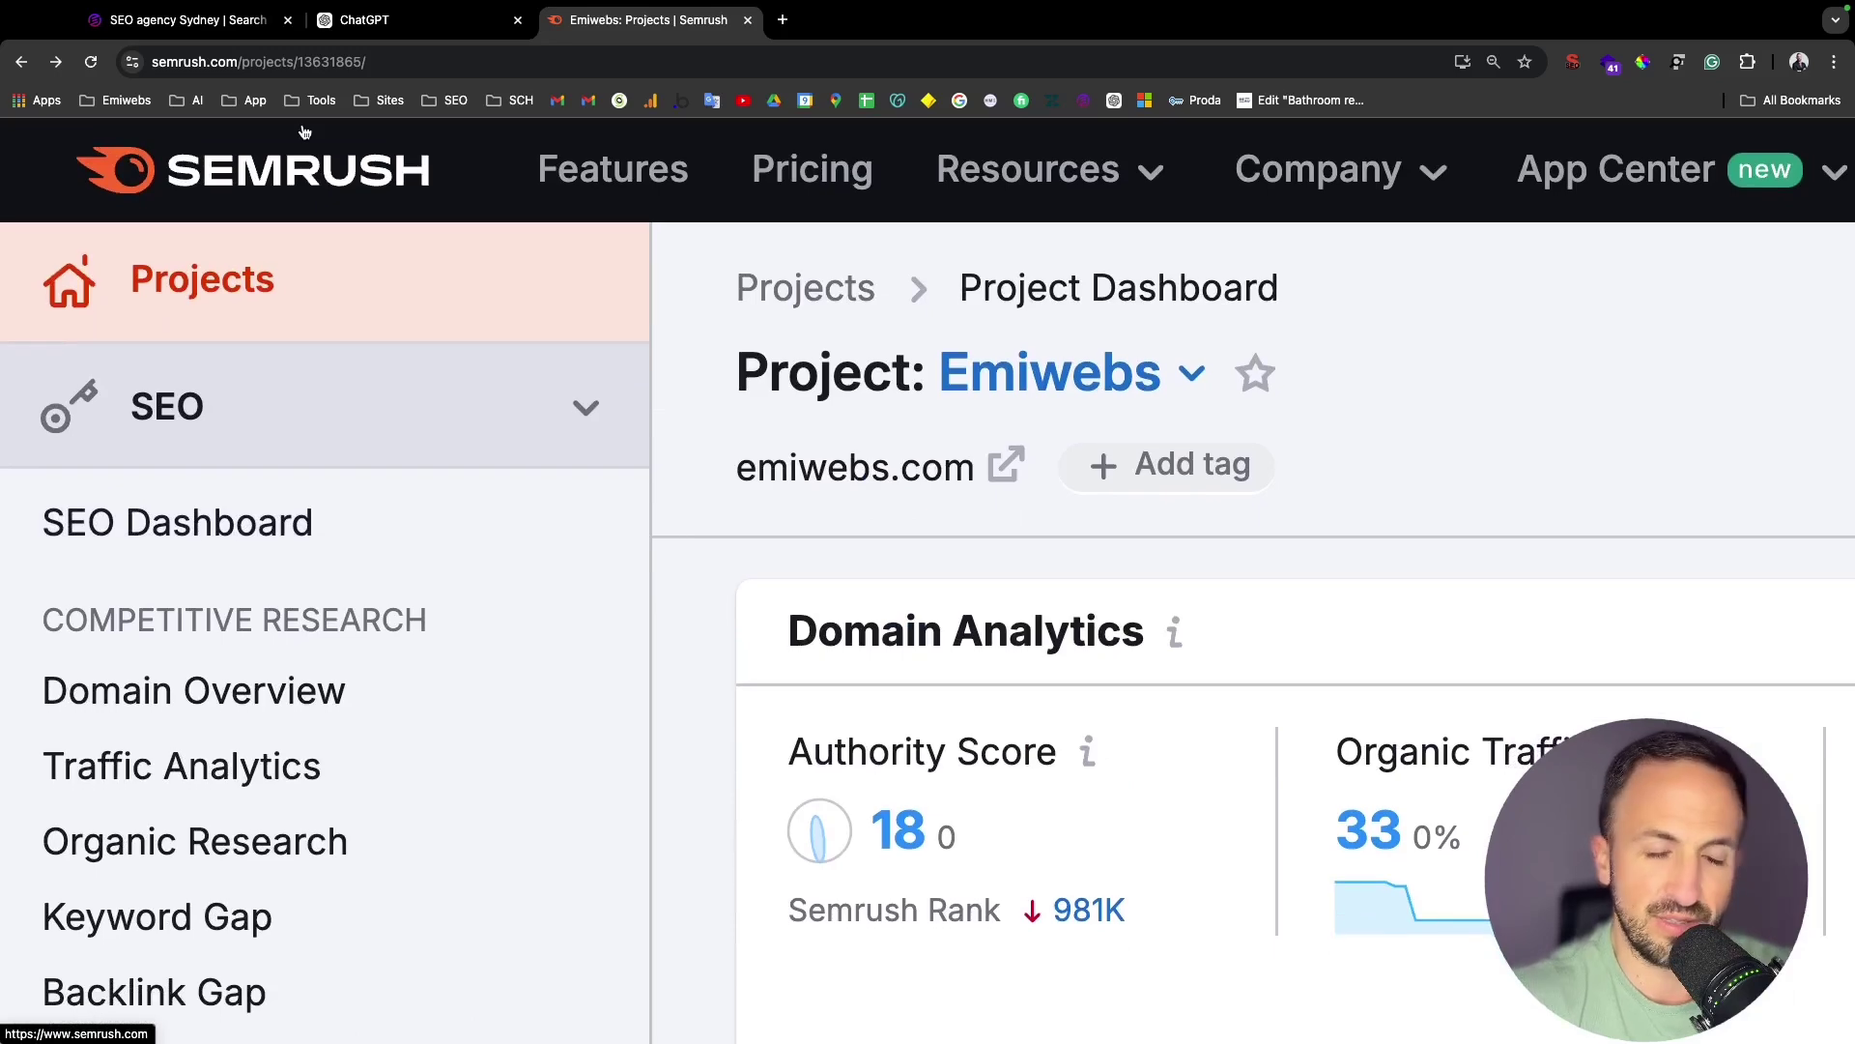
{"action": "scroll", "coordinate": [271, 416], "scroll_direction": "down", "scroll_amount": 4}
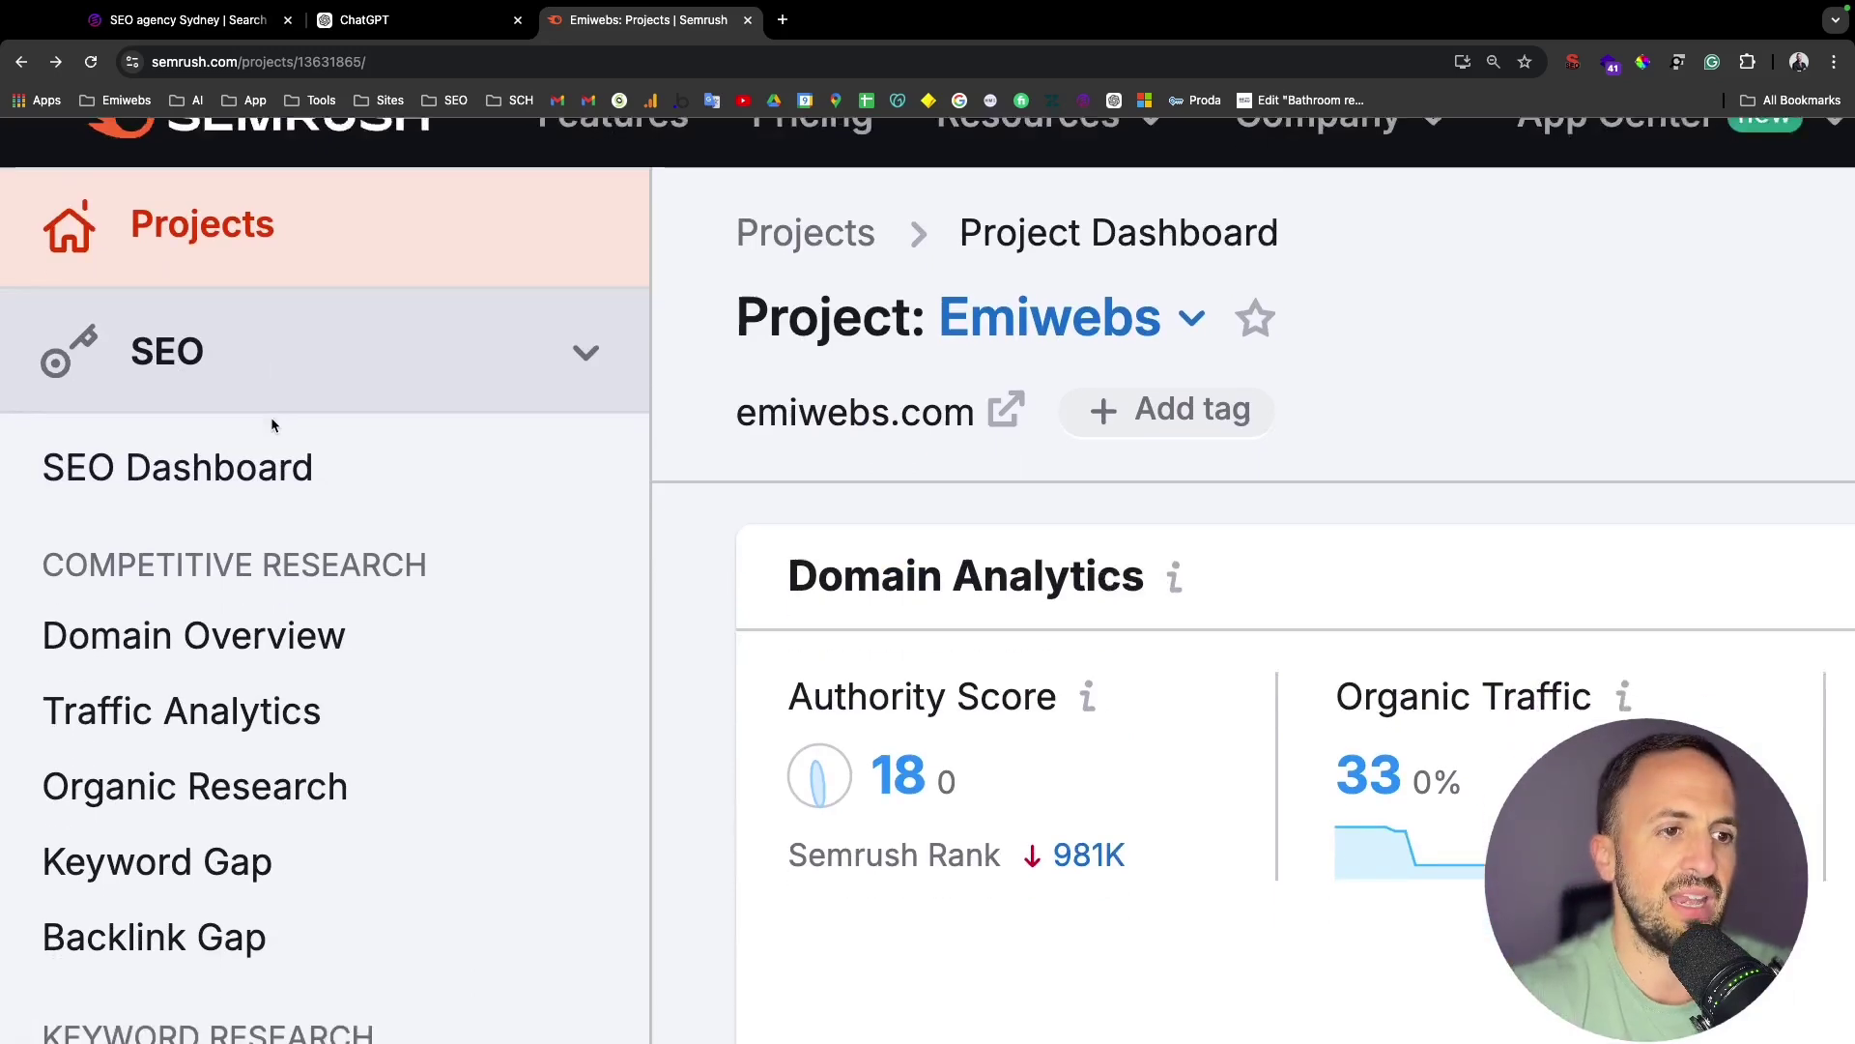
{"action": "scroll", "coordinate": [273, 425], "scroll_direction": "down", "scroll_amount": 5}
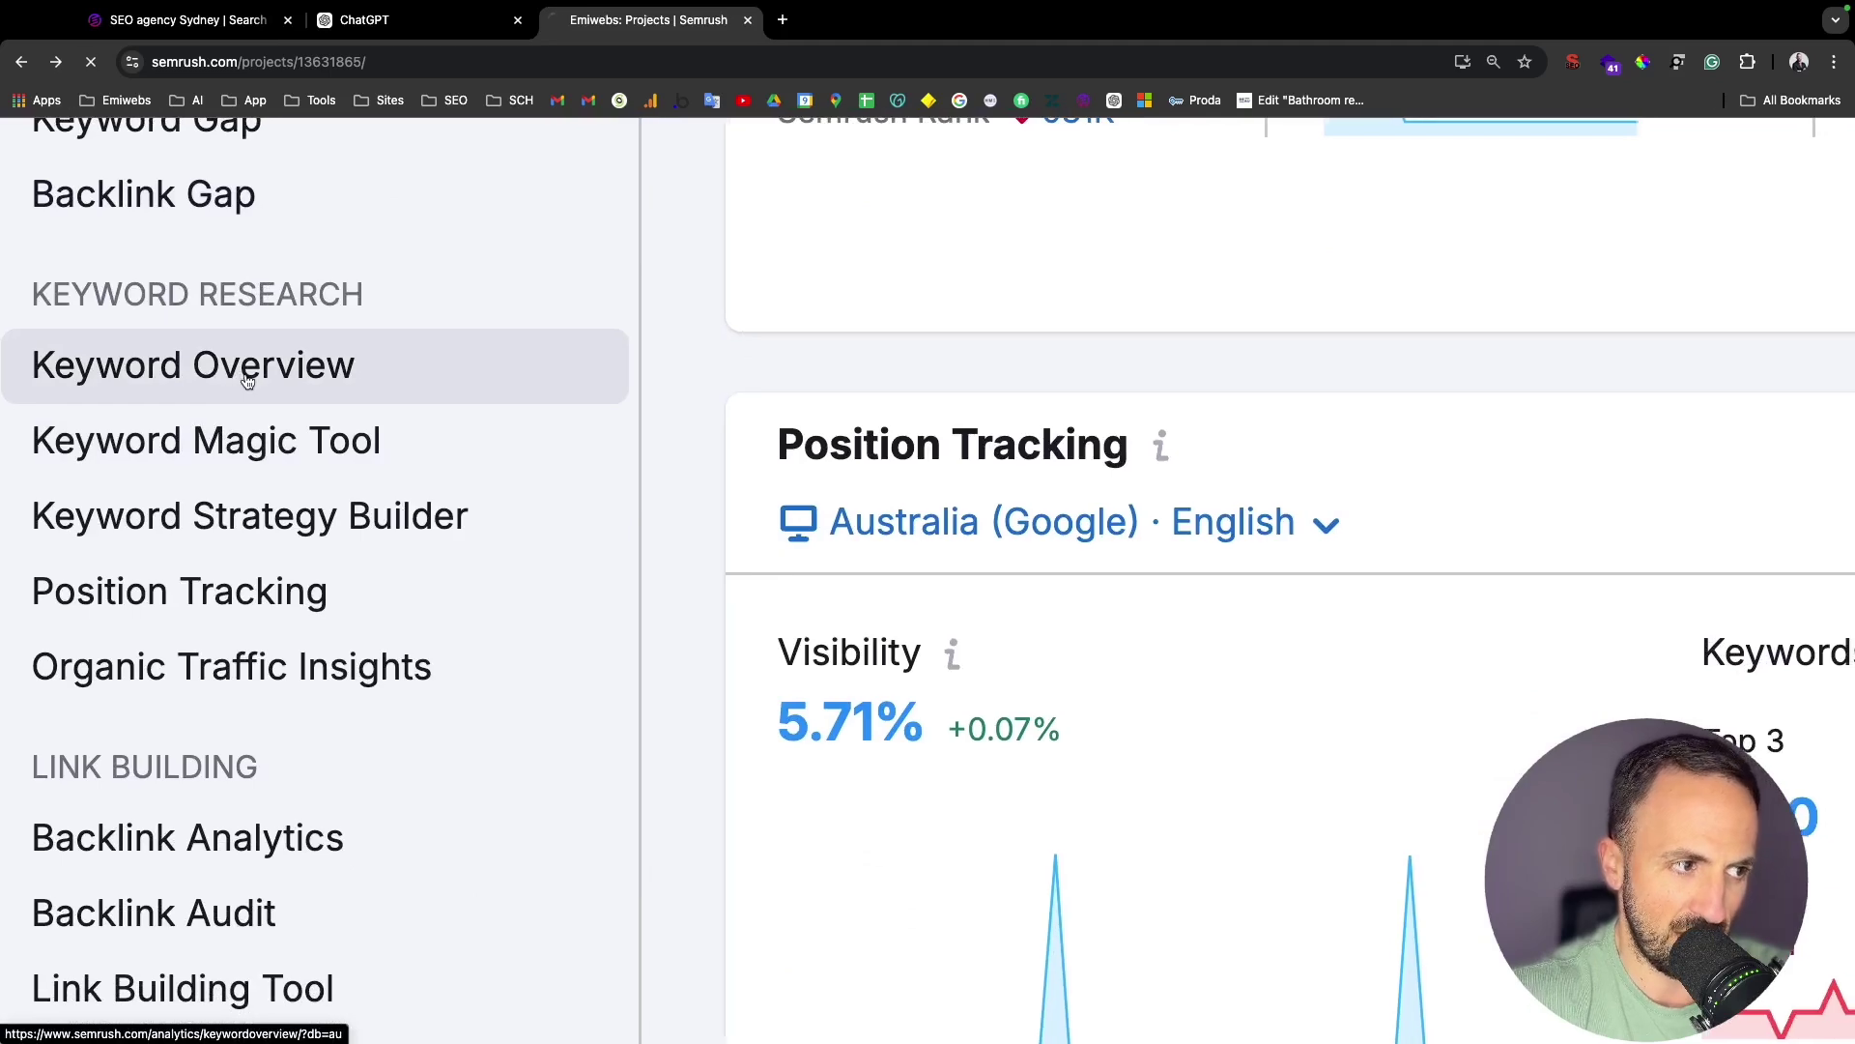
{"action": "left_click", "coordinate": [248, 379]}
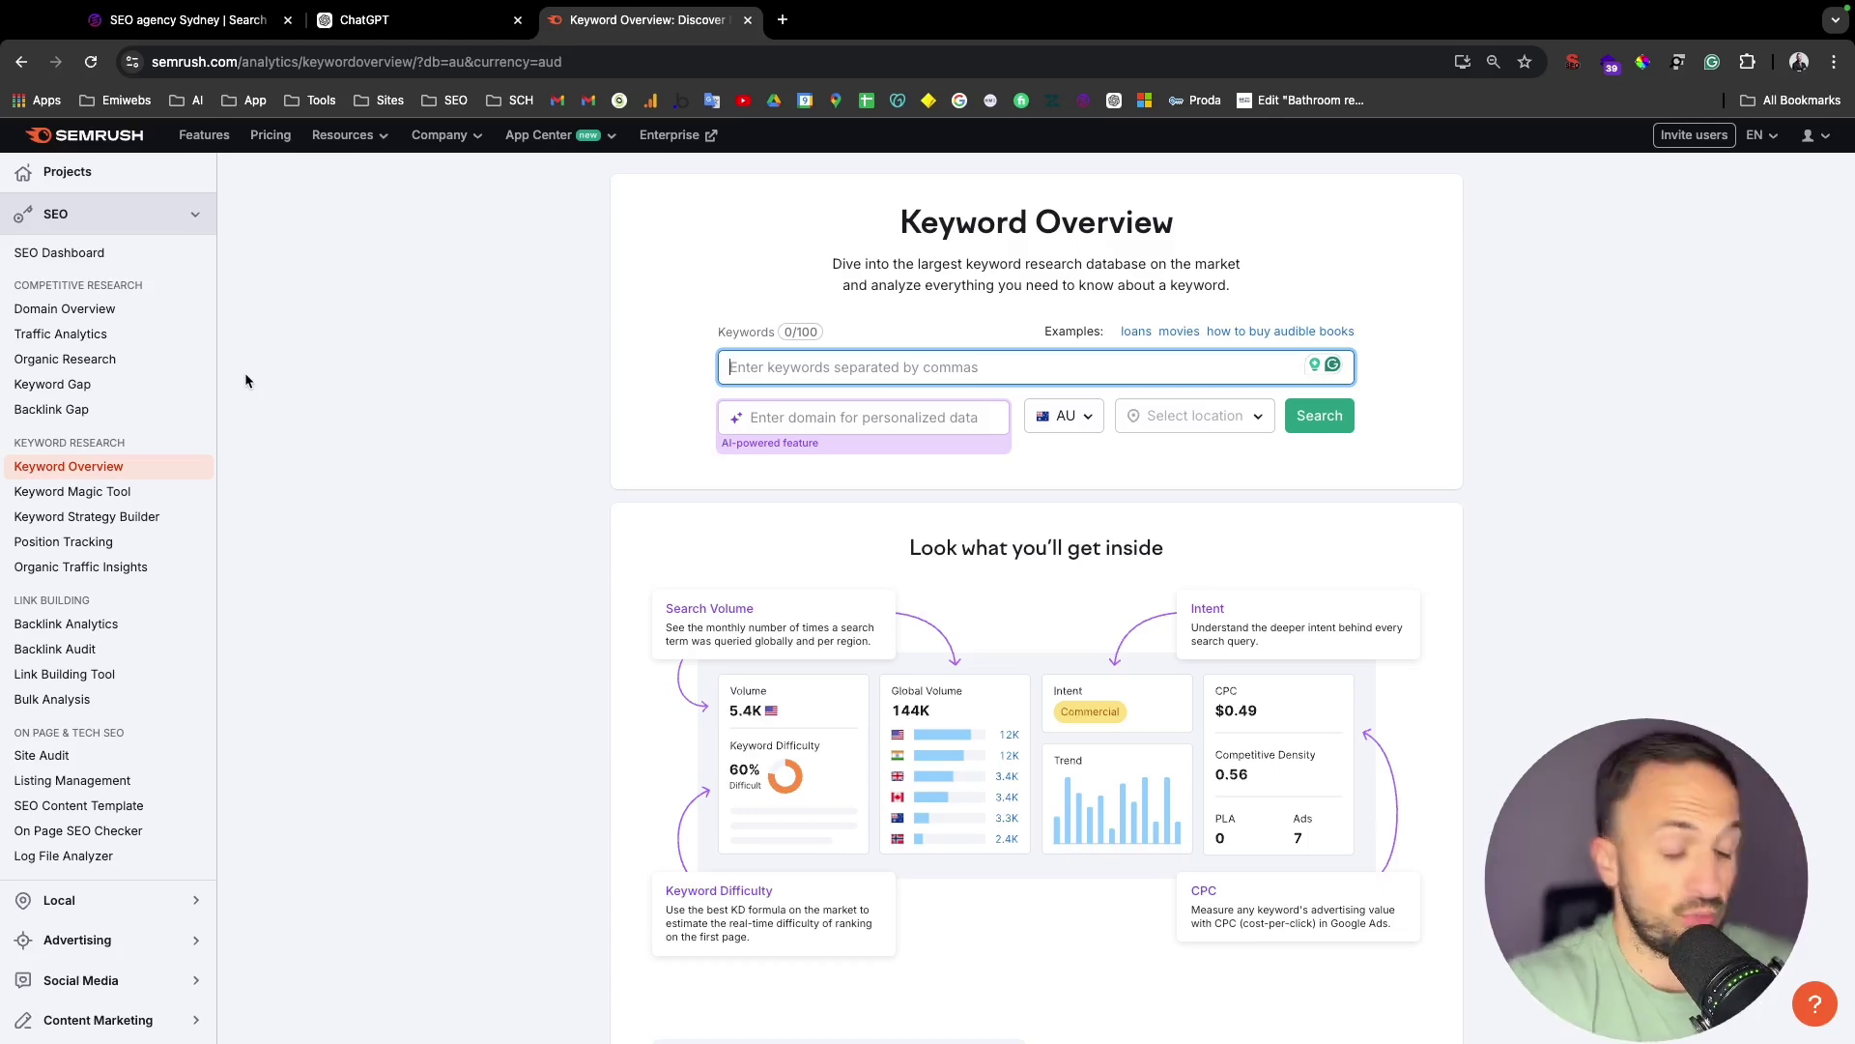
- Enter 'website design' as the keyword and set the location to Sydney, New South Wales
{"action": "type", "text": "website design"}
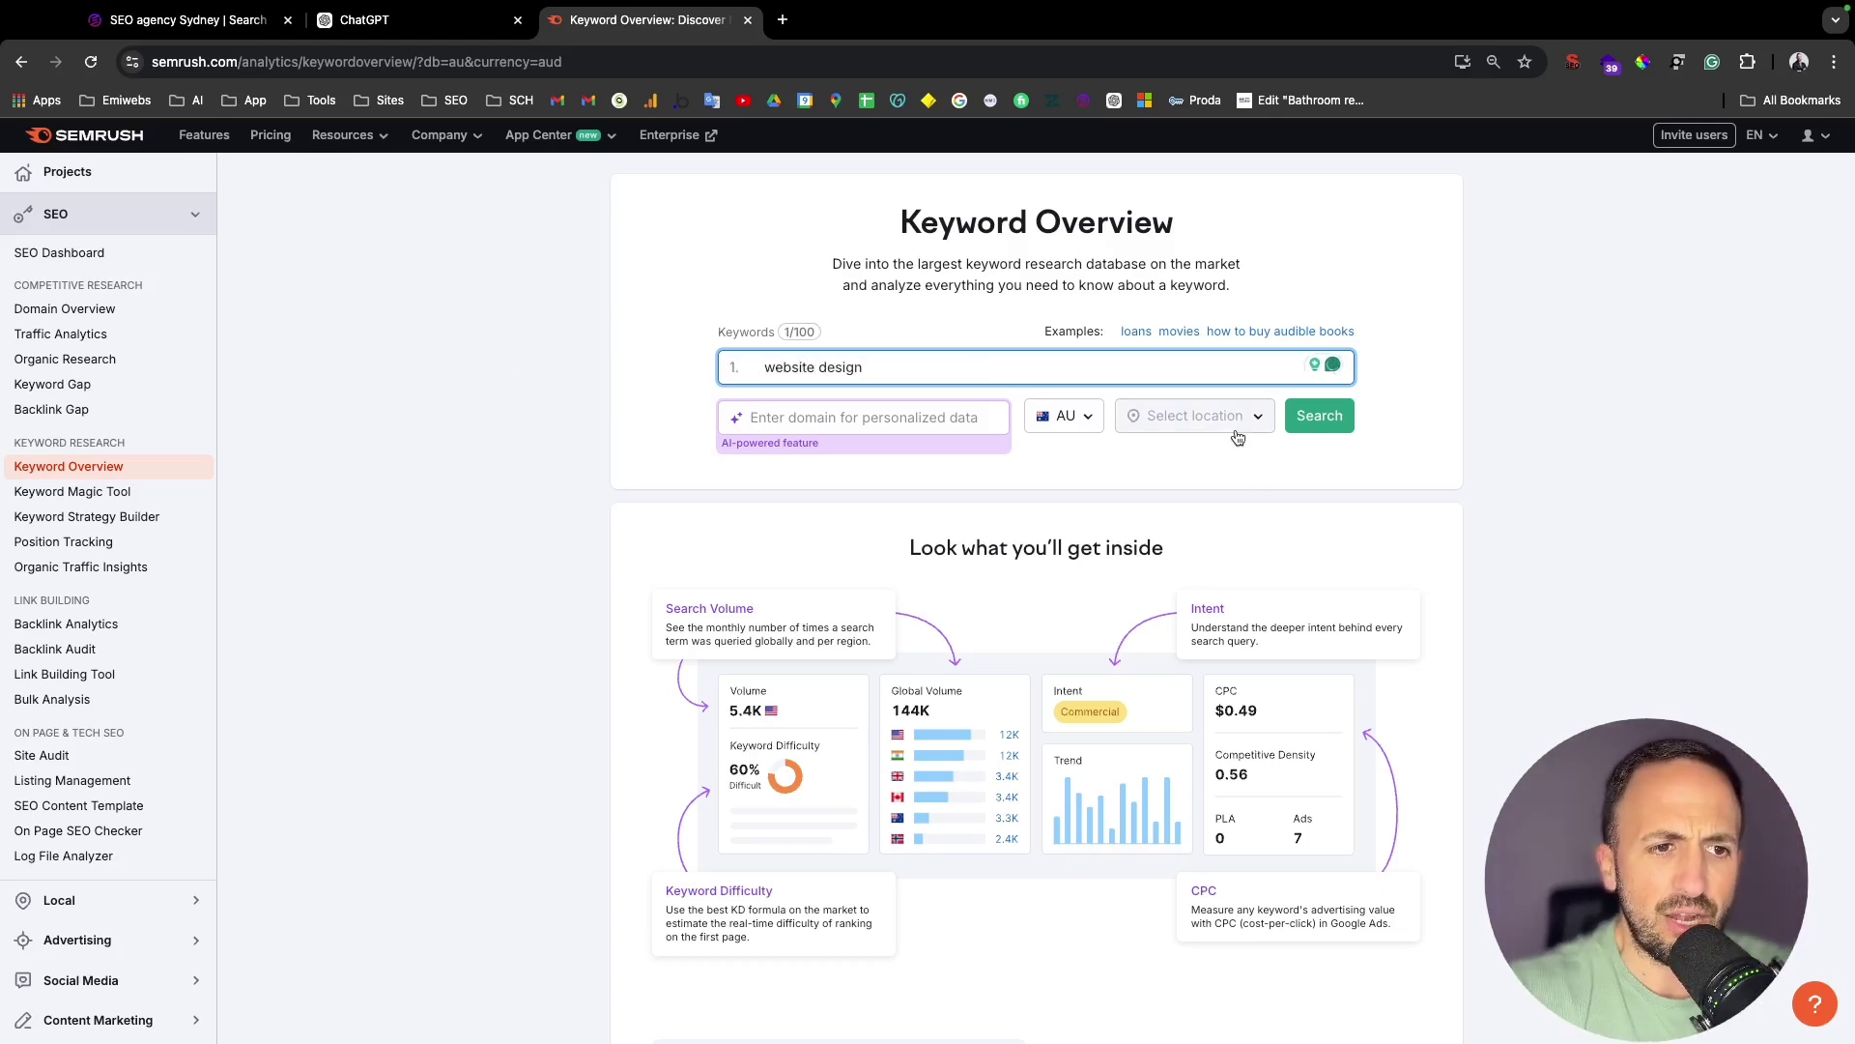
{"action": "scroll", "coordinate": [737, 601], "scroll_direction": "left", "scroll_amount": 4}
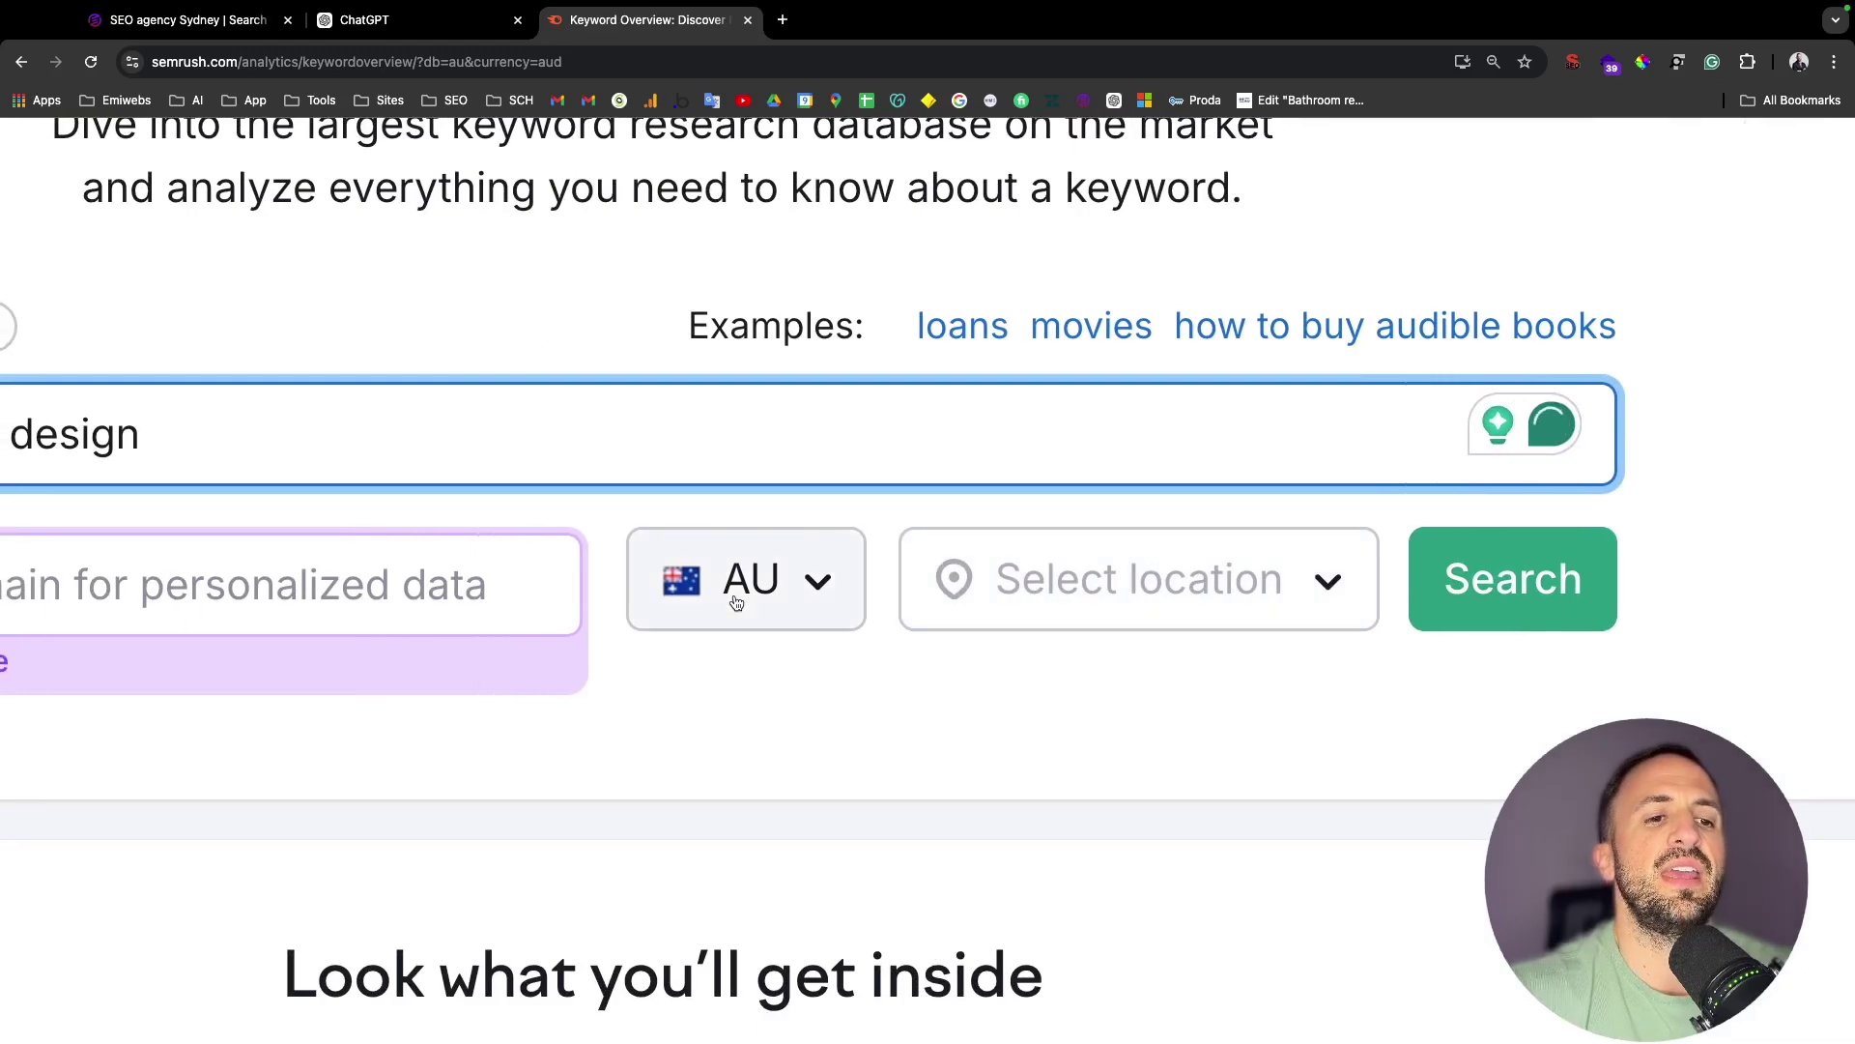
{"action": "left_click", "coordinate": [981, 609]}
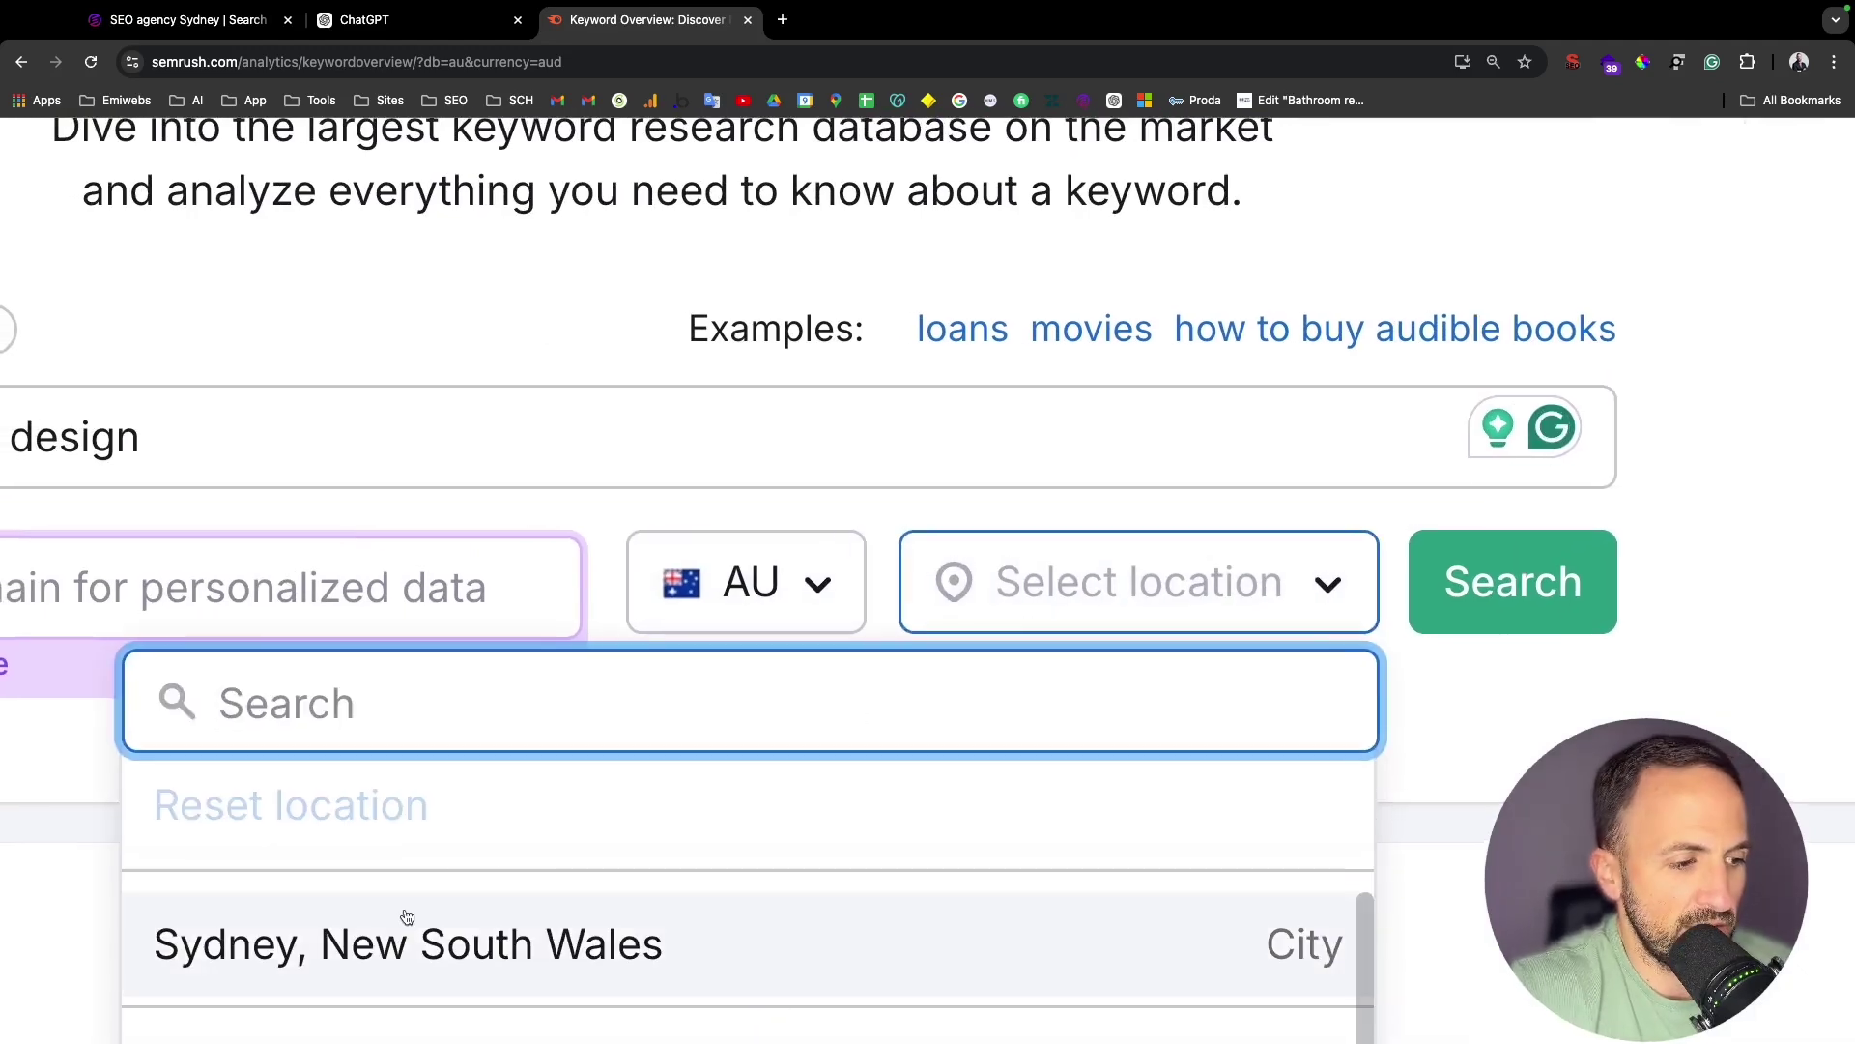
{"action": "left_click", "coordinate": [404, 920]}
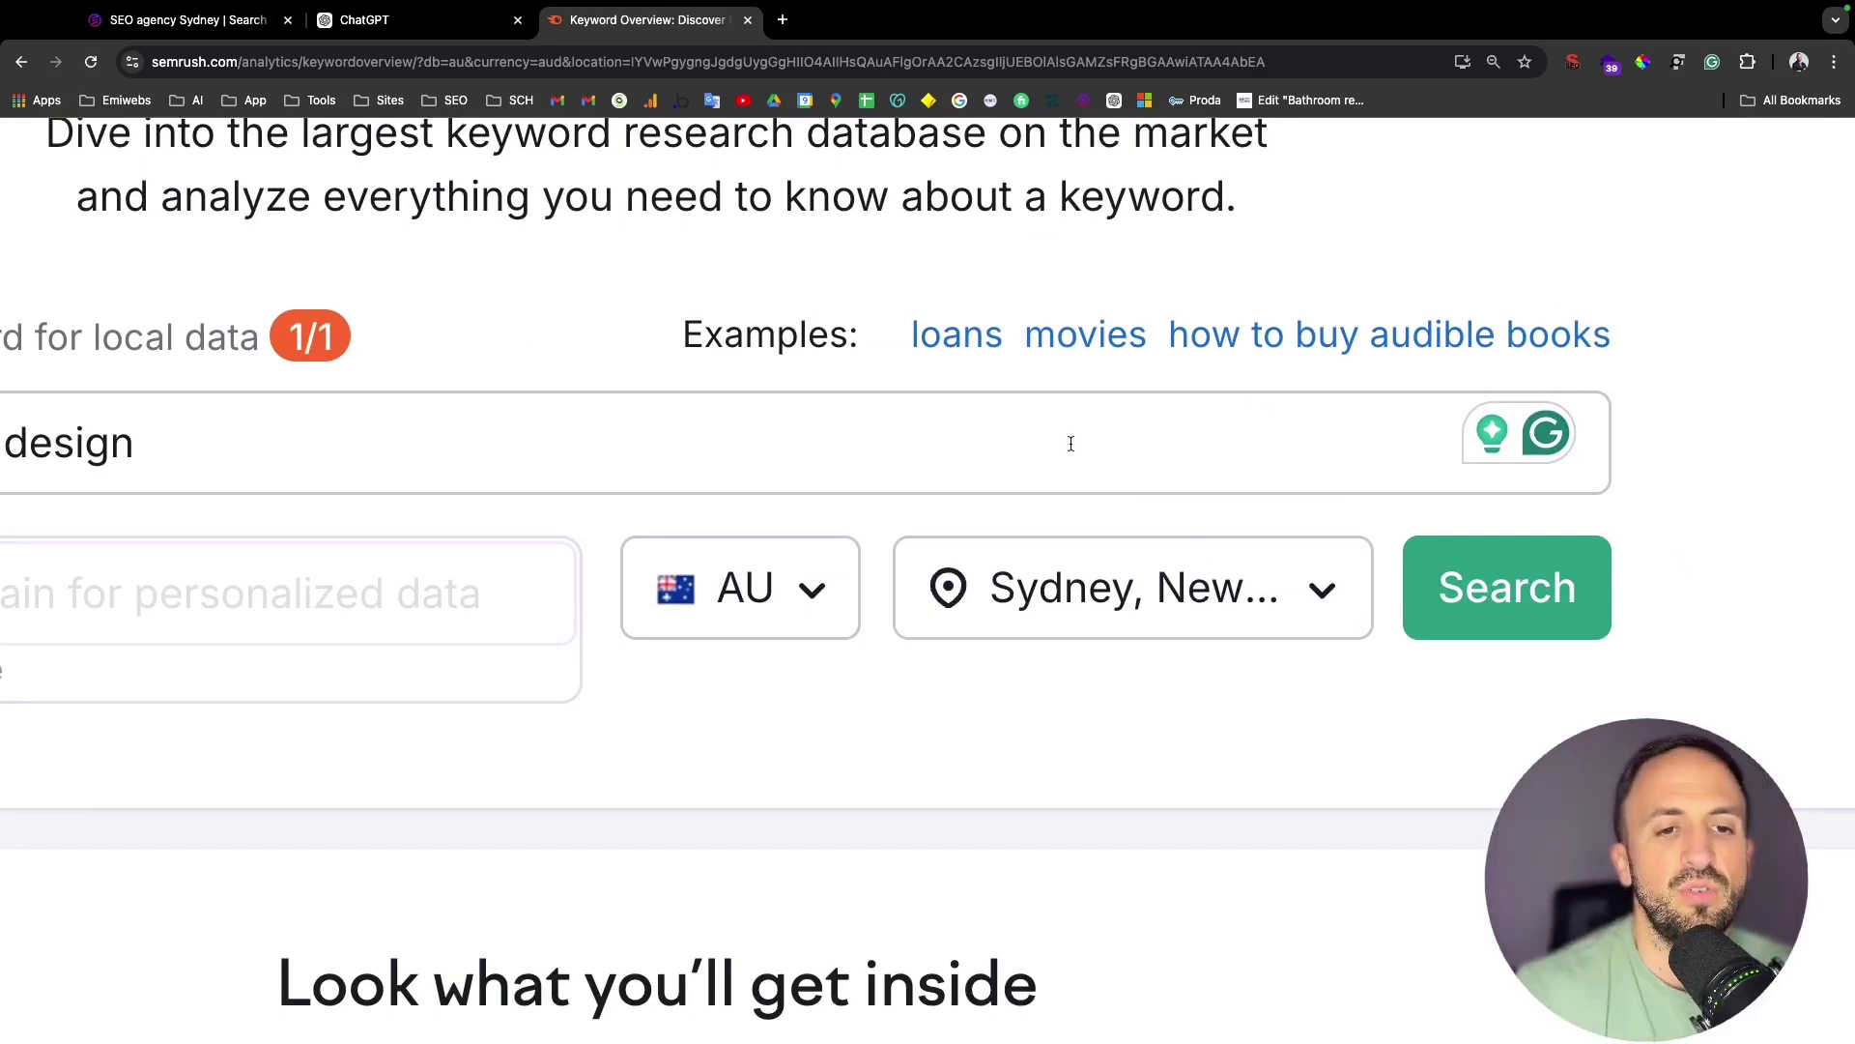
{"action": "scroll", "coordinate": [1459, 618], "scroll_direction": "left", "scroll_amount": 4}
{"action": "scroll", "coordinate": [611, 481], "scroll_direction": "left", "scroll_amount": 3}
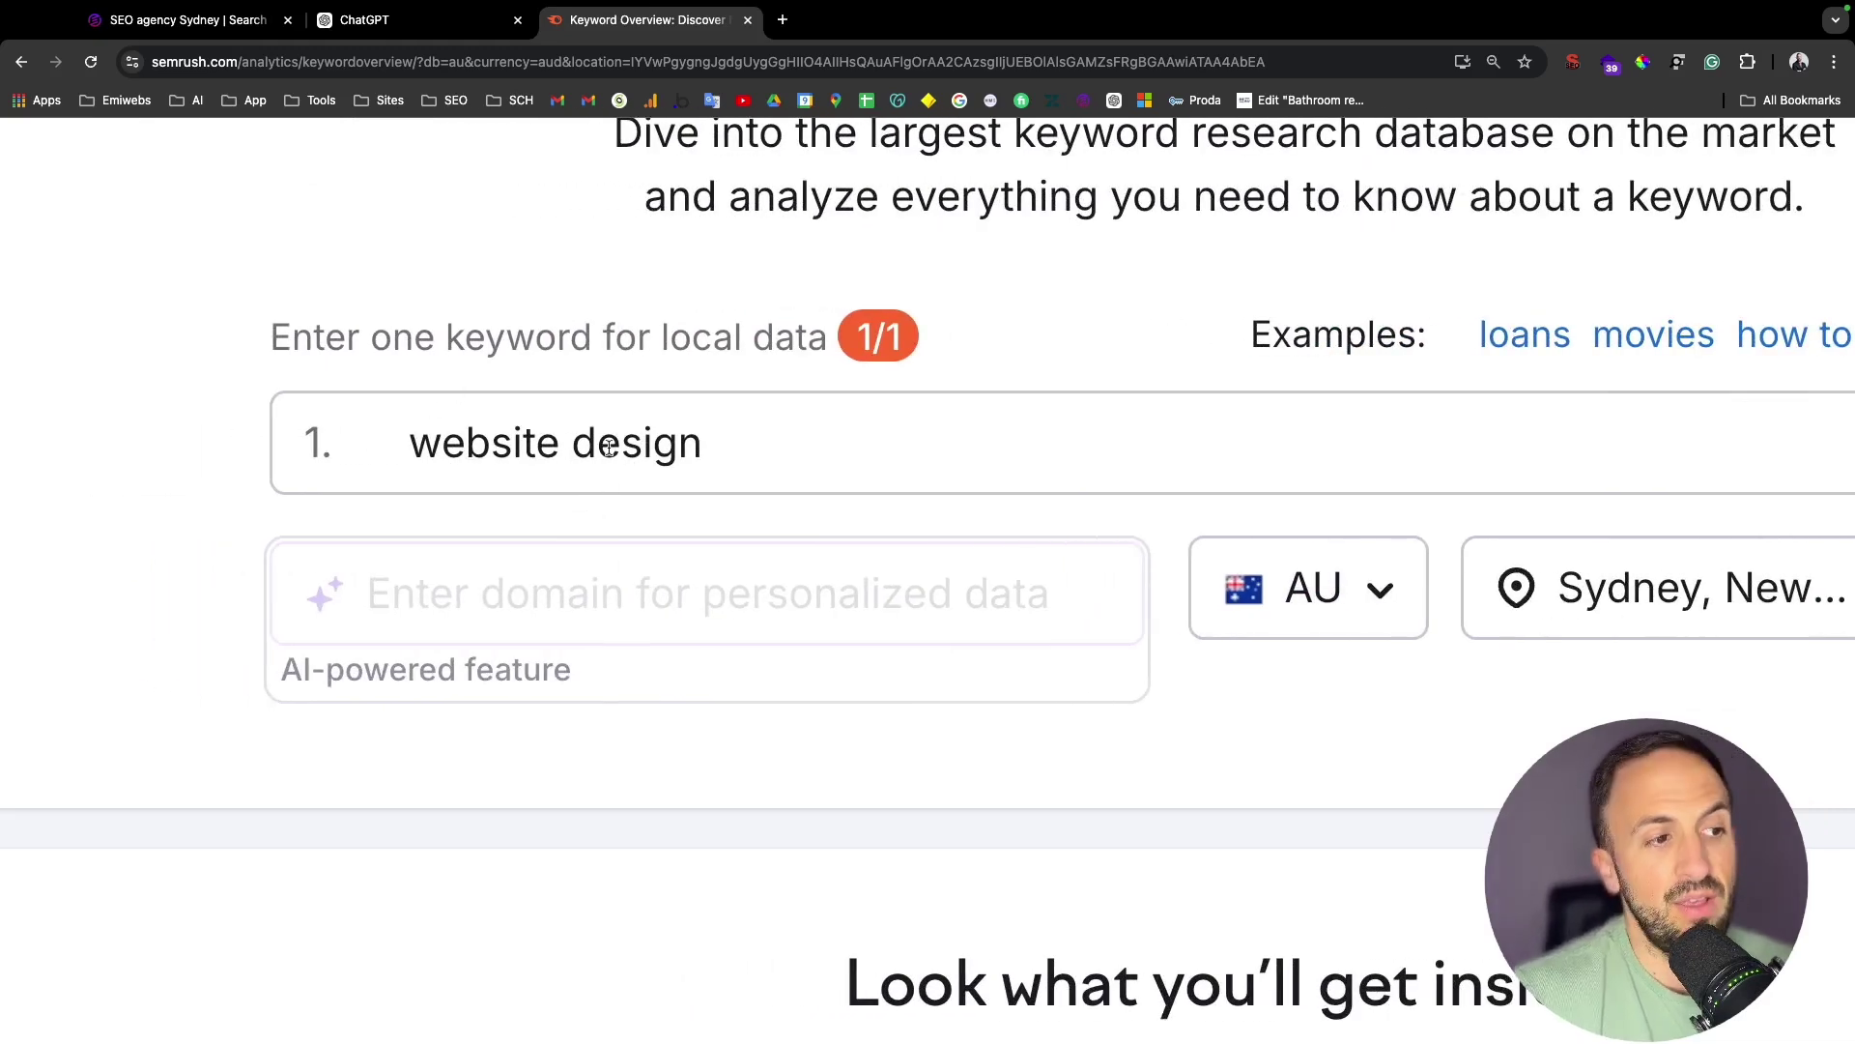
{"action": "scroll", "coordinate": [608, 446], "scroll_direction": "right", "scroll_amount": 7}
{"action": "scroll", "coordinate": [609, 447], "scroll_direction": "left", "scroll_amount": 8}
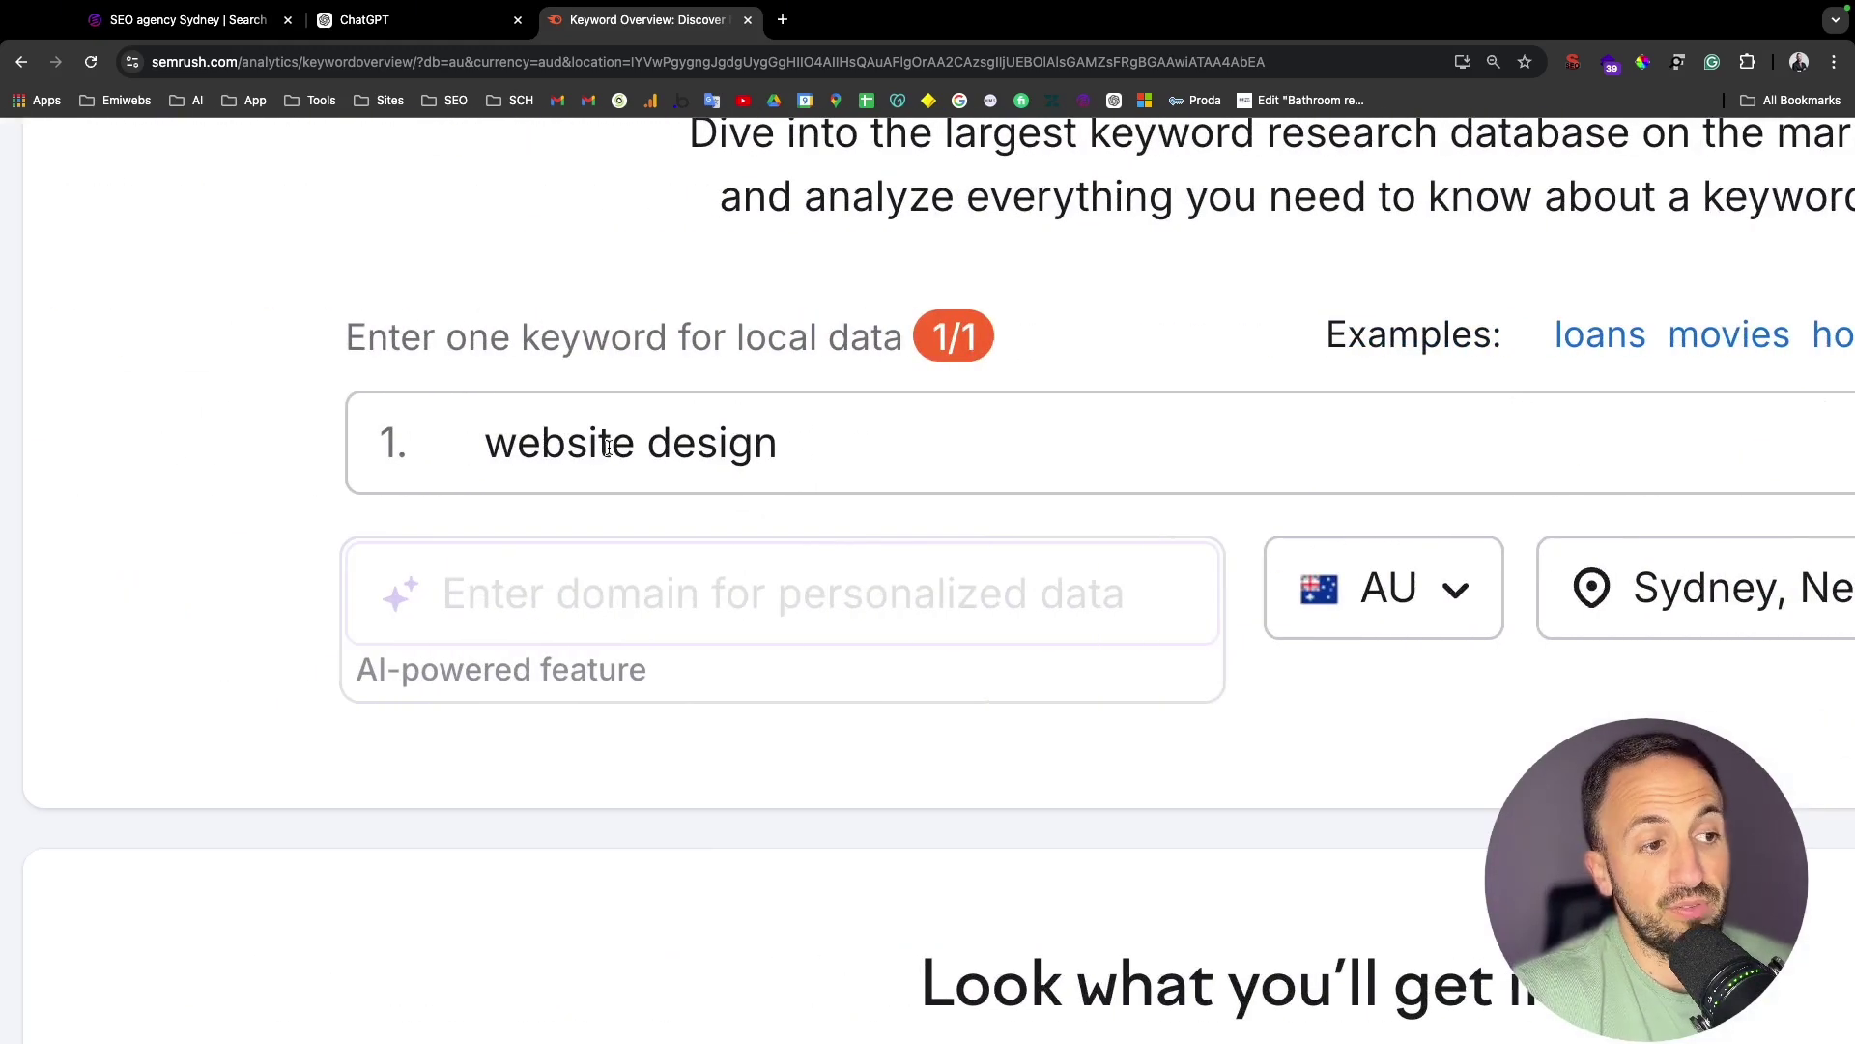
{"action": "scroll", "coordinate": [608, 448], "scroll_direction": "right", "scroll_amount": 10}
- Run the Sydney lookup for website design: 1.3K volume, 87% difficulty, A$7.70 CPC
{"action": "left_click", "coordinate": [1285, 597]}
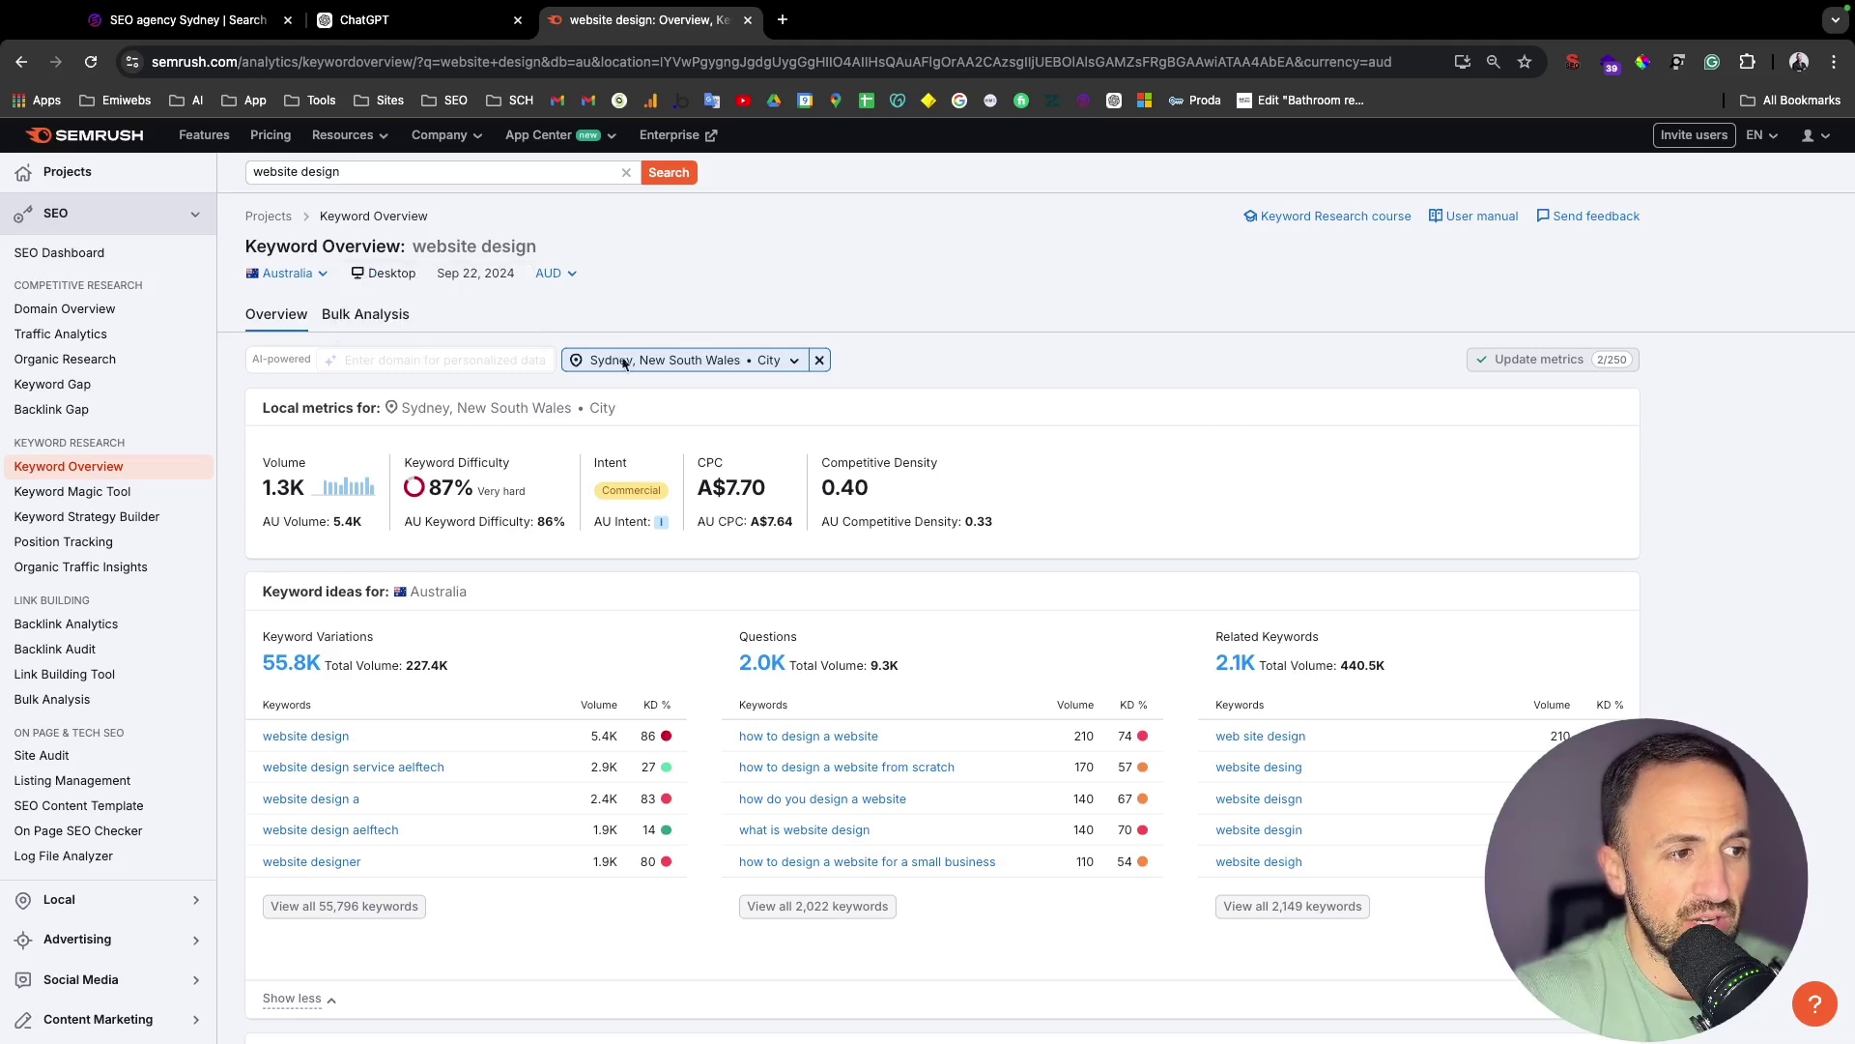
{"action": "scroll", "coordinate": [458, 693], "scroll_direction": "down", "scroll_amount": 3}
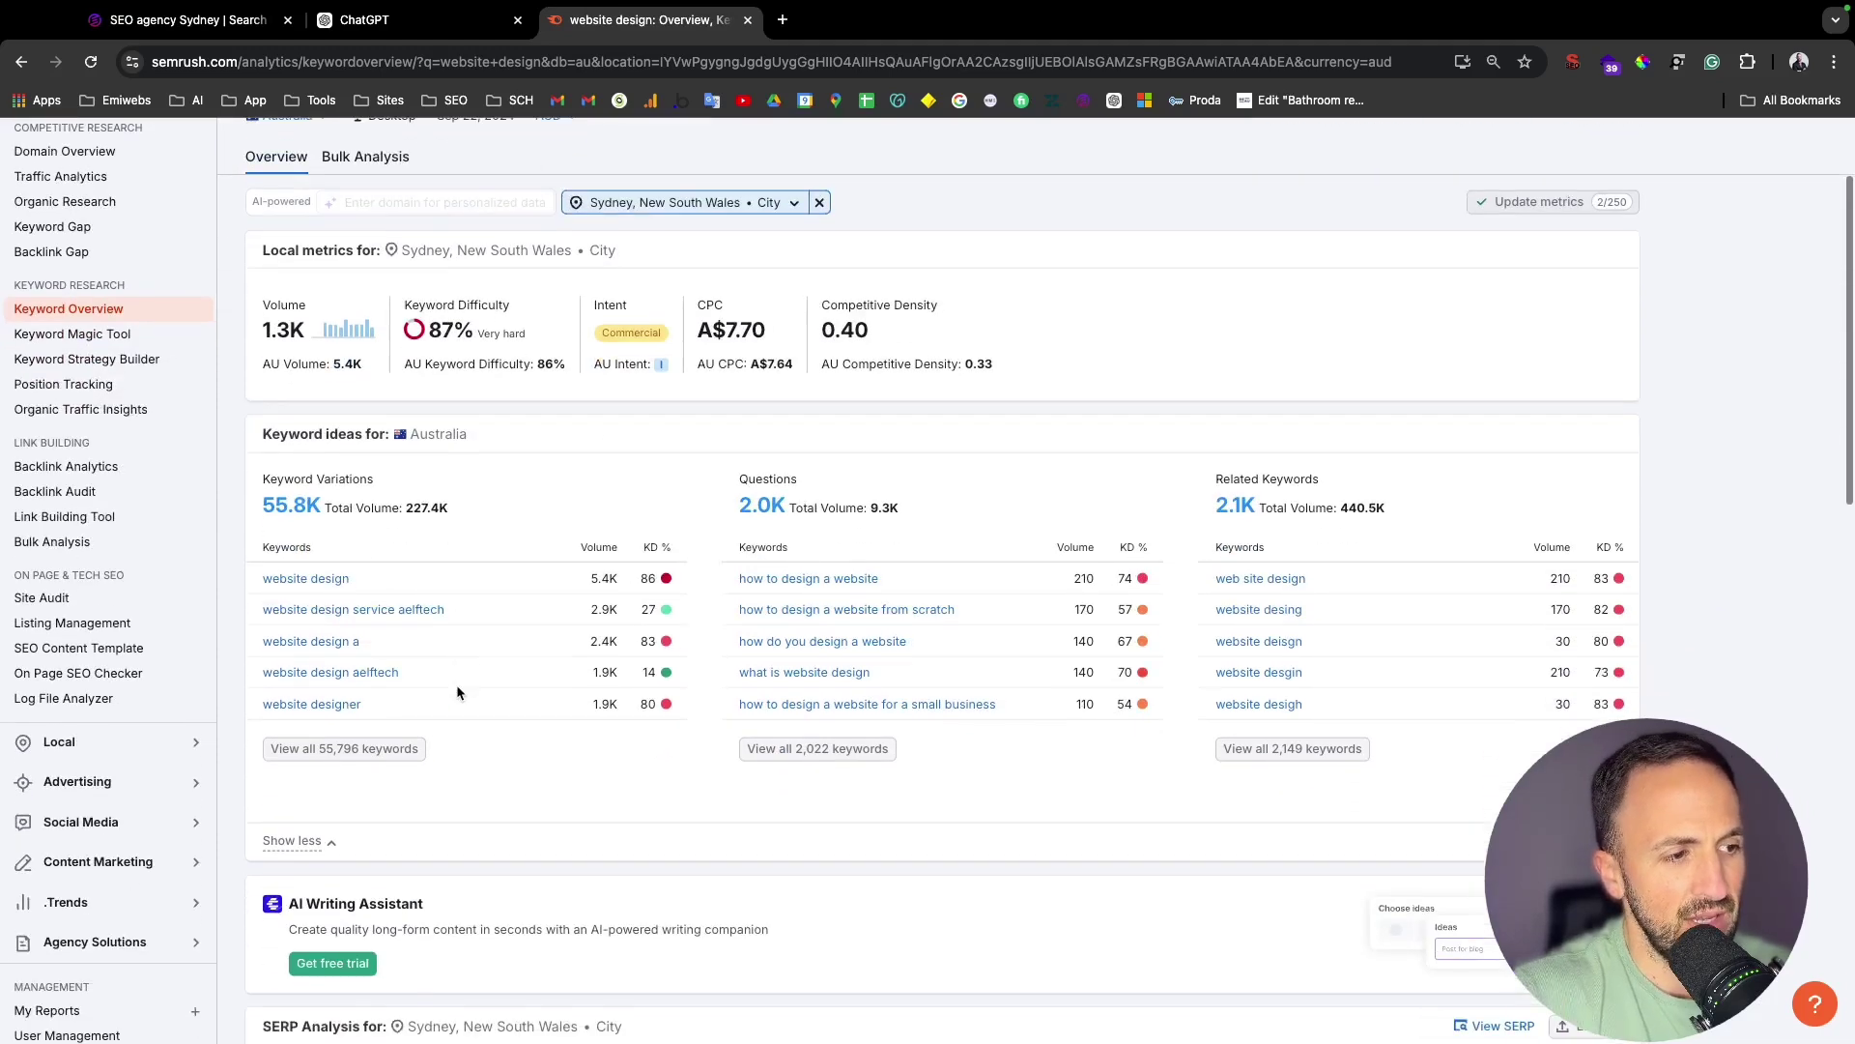
{"action": "scroll", "coordinate": [458, 692], "scroll_direction": "up", "scroll_amount": 5}
{"action": "scroll", "coordinate": [458, 692], "scroll_direction": "right", "scroll_amount": 3}
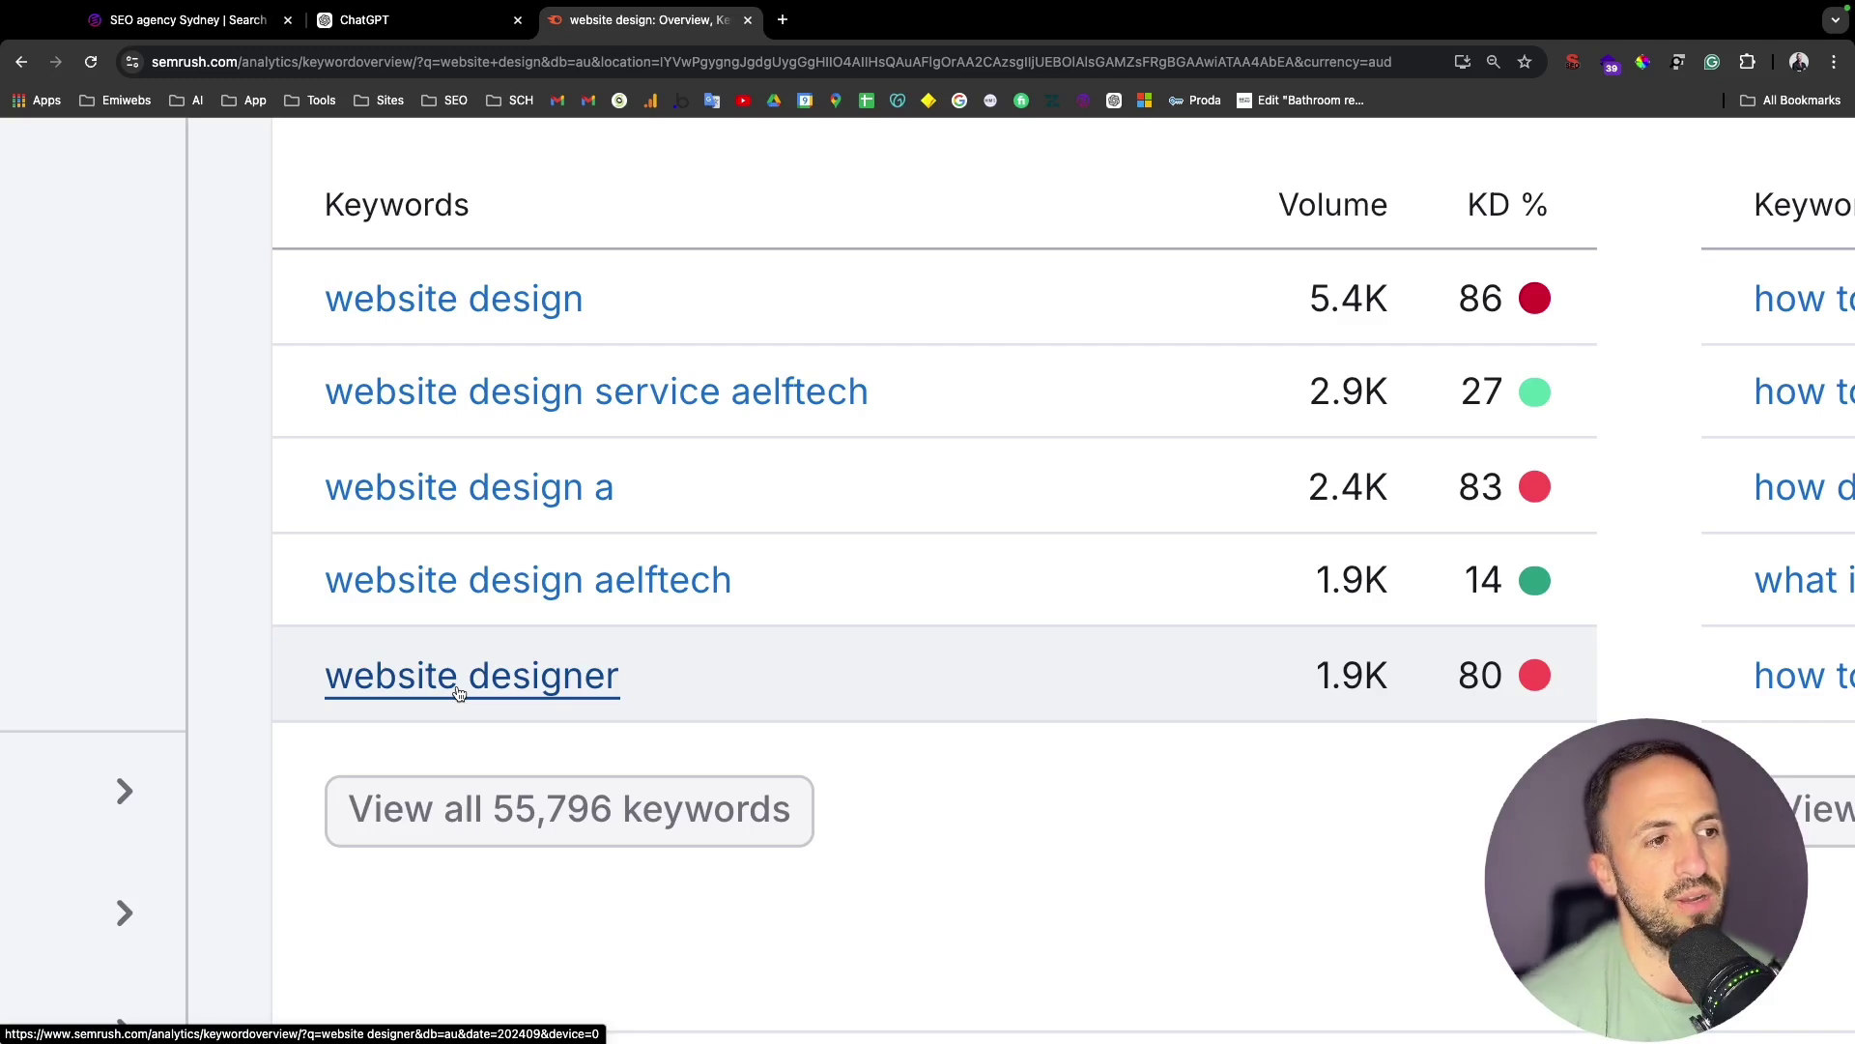
{"action": "scroll", "coordinate": [458, 692], "scroll_direction": "up", "scroll_amount": 1}
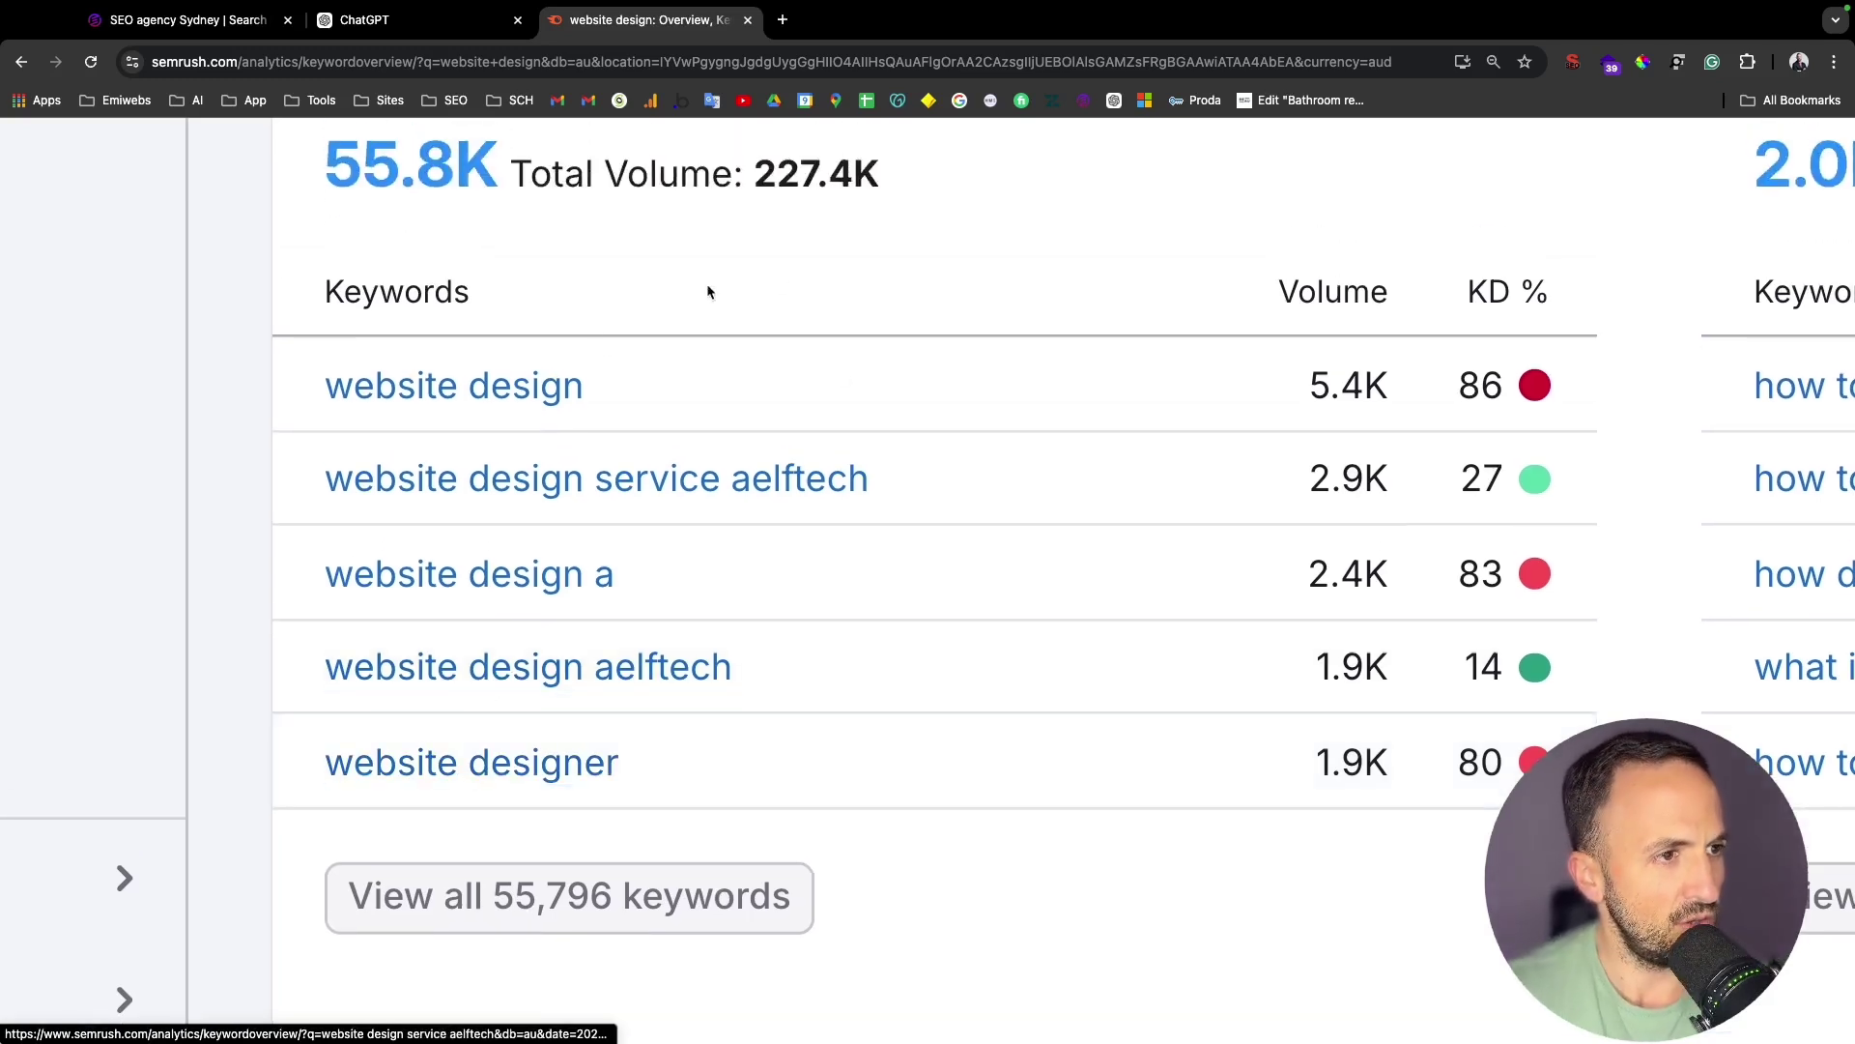
{"action": "scroll", "coordinate": [601, 360], "scroll_direction": "up", "scroll_amount": 2}
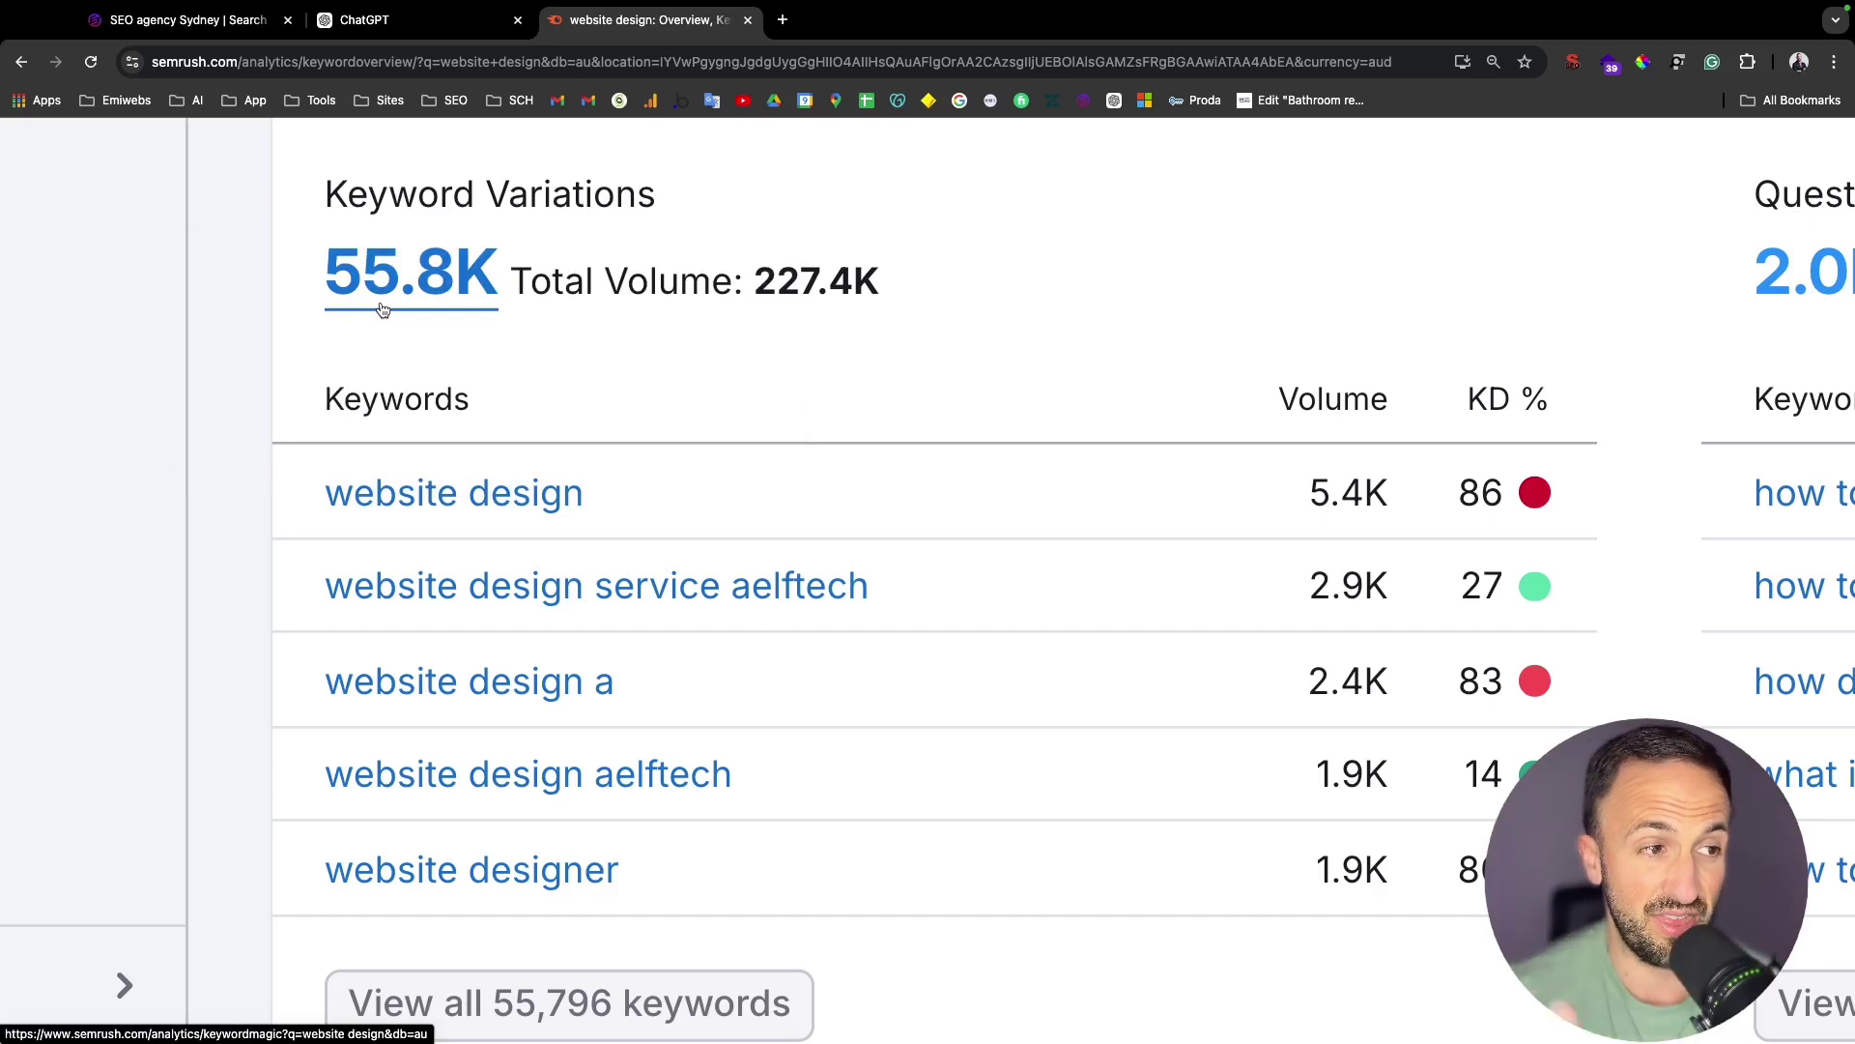
{"action": "scroll", "coordinate": [872, 432], "scroll_direction": "down", "scroll_amount": 1}
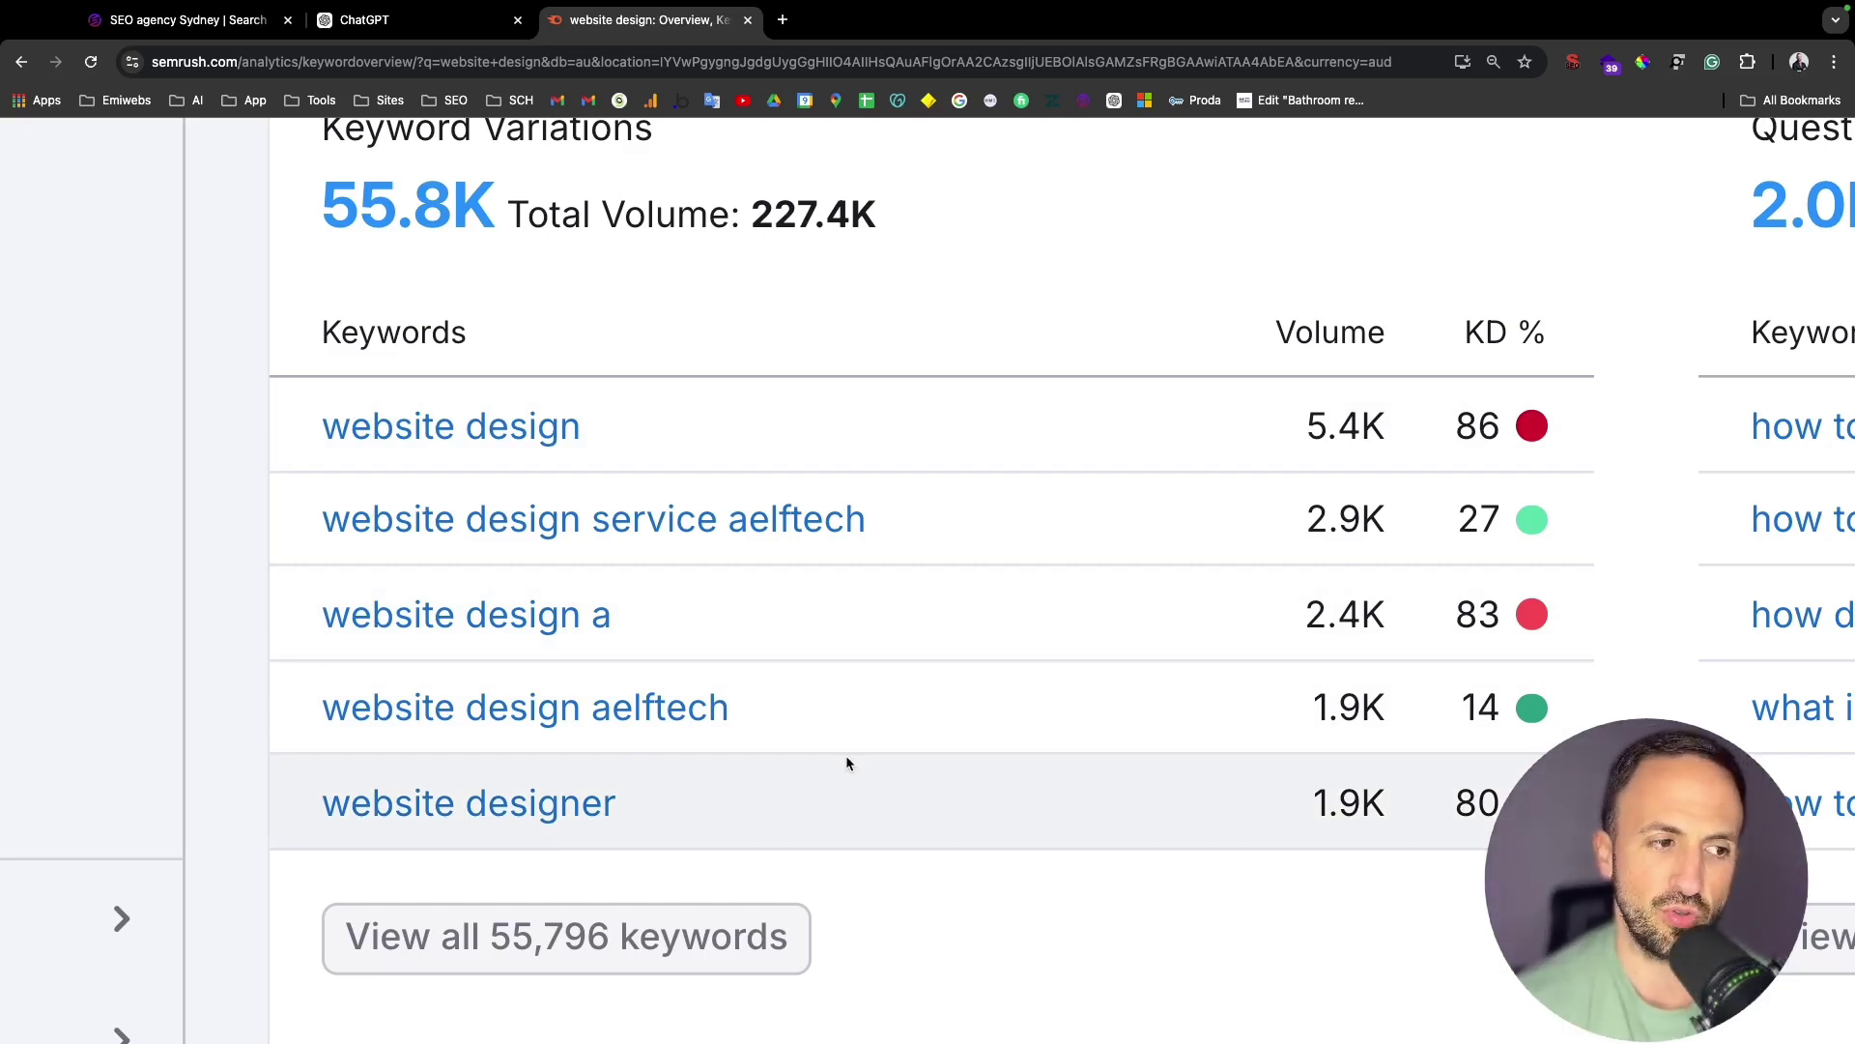
- Review Keyword Variations, Questions and Related Keywords, then open all 55,796 variations
{"action": "scroll", "coordinate": [846, 763], "scroll_direction": "right", "scroll_amount": 1}
{"action": "scroll", "coordinate": [847, 763], "scroll_direction": "right", "scroll_amount": 5}
{"action": "scroll", "coordinate": [847, 763], "scroll_direction": "up", "scroll_amount": 1}
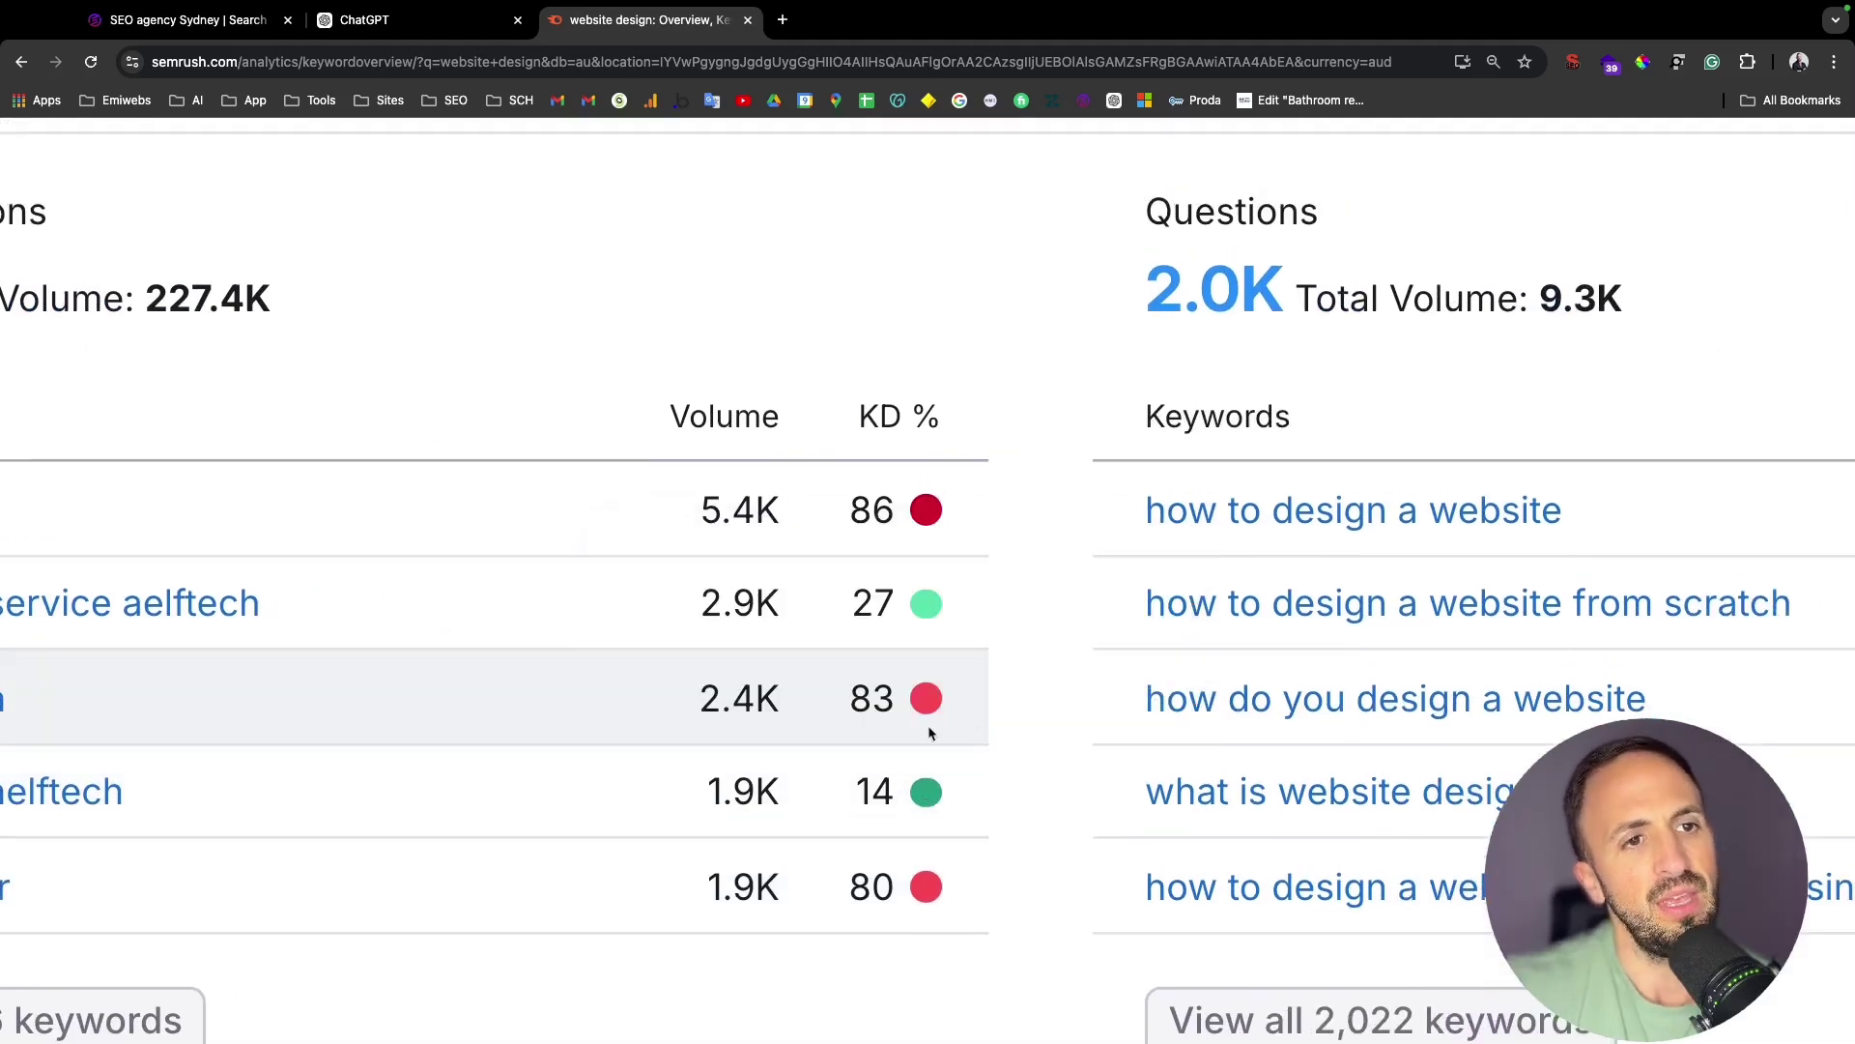
{"action": "scroll", "coordinate": [1274, 444], "scroll_direction": "right", "scroll_amount": 5}
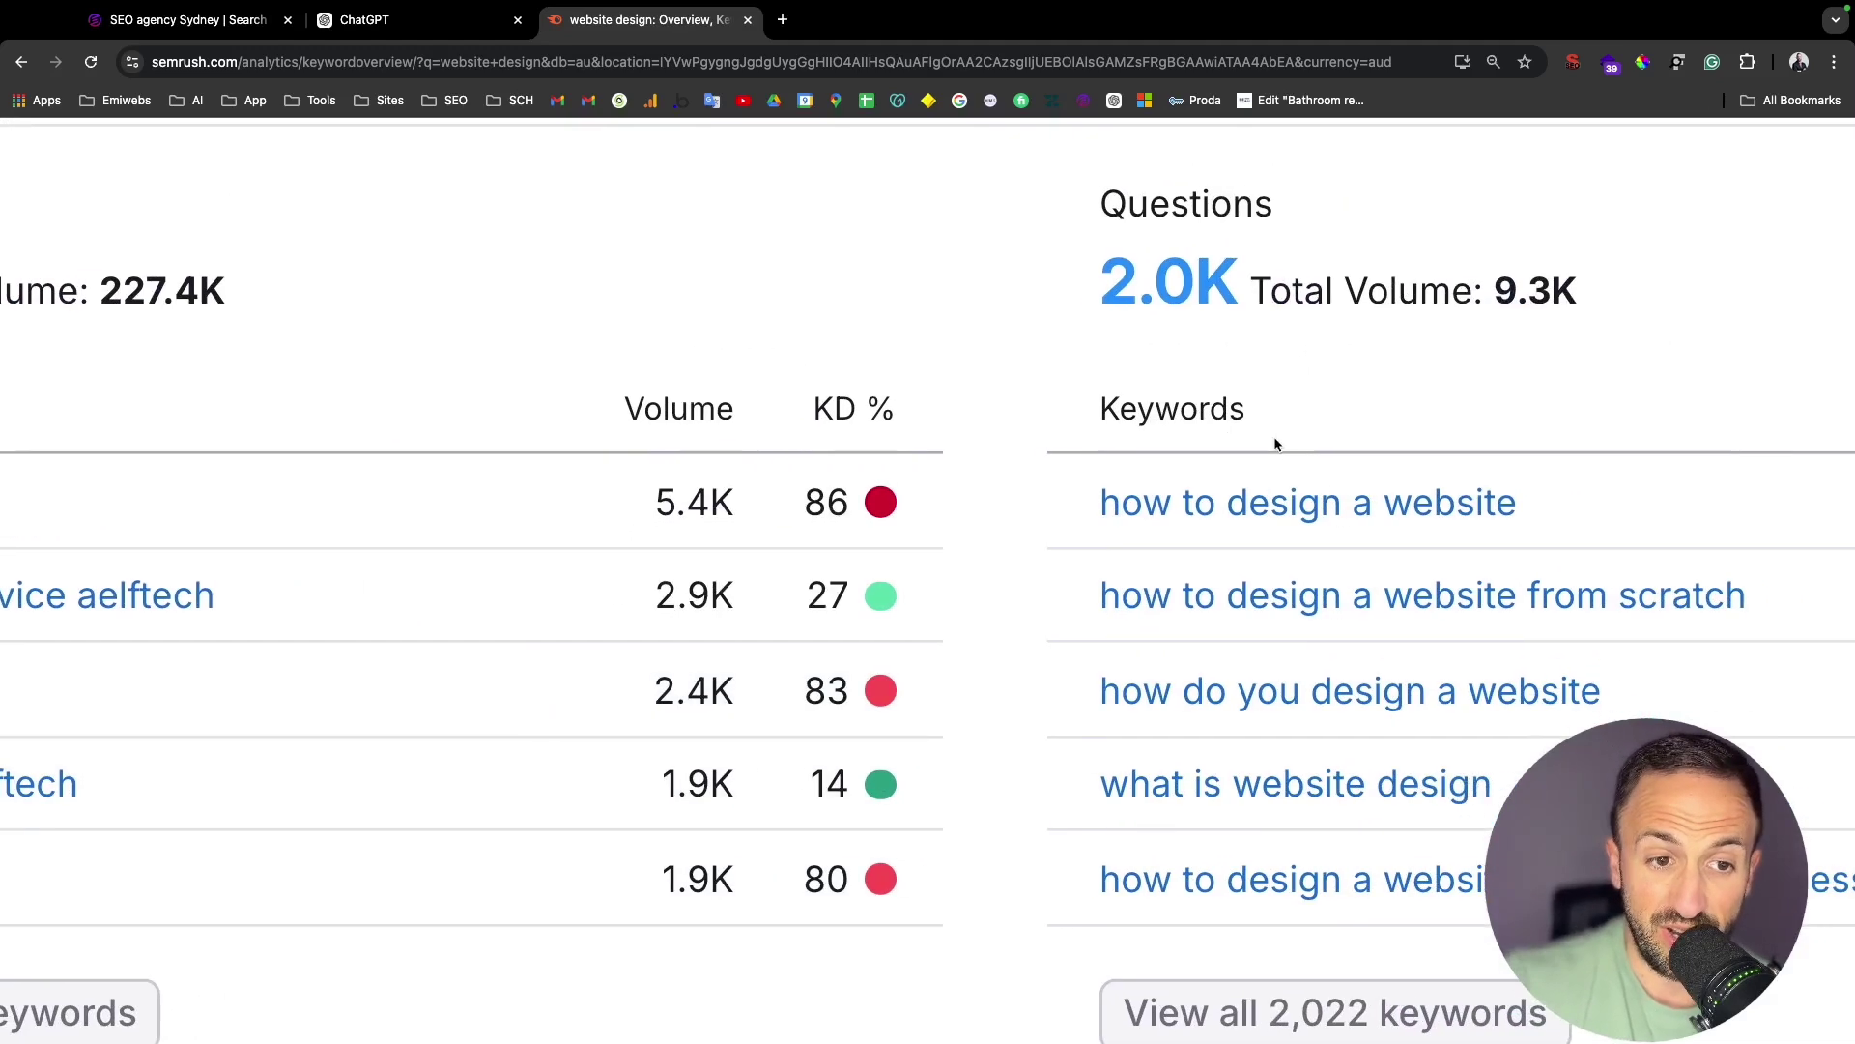
{"action": "scroll", "coordinate": [1280, 454], "scroll_direction": "right", "scroll_amount": 3}
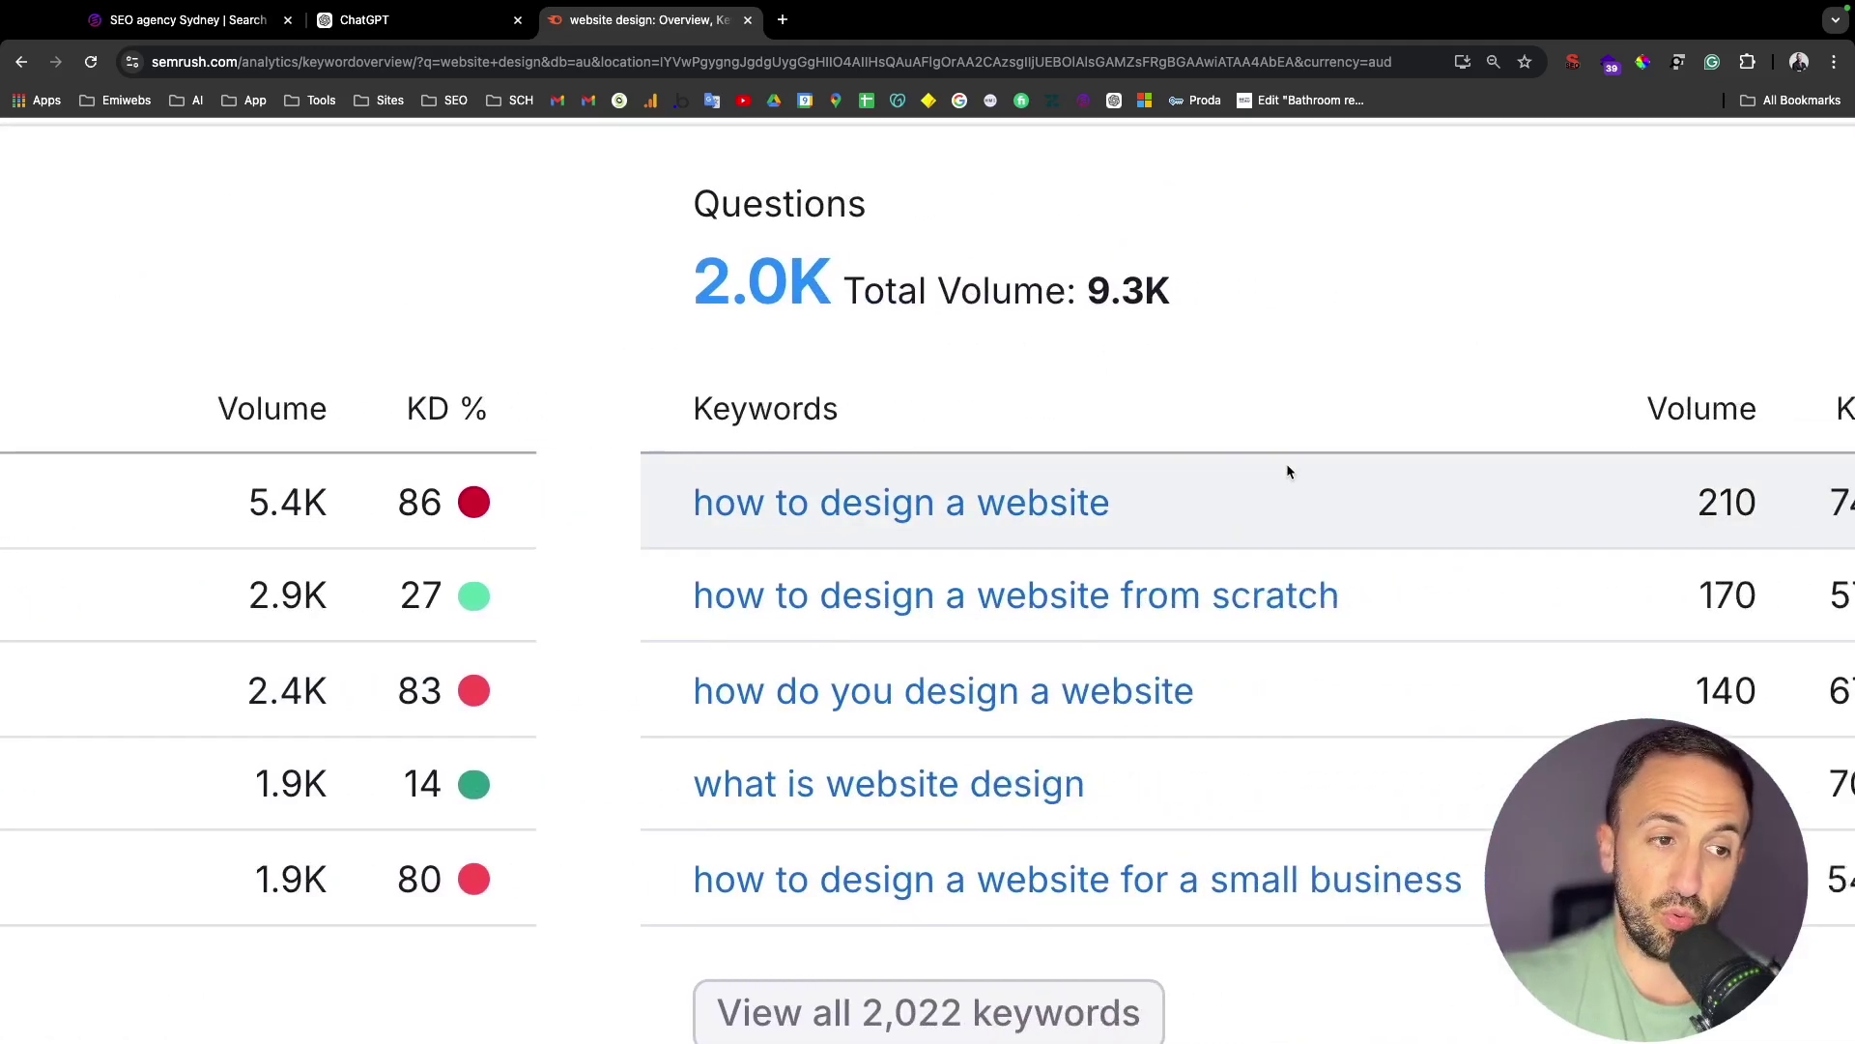
{"action": "scroll", "coordinate": [1287, 470], "scroll_direction": "right", "scroll_amount": 10}
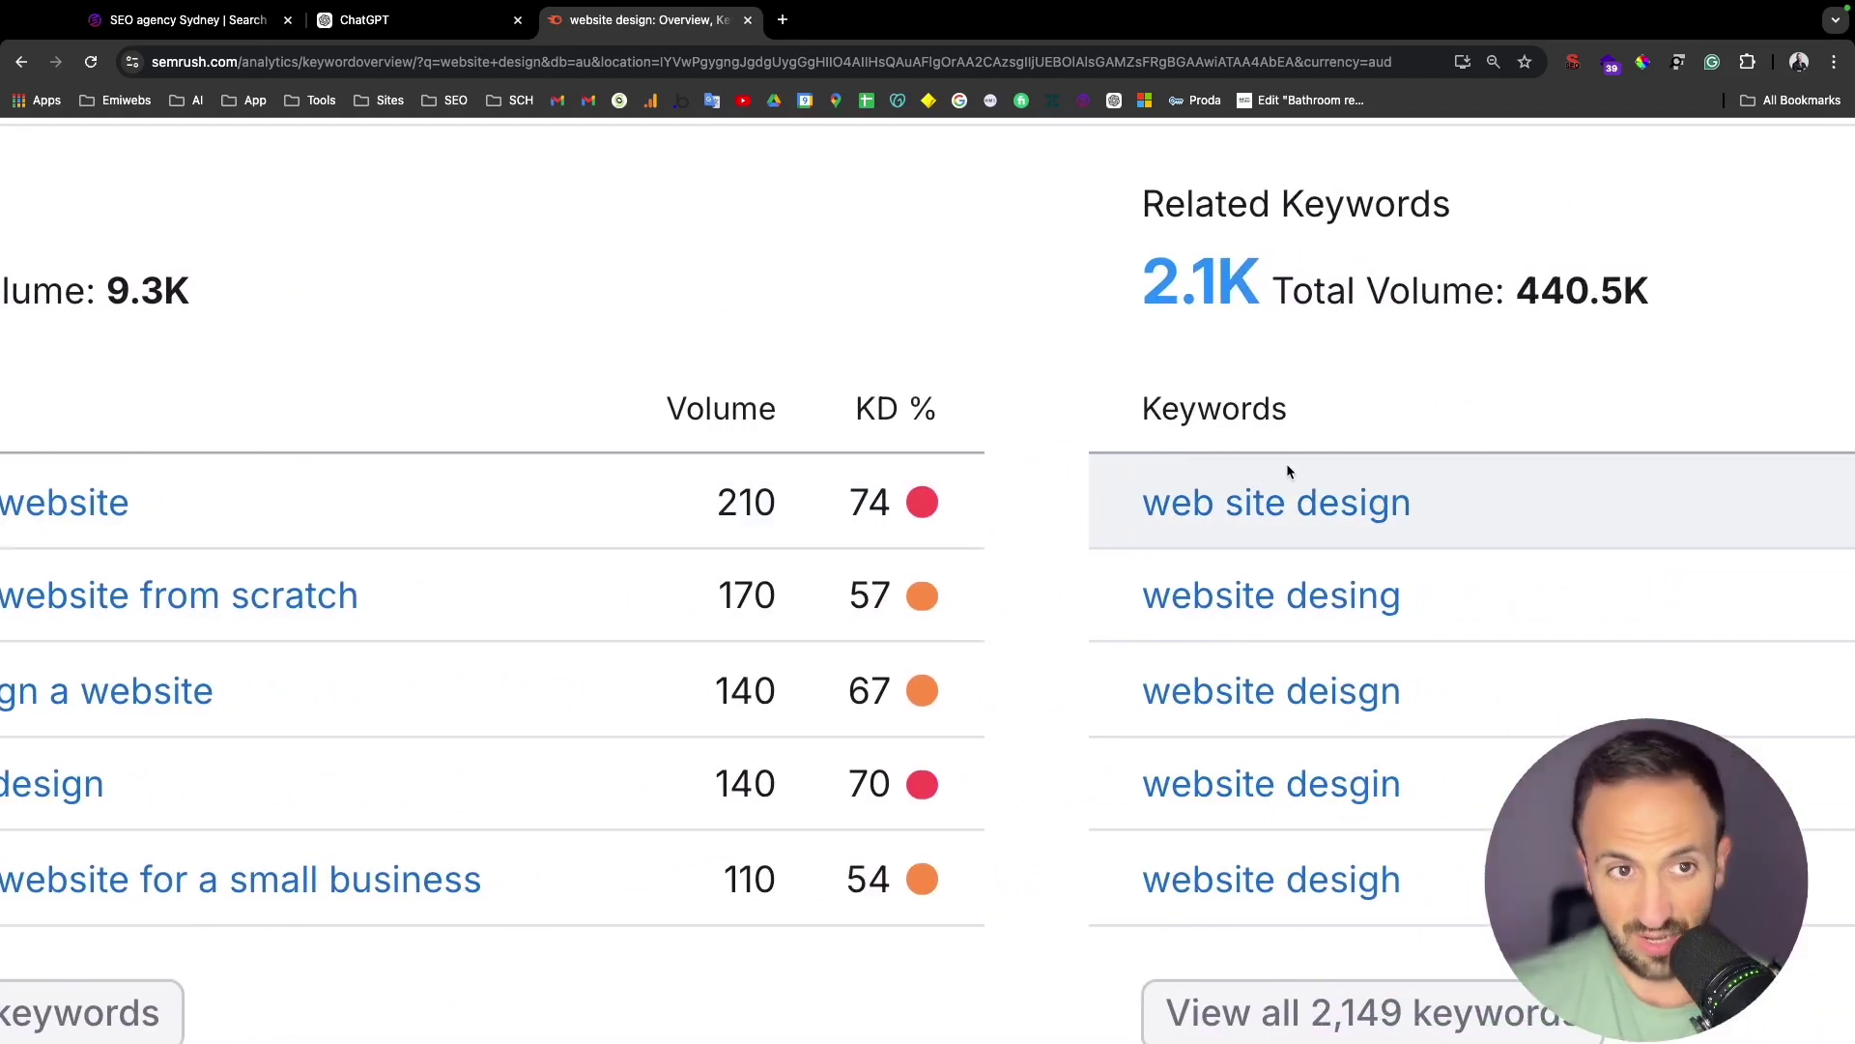
{"action": "scroll", "coordinate": [1286, 470], "scroll_direction": "left", "scroll_amount": 20}
{"action": "scroll", "coordinate": [1285, 471], "scroll_direction": "down", "scroll_amount": 3}
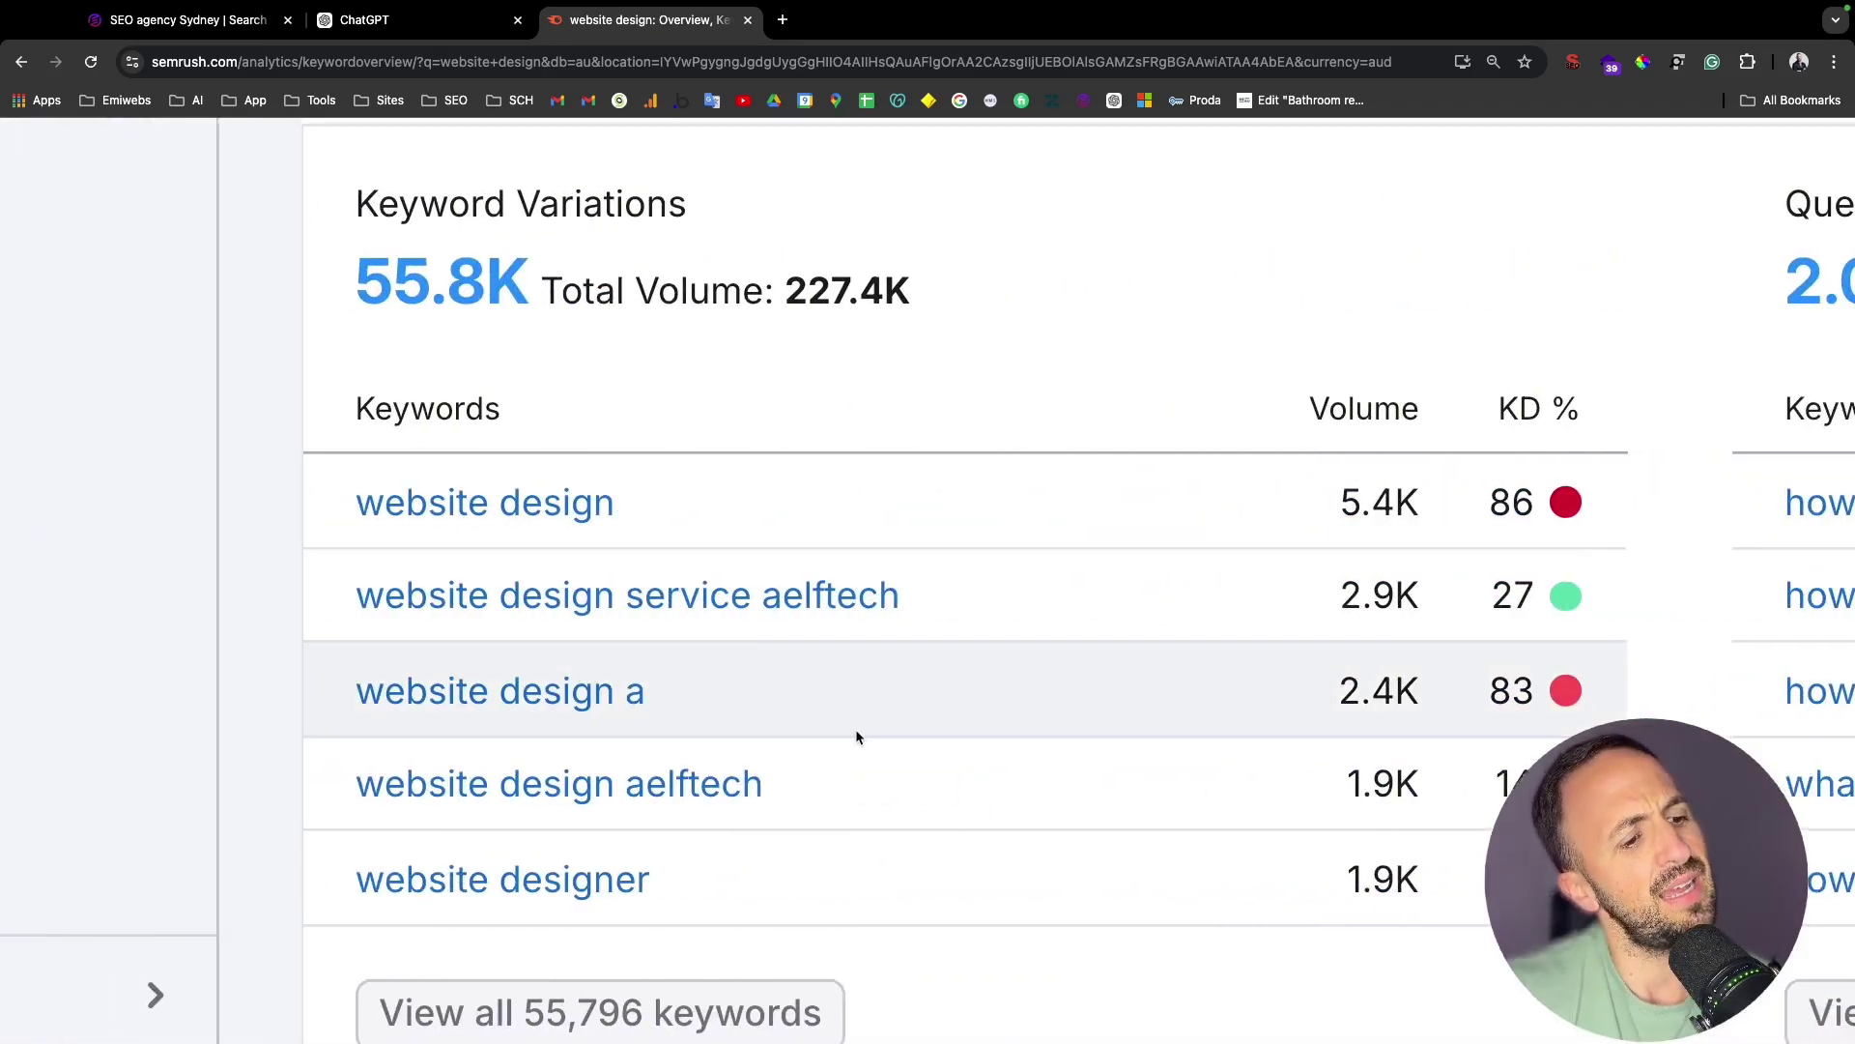
{"action": "scroll", "coordinate": [855, 729], "scroll_direction": "down", "scroll_amount": 2}
{"action": "left_click", "coordinate": [728, 860]}
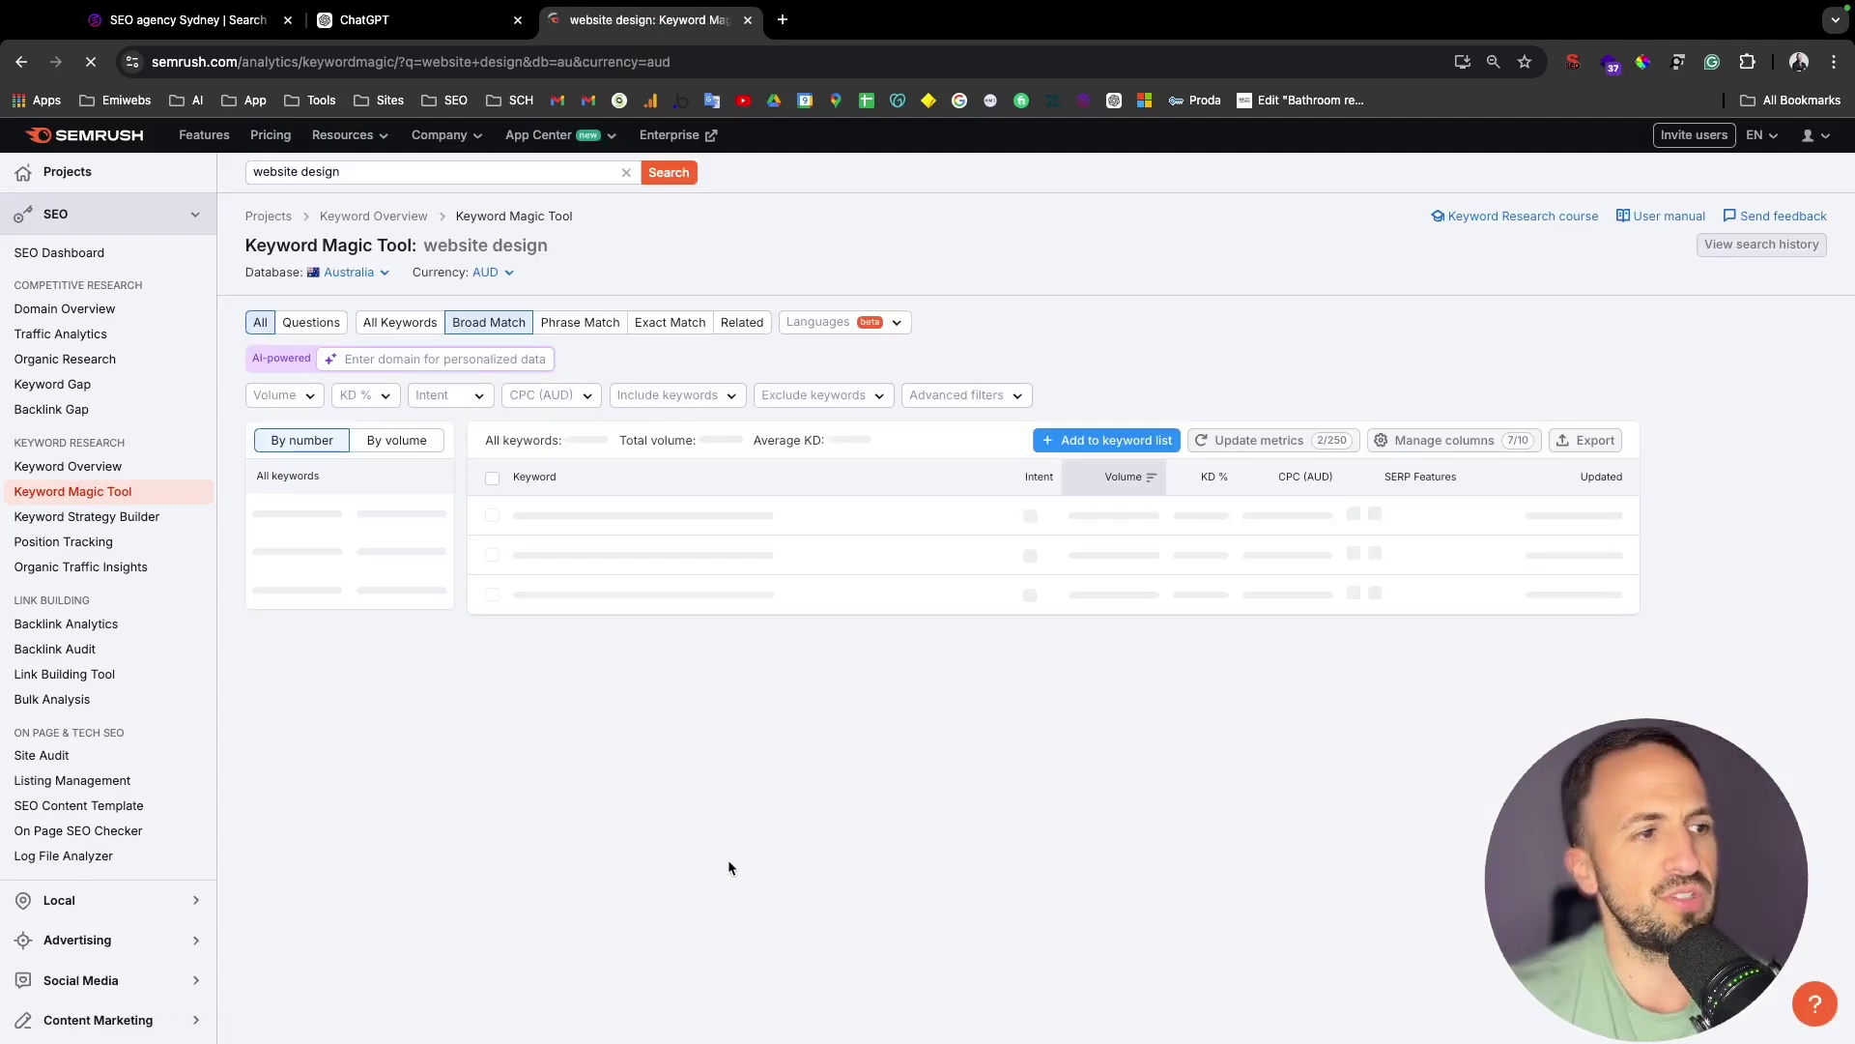
- Copy 'website design' from the Keyword Magic table and return to the ChatGPT draft
{"action": "scroll", "coordinate": [728, 860], "scroll_direction": "down", "scroll_amount": 2}
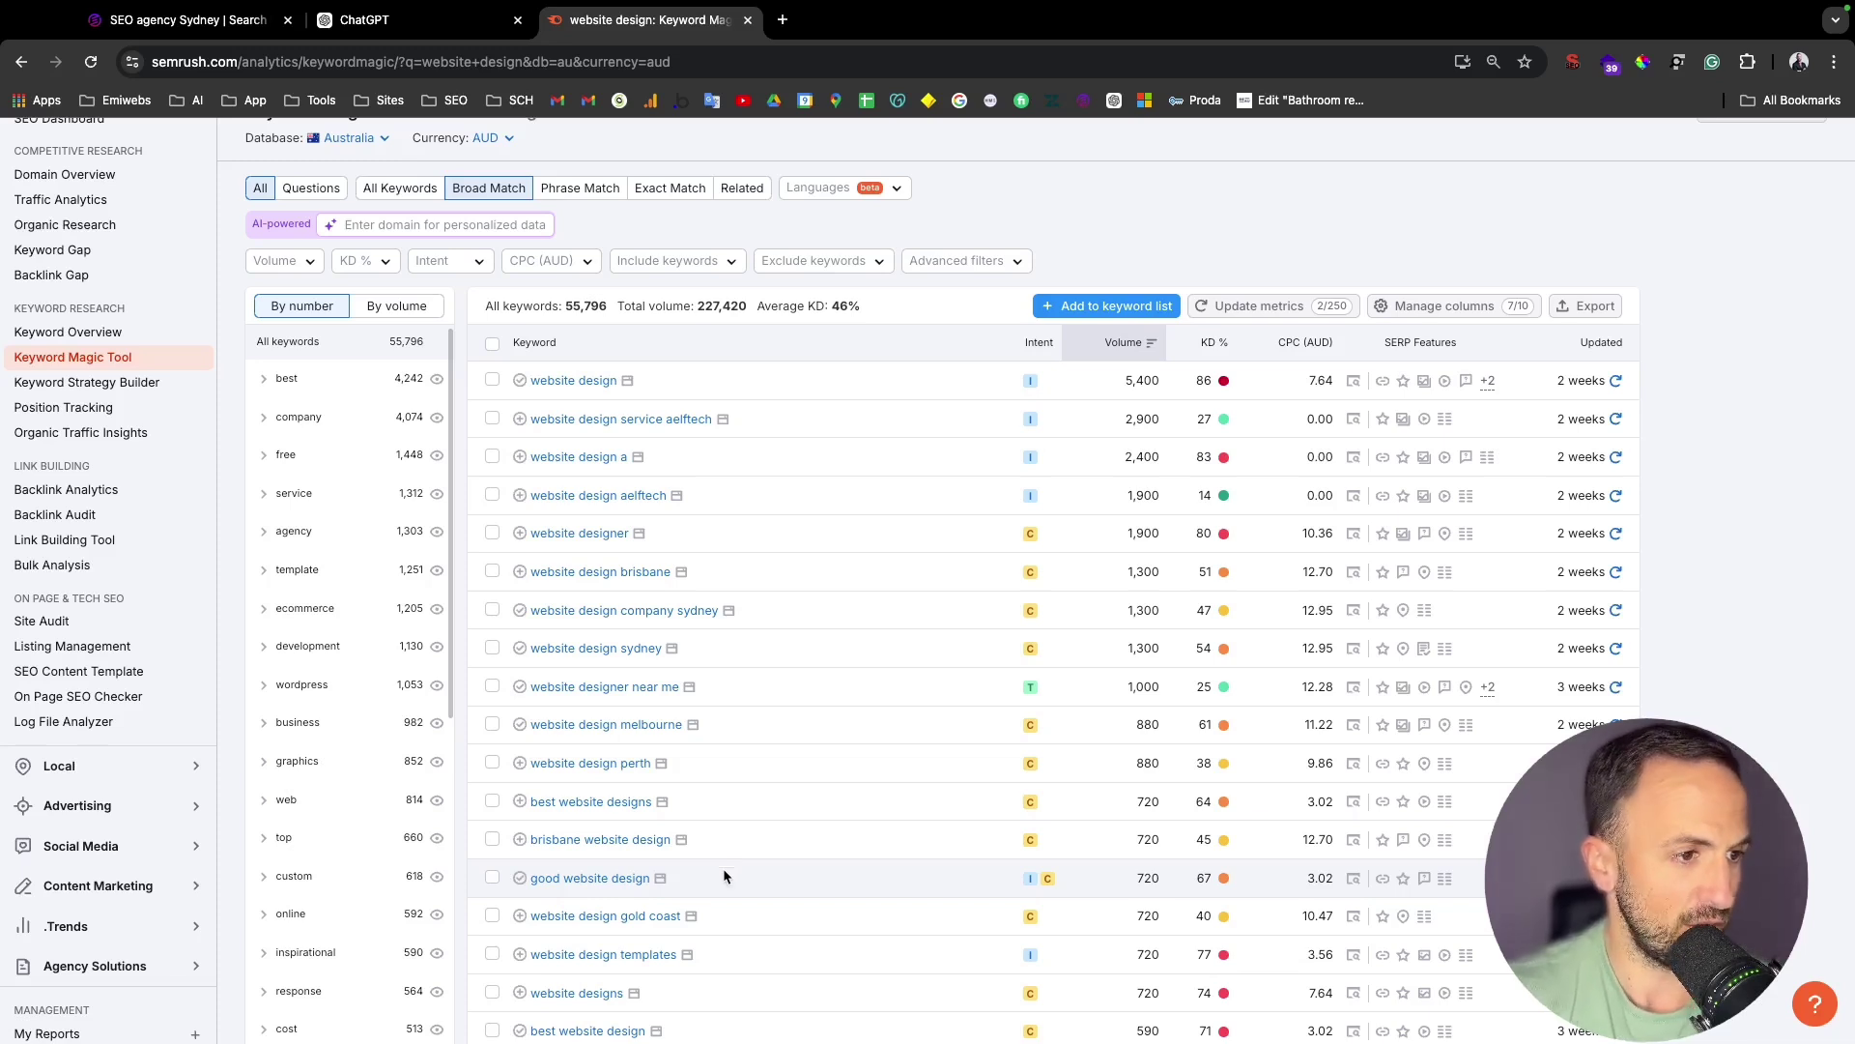
{"action": "left_click", "coordinate": [426, 21]}
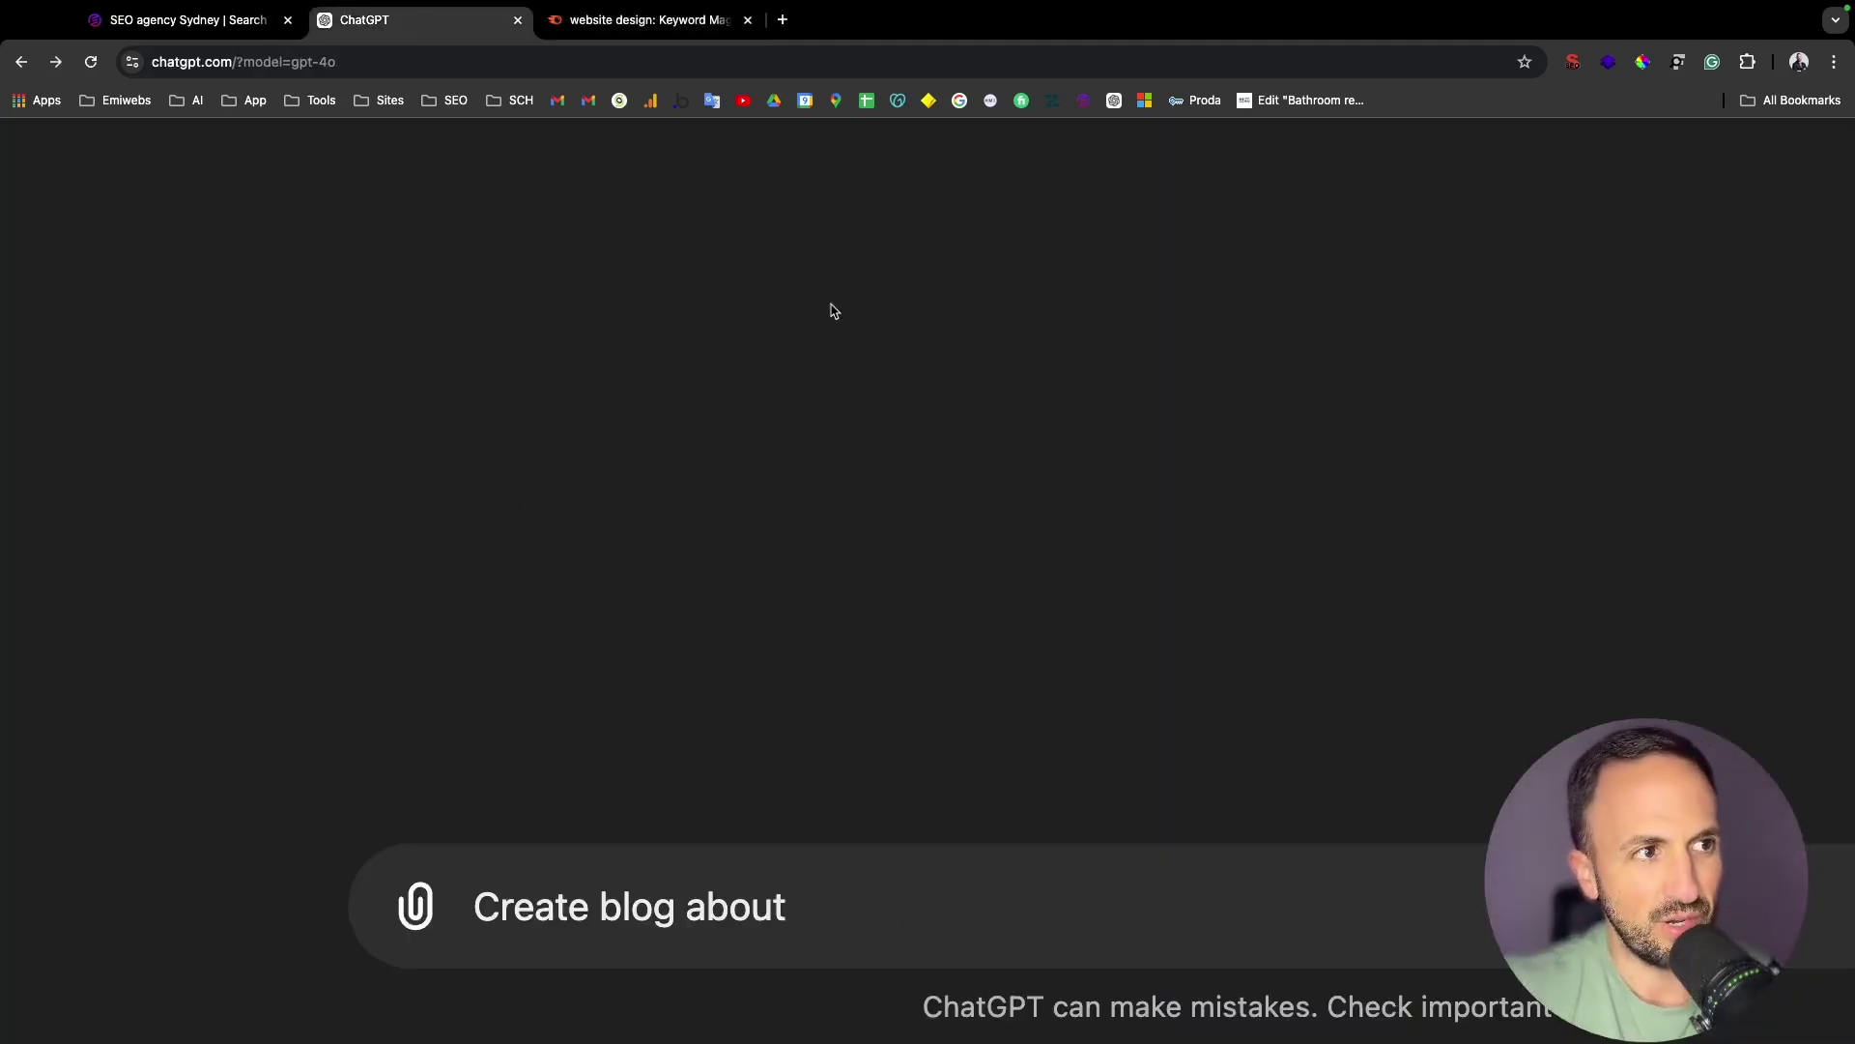
{"action": "left_click", "coordinate": [633, 19]}
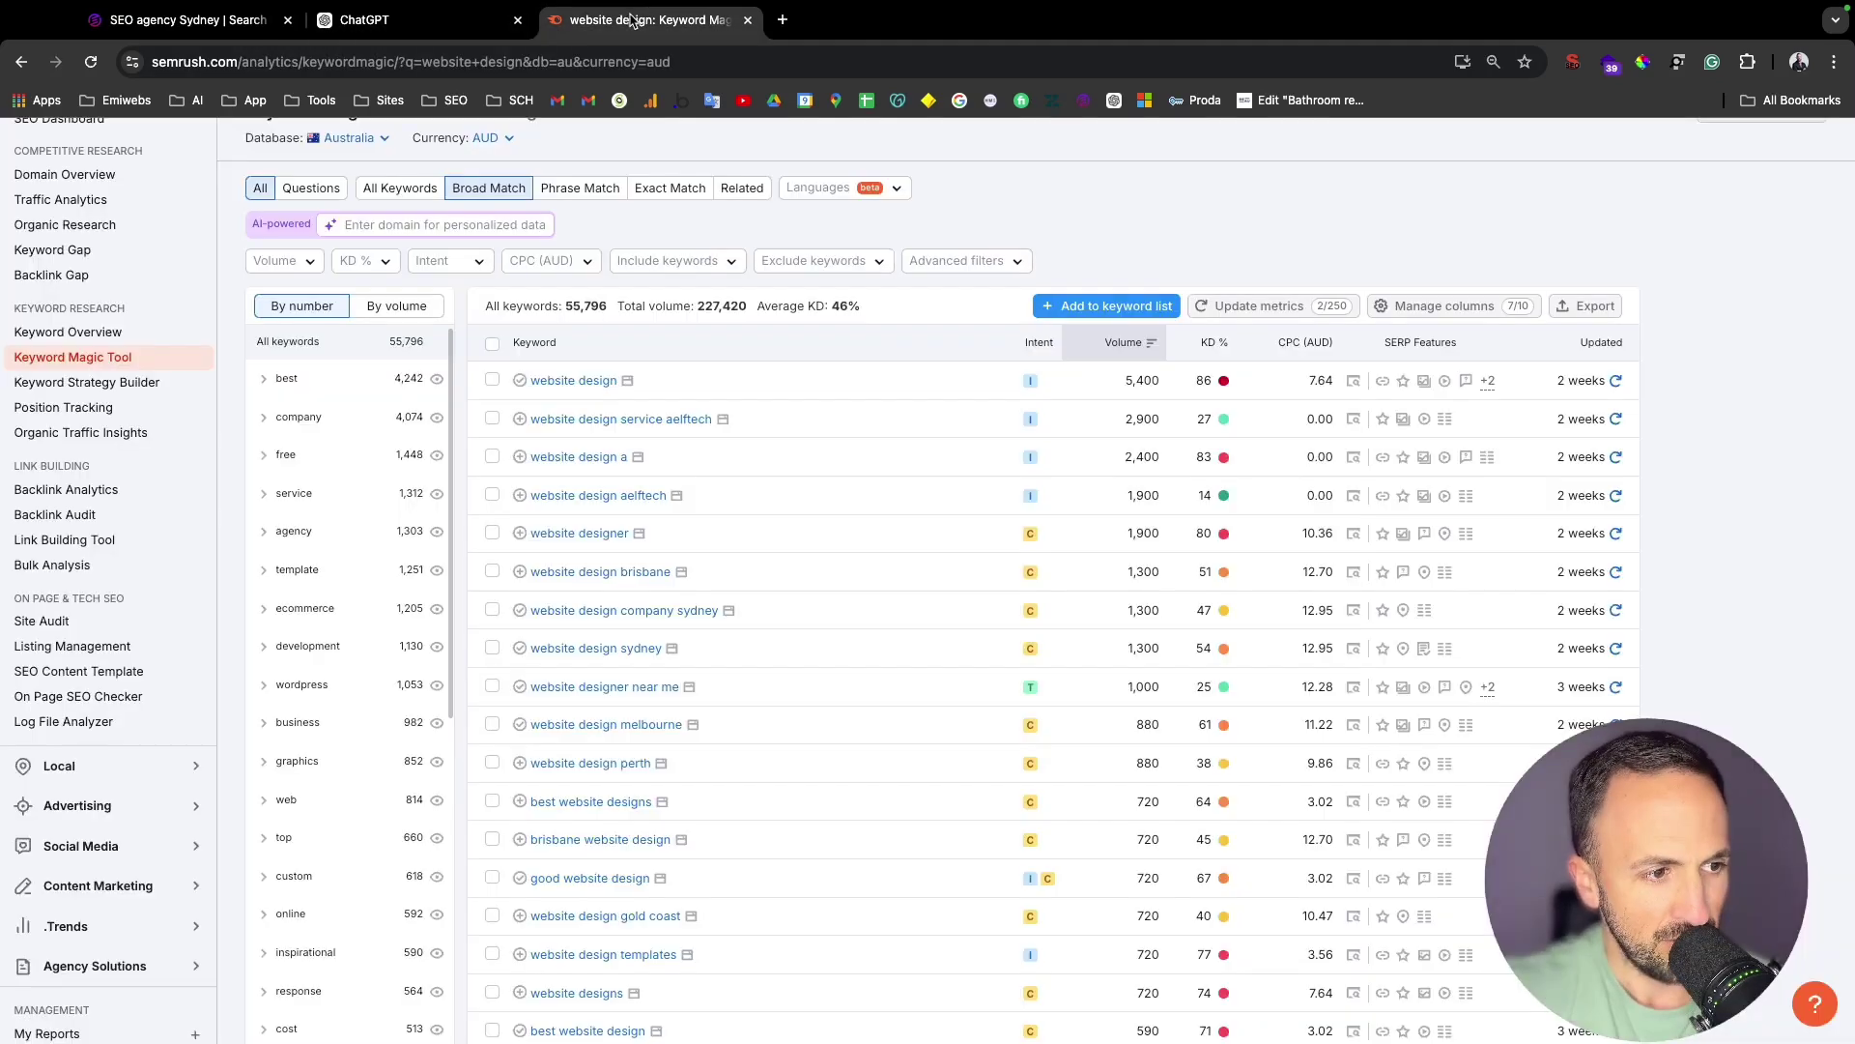
{"action": "right_click", "coordinate": [594, 381]}
{"action": "left_click", "coordinate": [667, 544]}
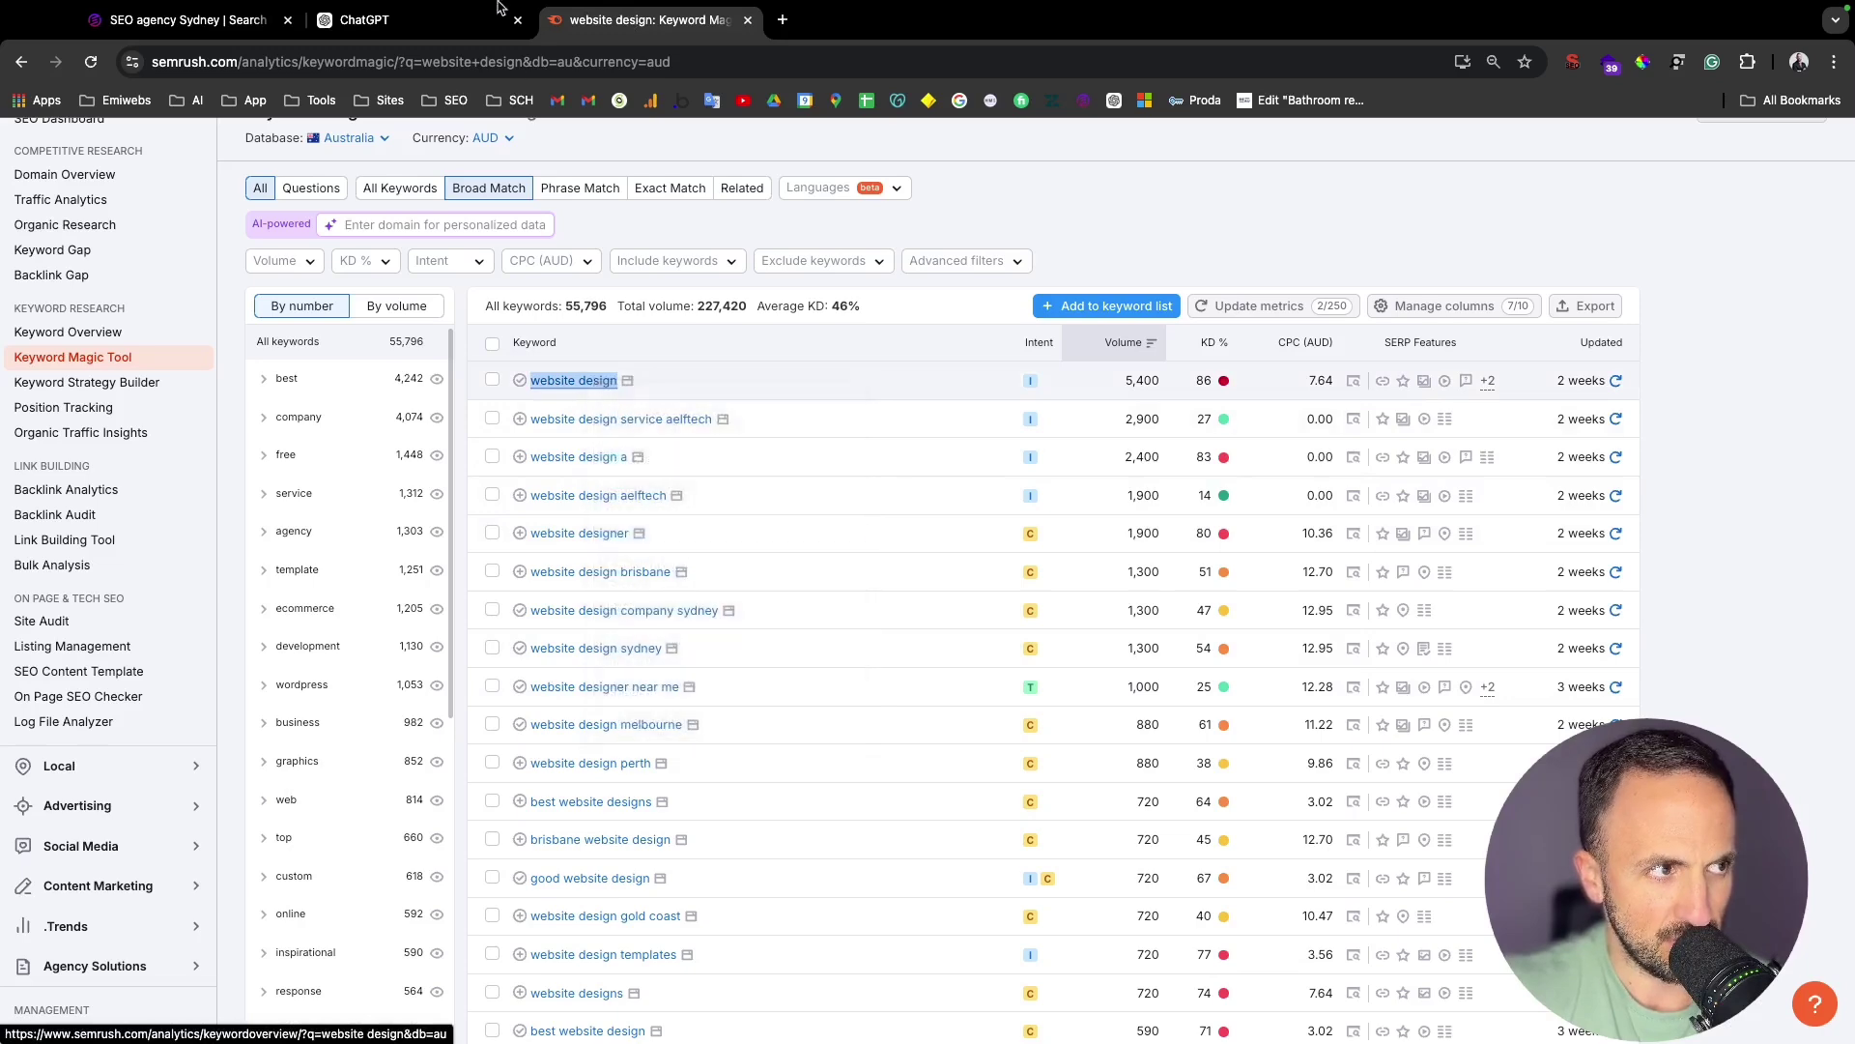
{"action": "left_click", "coordinate": [475, 11]}
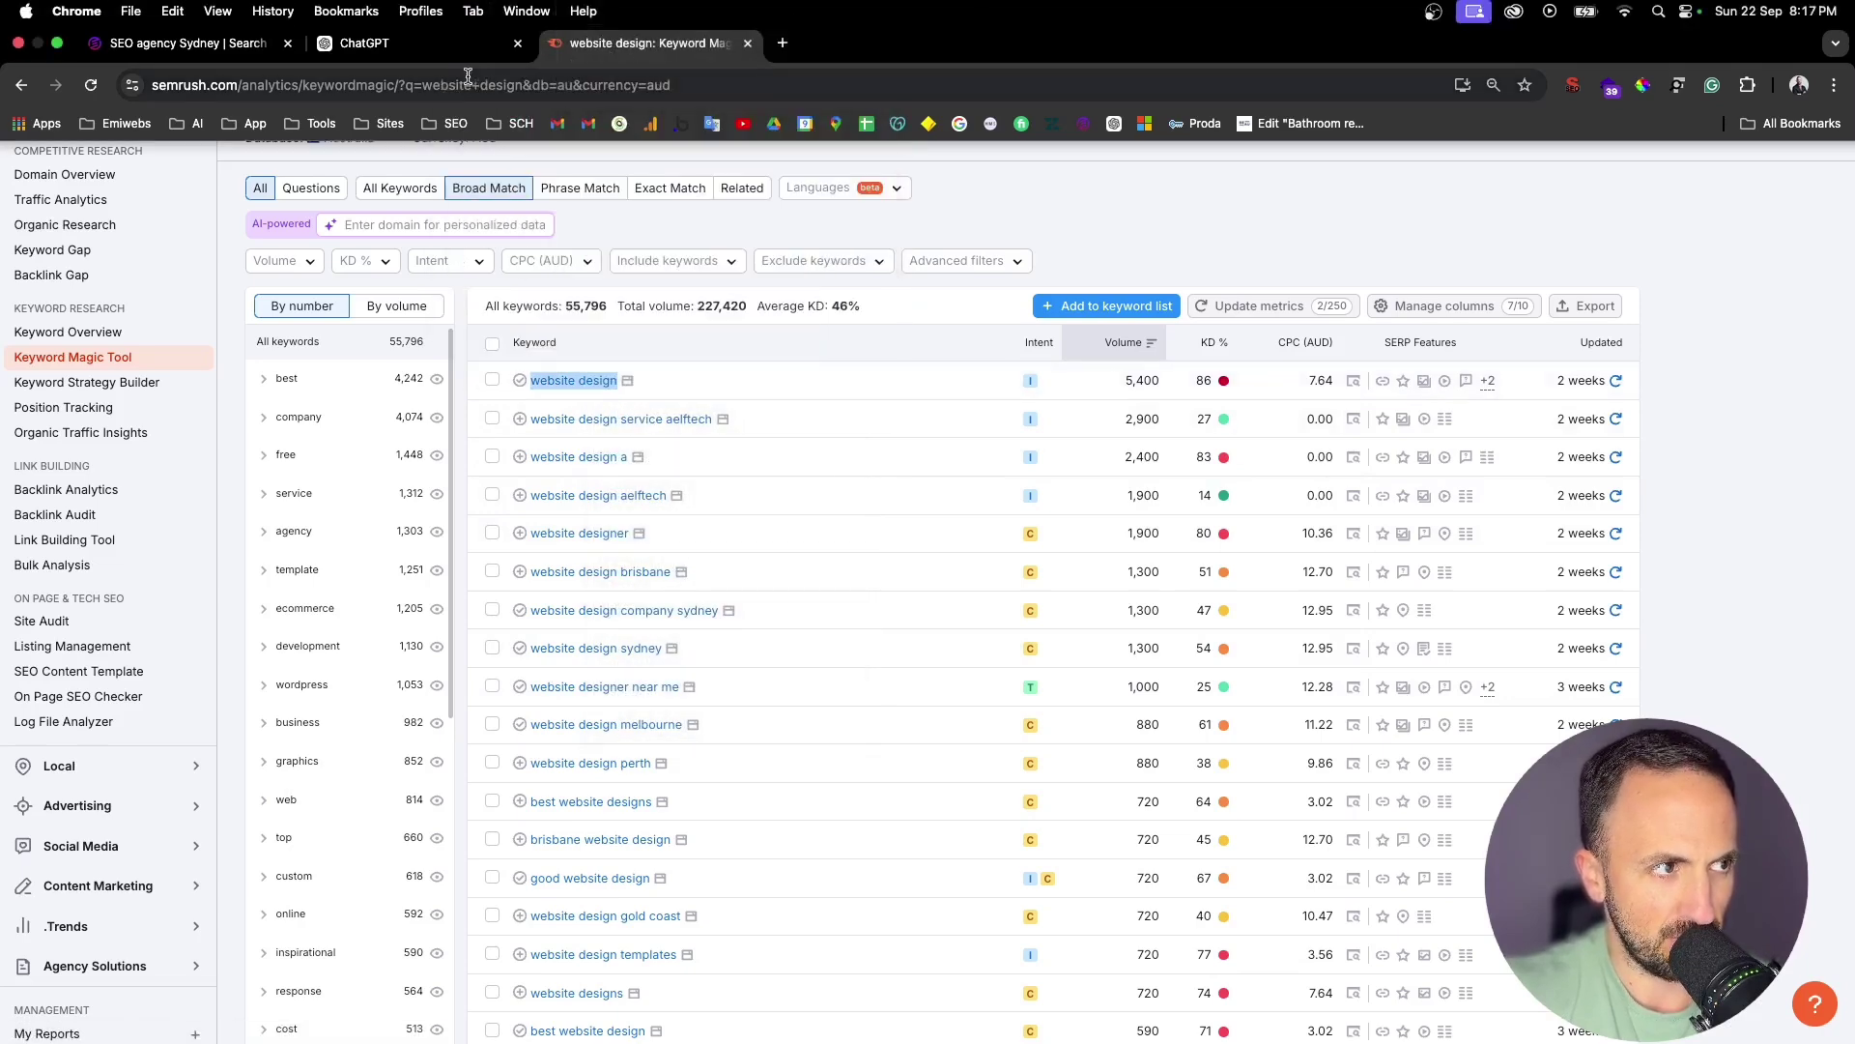
{"action": "left_click", "coordinate": [406, 42]}
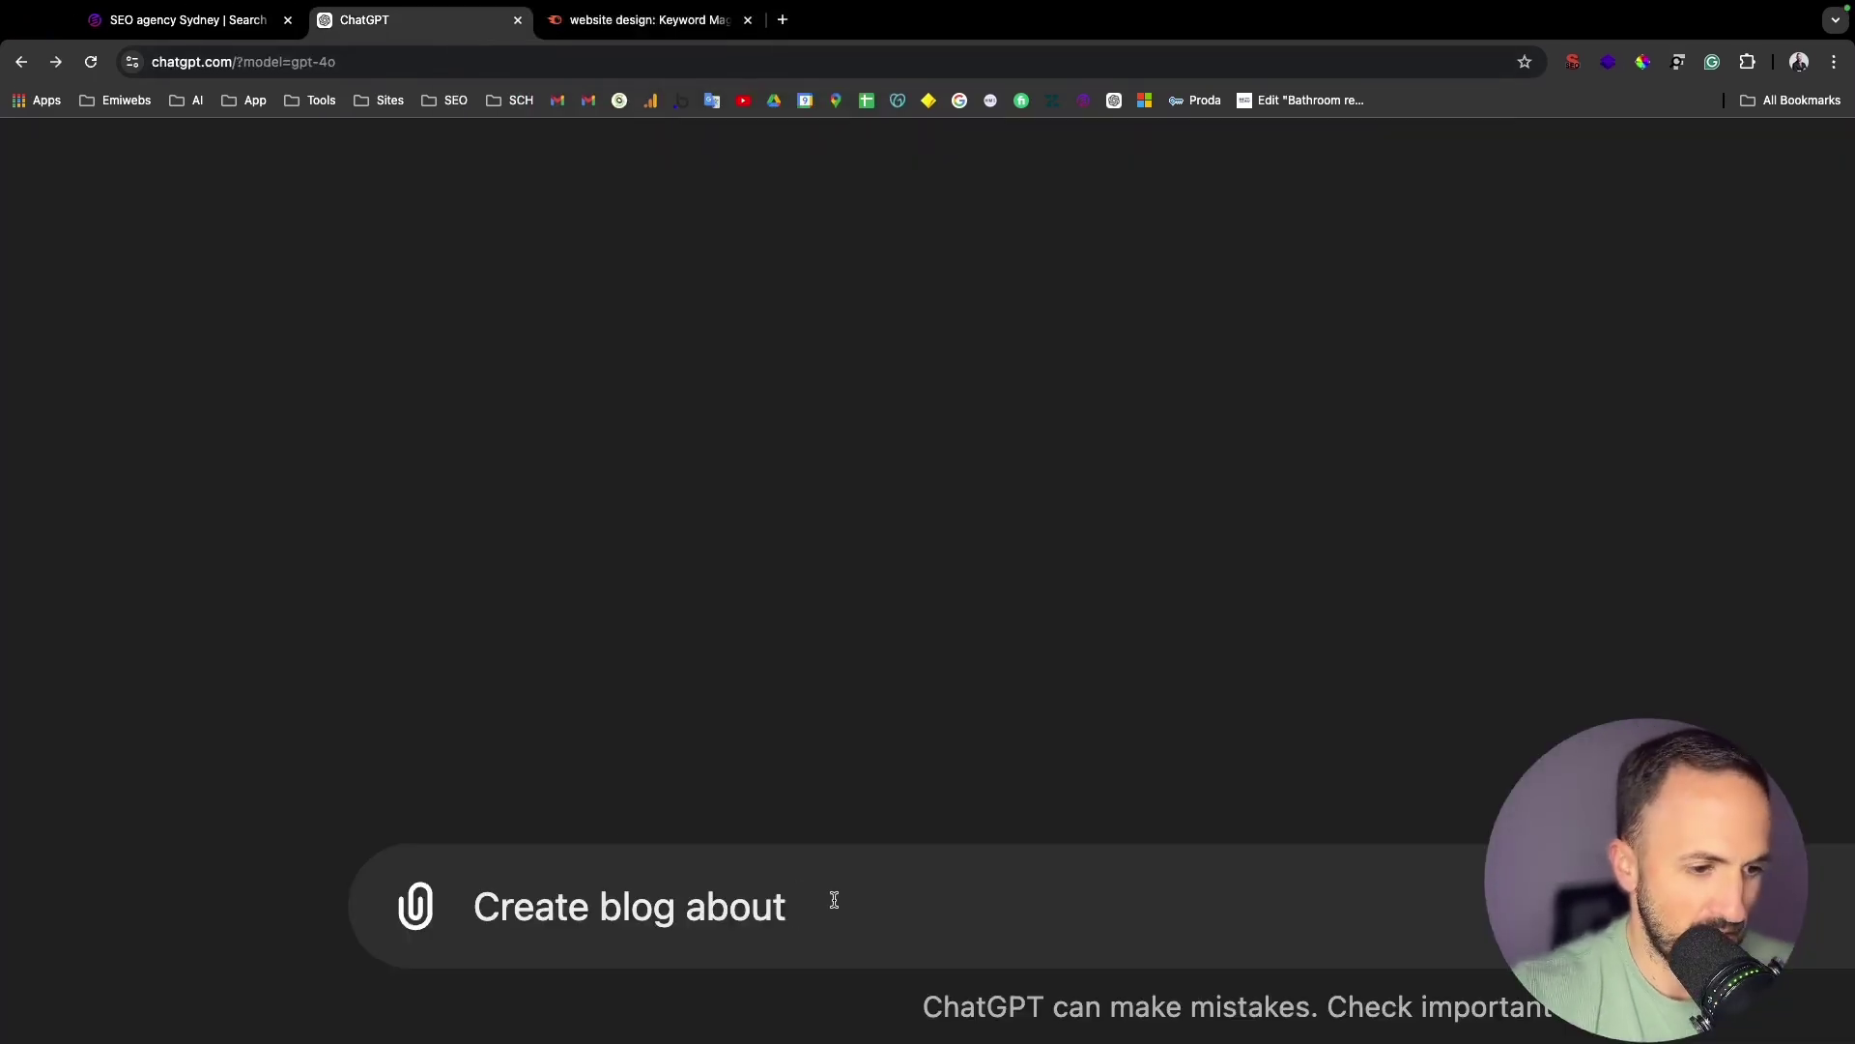
- Extend the prompt with the pasted 'website design' and 'and include keywords'
{"action": "key", "text": "super+v"}
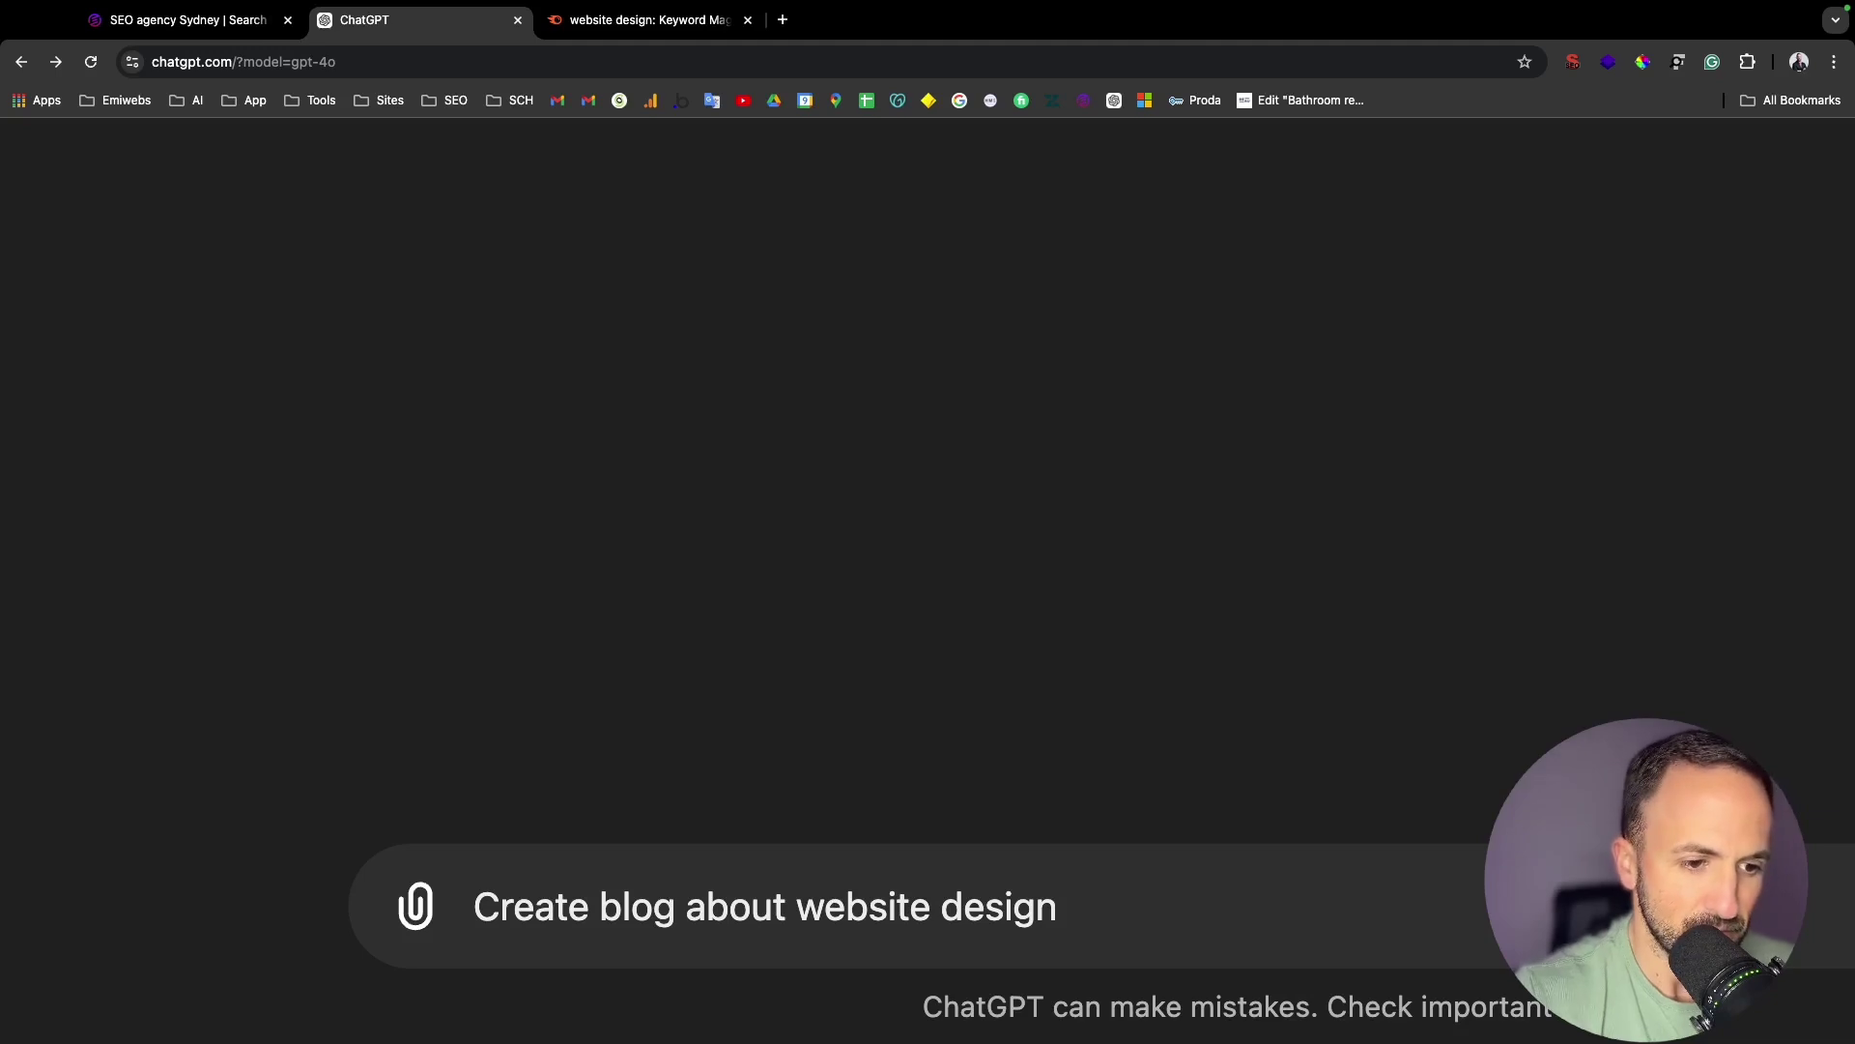
{"action": "type", "text": "and include va"}
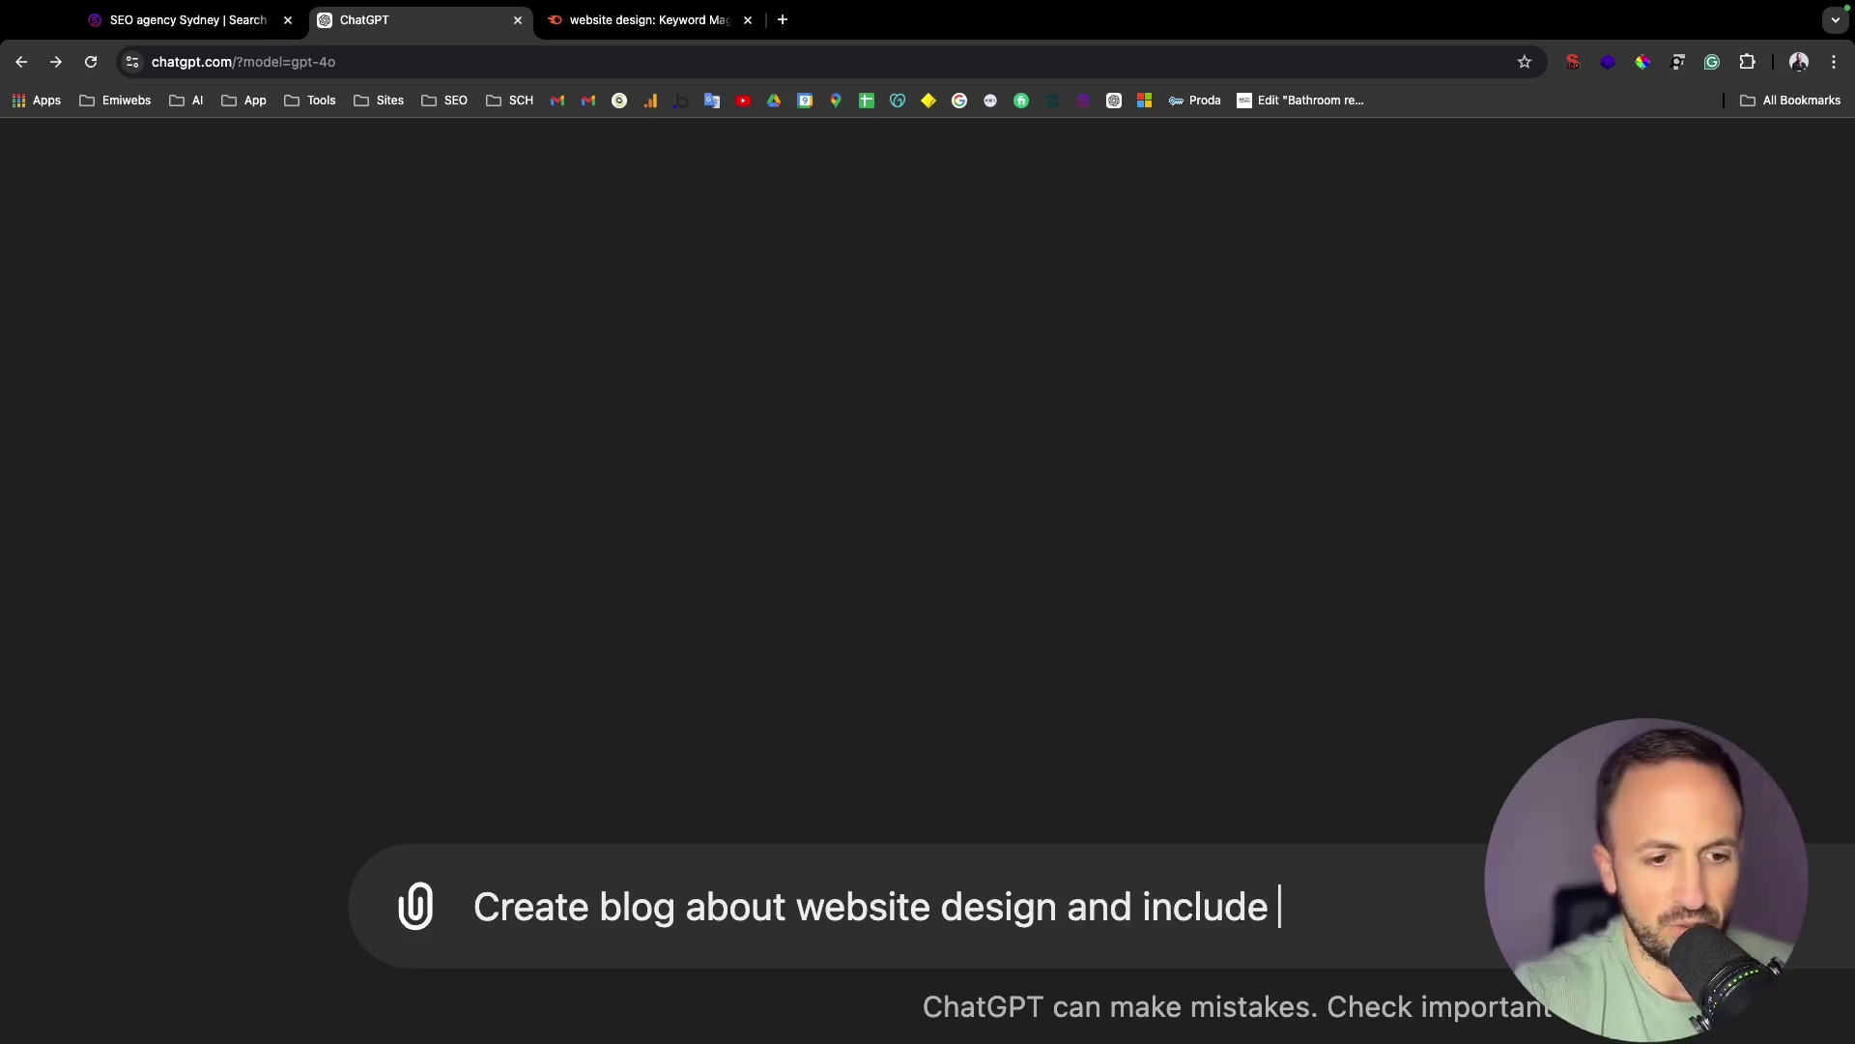
{"action": "key", "text": "BackSpace"}
{"action": "key", "text": "BackSpace"}
{"action": "type", "text": "keywrd"}
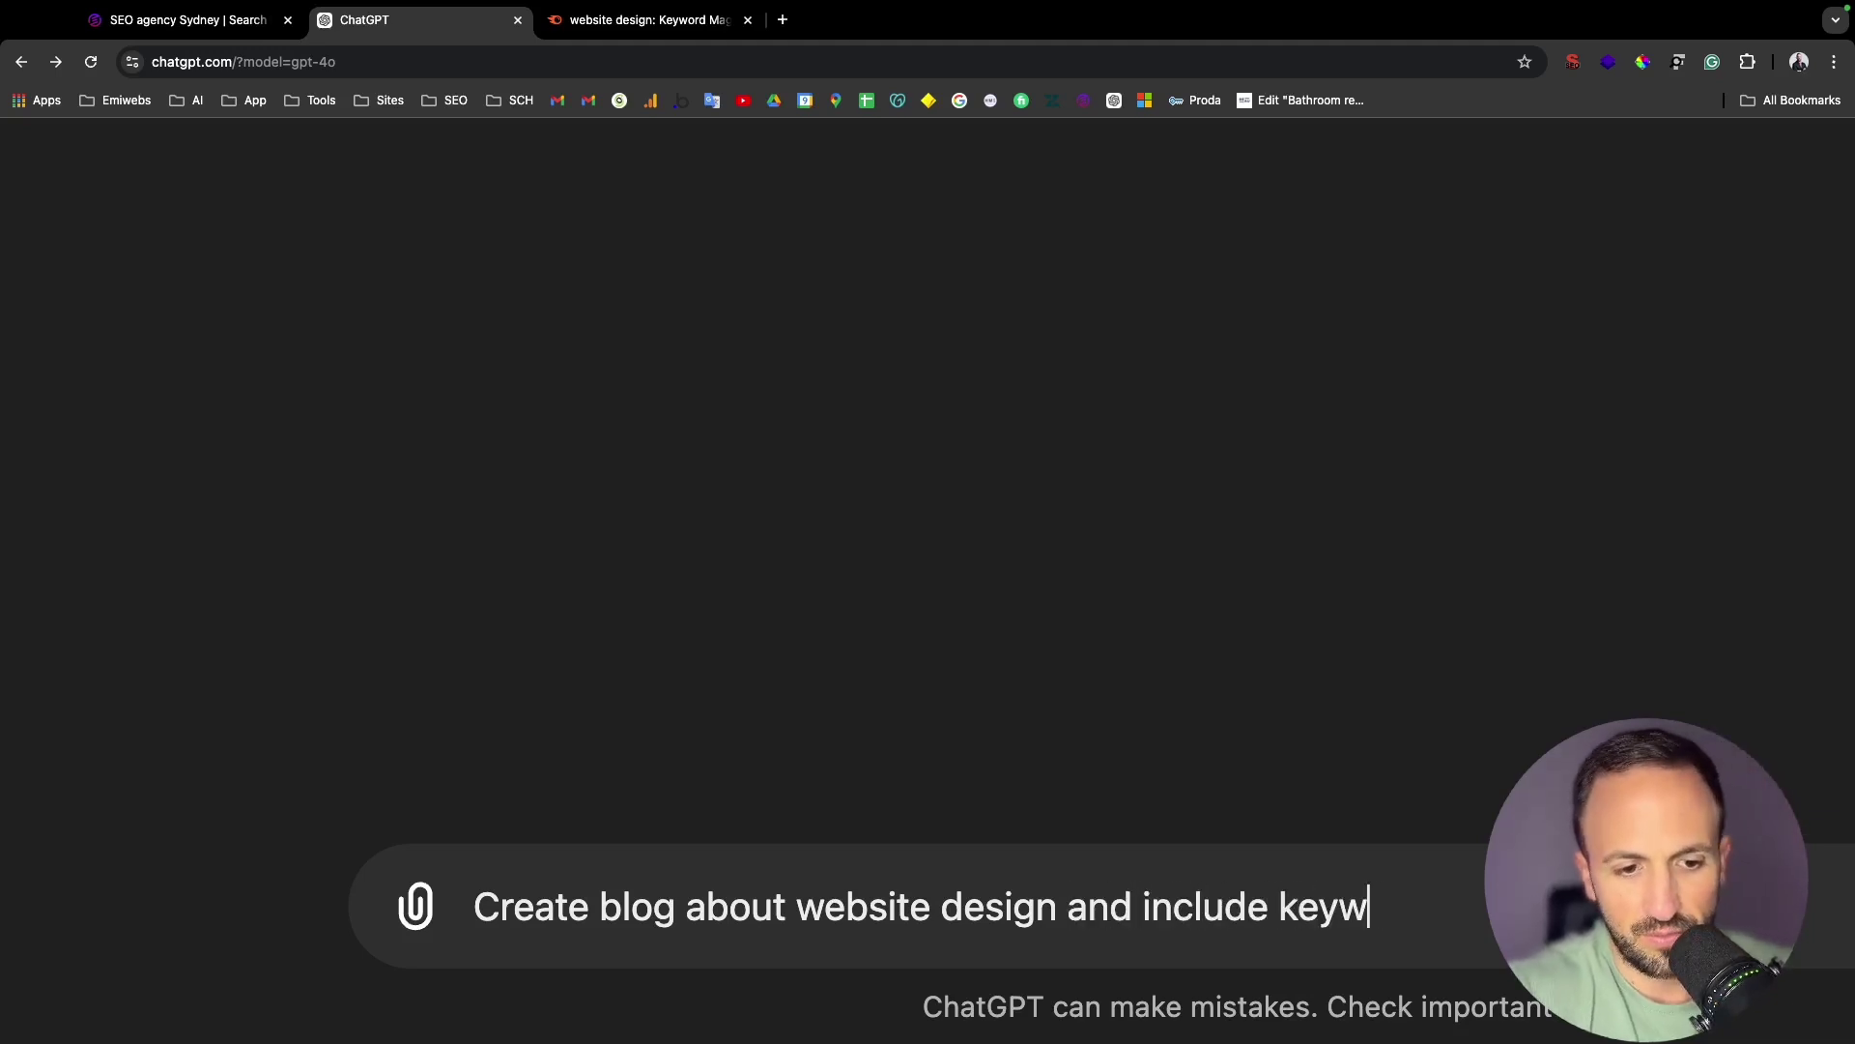
{"action": "key", "text": "BackSpace"}
{"action": "key", "text": "BackSpace"}
{"action": "type", "text": "ords va"}
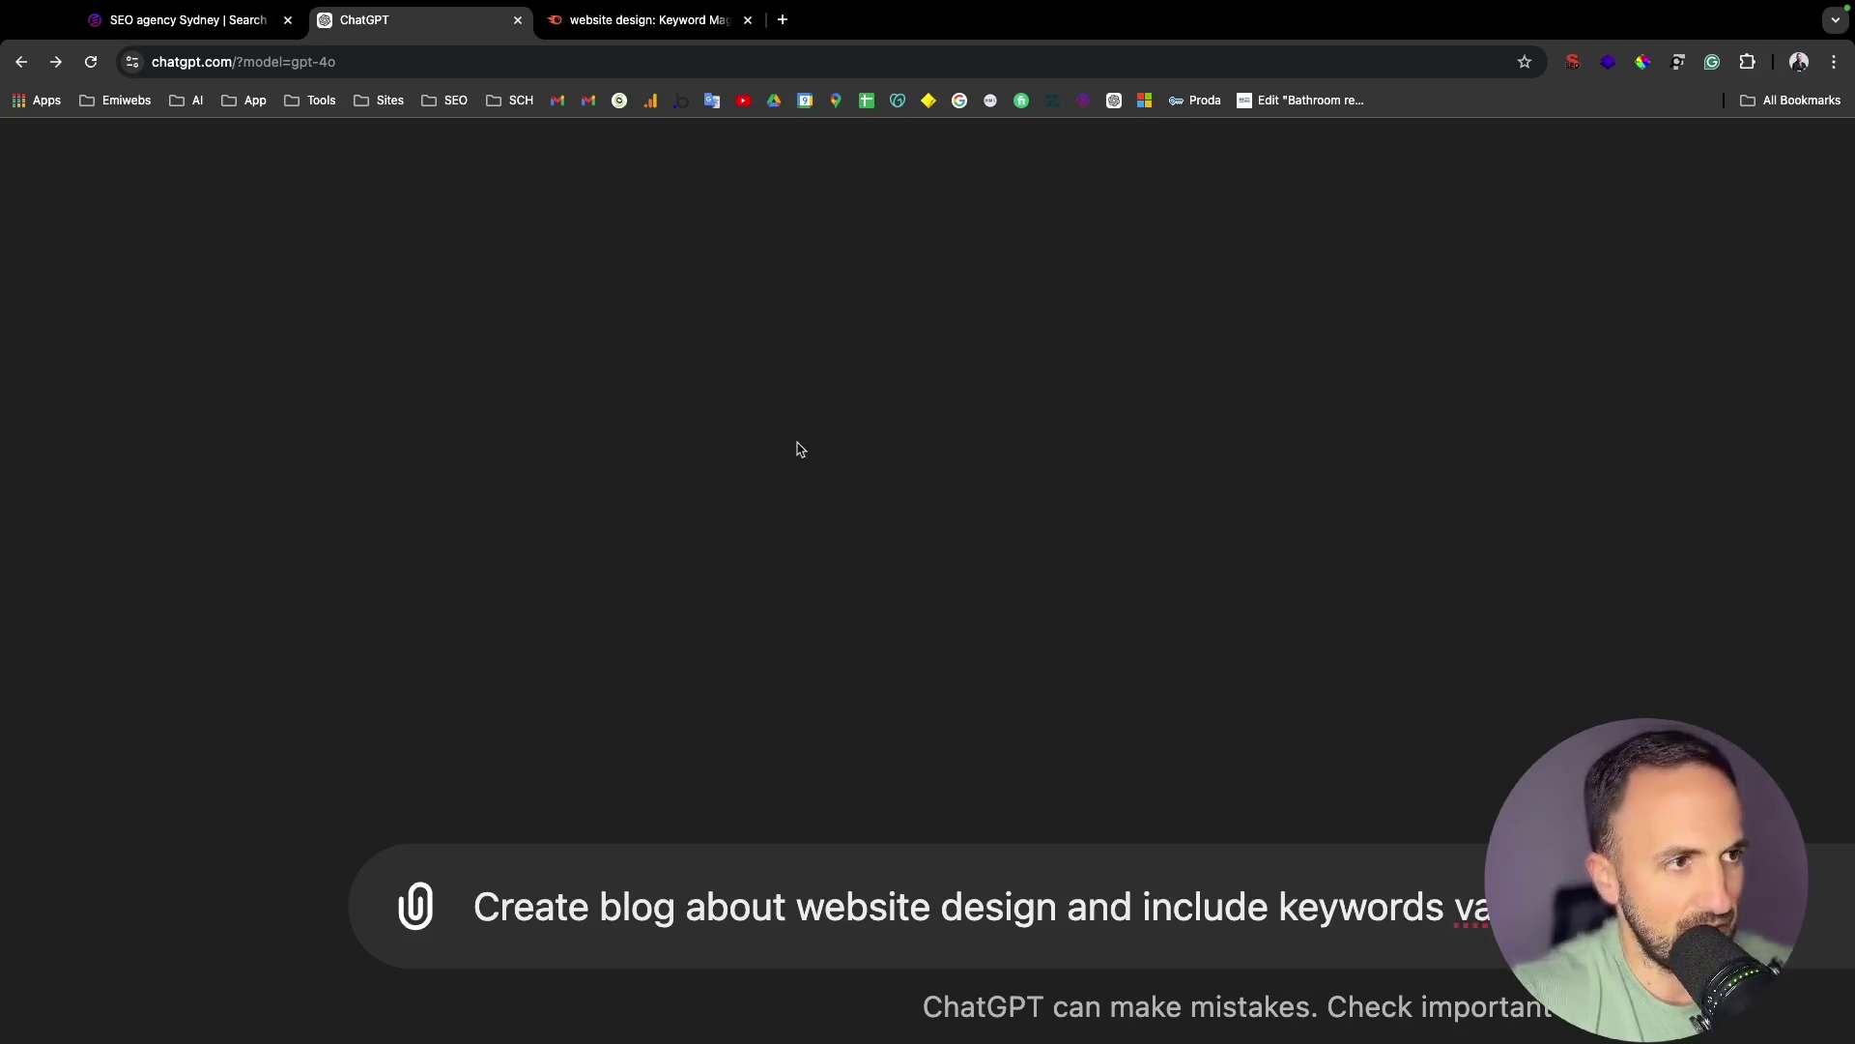
- Copy 'website designer near me' from Semrush into the prompt, then go back to Semrush
{"action": "left_click", "coordinate": [638, 19]}
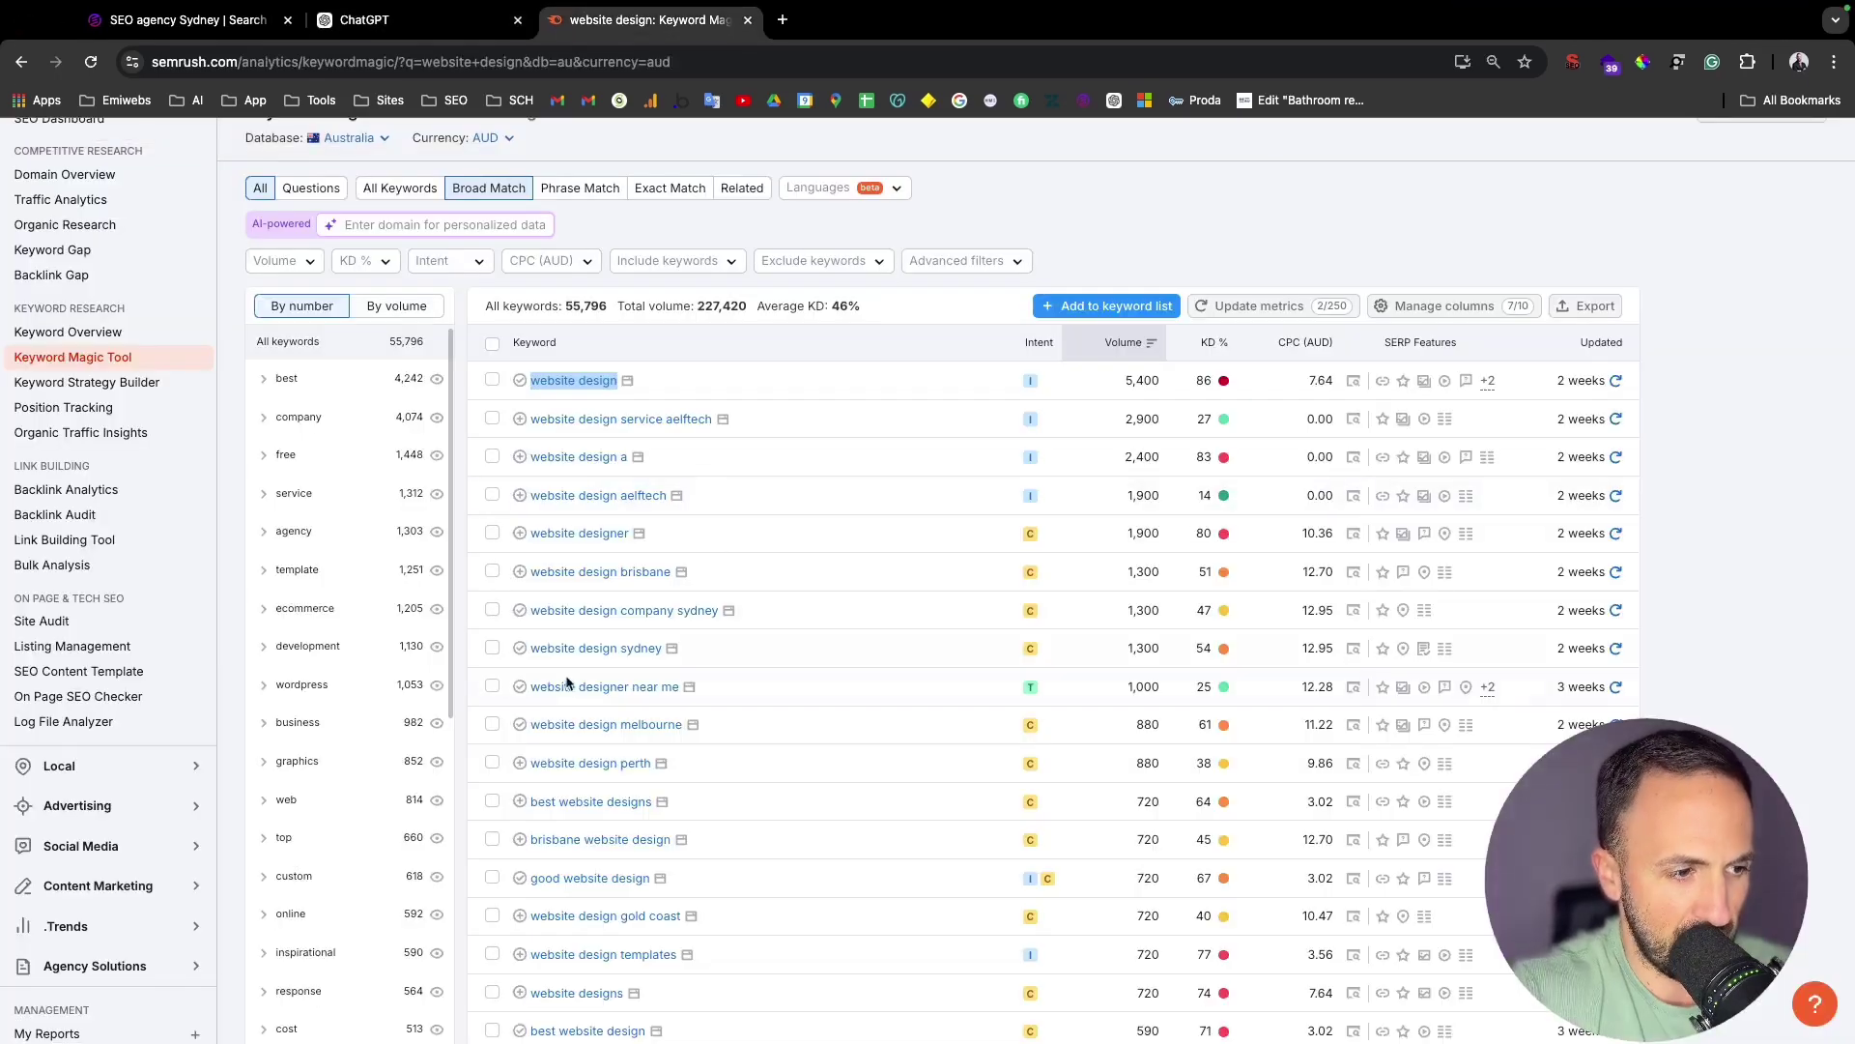
{"action": "scroll", "coordinate": [565, 701], "scroll_direction": "down", "scroll_amount": 2}
{"action": "right_click", "coordinate": [626, 614]}
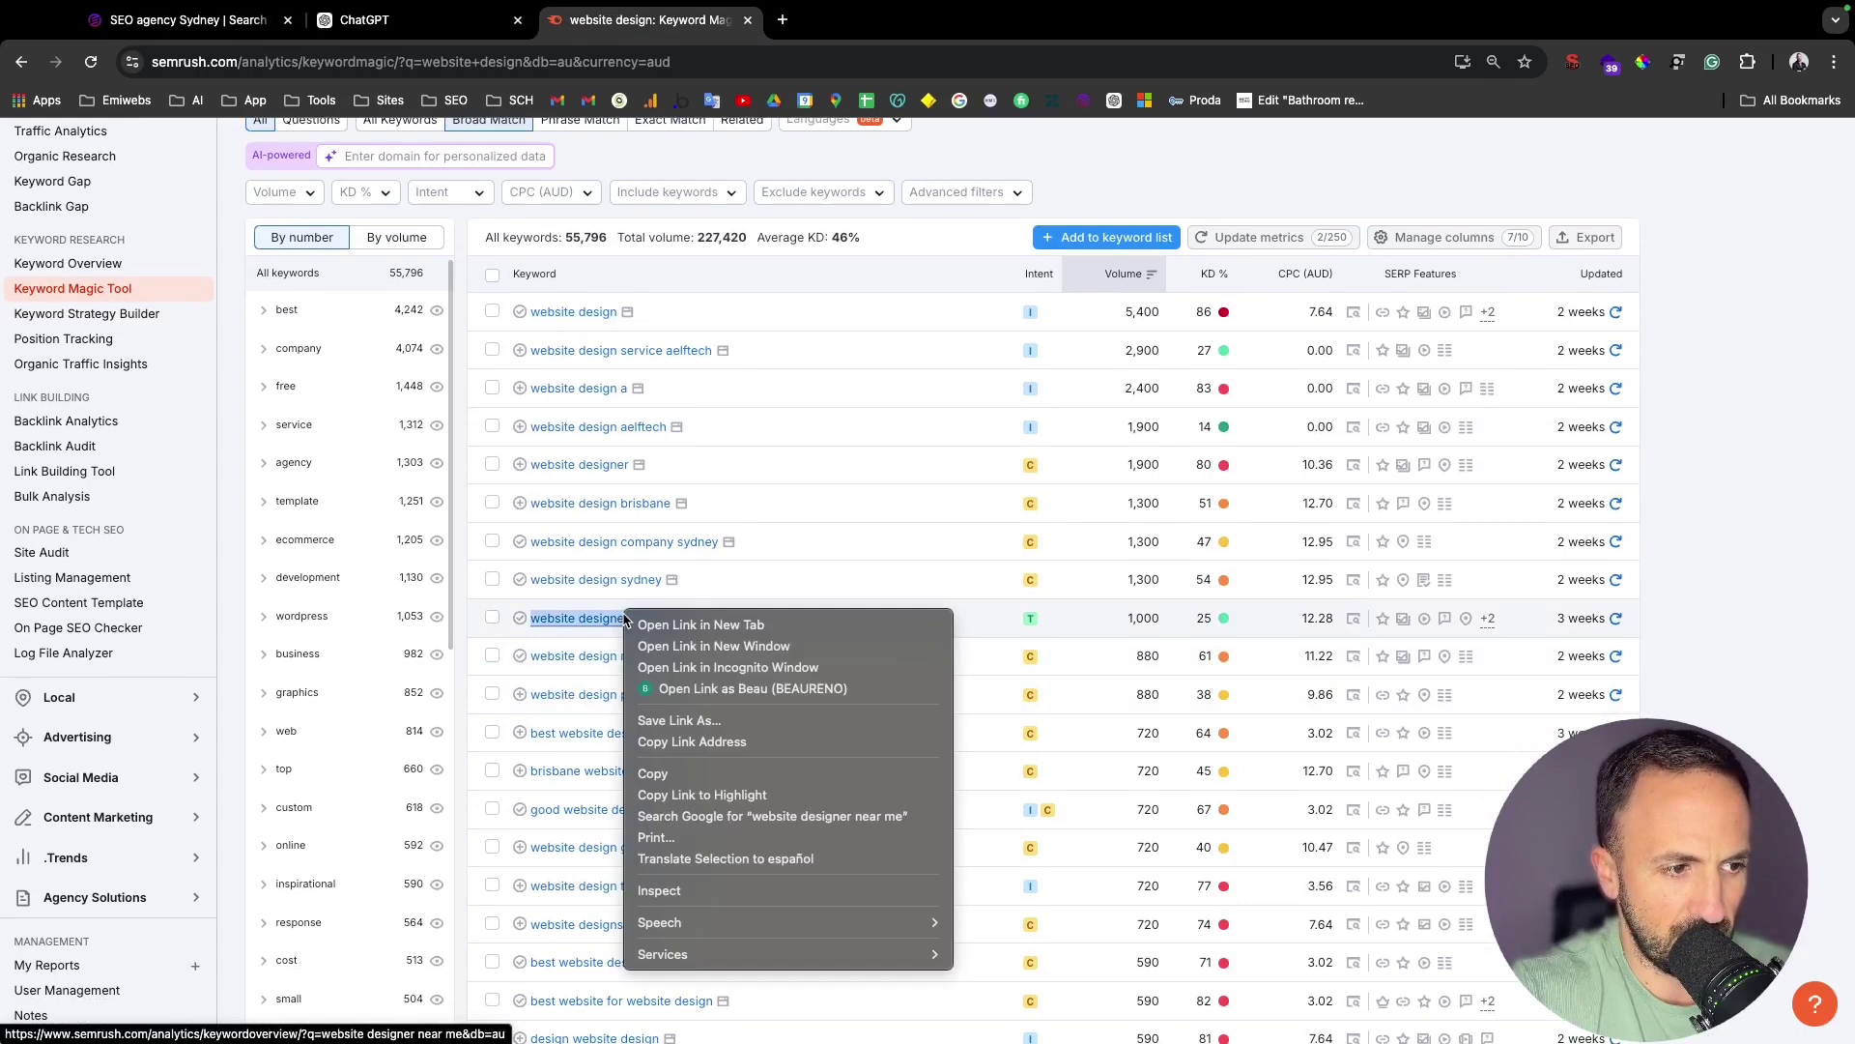
{"action": "left_click", "coordinate": [708, 773]}
{"action": "left_click", "coordinate": [483, 37]}
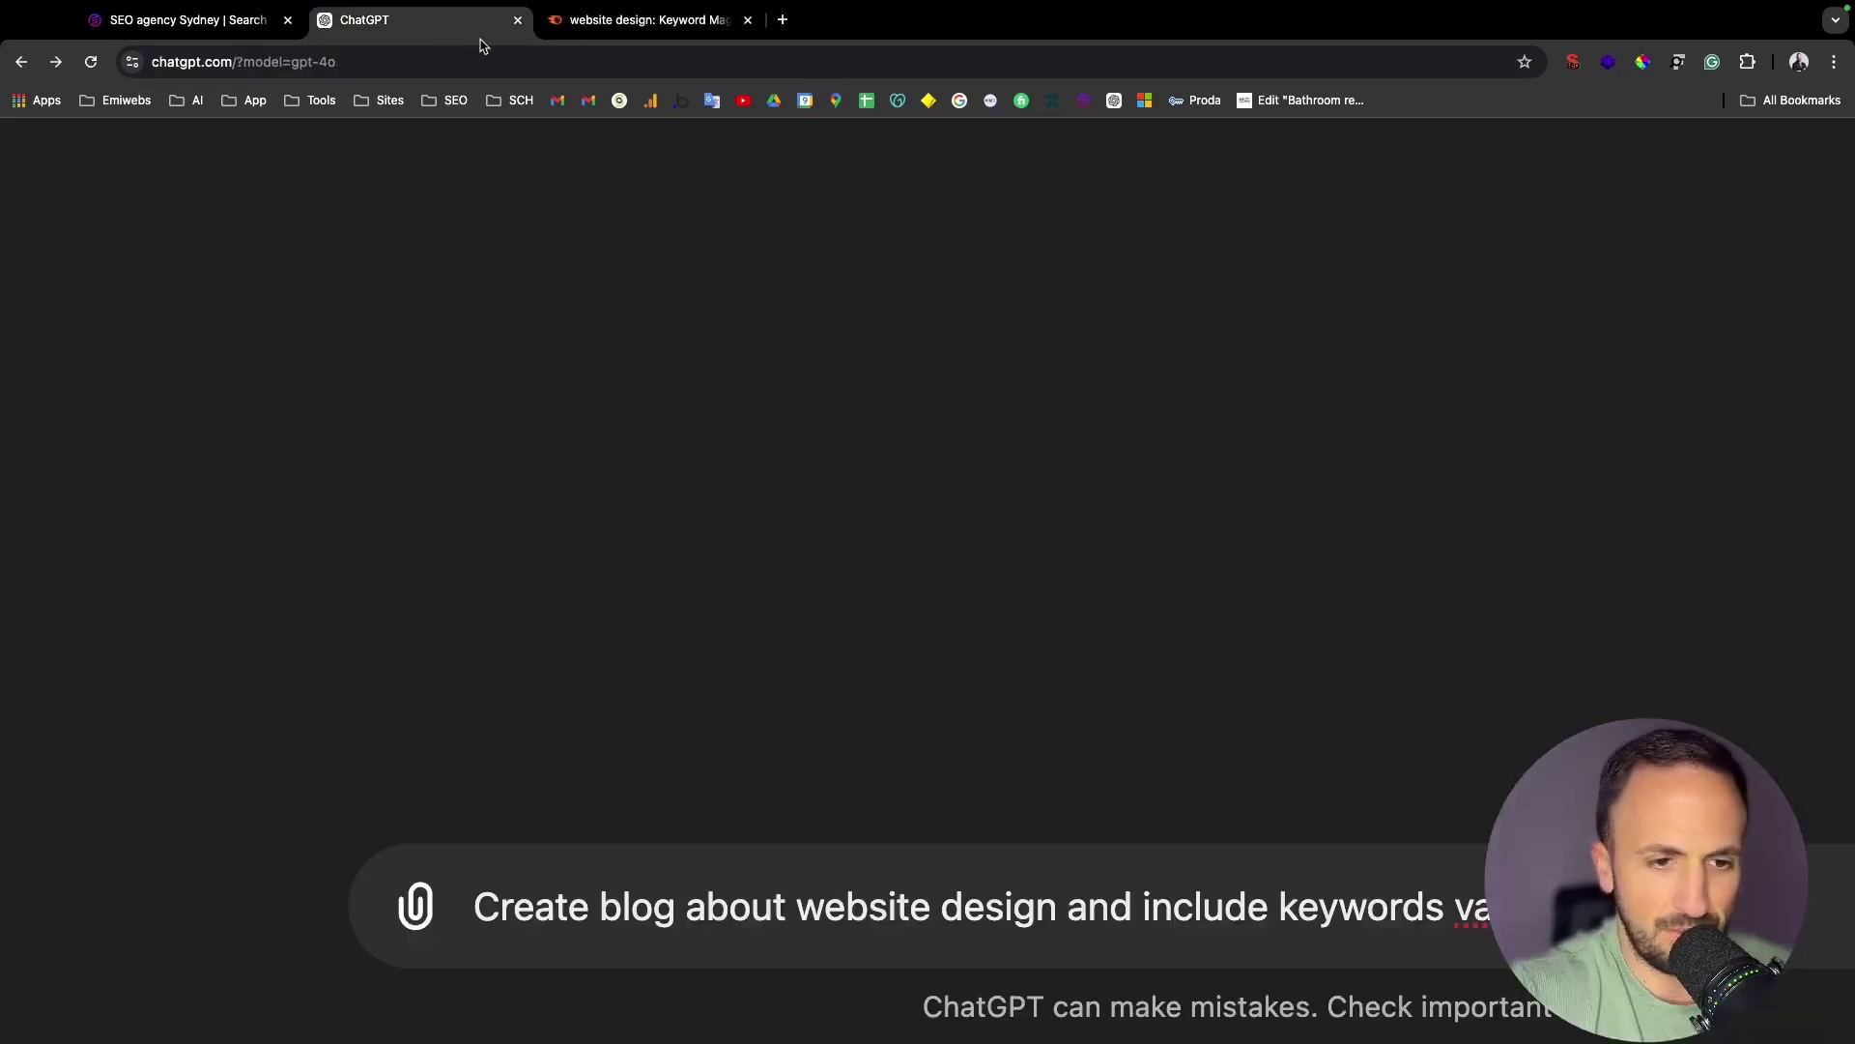
{"action": "key", "text": "super+v"}
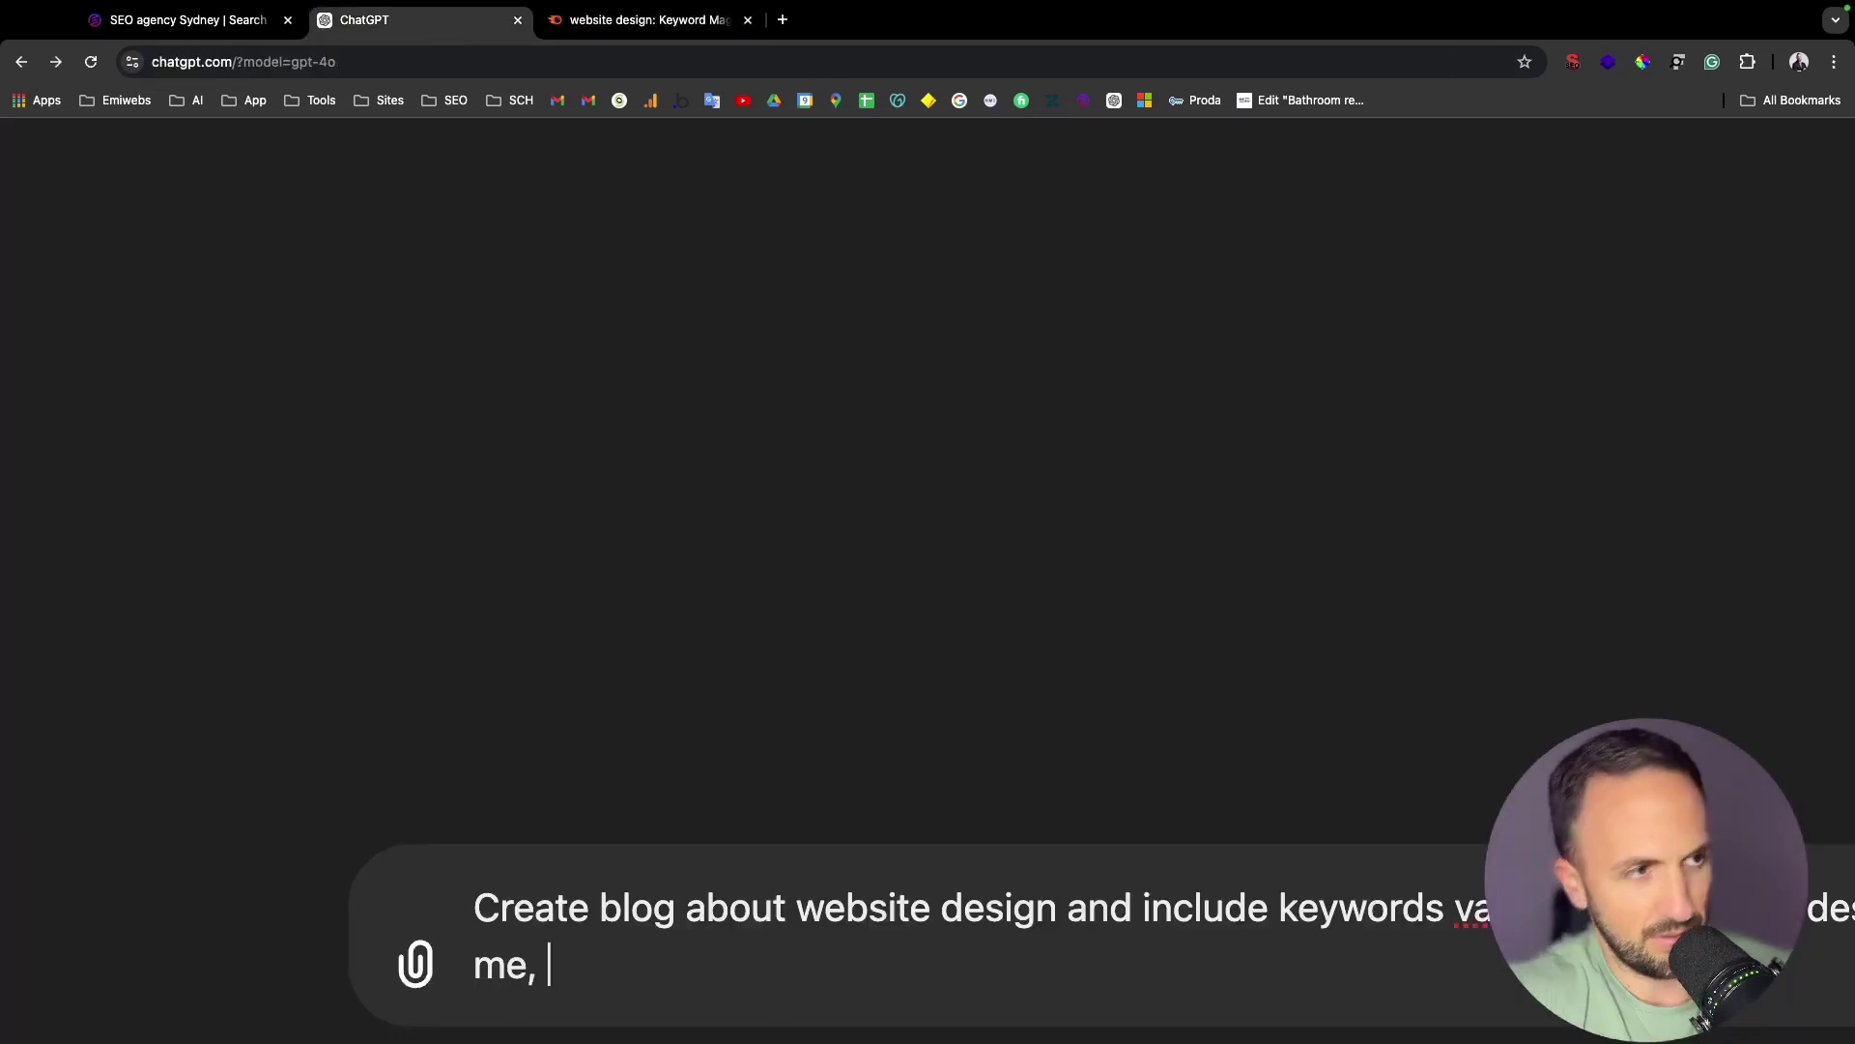
{"action": "left_click", "coordinate": [649, 19]}
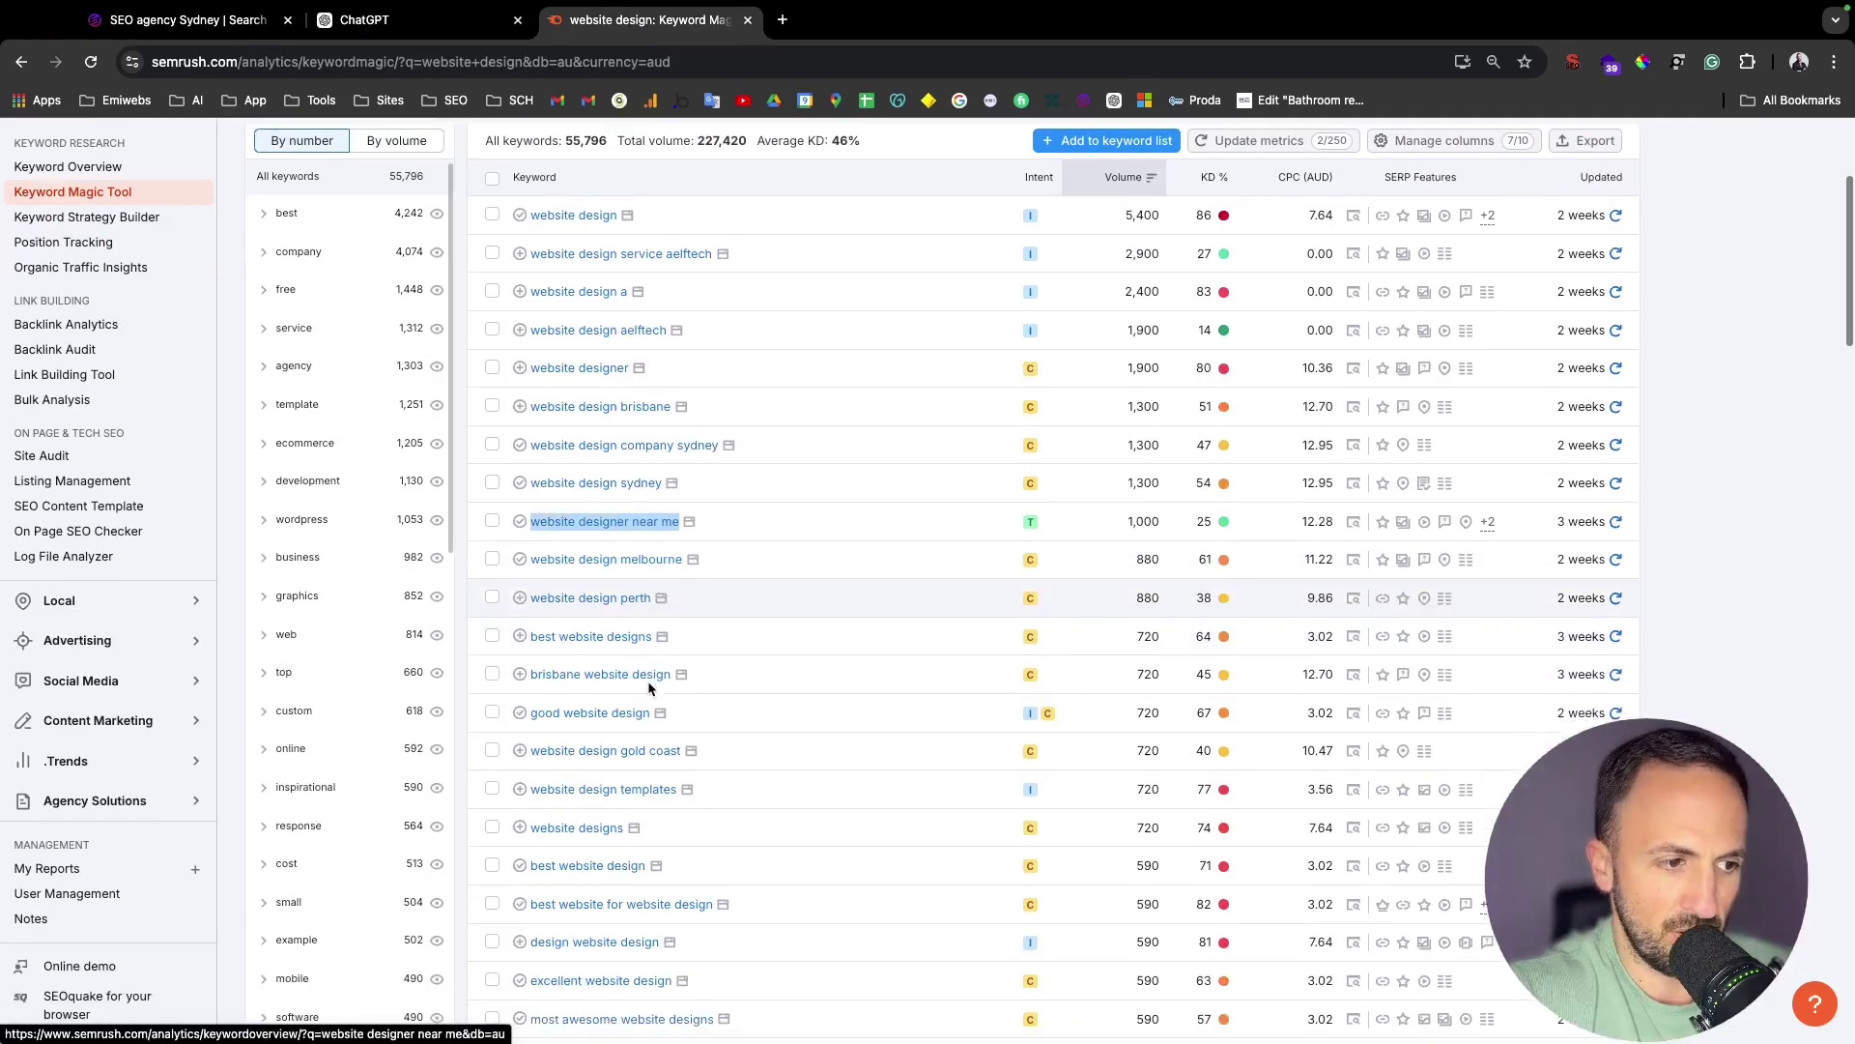
{"action": "scroll", "coordinate": [650, 688], "scroll_direction": "down", "scroll_amount": 1}
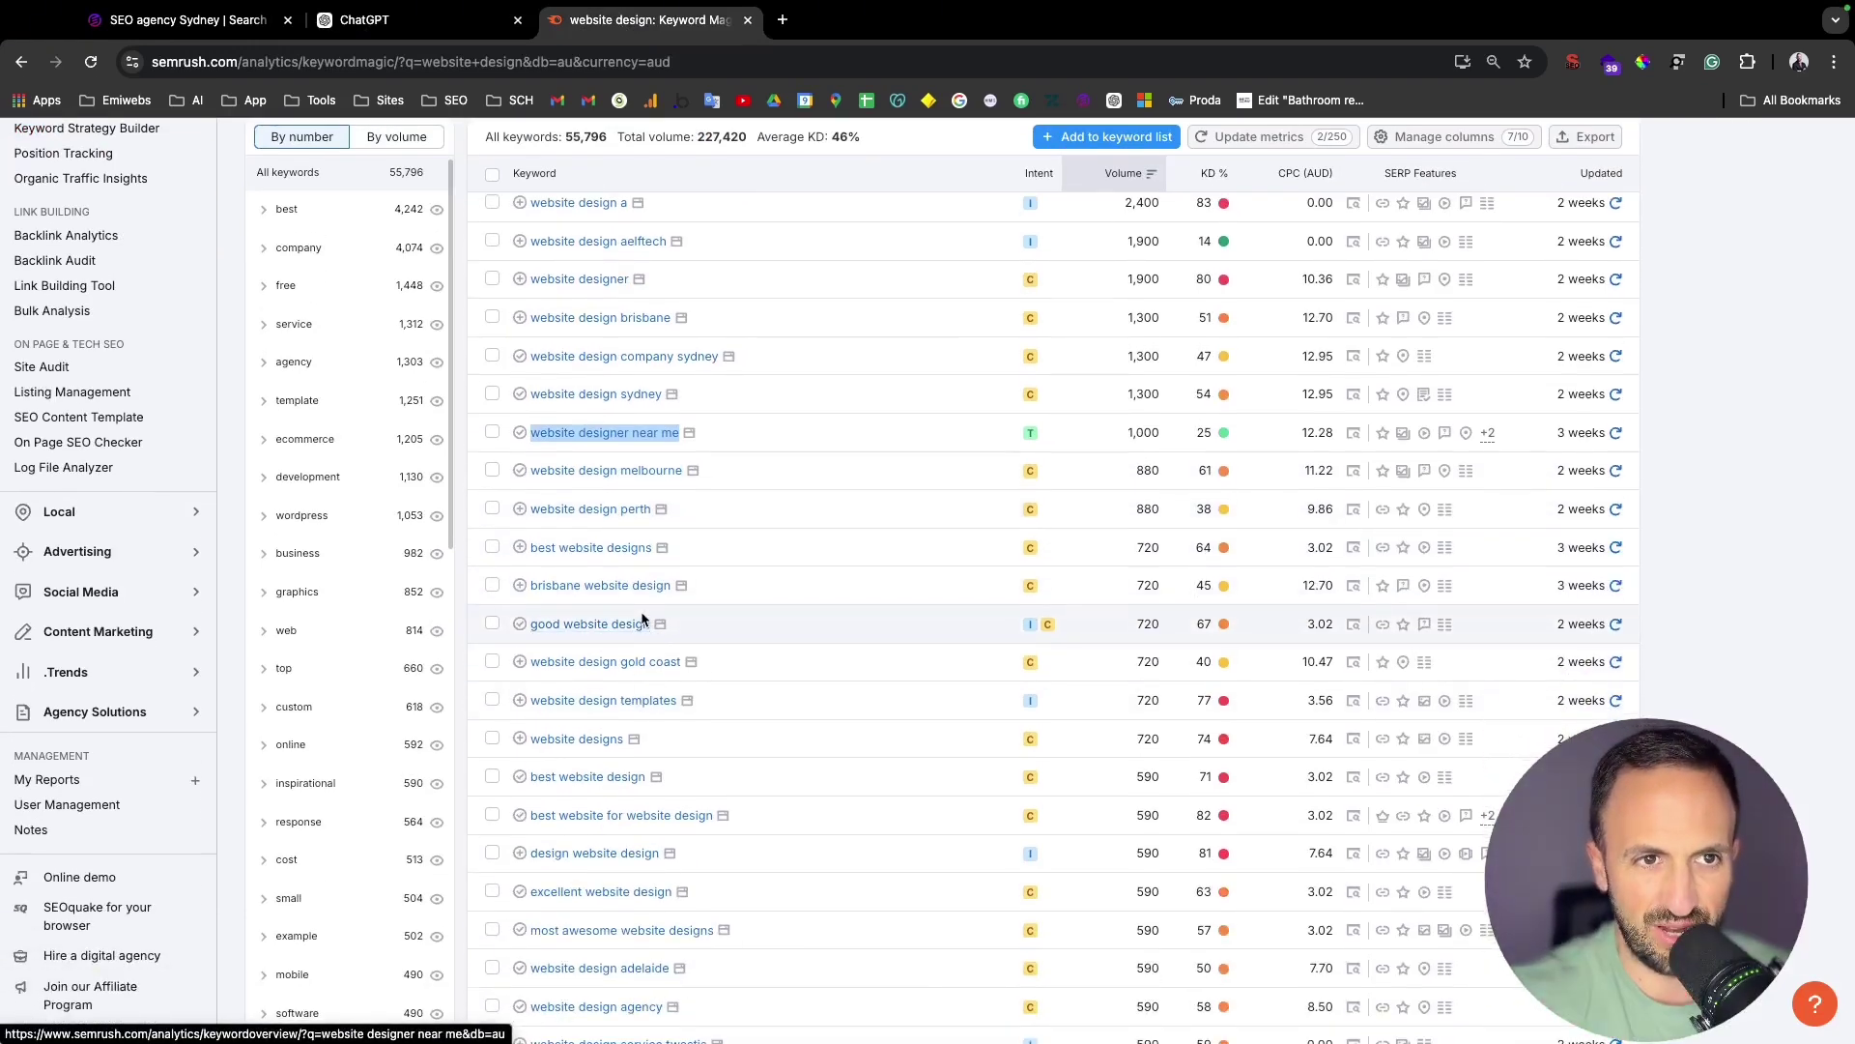
- Export website design a, aelftech, designer and brisbane keywords as a CSV
{"action": "scroll", "coordinate": [1585, 242], "scroll_direction": "up", "scroll_amount": 3}
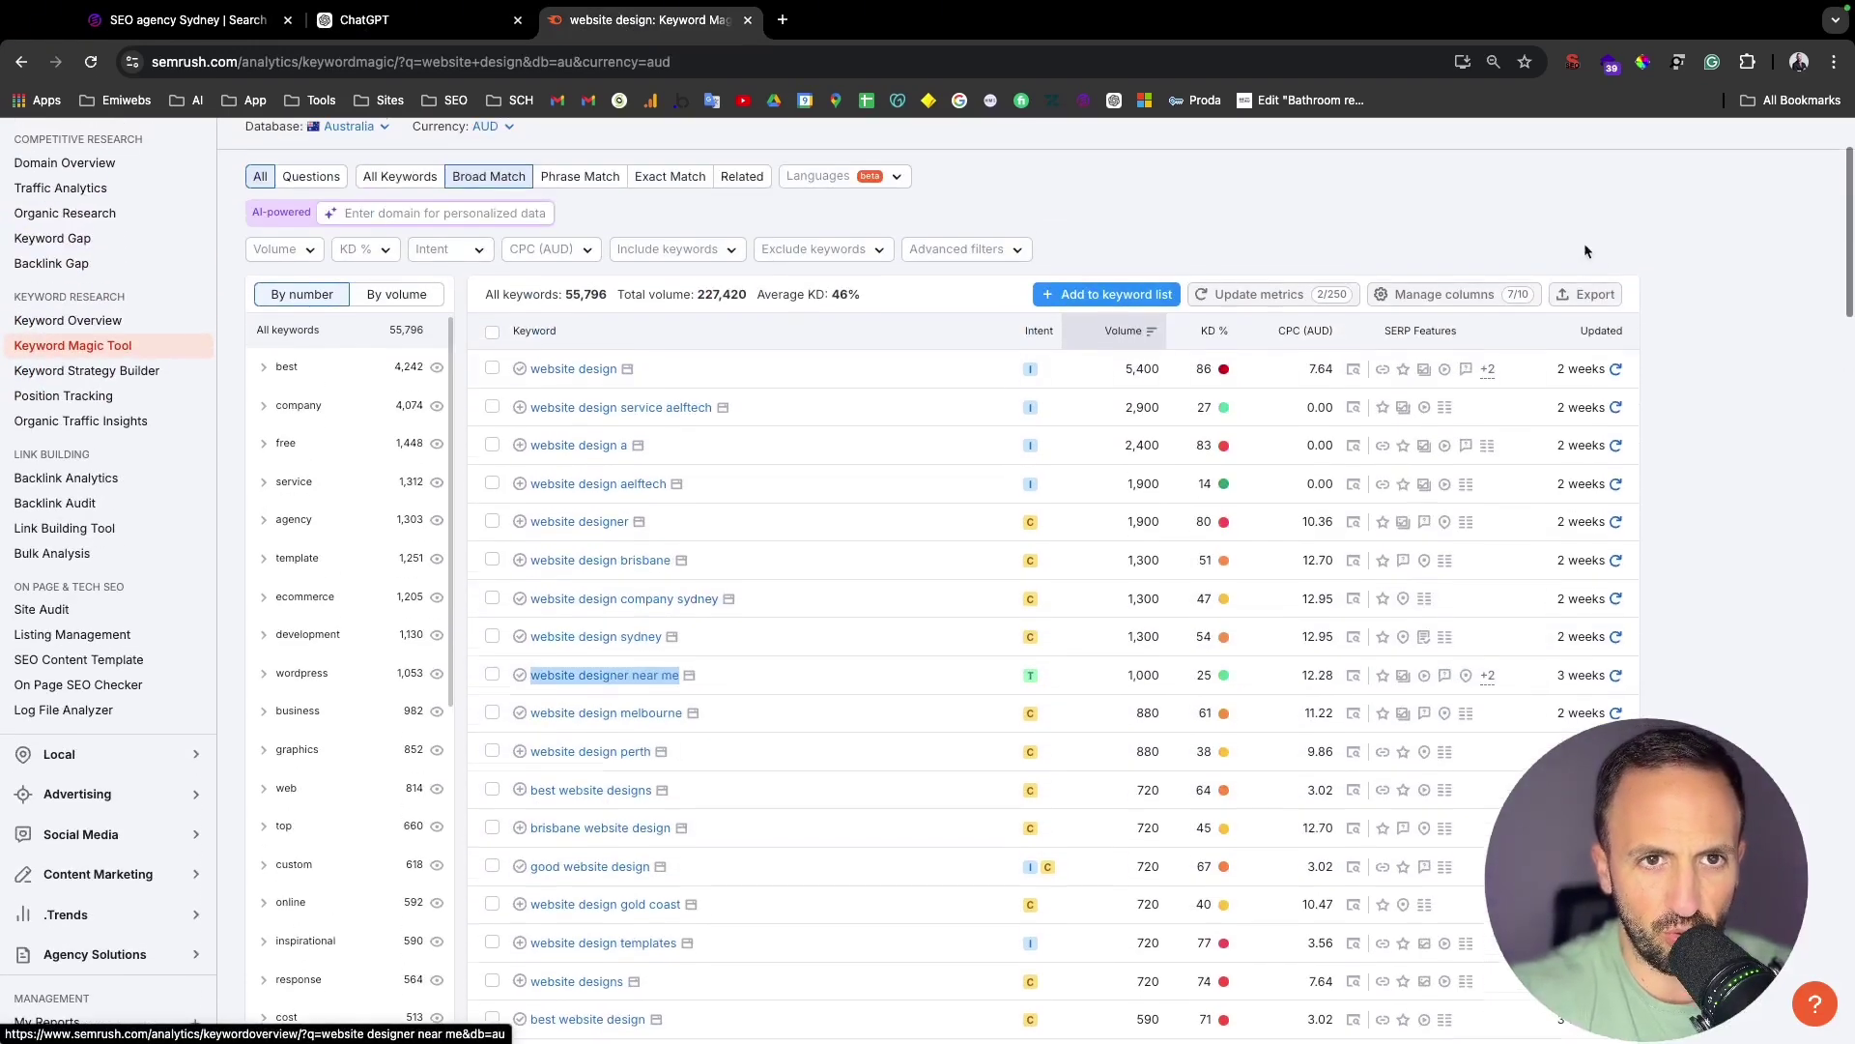
{"action": "left_click", "coordinate": [1590, 295]}
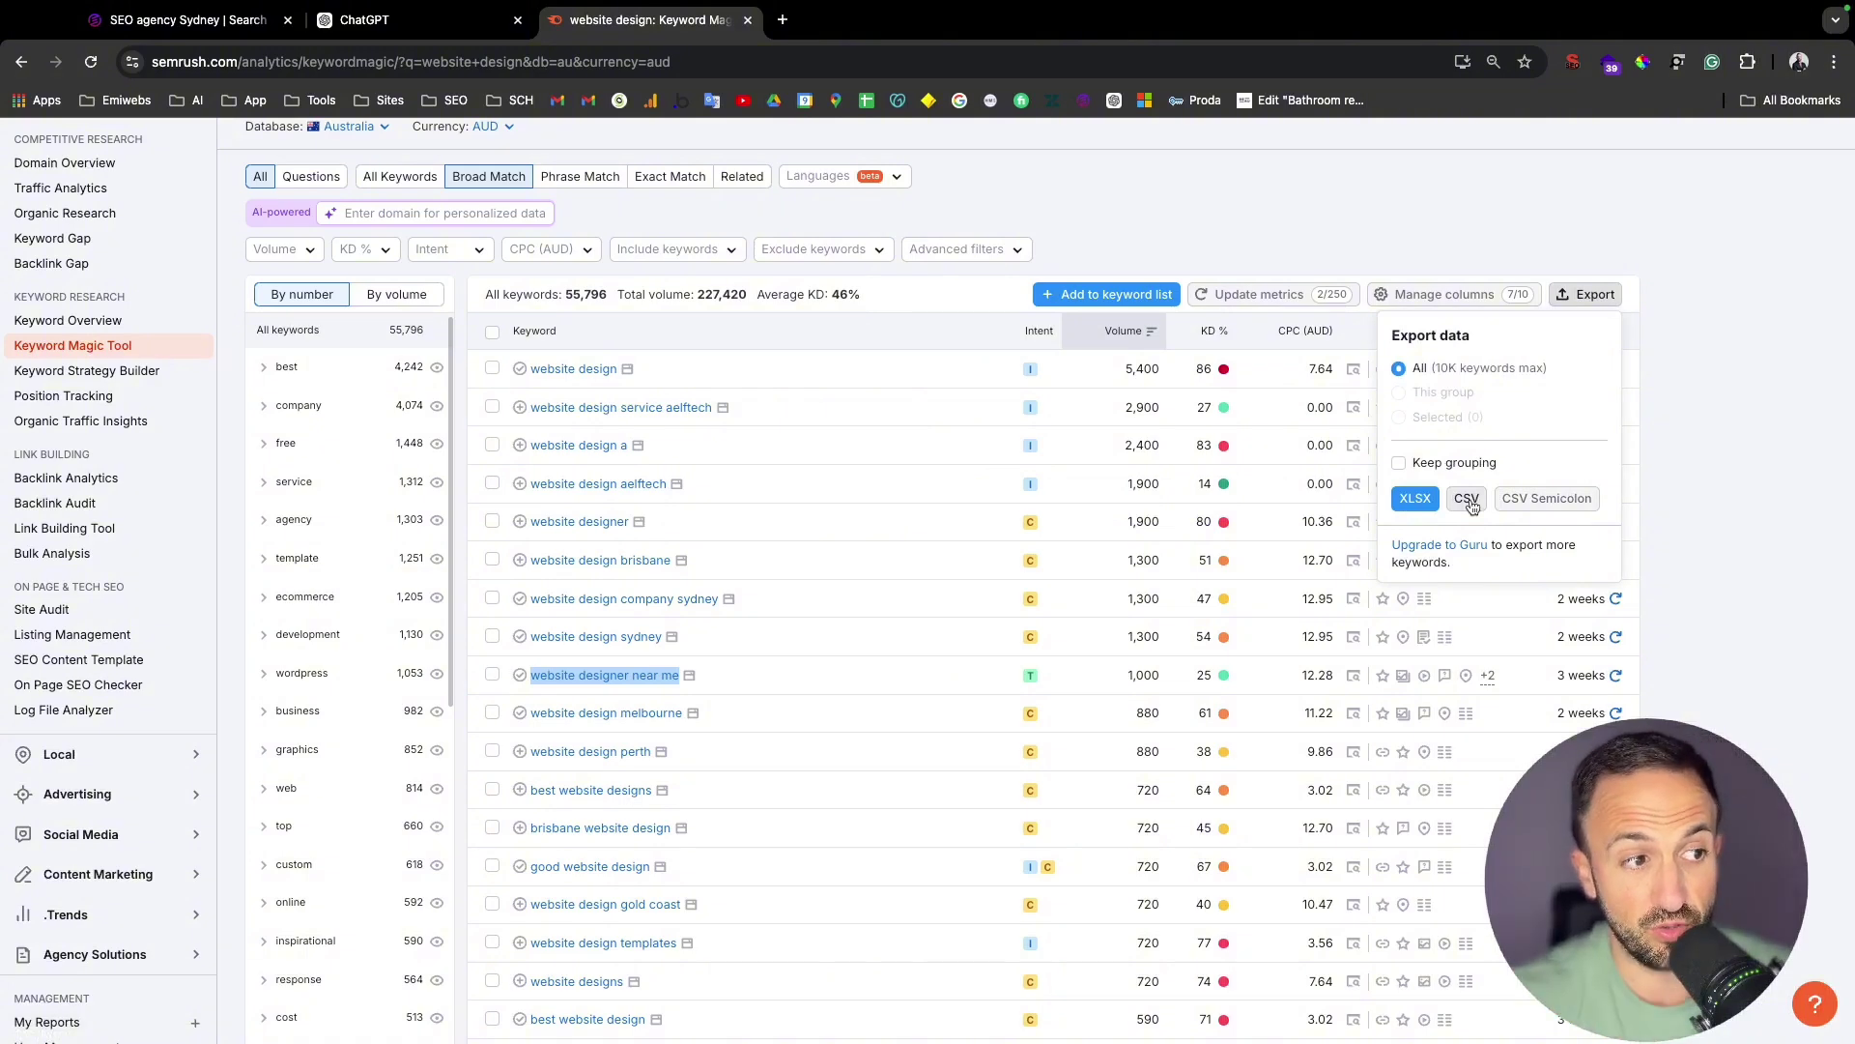
{"action": "left_click", "coordinate": [490, 447]}
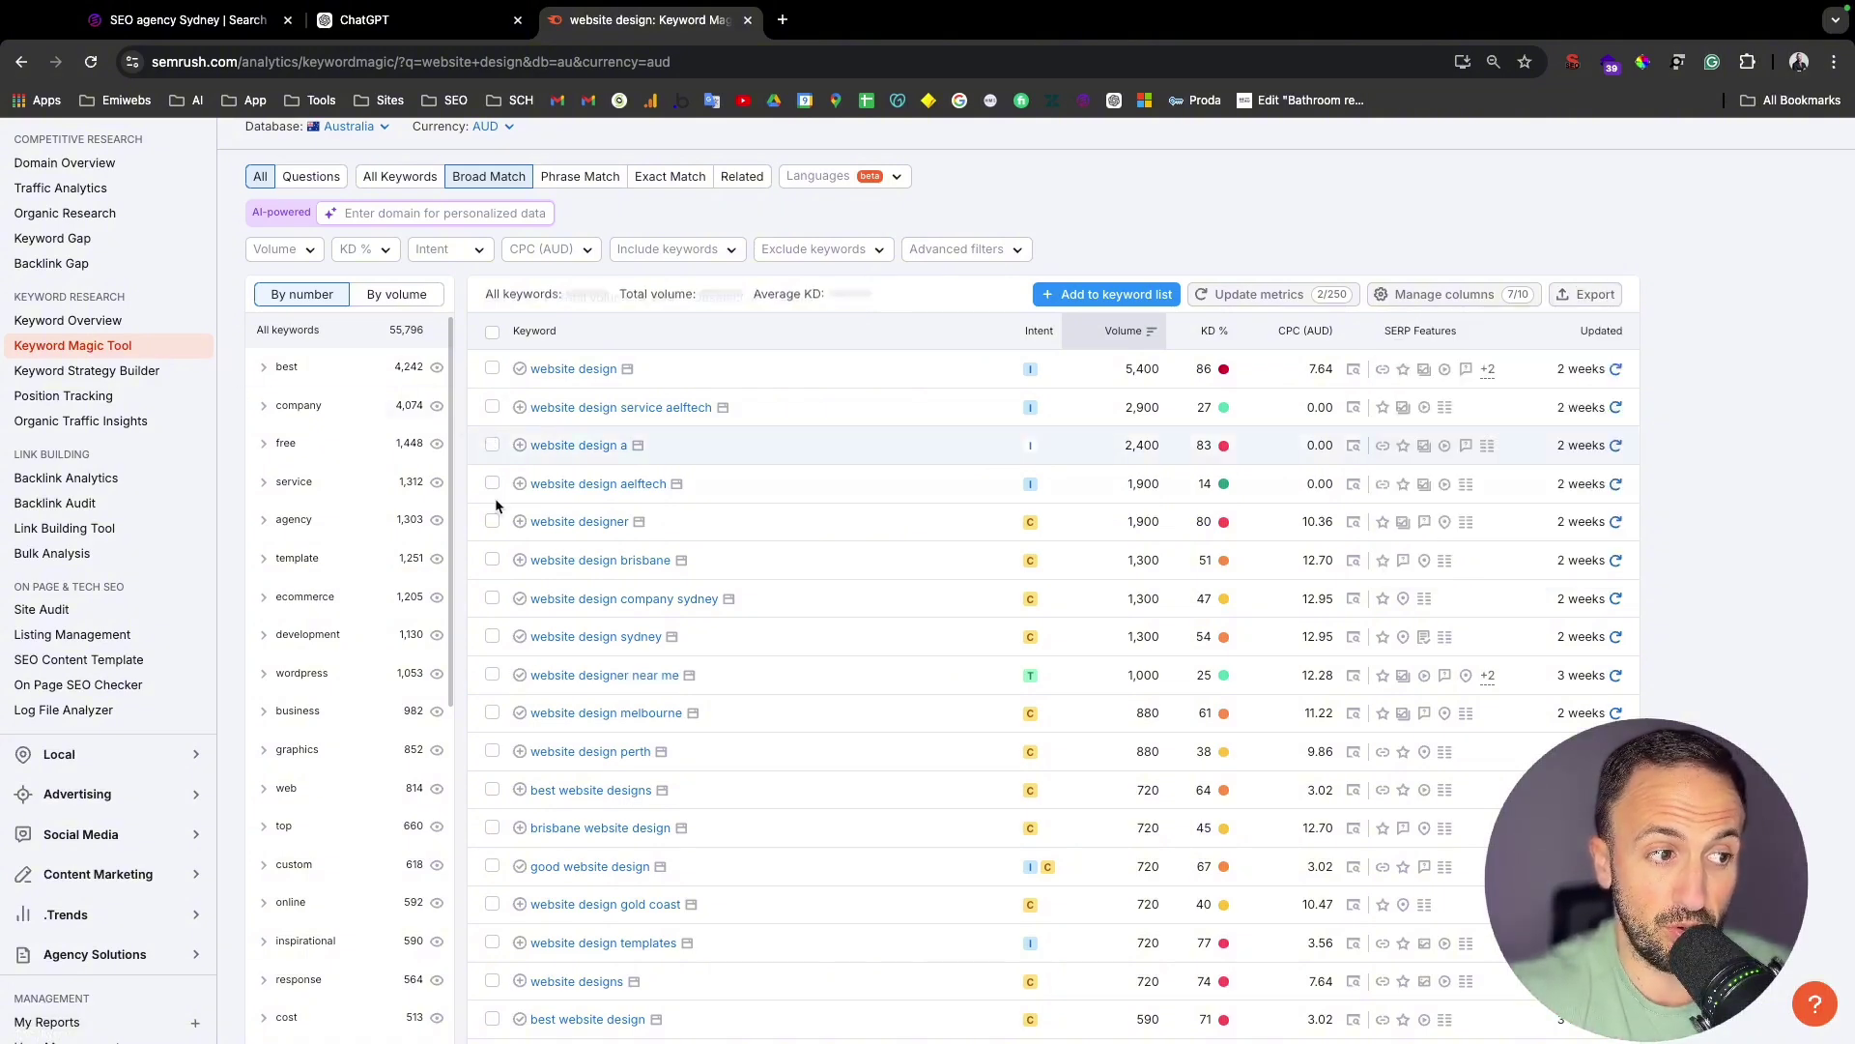
{"action": "left_click", "coordinate": [492, 484]}
{"action": "left_click", "coordinate": [492, 521]}
{"action": "left_click", "coordinate": [492, 559]}
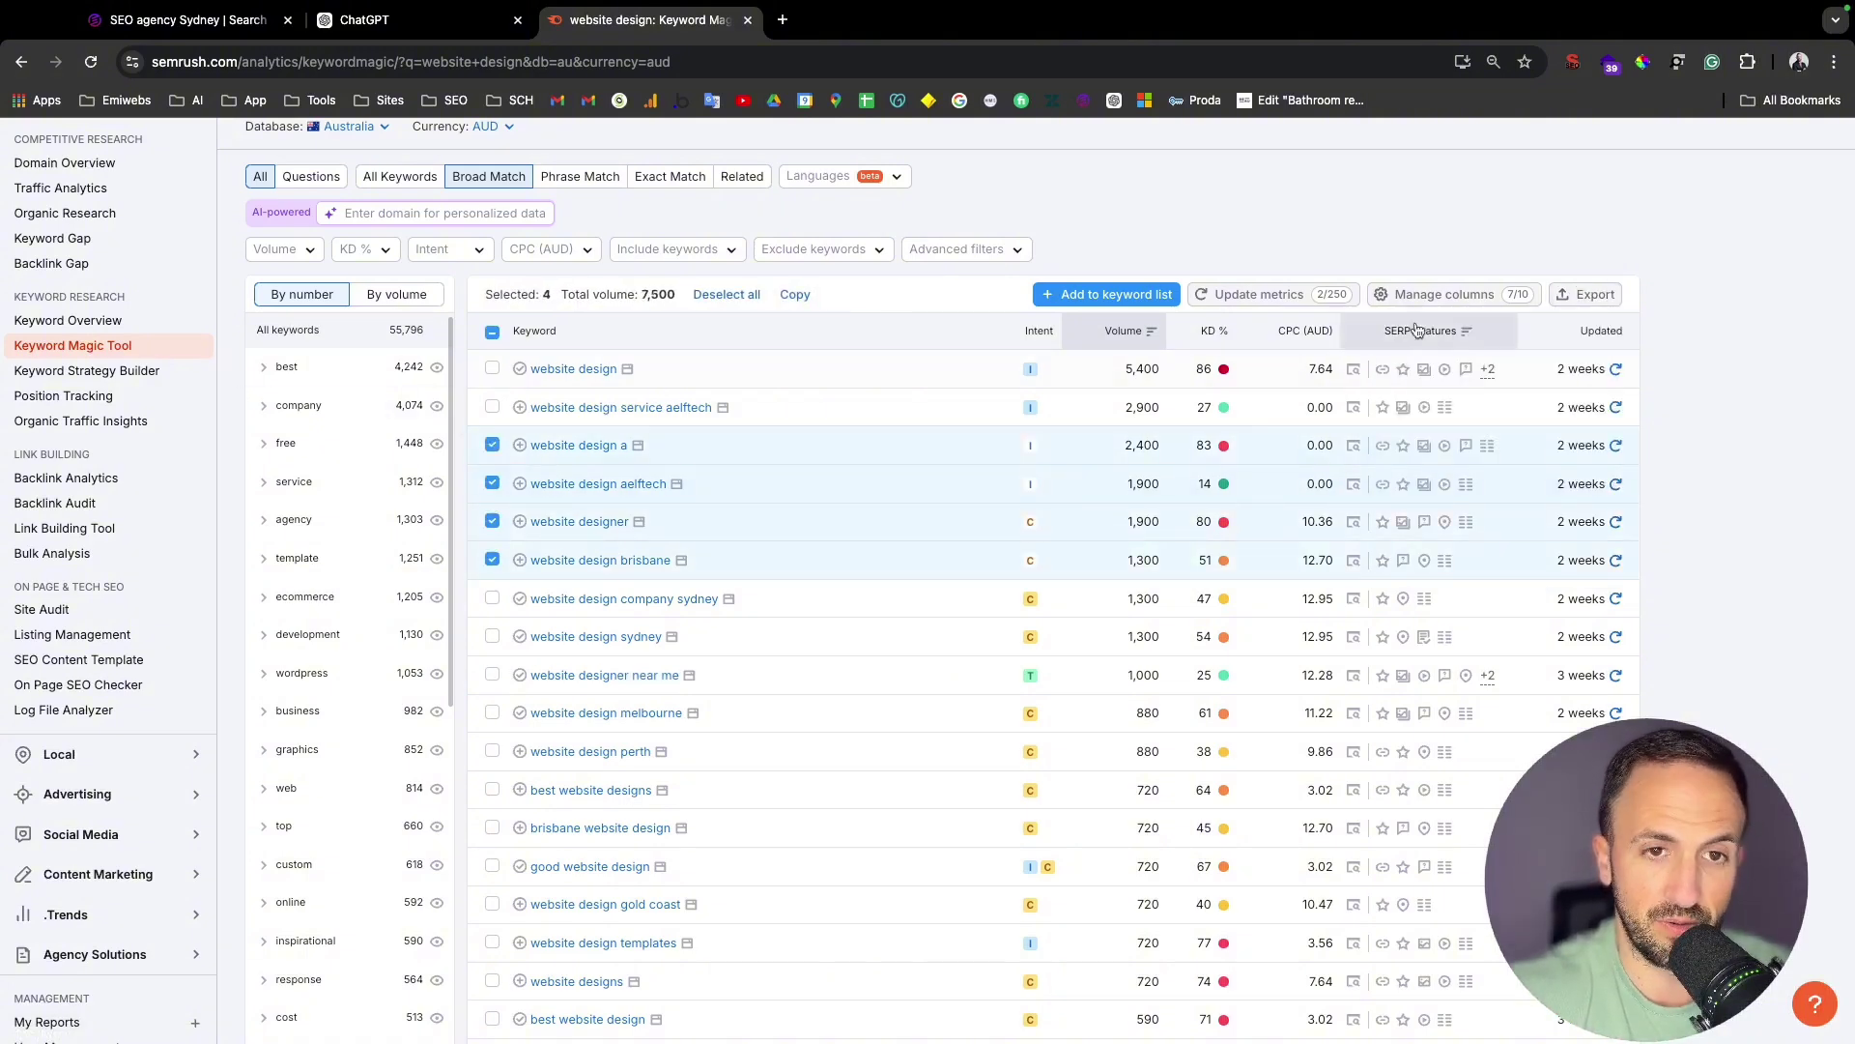
{"action": "left_click", "coordinate": [1588, 294]}
{"action": "left_click", "coordinate": [1467, 540]}
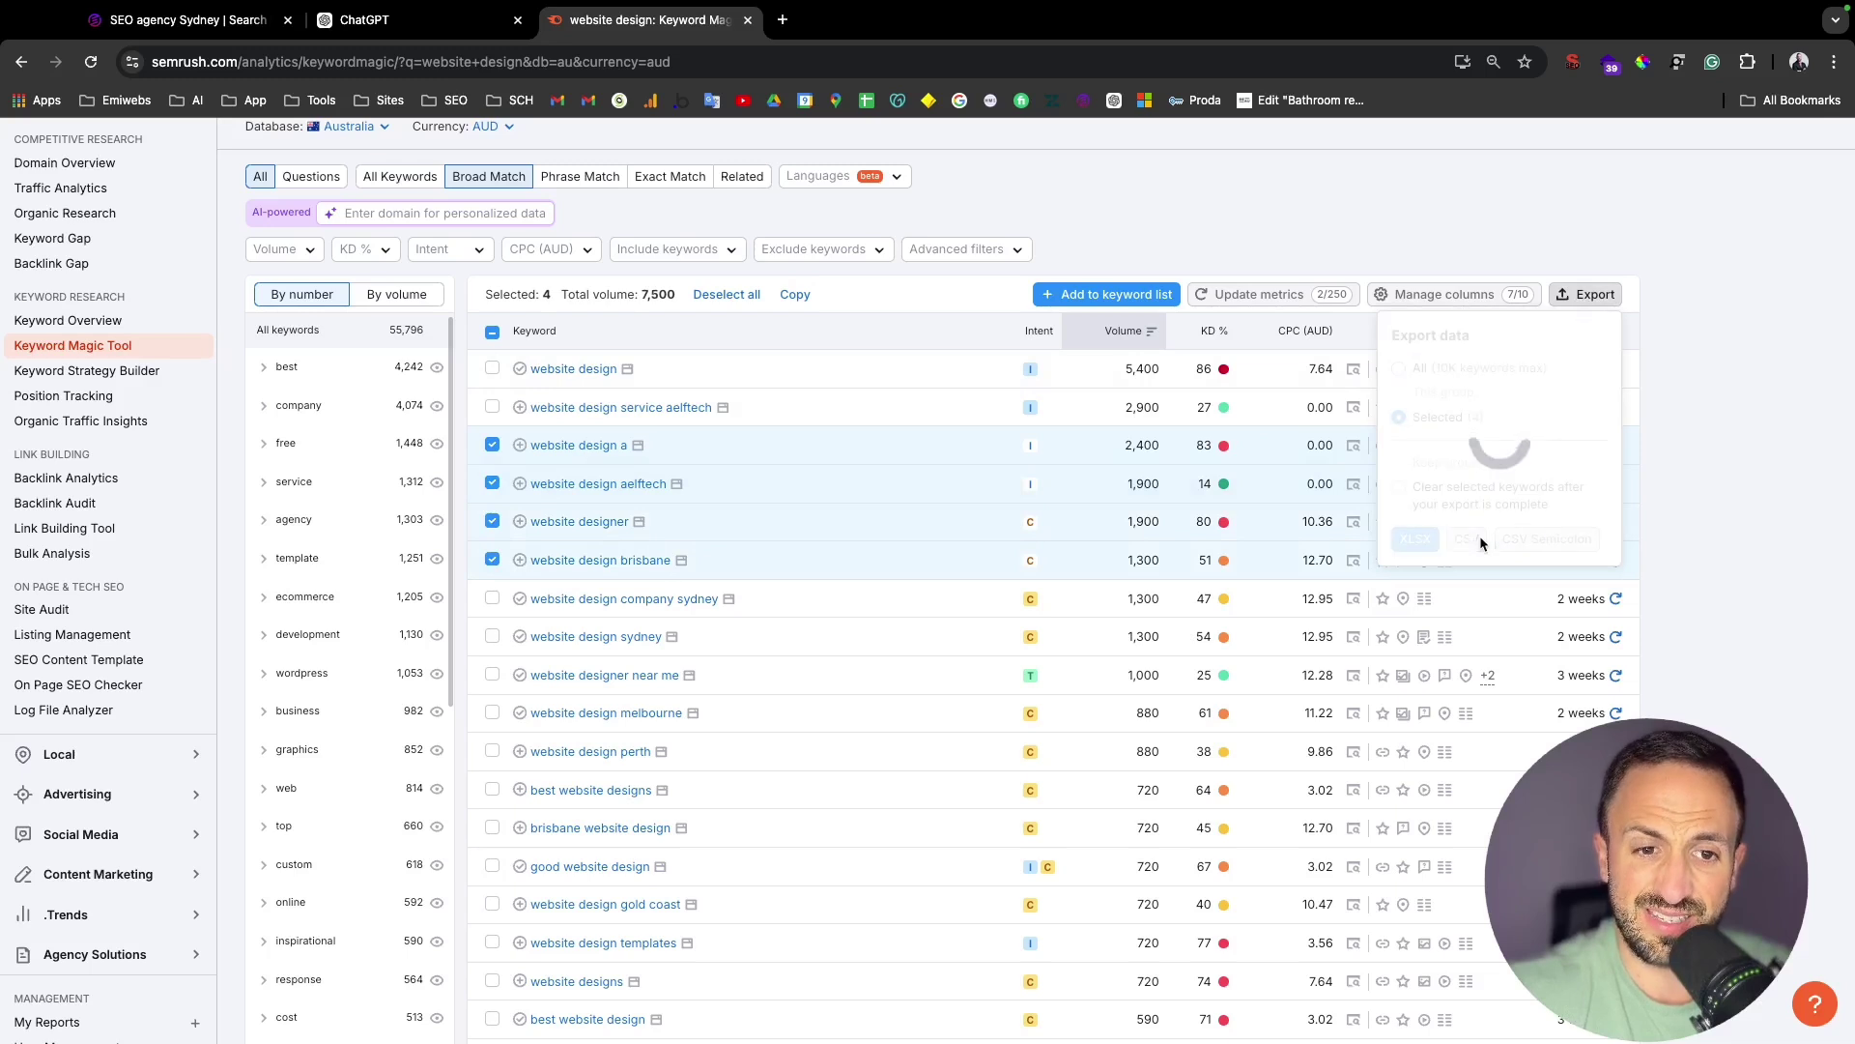
- Reset the ChatGPT page zoom back to normal size
{"action": "left_click", "coordinate": [442, 33]}
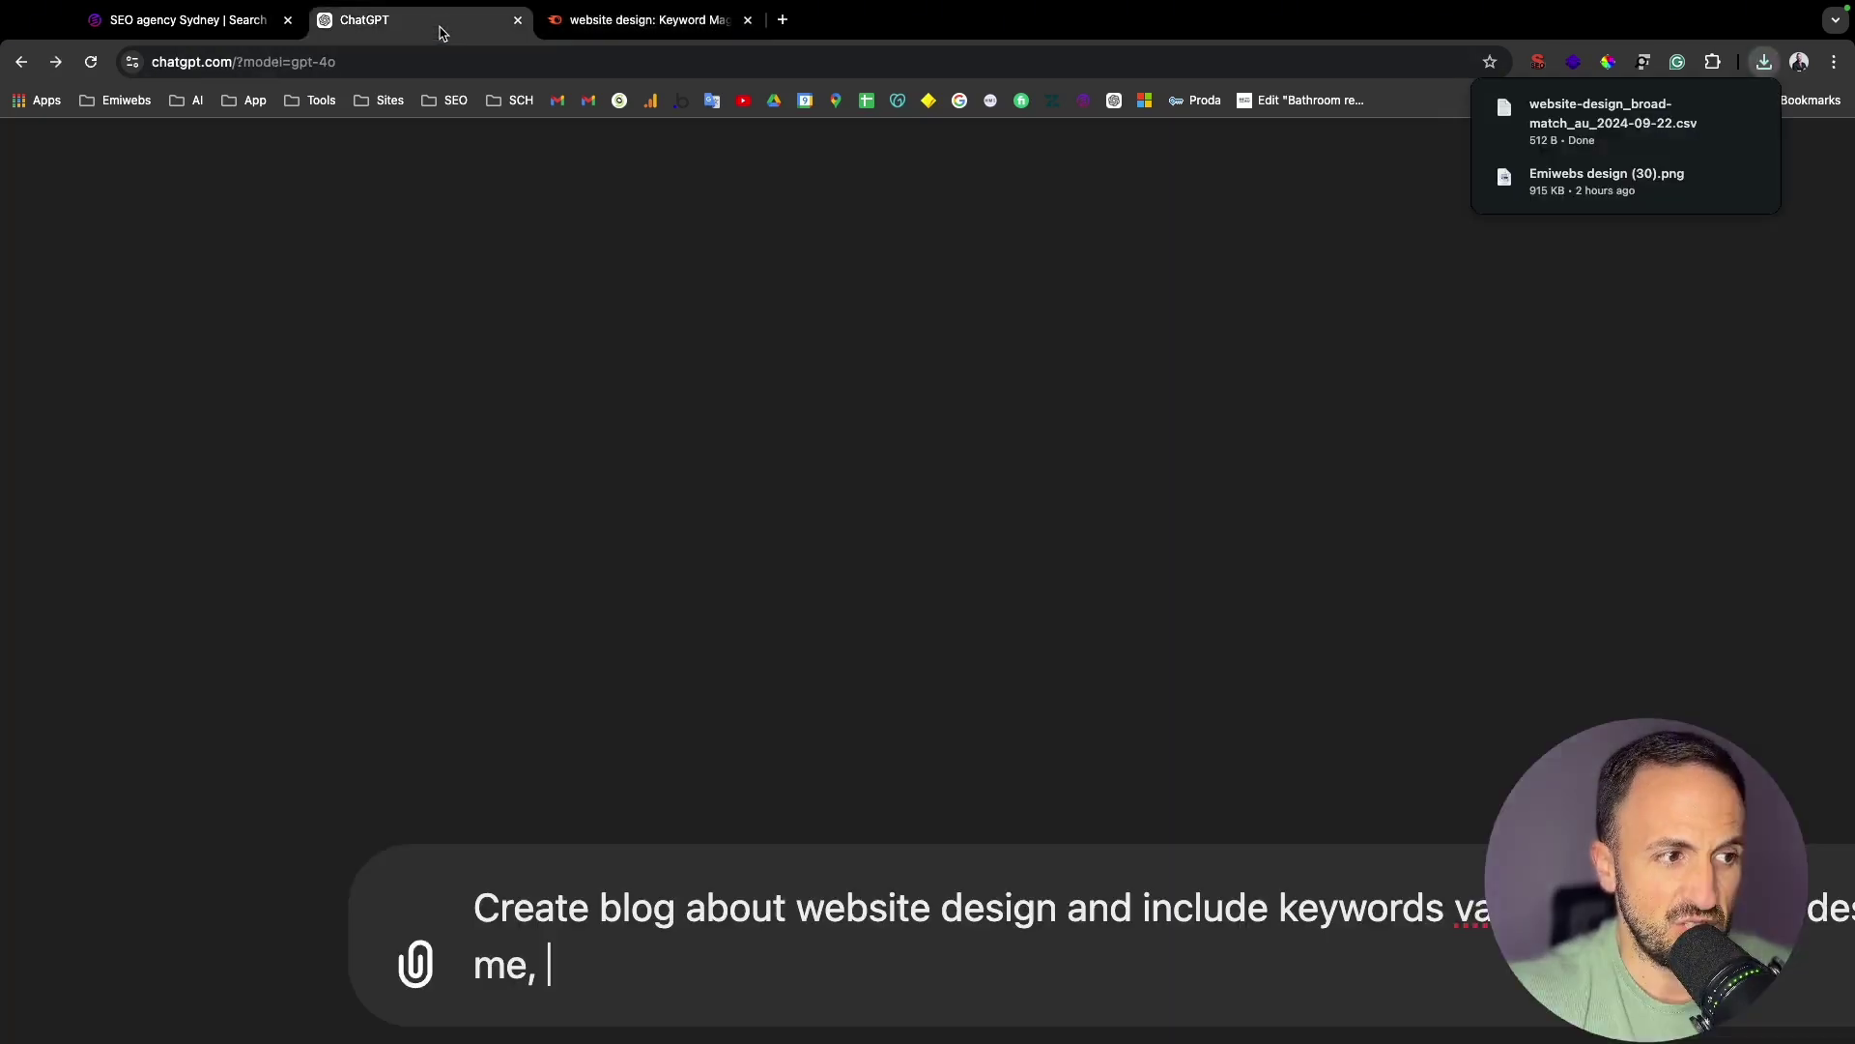
{"action": "left_click", "coordinate": [417, 963]}
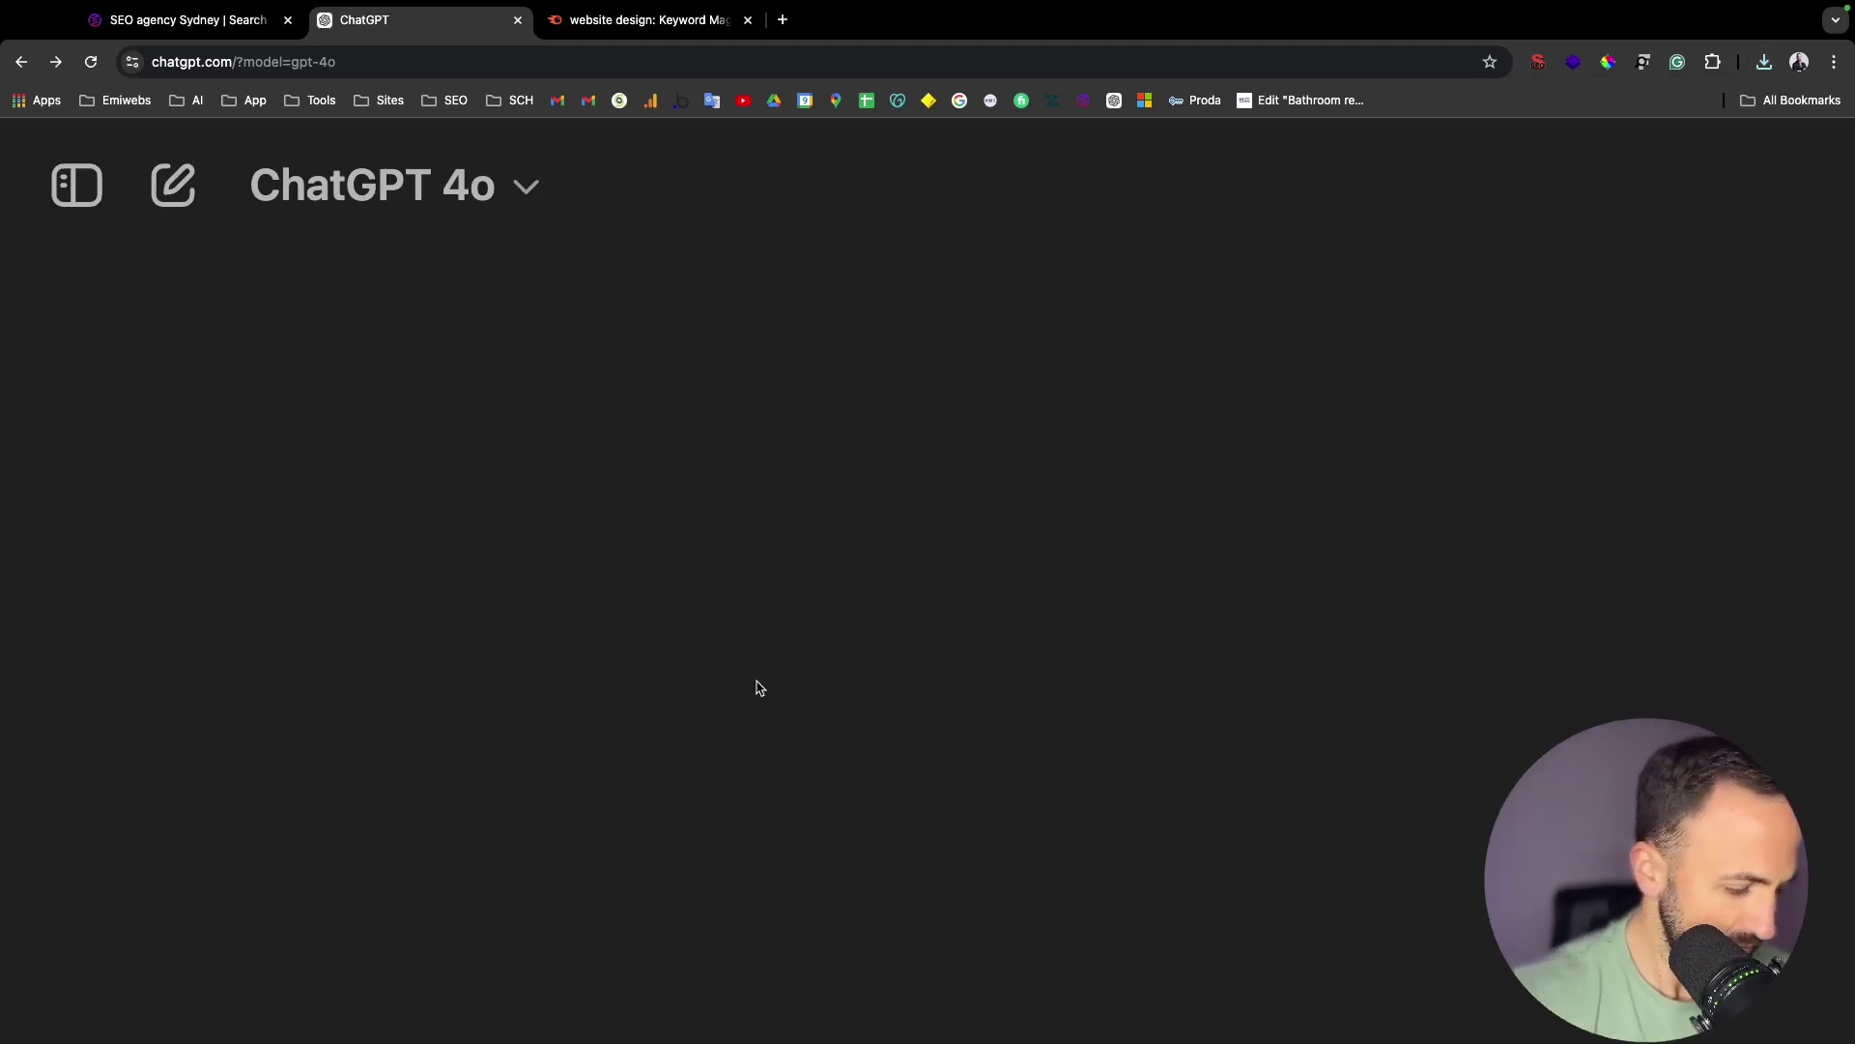
{"action": "key", "text": "super+equal"}
{"action": "key", "text": "super+equal"}
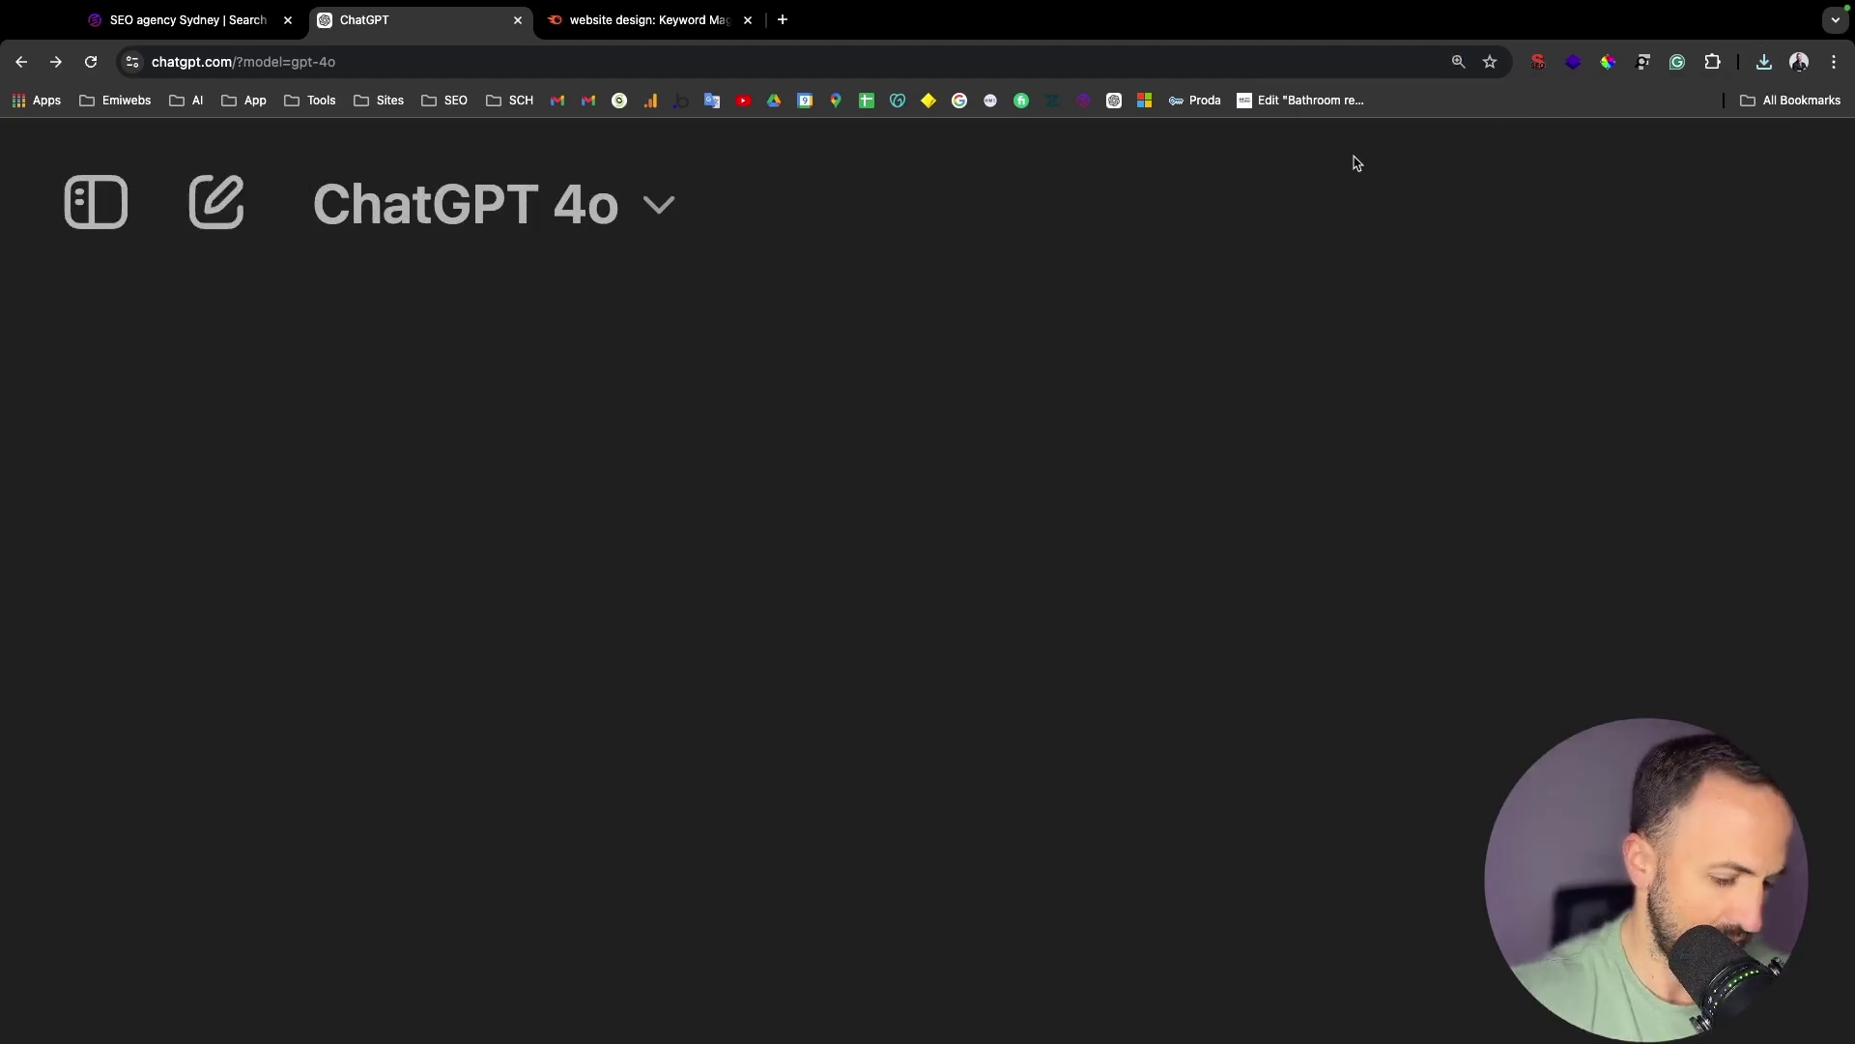
{"action": "key", "text": "super+equal"}
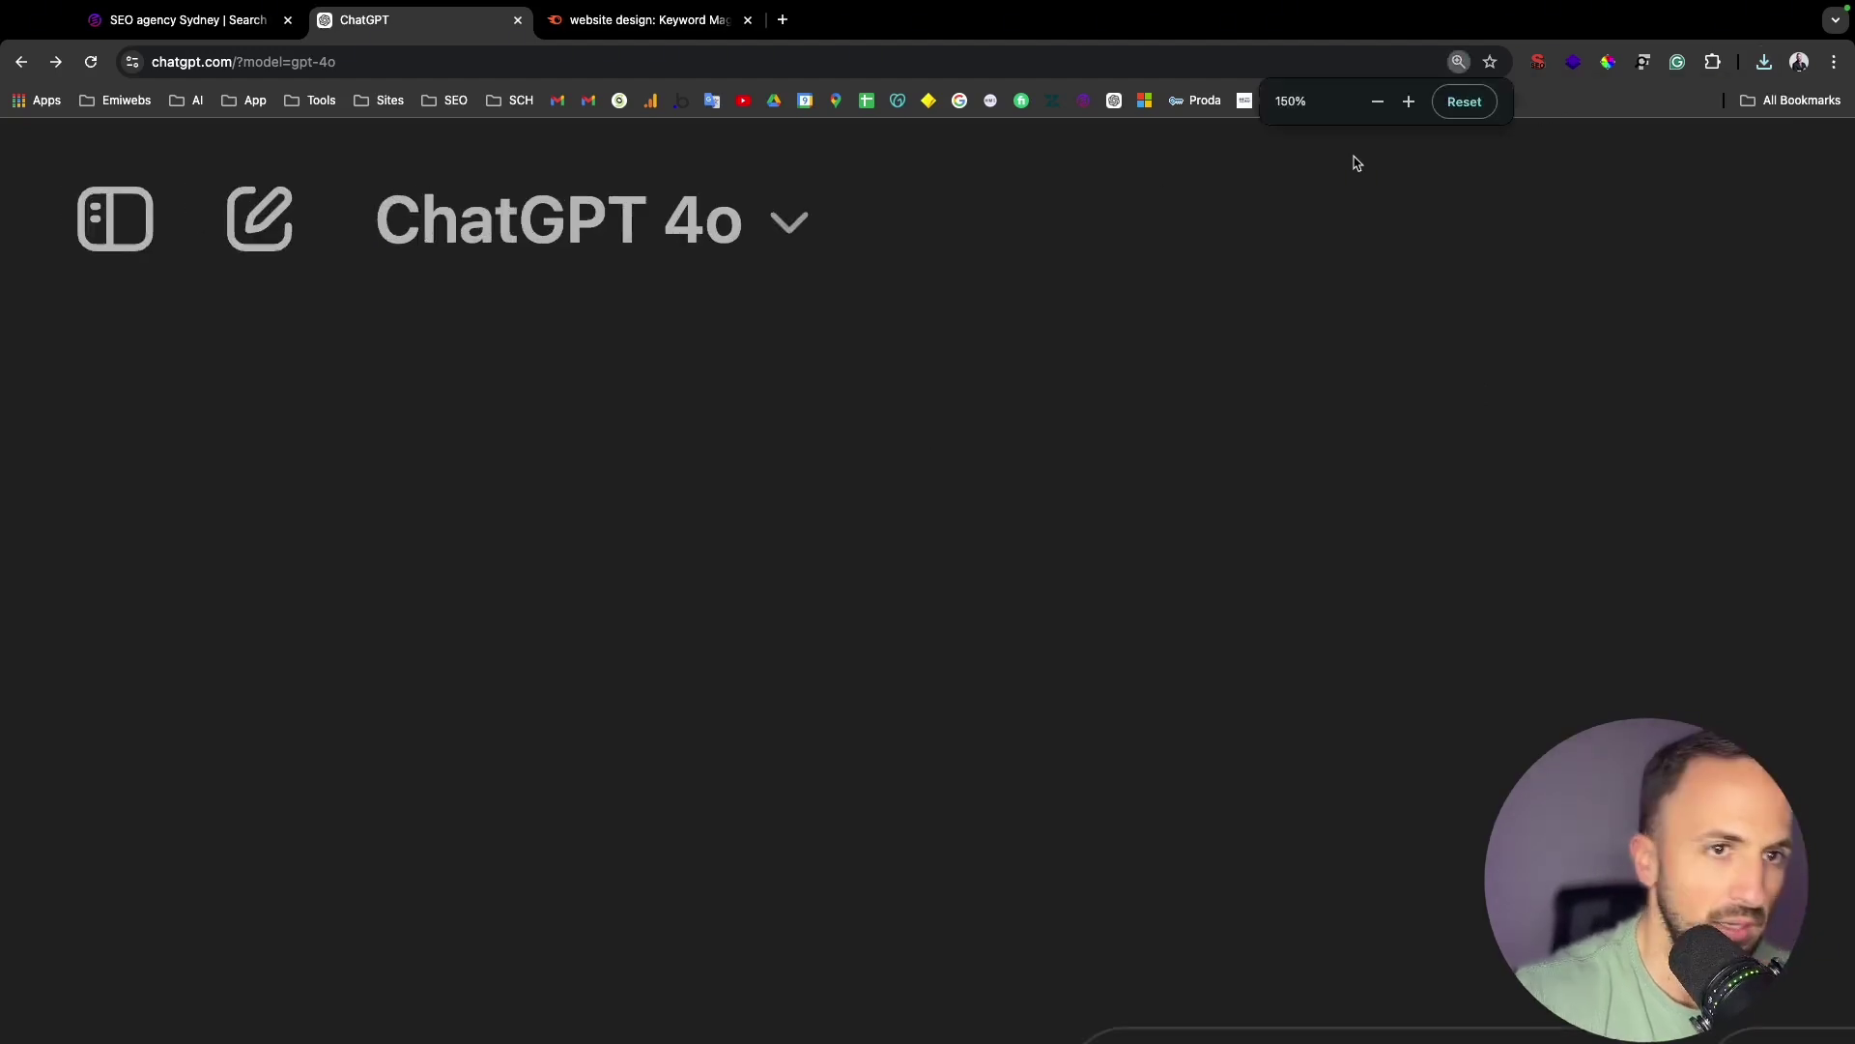
{"action": "left_click", "coordinate": [1464, 101]}
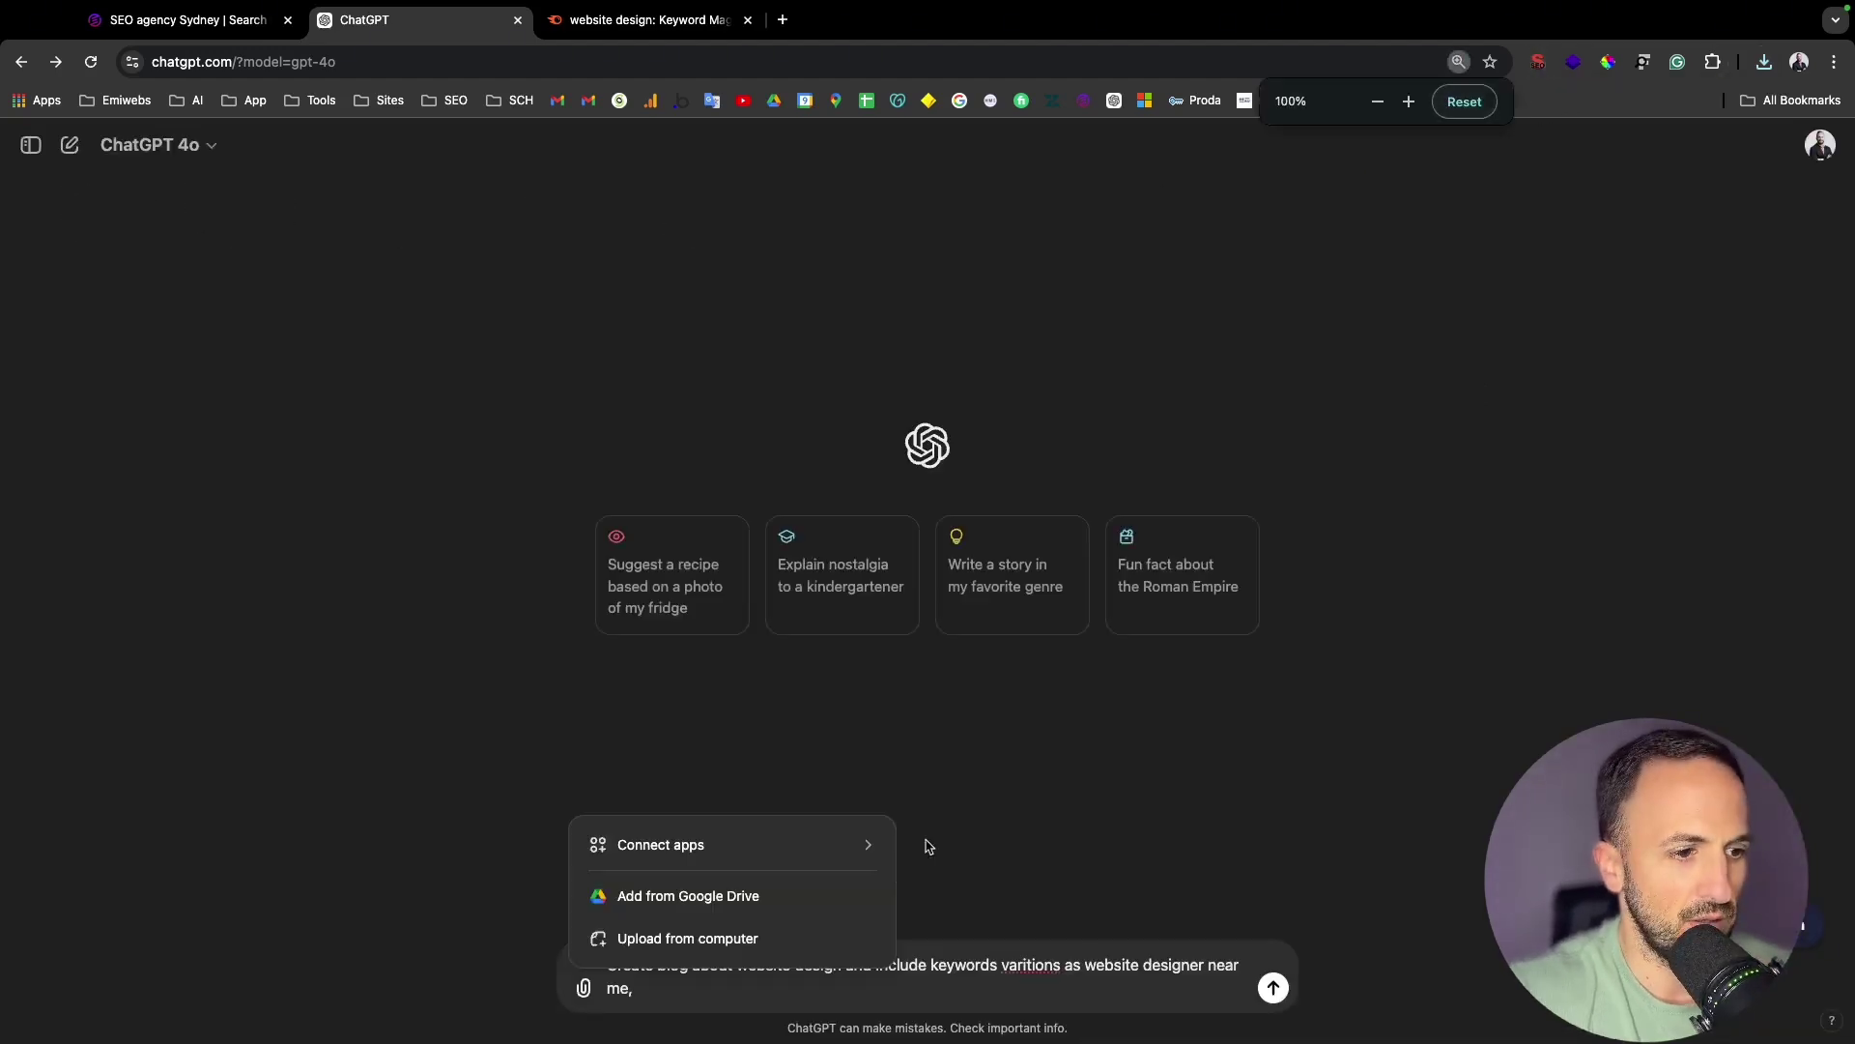
- Attach website-design_broad-match_au_2024-09-22.csv from Downloads to the prompt
{"action": "left_click", "coordinate": [716, 942]}
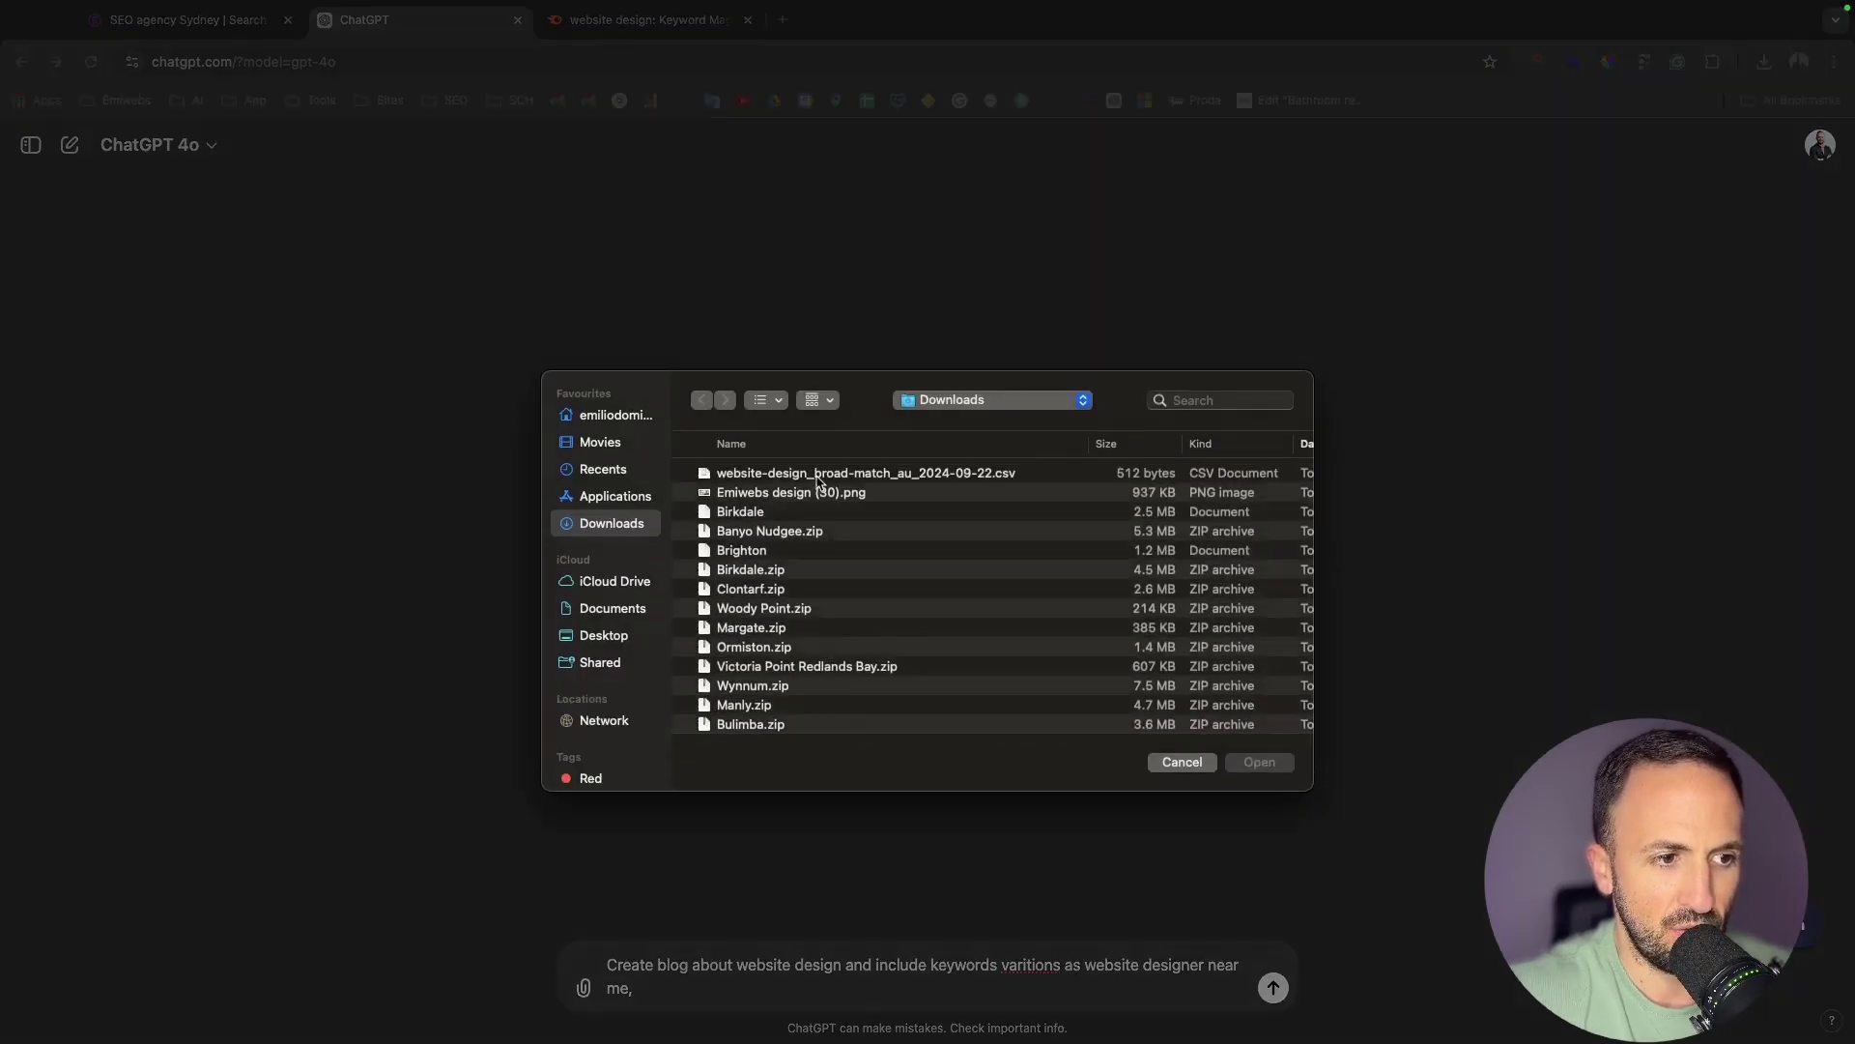
{"action": "left_click", "coordinate": [817, 473]}
{"action": "left_click", "coordinate": [1259, 761]}
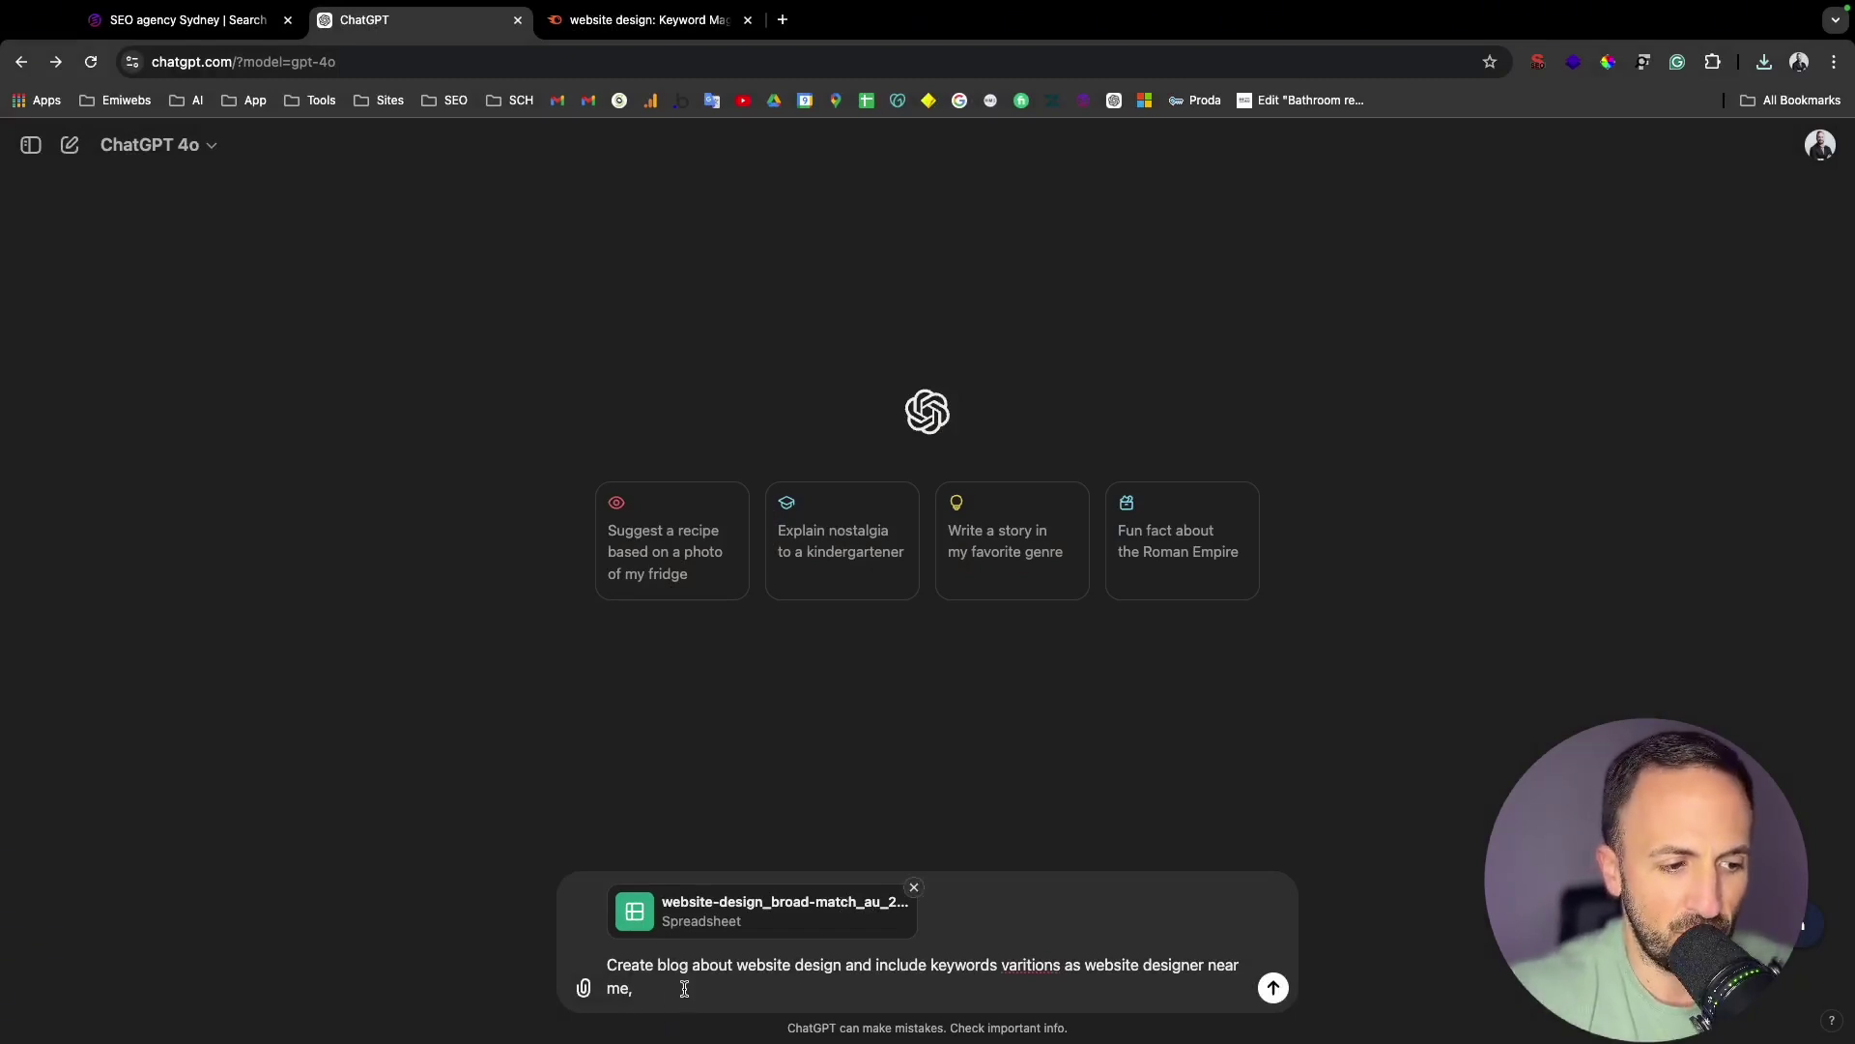
- Make the prompt ask for 2000 words about website design, adding 'website design in Sydney.'
{"action": "left_click", "coordinate": [736, 966]}
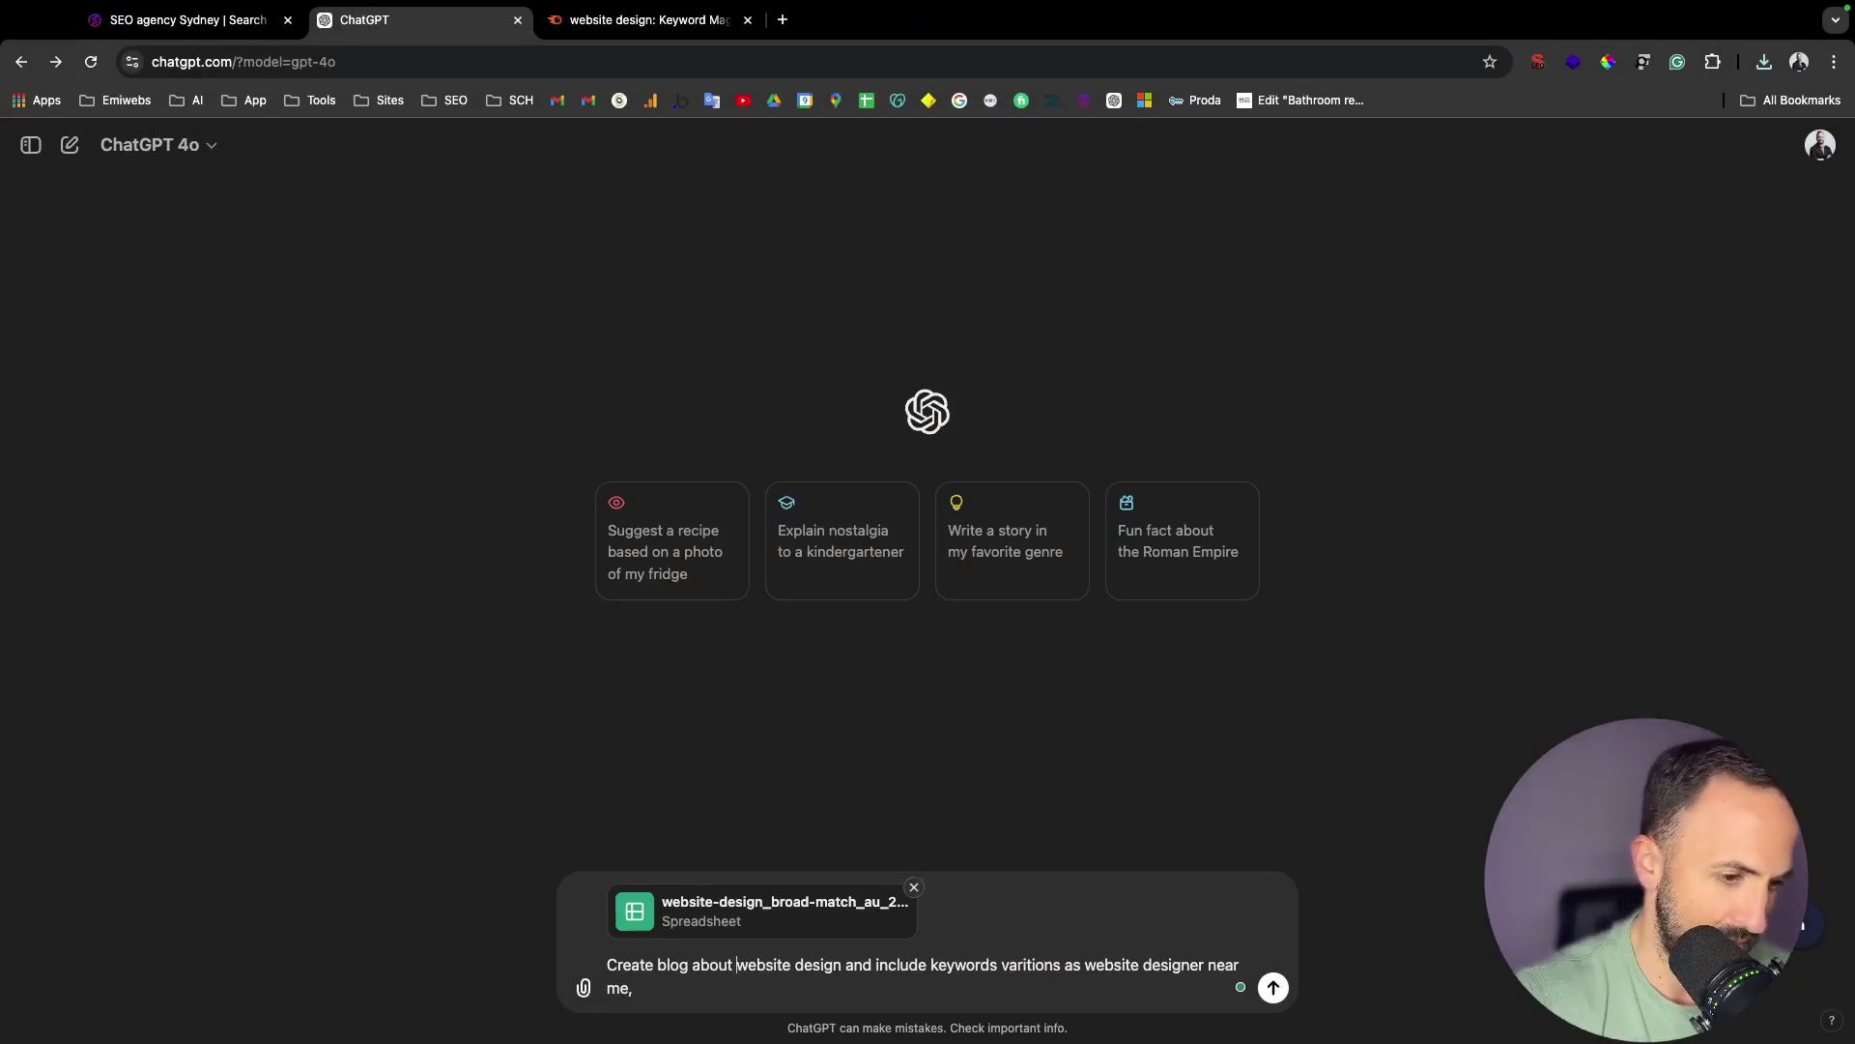
{"action": "type", "text": "2"}
{"action": "key", "text": "BackSpace"}
{"action": "type", "text": "2000 words"}
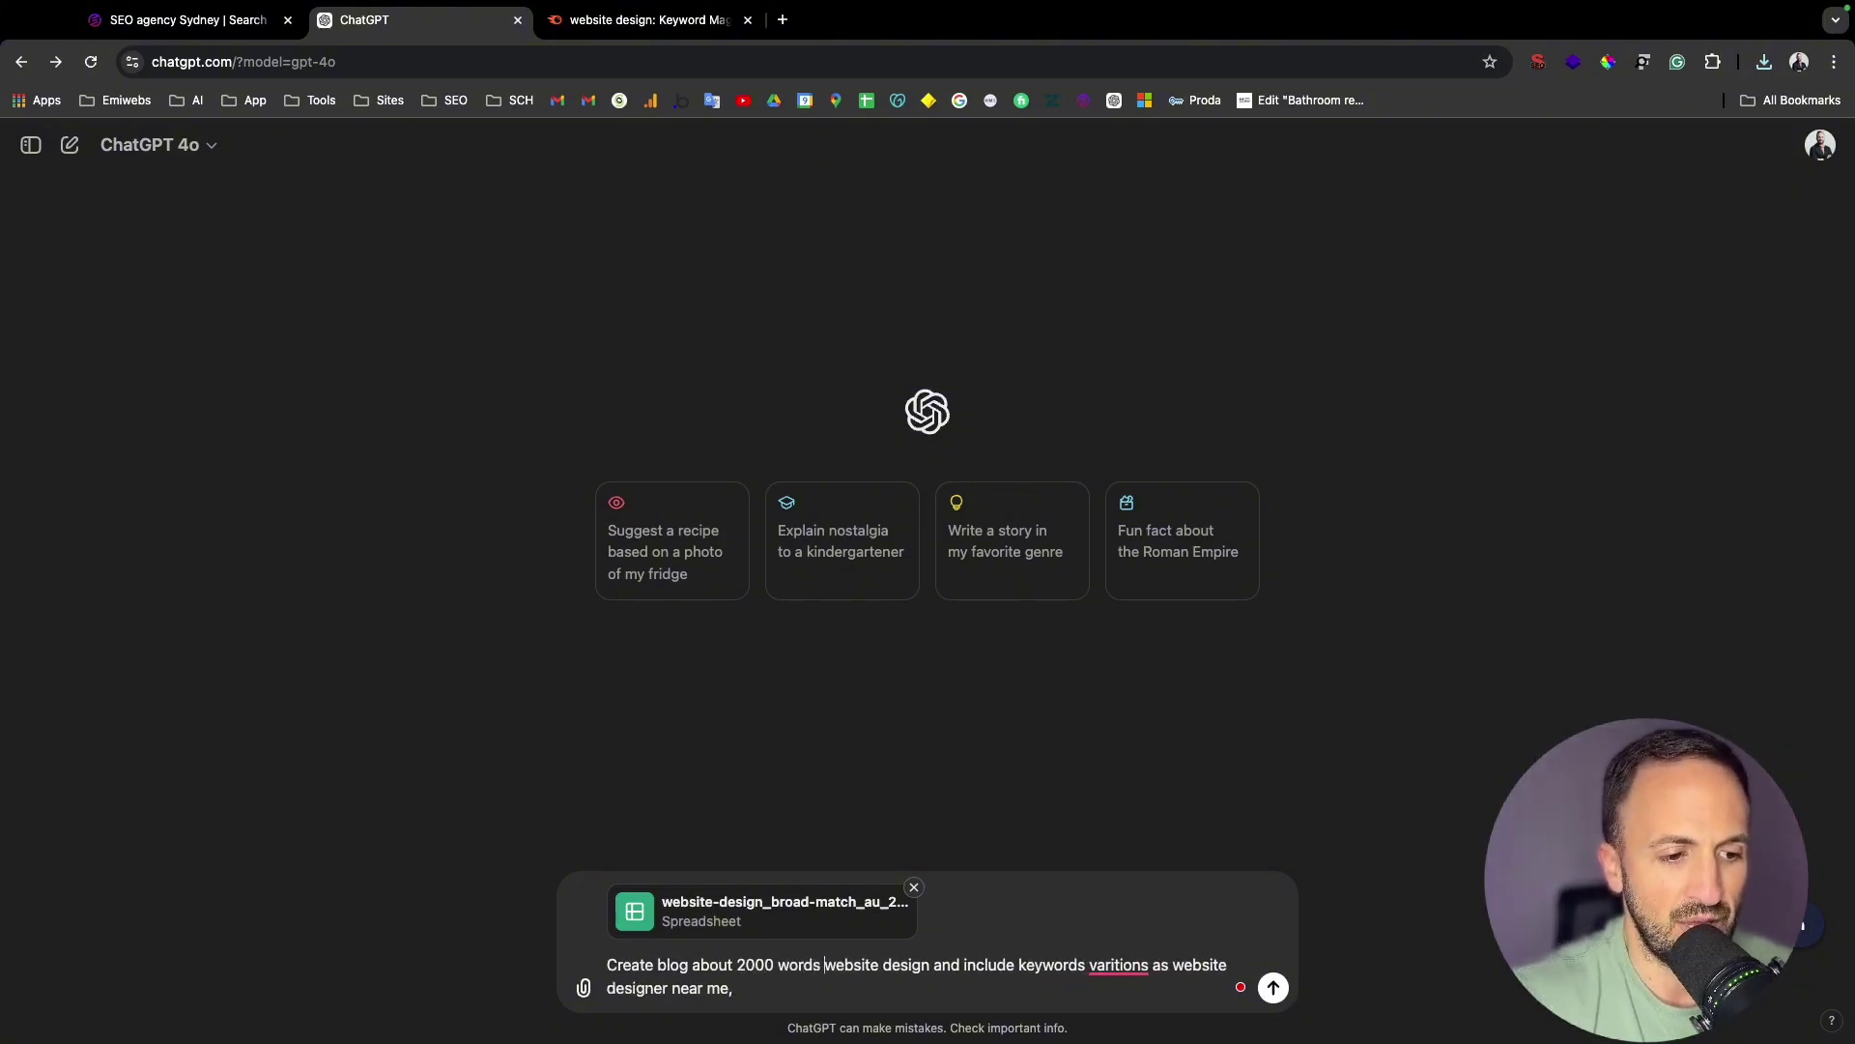
{"action": "type", "text": "  about"}
{"action": "key", "text": "BackSpace"}
{"action": "key", "text": "BackSpace"}
{"action": "key", "text": "BackSpace"}
{"action": "key", "text": "BackSpace"}
{"action": "key", "text": "BackSpace"}
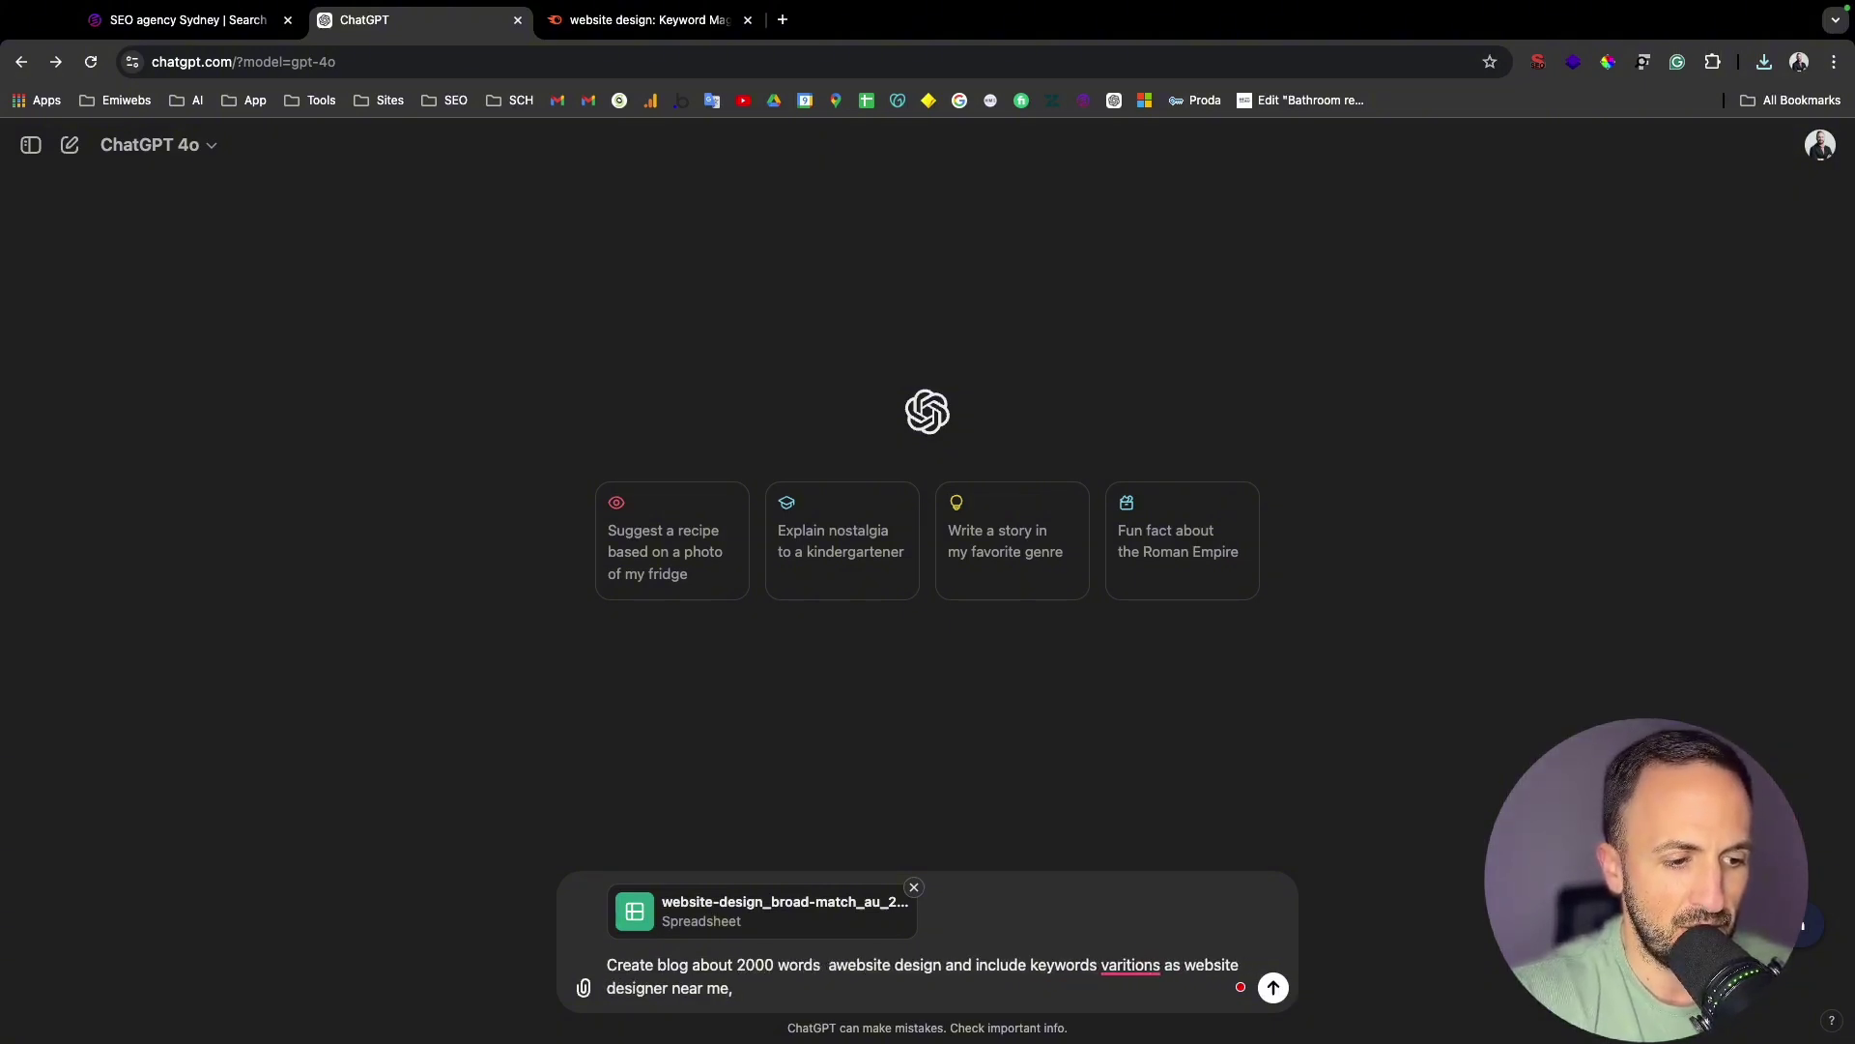
{"action": "type", "text": "about"}
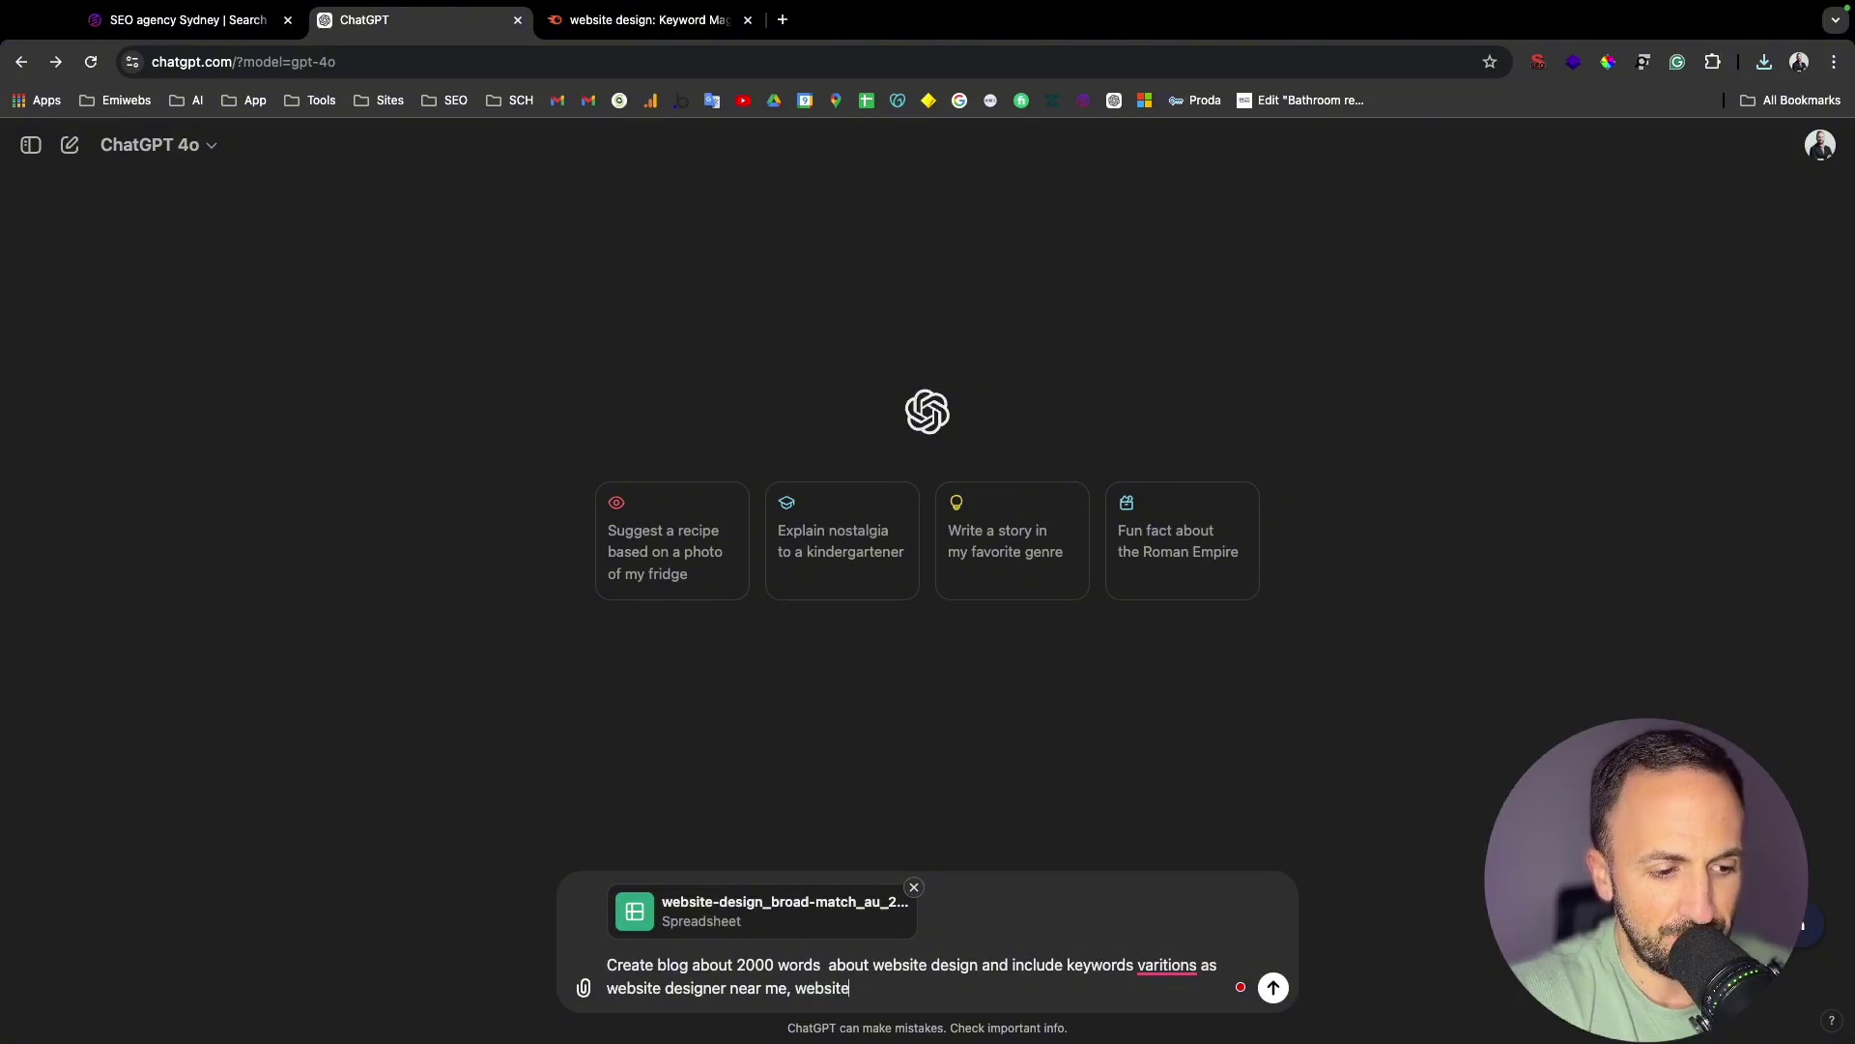
{"action": "type", "text": "design in Sydney."}
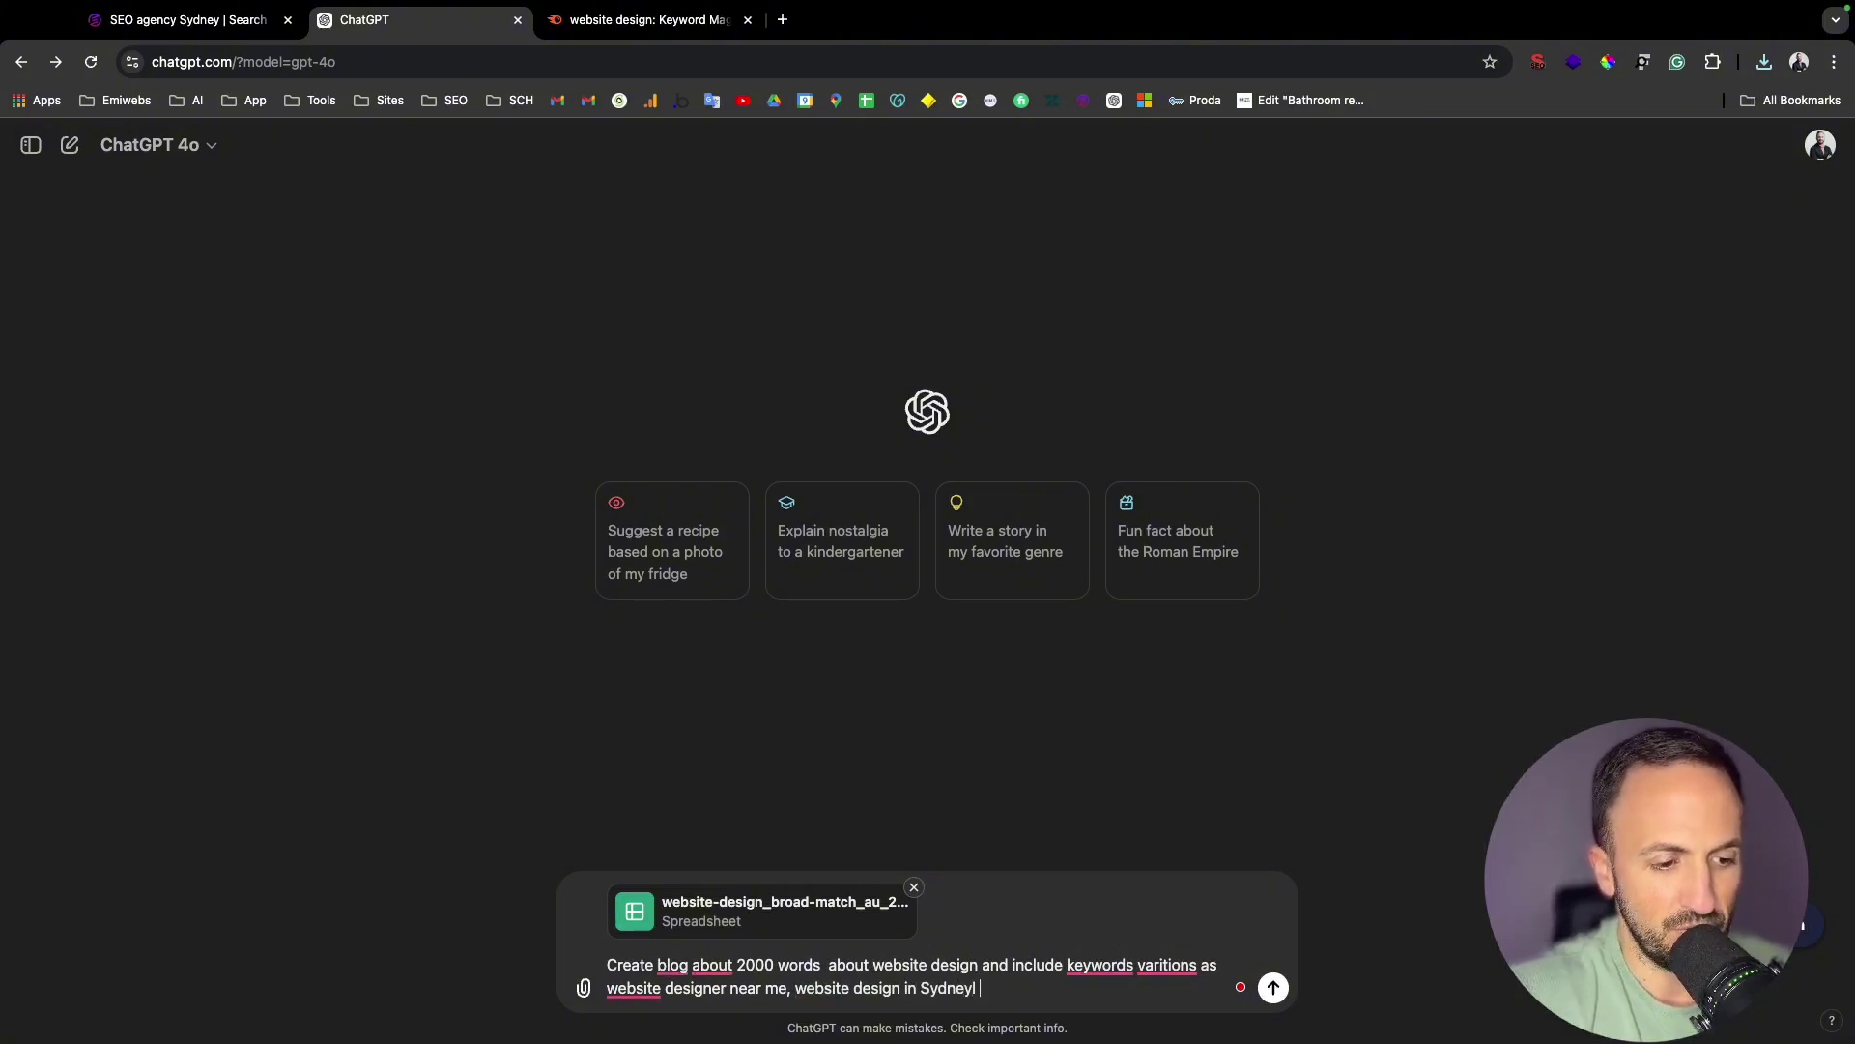
{"action": "left_click", "coordinate": [629, 23]}
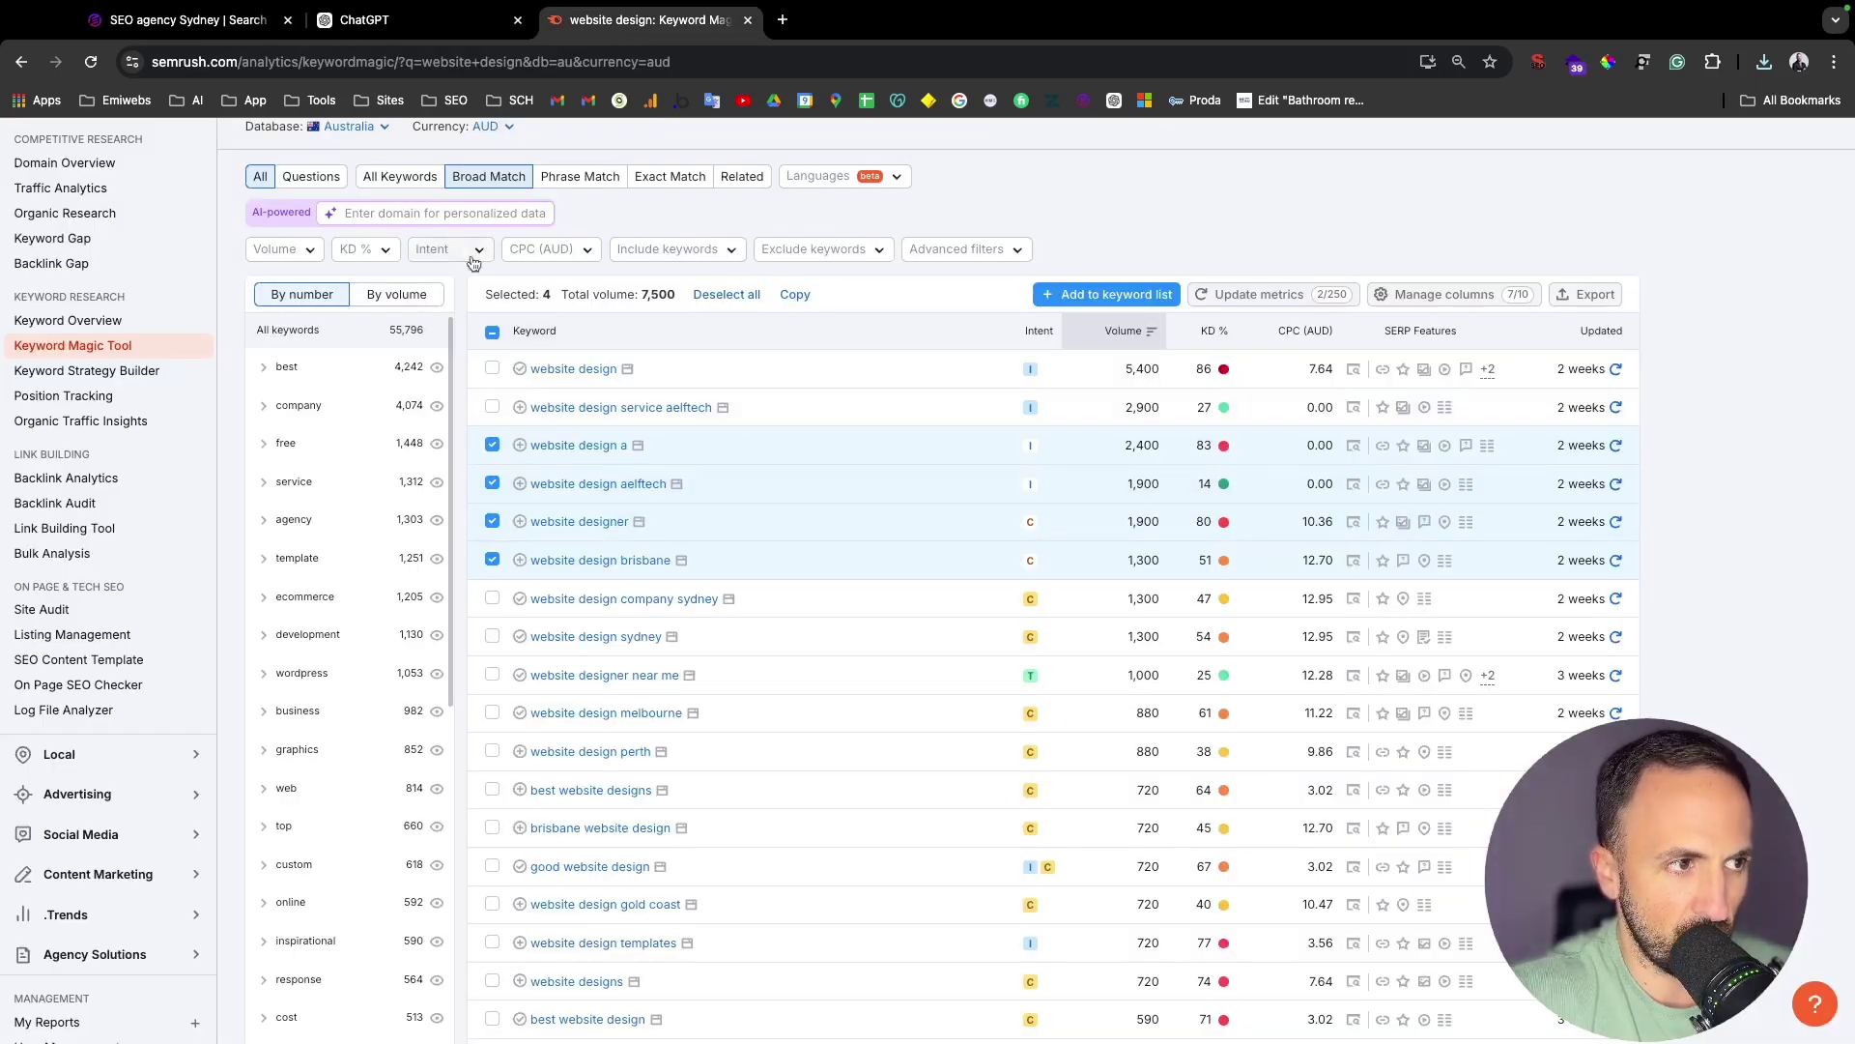
- Back on the website design overview, copy 'how to design a website' from Questions
{"action": "scroll", "coordinate": [289, 125], "scroll_direction": "up", "scroll_amount": 1}
{"action": "left_click", "coordinate": [21, 62]}
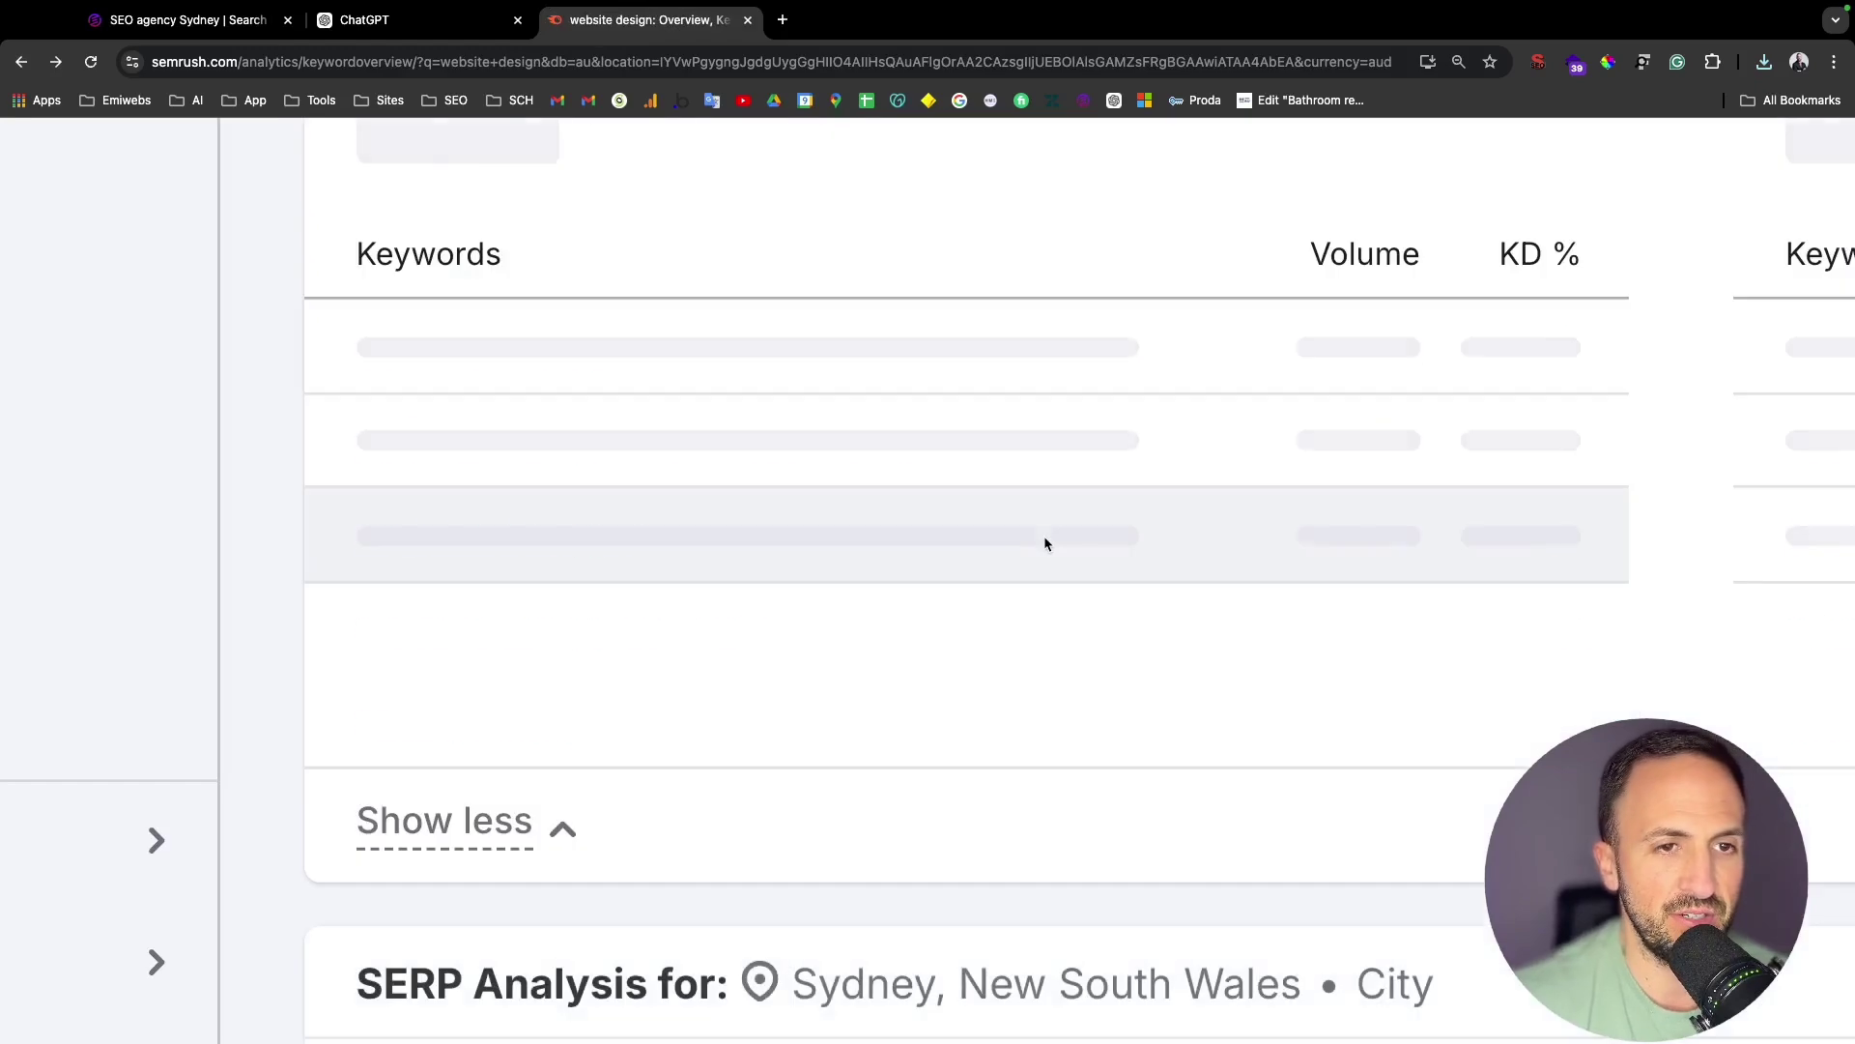
{"action": "scroll", "coordinate": [1046, 541], "scroll_direction": "up", "scroll_amount": 5}
{"action": "scroll", "coordinate": [1046, 544], "scroll_direction": "right", "scroll_amount": 3}
{"action": "scroll", "coordinate": [1046, 544], "scroll_direction": "up", "scroll_amount": 2}
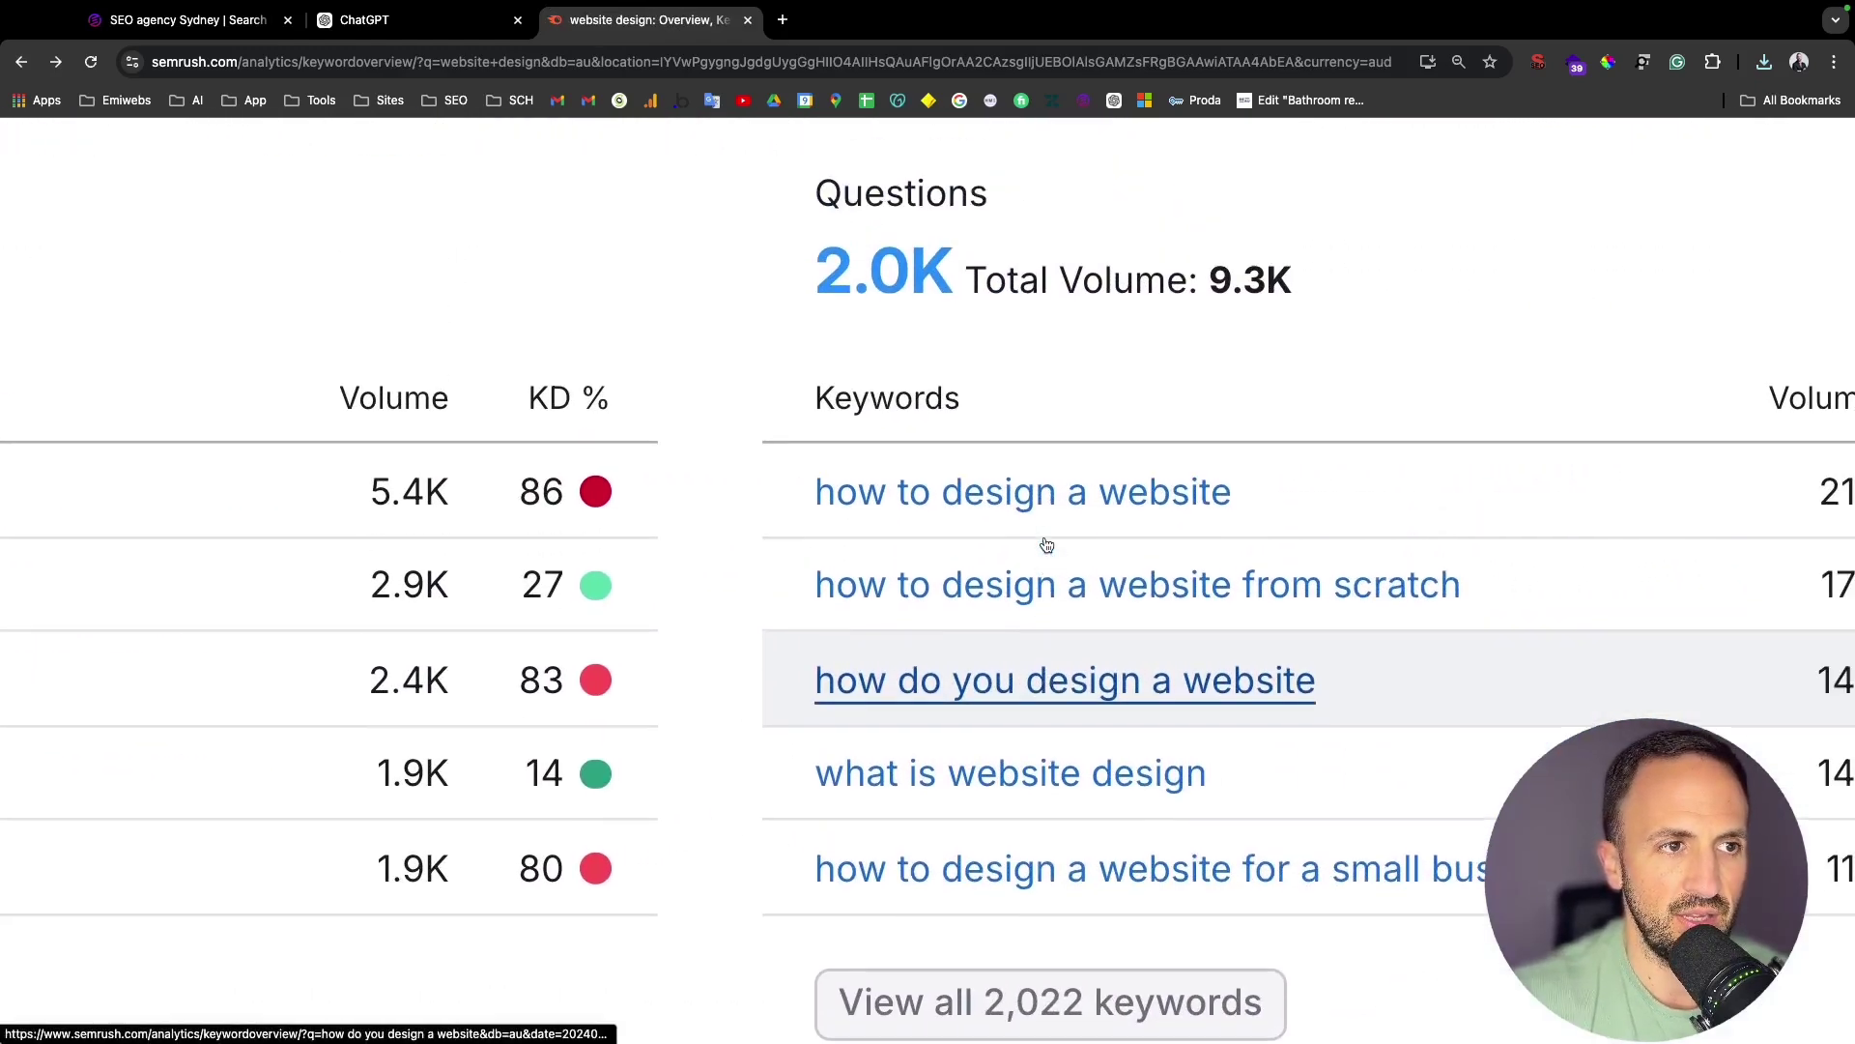
{"action": "left_click_drag", "start_coordinate": [1310, 485], "coordinate": [815, 480]}
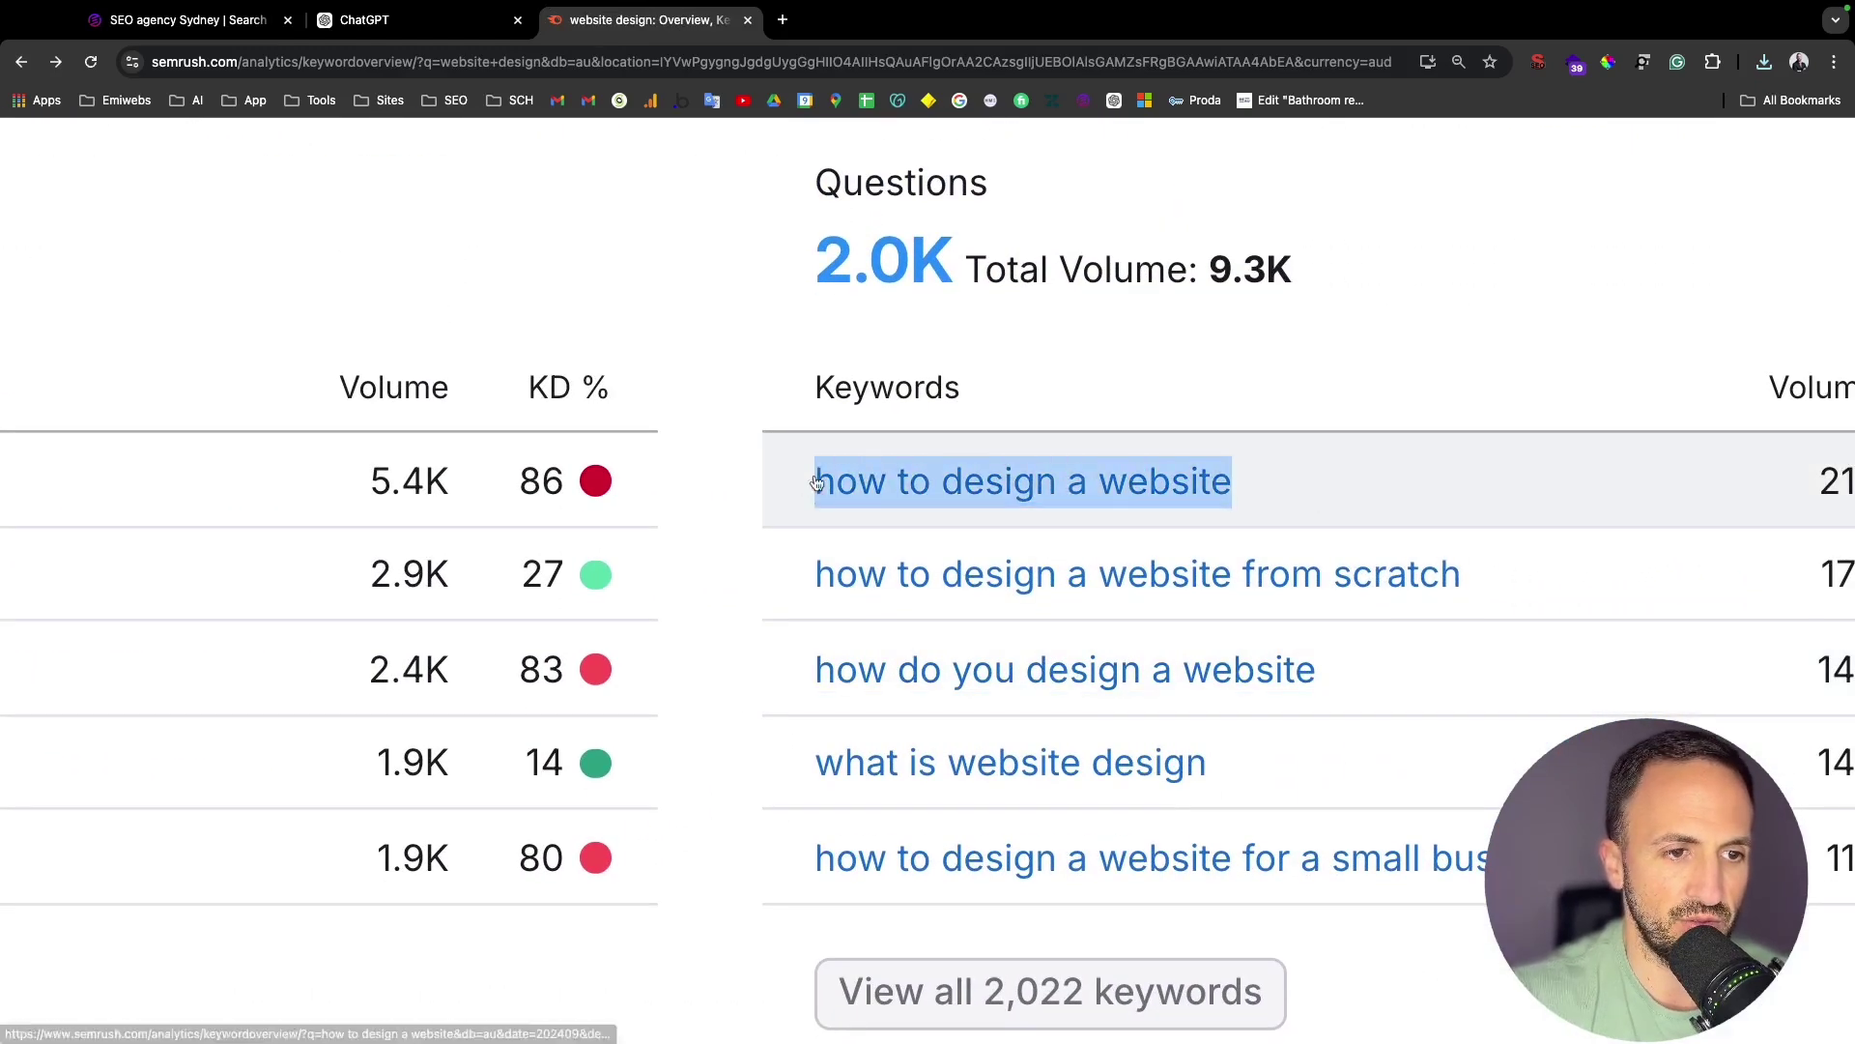
{"action": "right_click", "coordinate": [858, 475]}
{"action": "left_click", "coordinate": [913, 637]}
{"action": "left_click", "coordinate": [454, 21]}
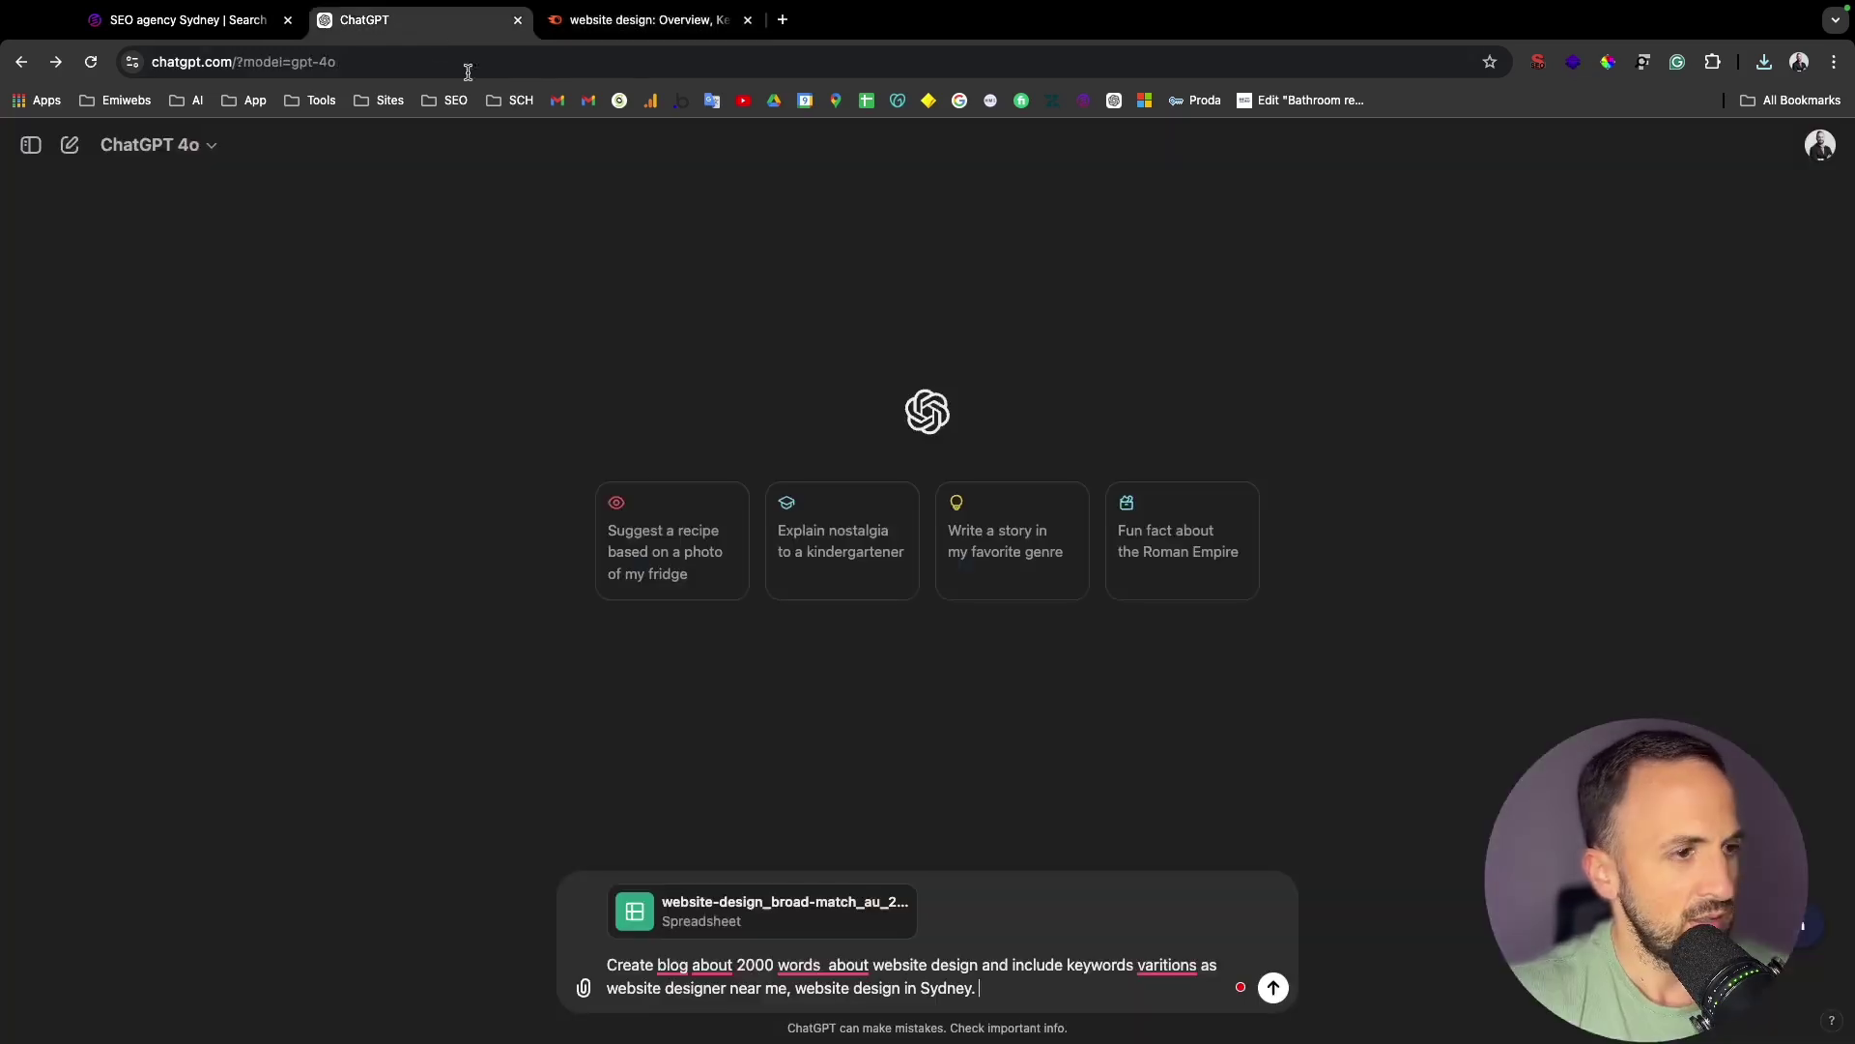
- Paste the keyword at the prompt's end, append 'Add a numbers and graphics.' and send the blog request
{"action": "left_click", "coordinate": [1016, 1005]}
{"action": "key", "text": "super+v"}
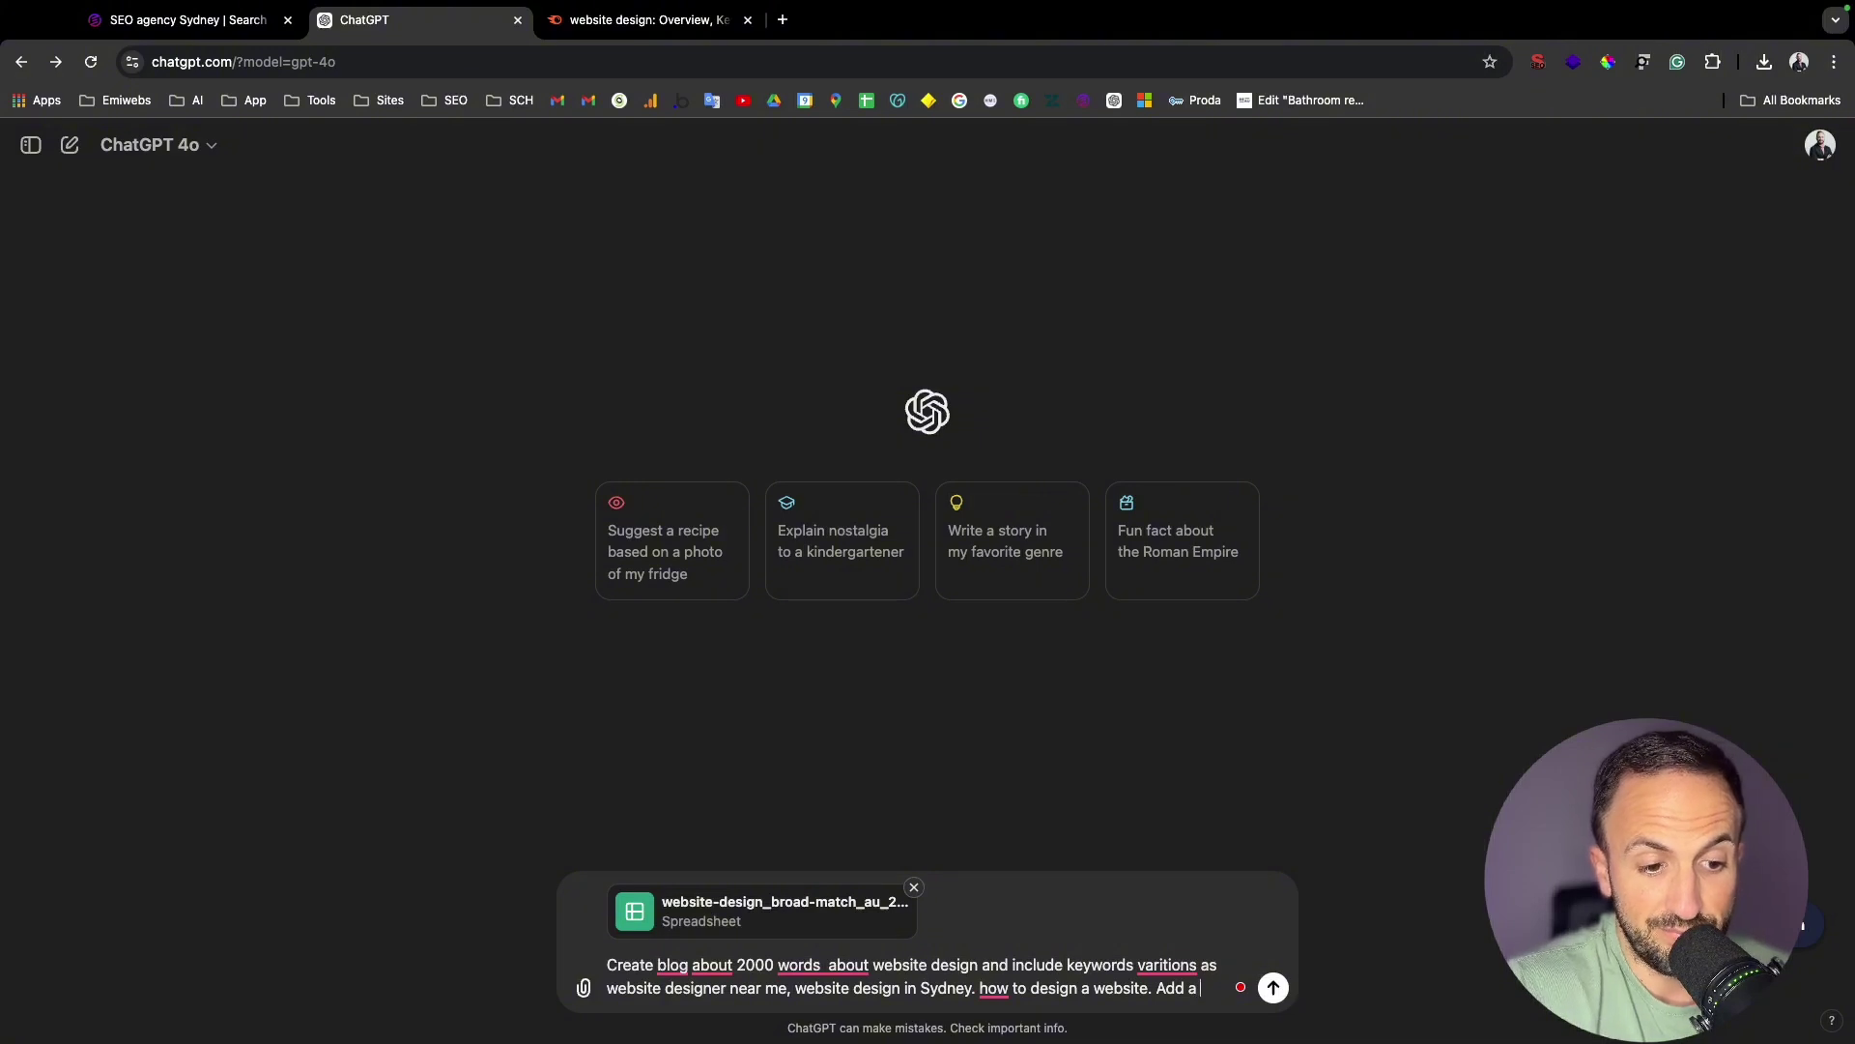
{"action": "type", "text": ". Add a numbers and graphics."}
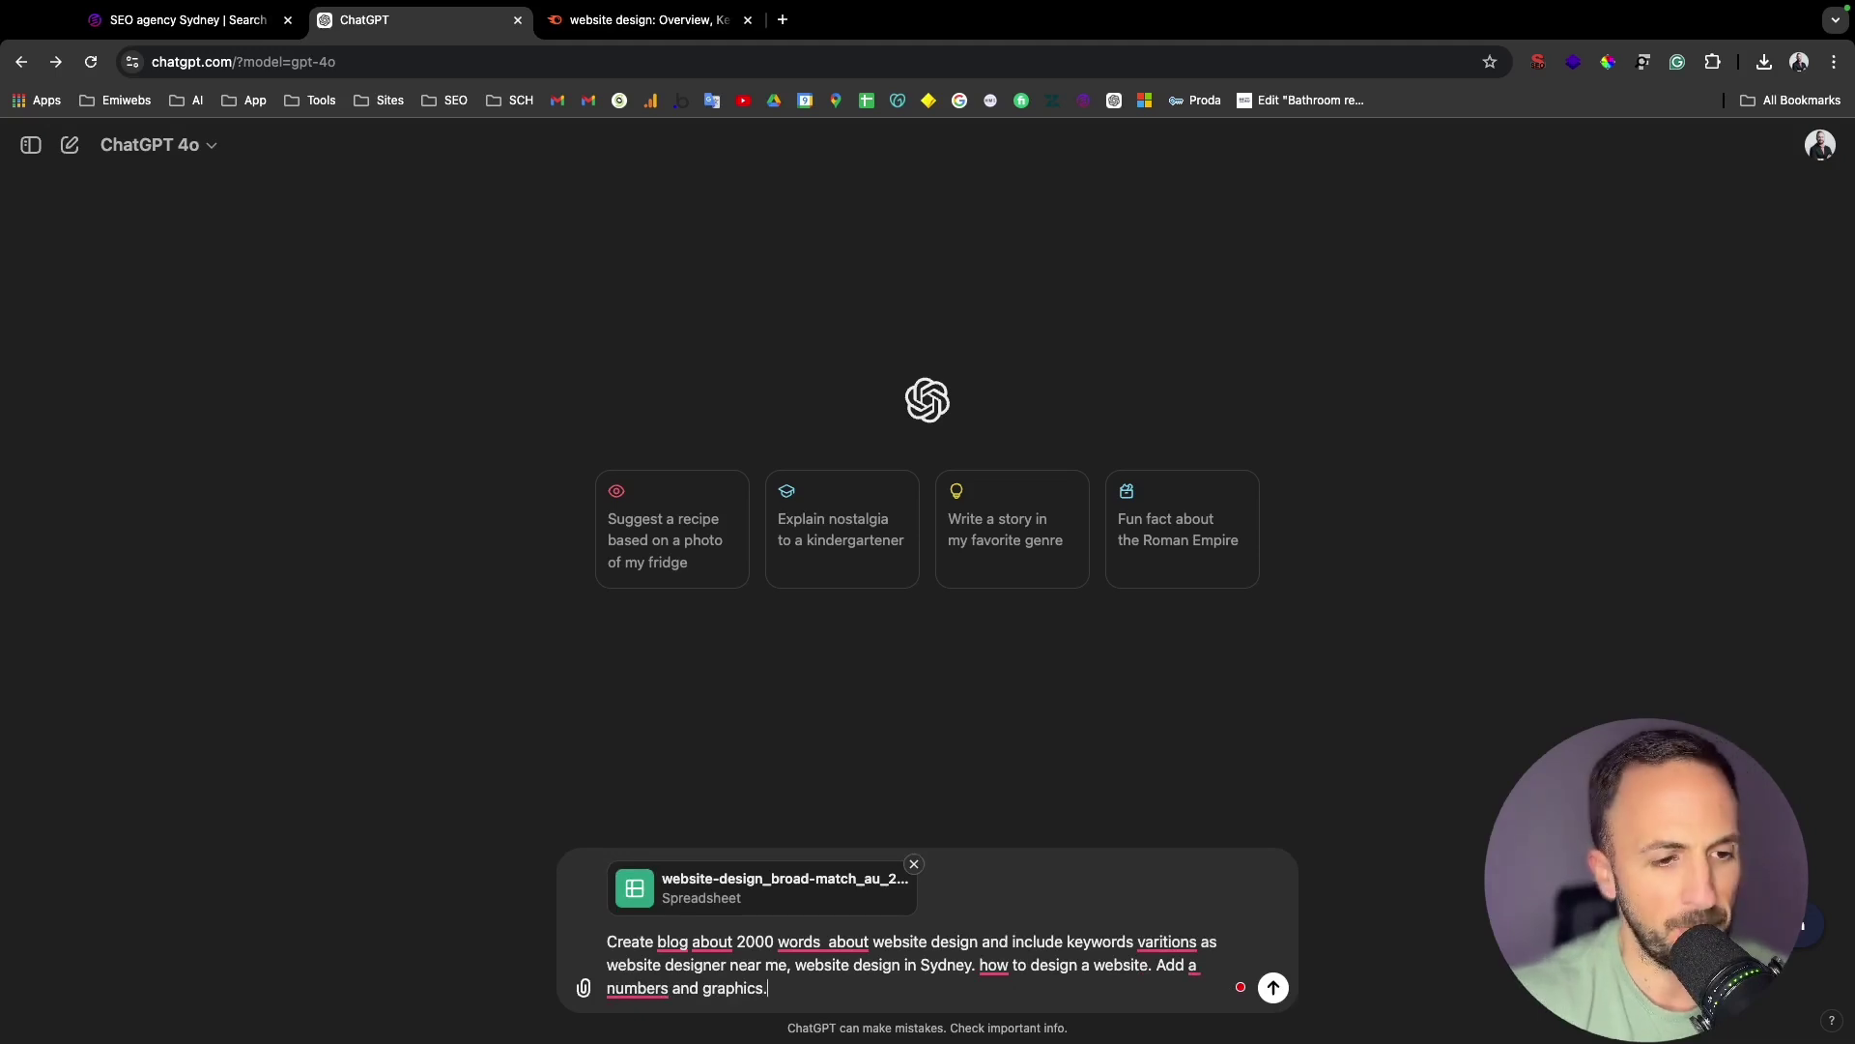
{"action": "key", "text": "Return"}
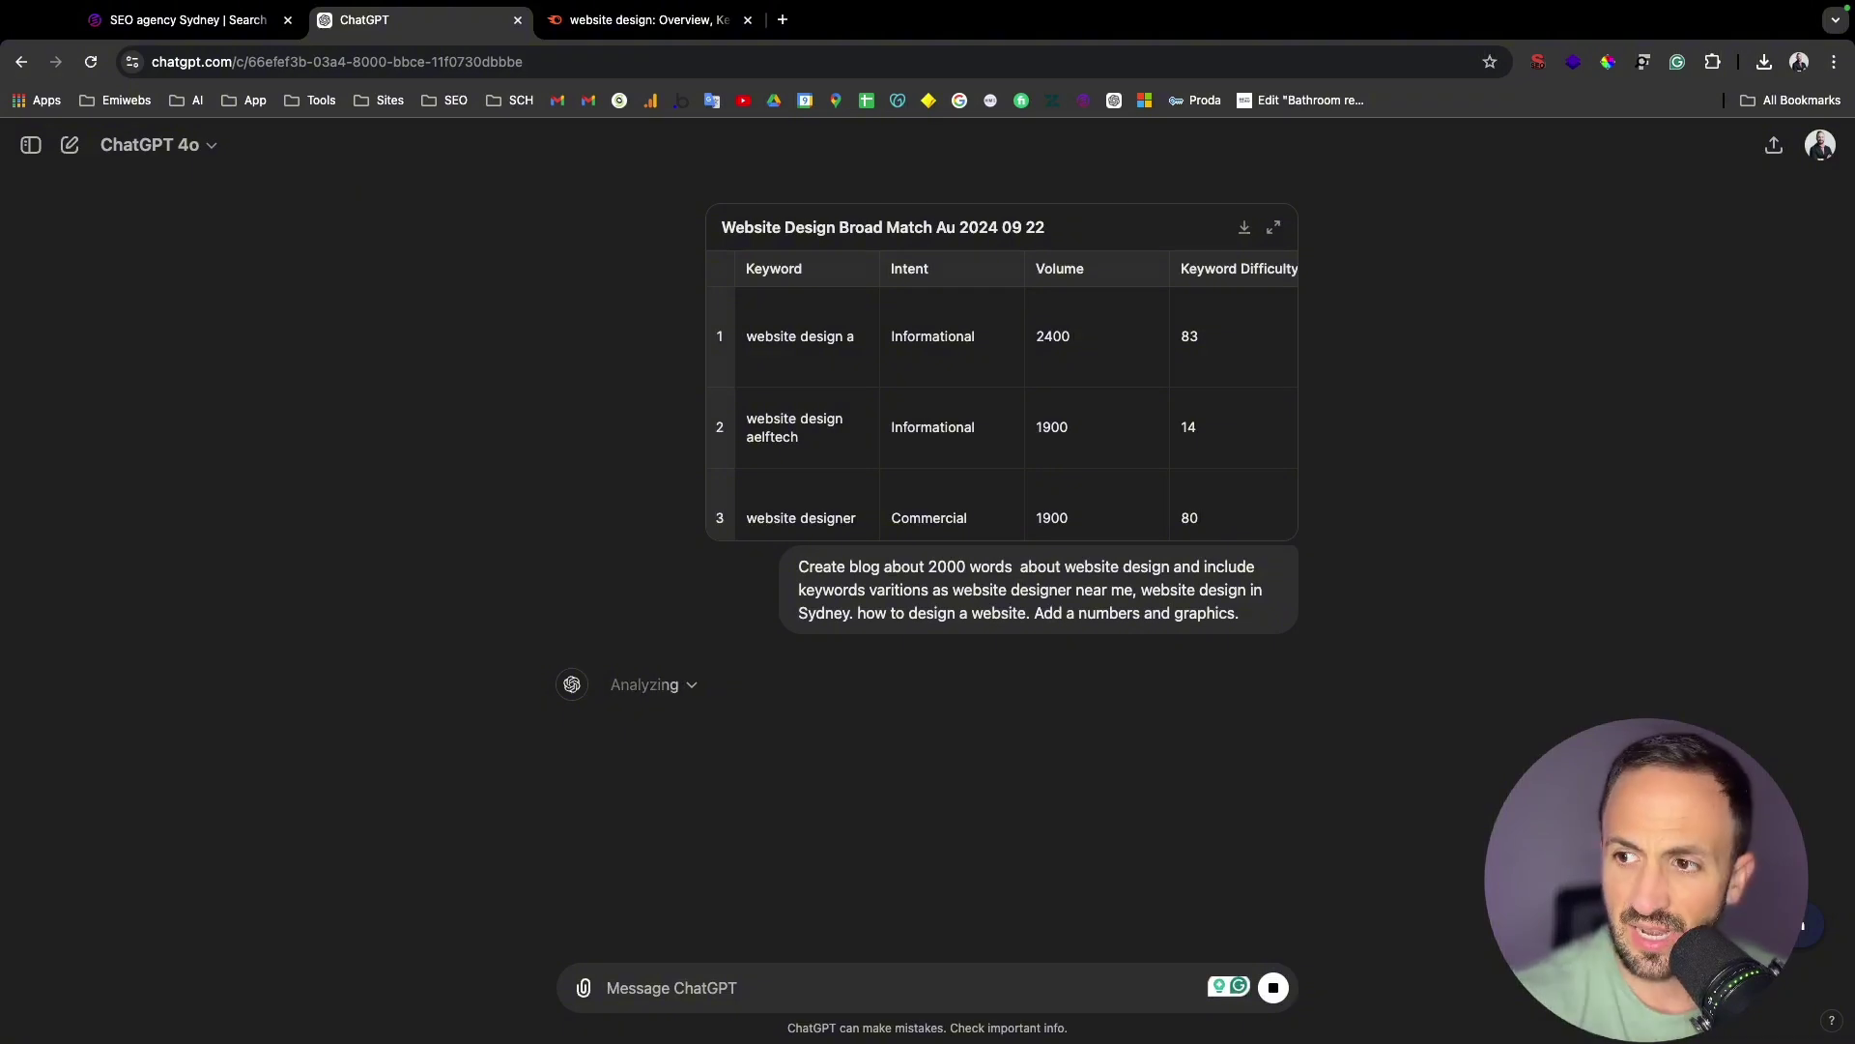
- Scroll to follow the streaming blog reply as it reaches the Step-by-Step Process section
{"action": "scroll", "coordinate": [667, 739], "scroll_direction": "up", "scroll_amount": 3}
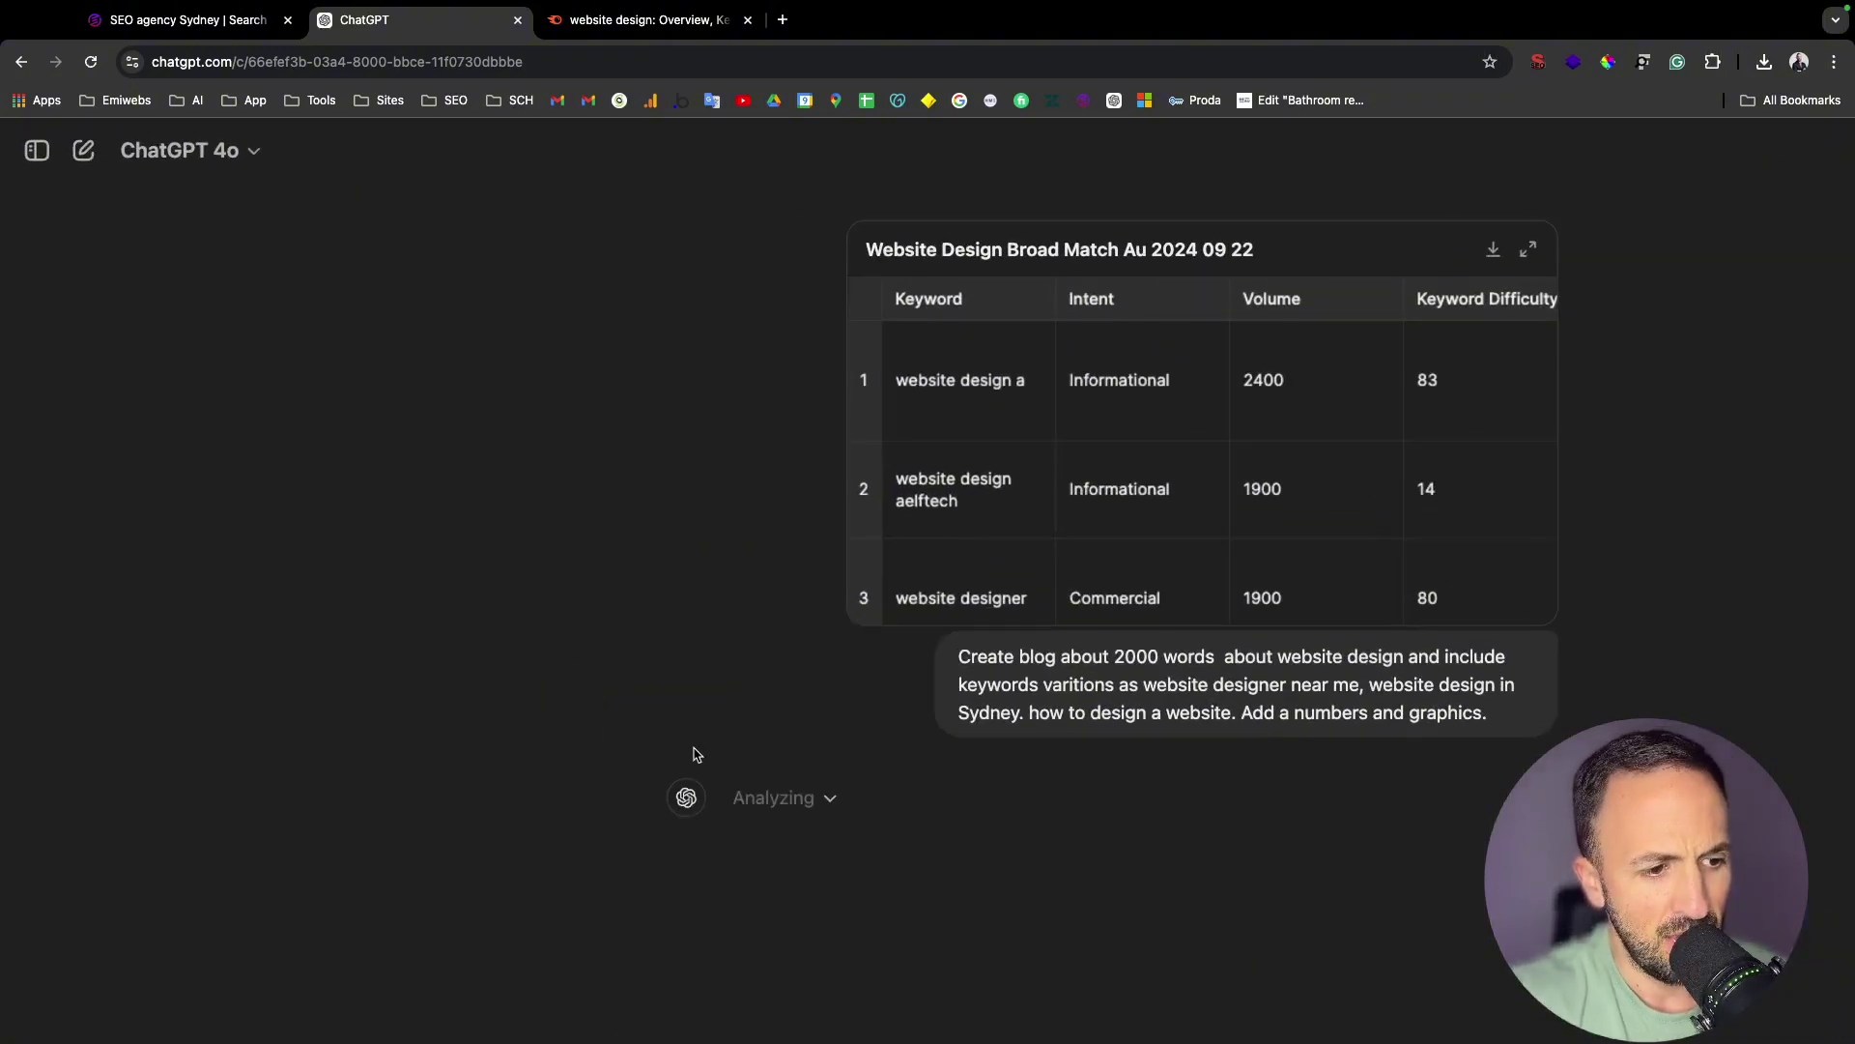
{"action": "scroll", "coordinate": [698, 754], "scroll_direction": "right", "scroll_amount": 2}
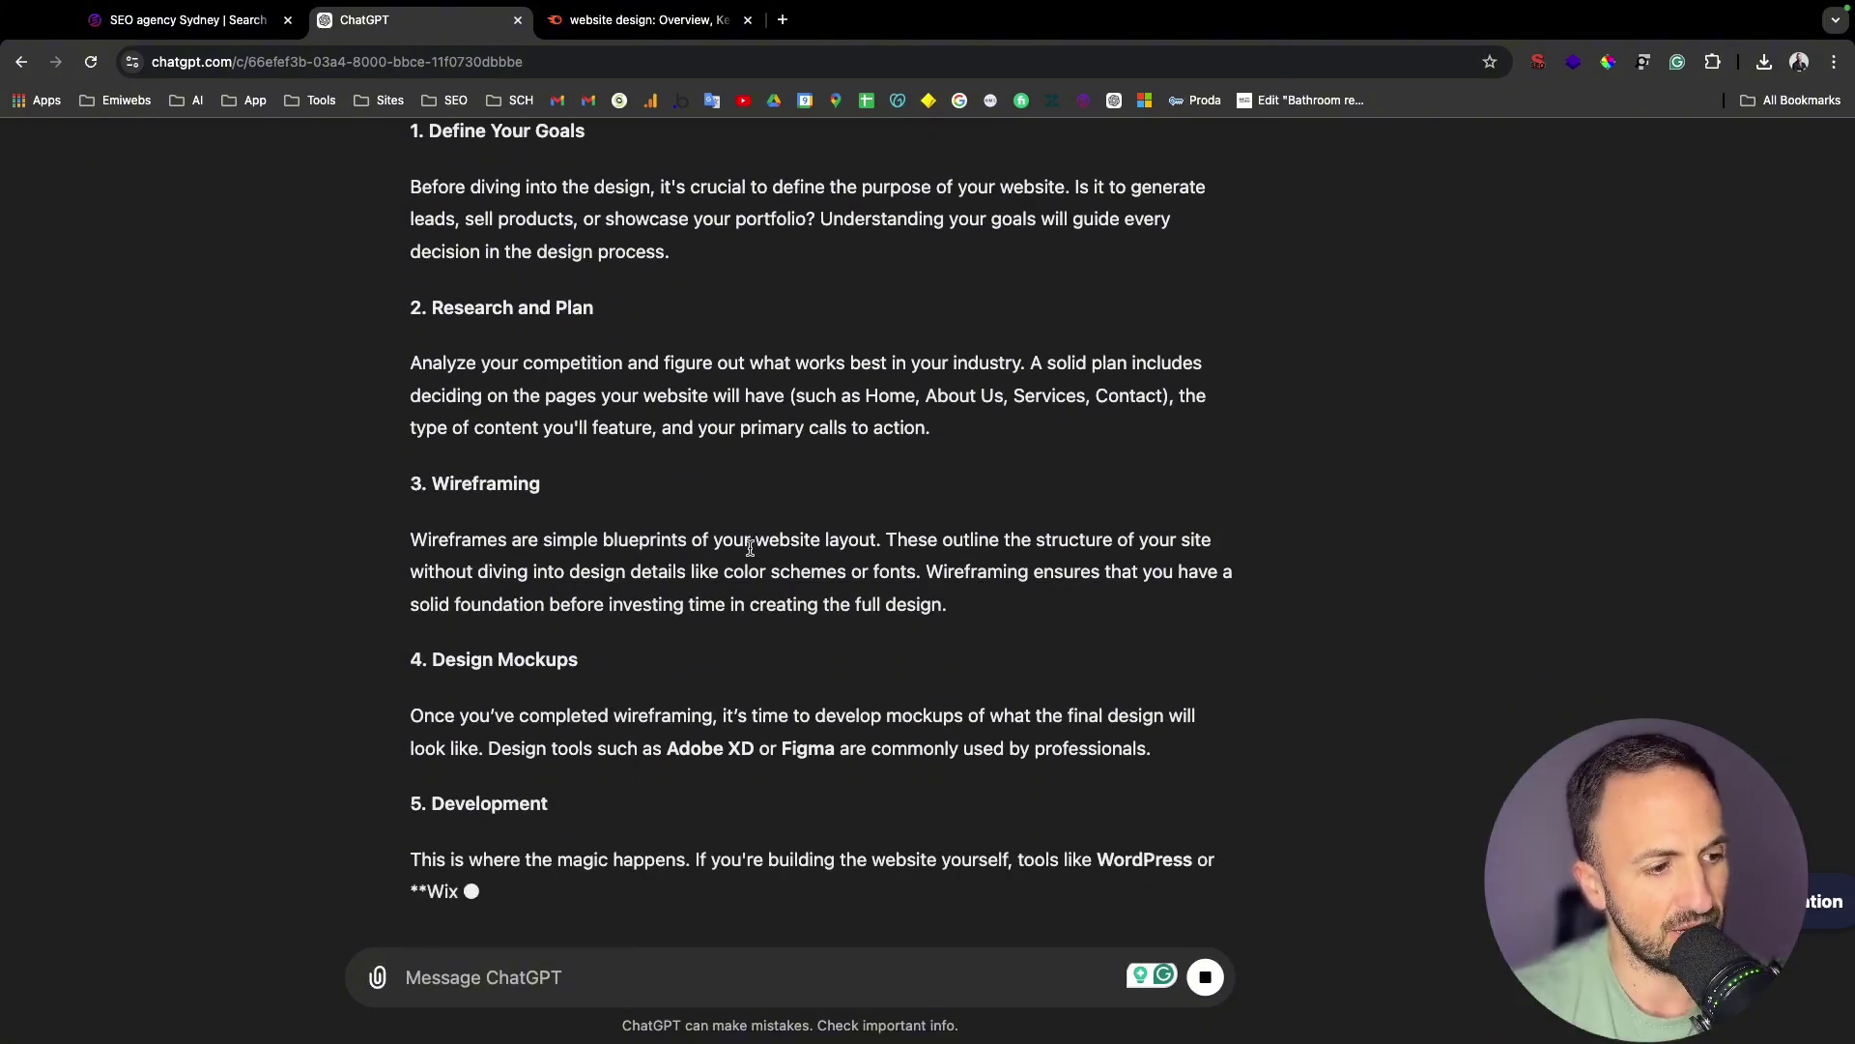
- Select the whole generated website design blog from its title to the end and copy it
{"action": "scroll", "coordinate": [754, 552], "scroll_direction": "up", "scroll_amount": 10}
{"action": "scroll", "coordinate": [753, 554], "scroll_direction": "up", "scroll_amount": 4}
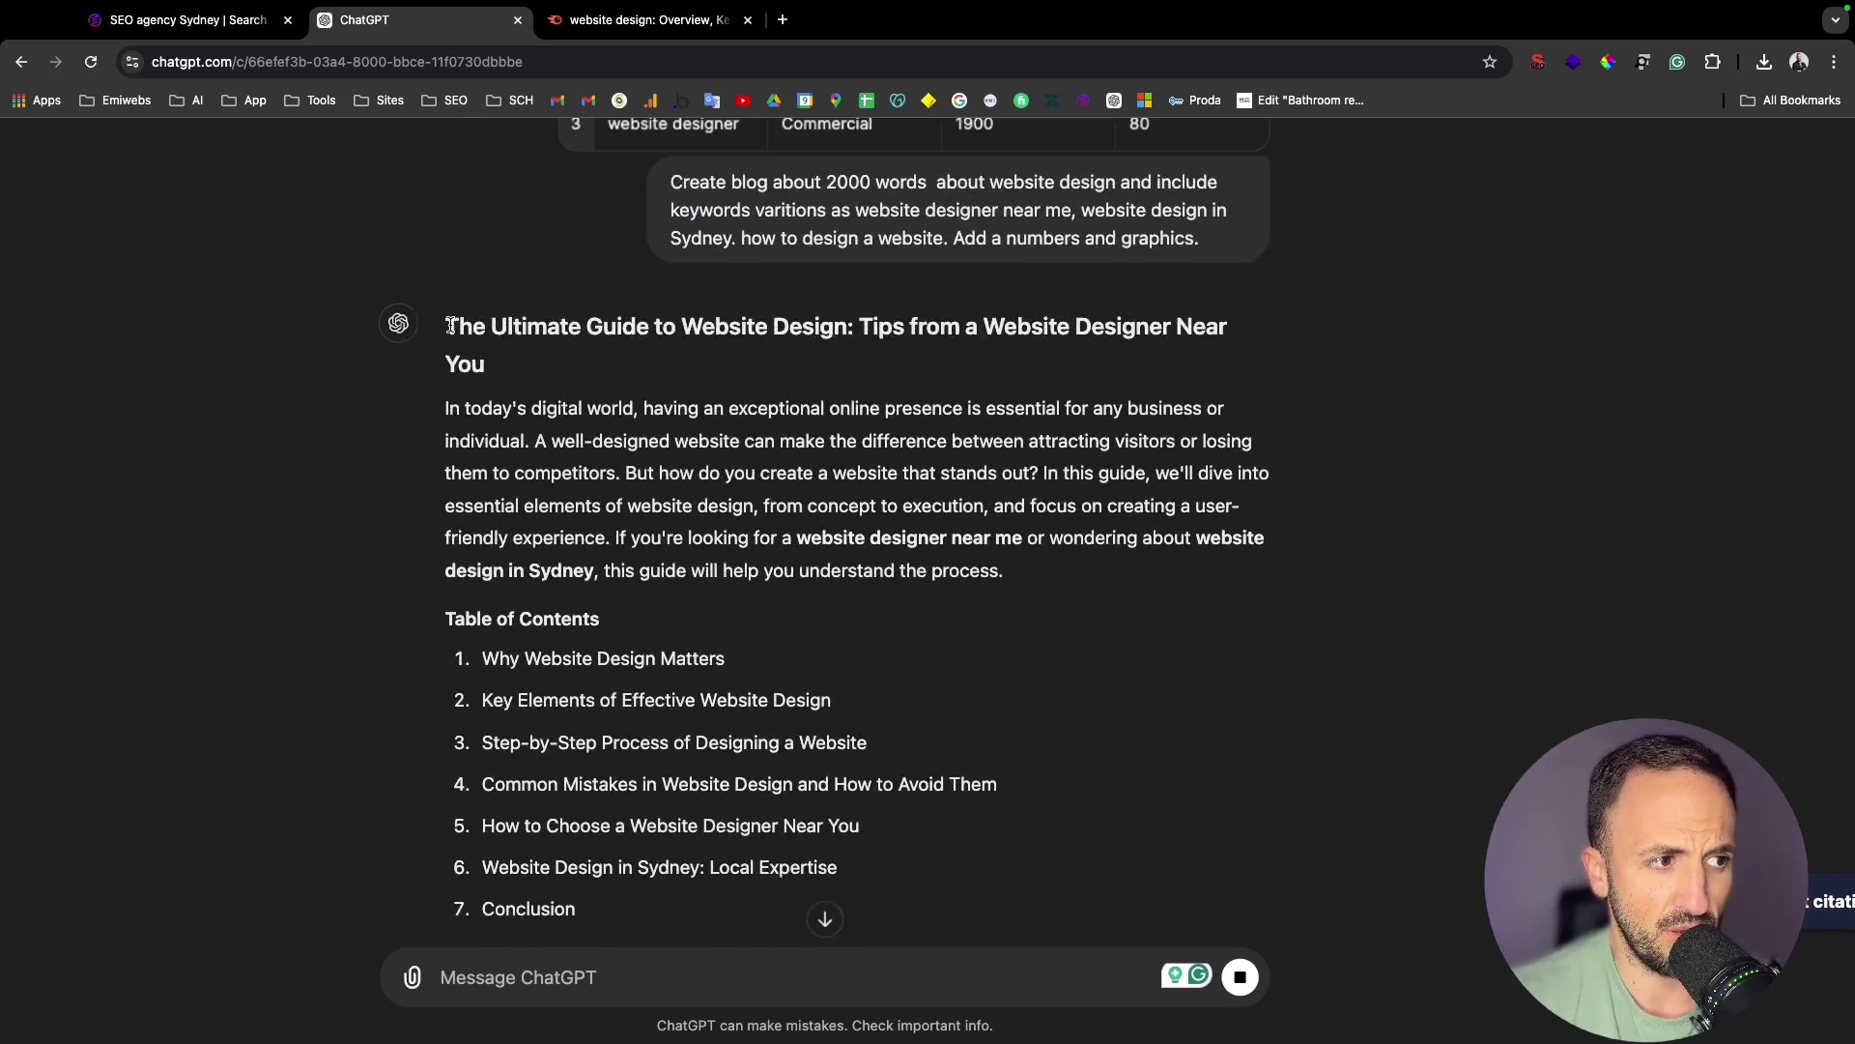
{"action": "left_click_drag", "start_coordinate": [449, 326], "coordinate": [1037, 936]}
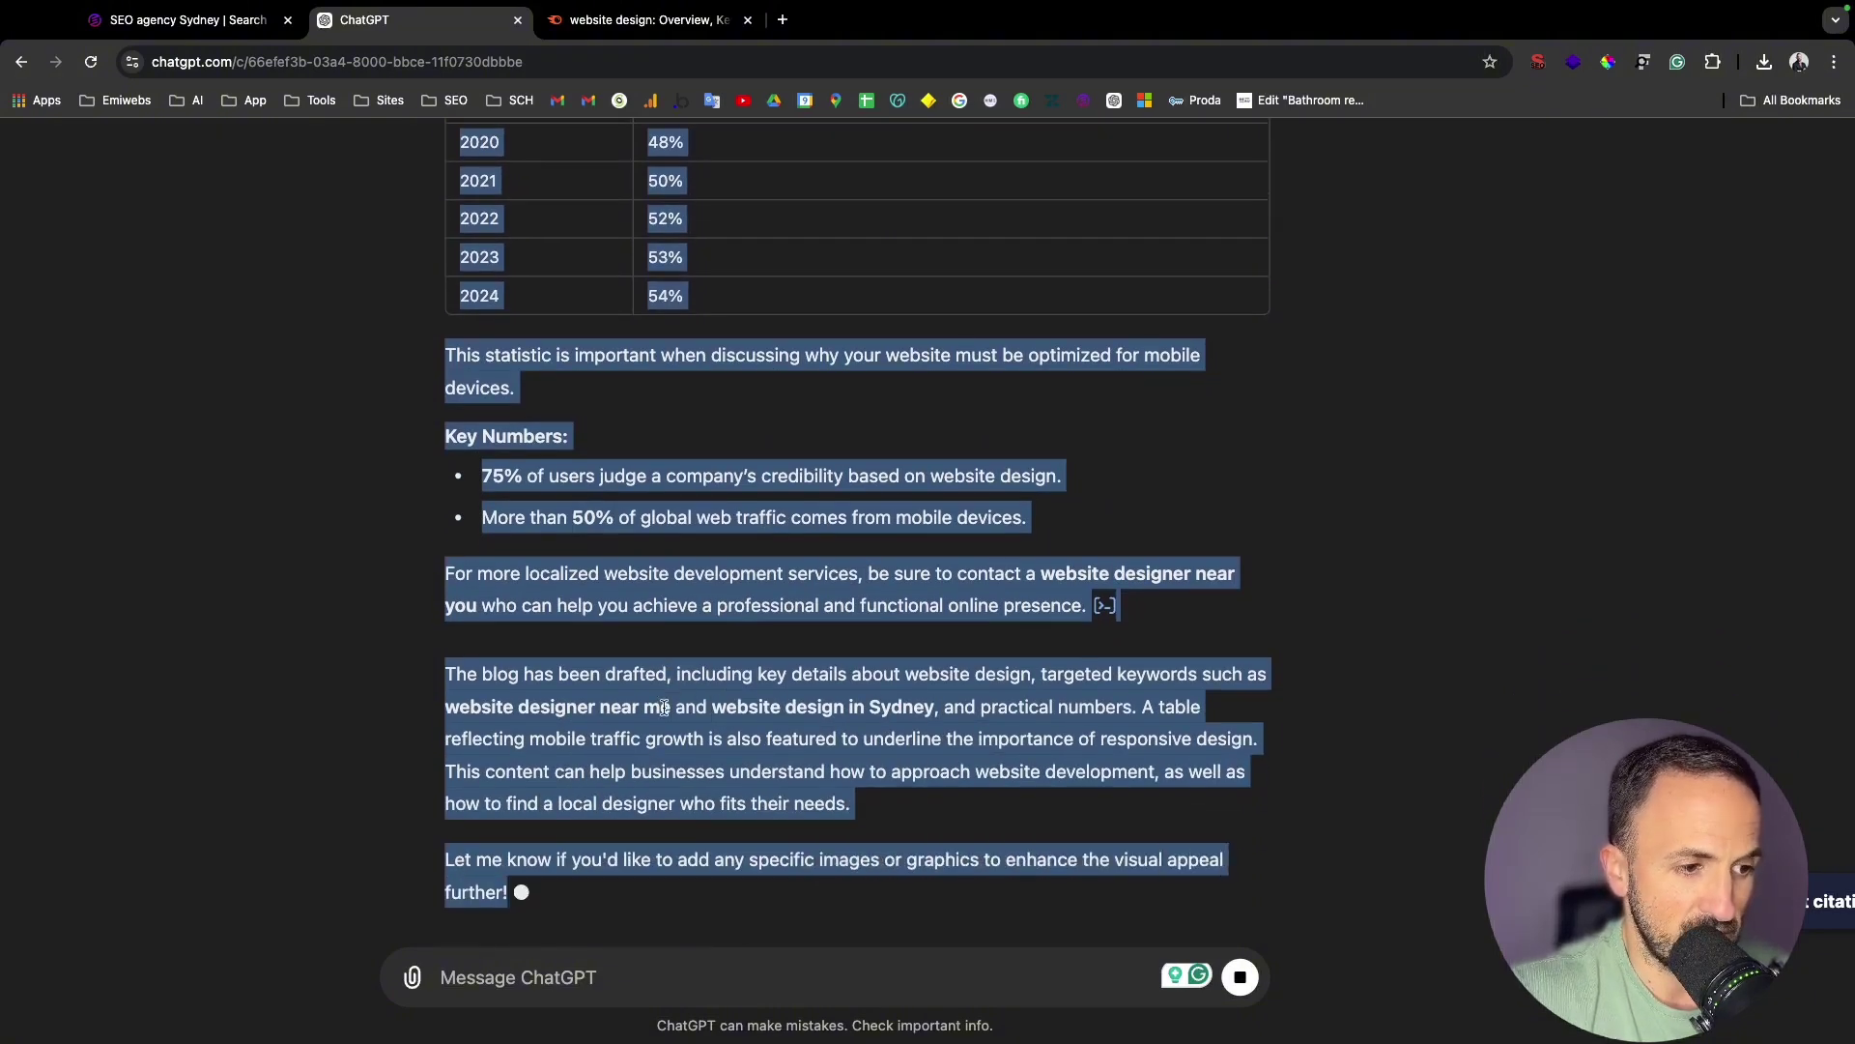
{"action": "right_click", "coordinate": [665, 708]}
{"action": "left_click", "coordinate": [710, 739]}
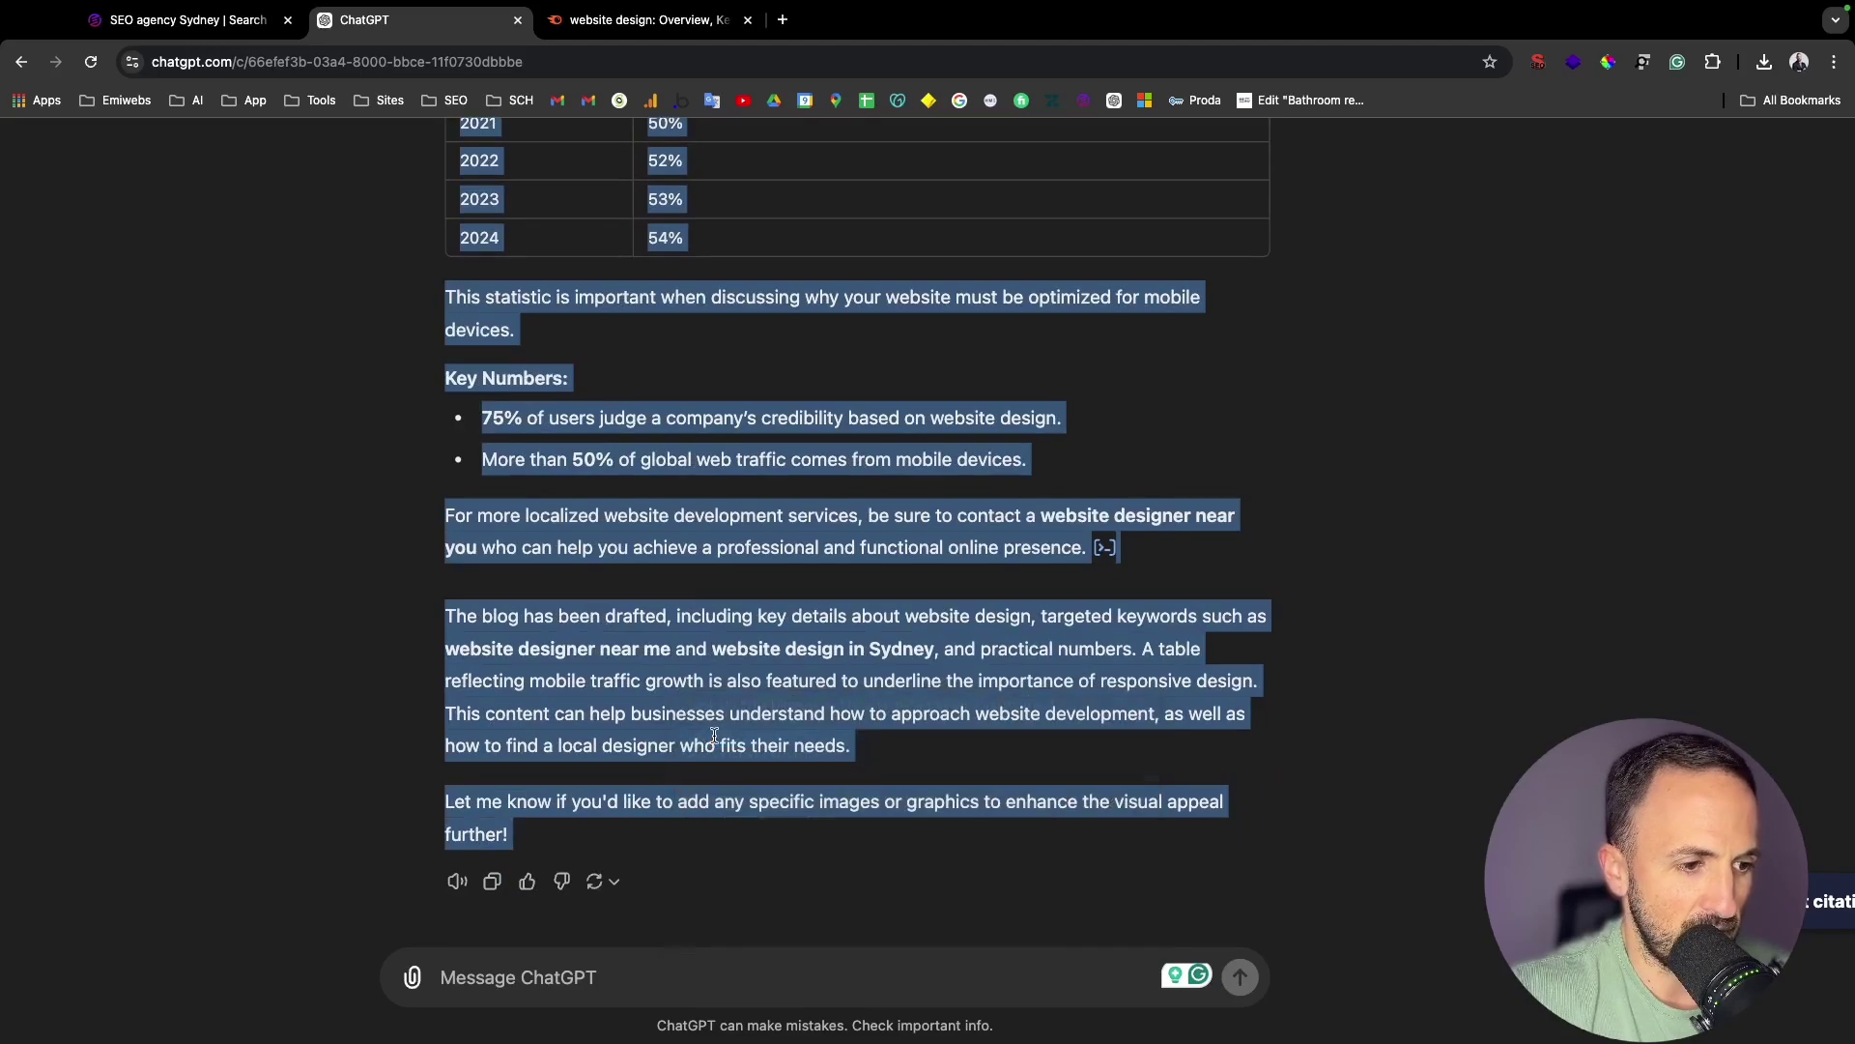
- Switch to the emiwebs.com SEO agency Sydney page in WordPress
{"action": "scroll", "coordinate": [623, 413], "scroll_direction": "up", "scroll_amount": 10}
{"action": "scroll", "coordinate": [623, 414], "scroll_direction": "up", "scroll_amount": 20}
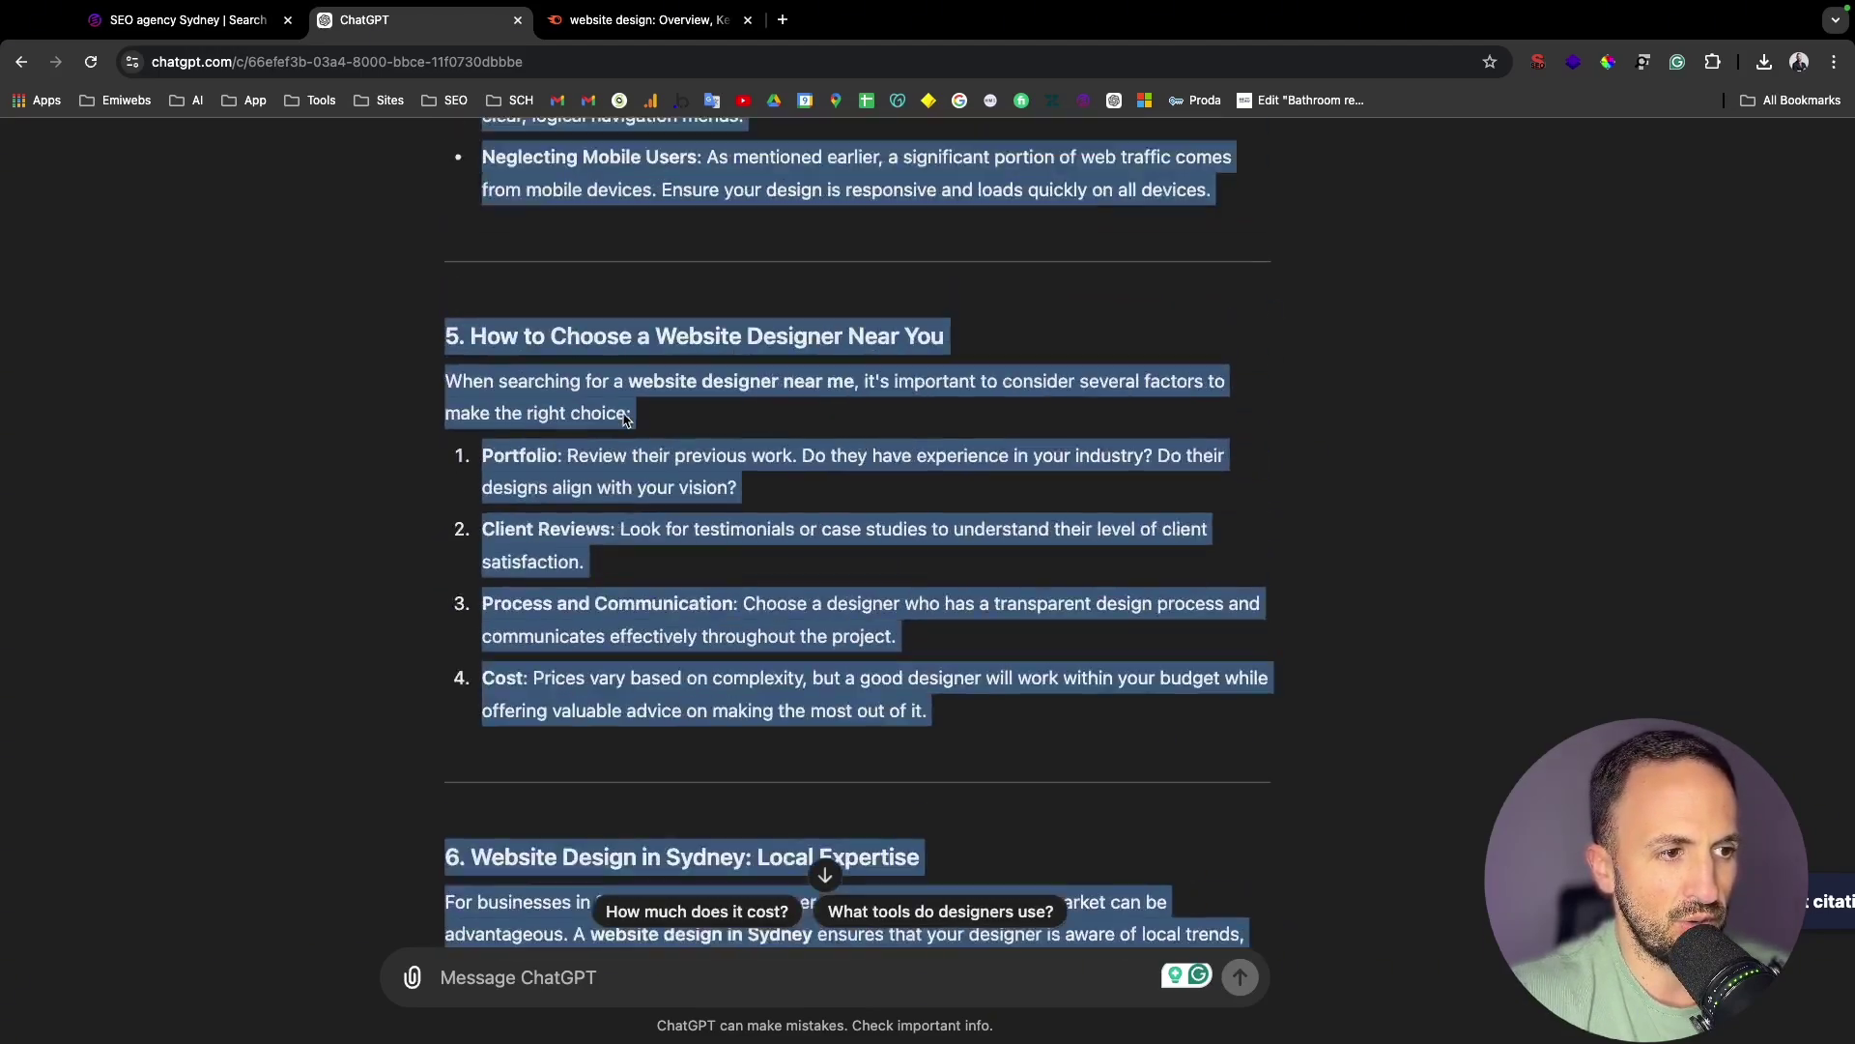
{"action": "scroll", "coordinate": [623, 418], "scroll_direction": "up", "scroll_amount": 15}
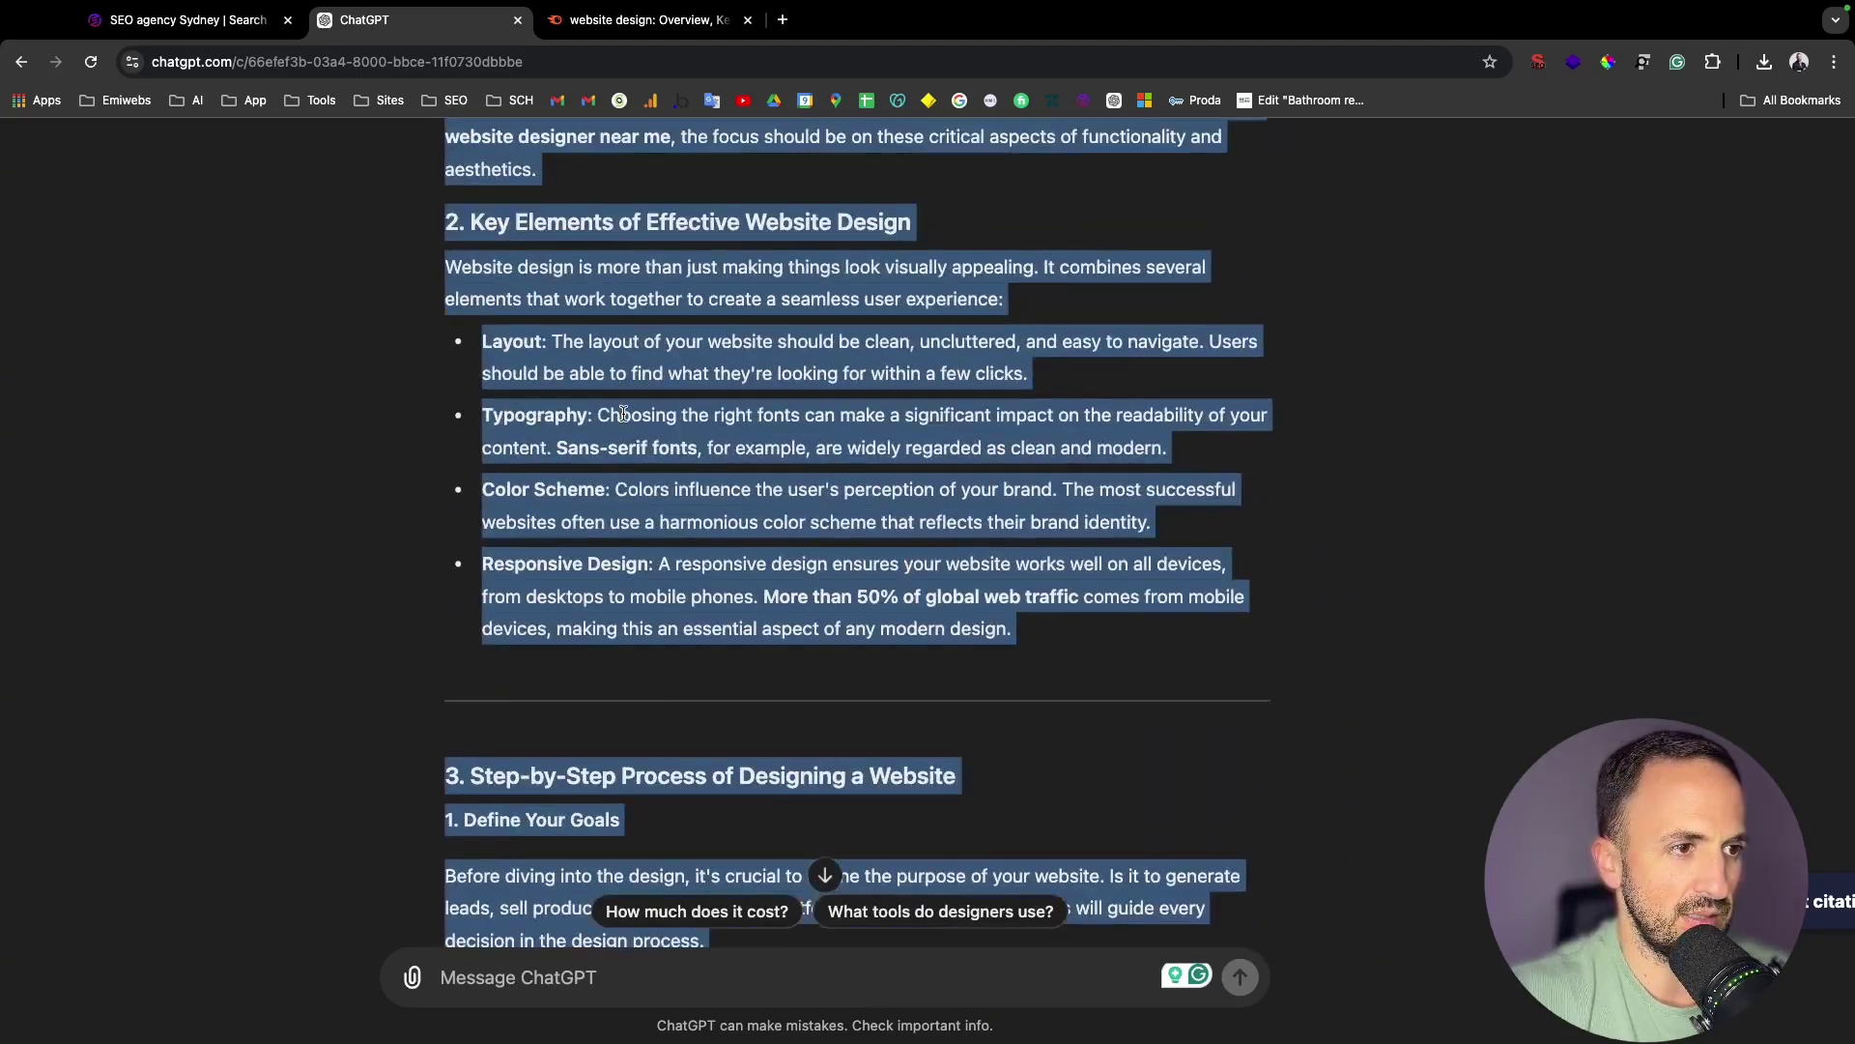
{"action": "left_click", "coordinate": [230, 27]}
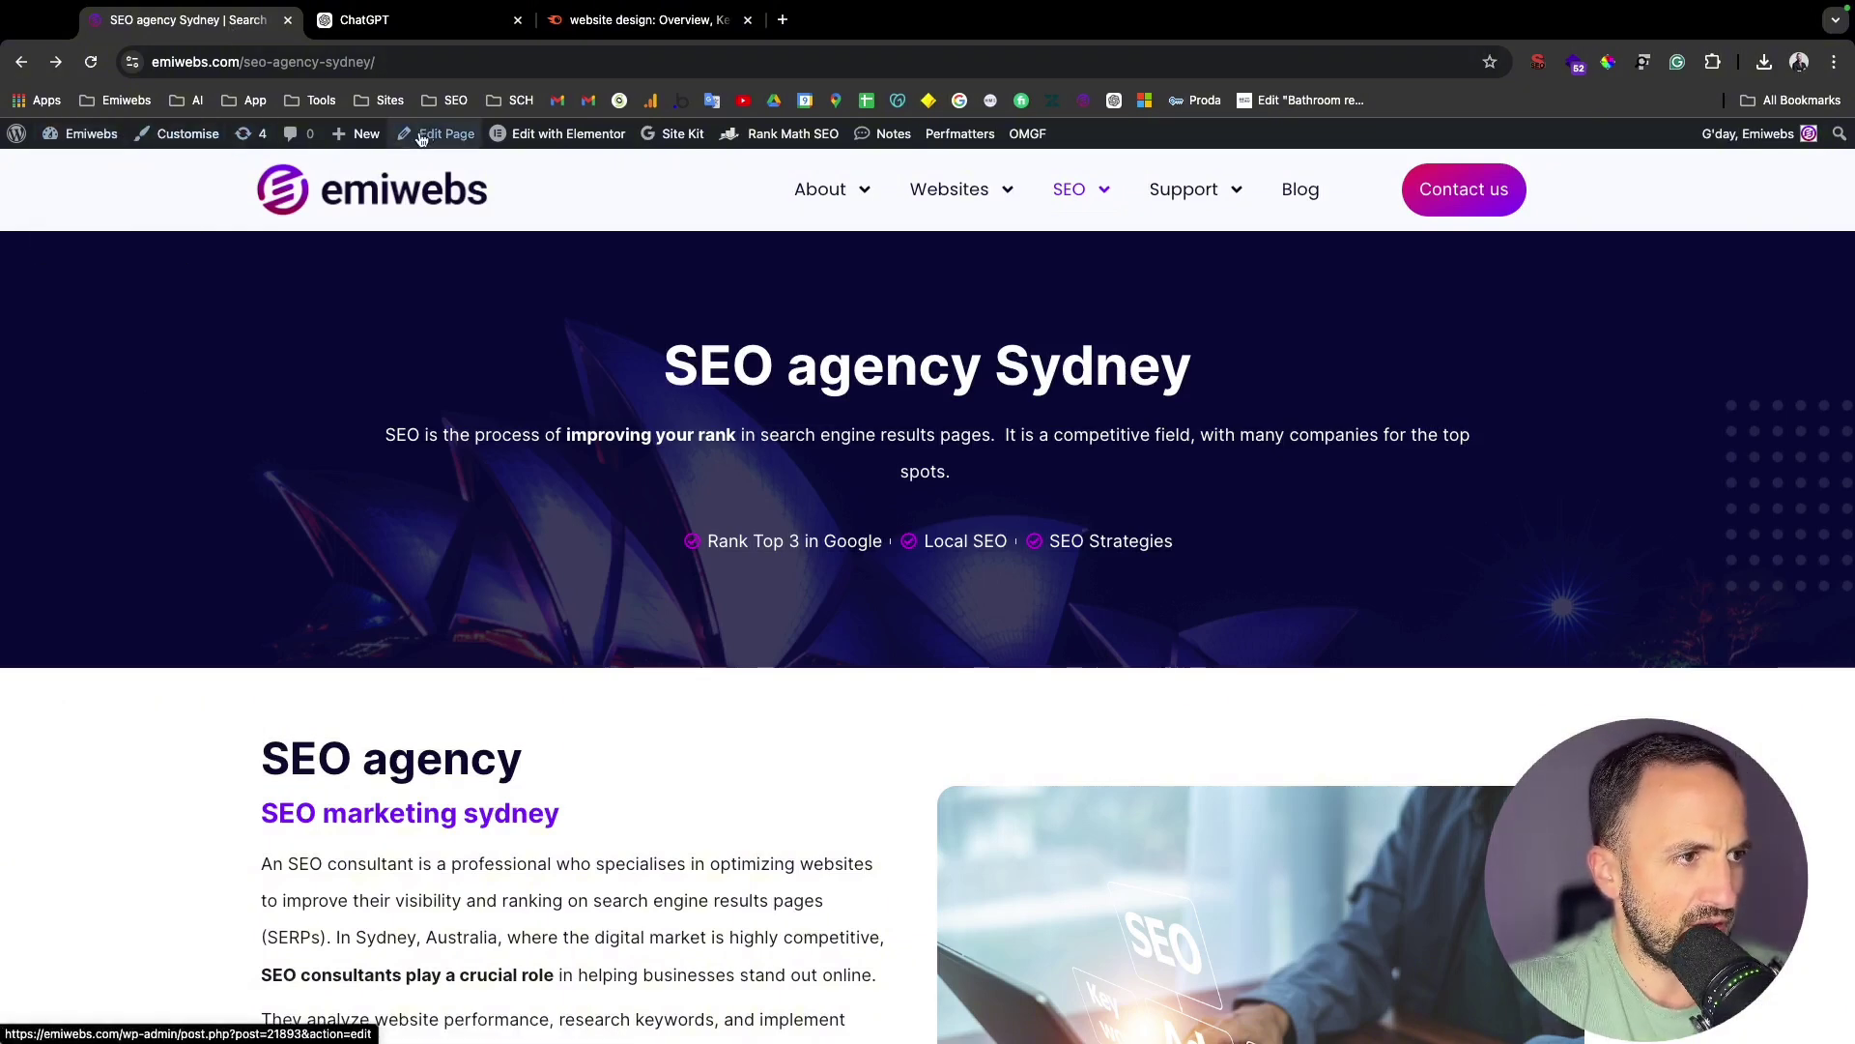
- Create a new WordPress post and paste the ChatGPT blog into its body
{"action": "mouse_move", "coordinate": [368, 145]}
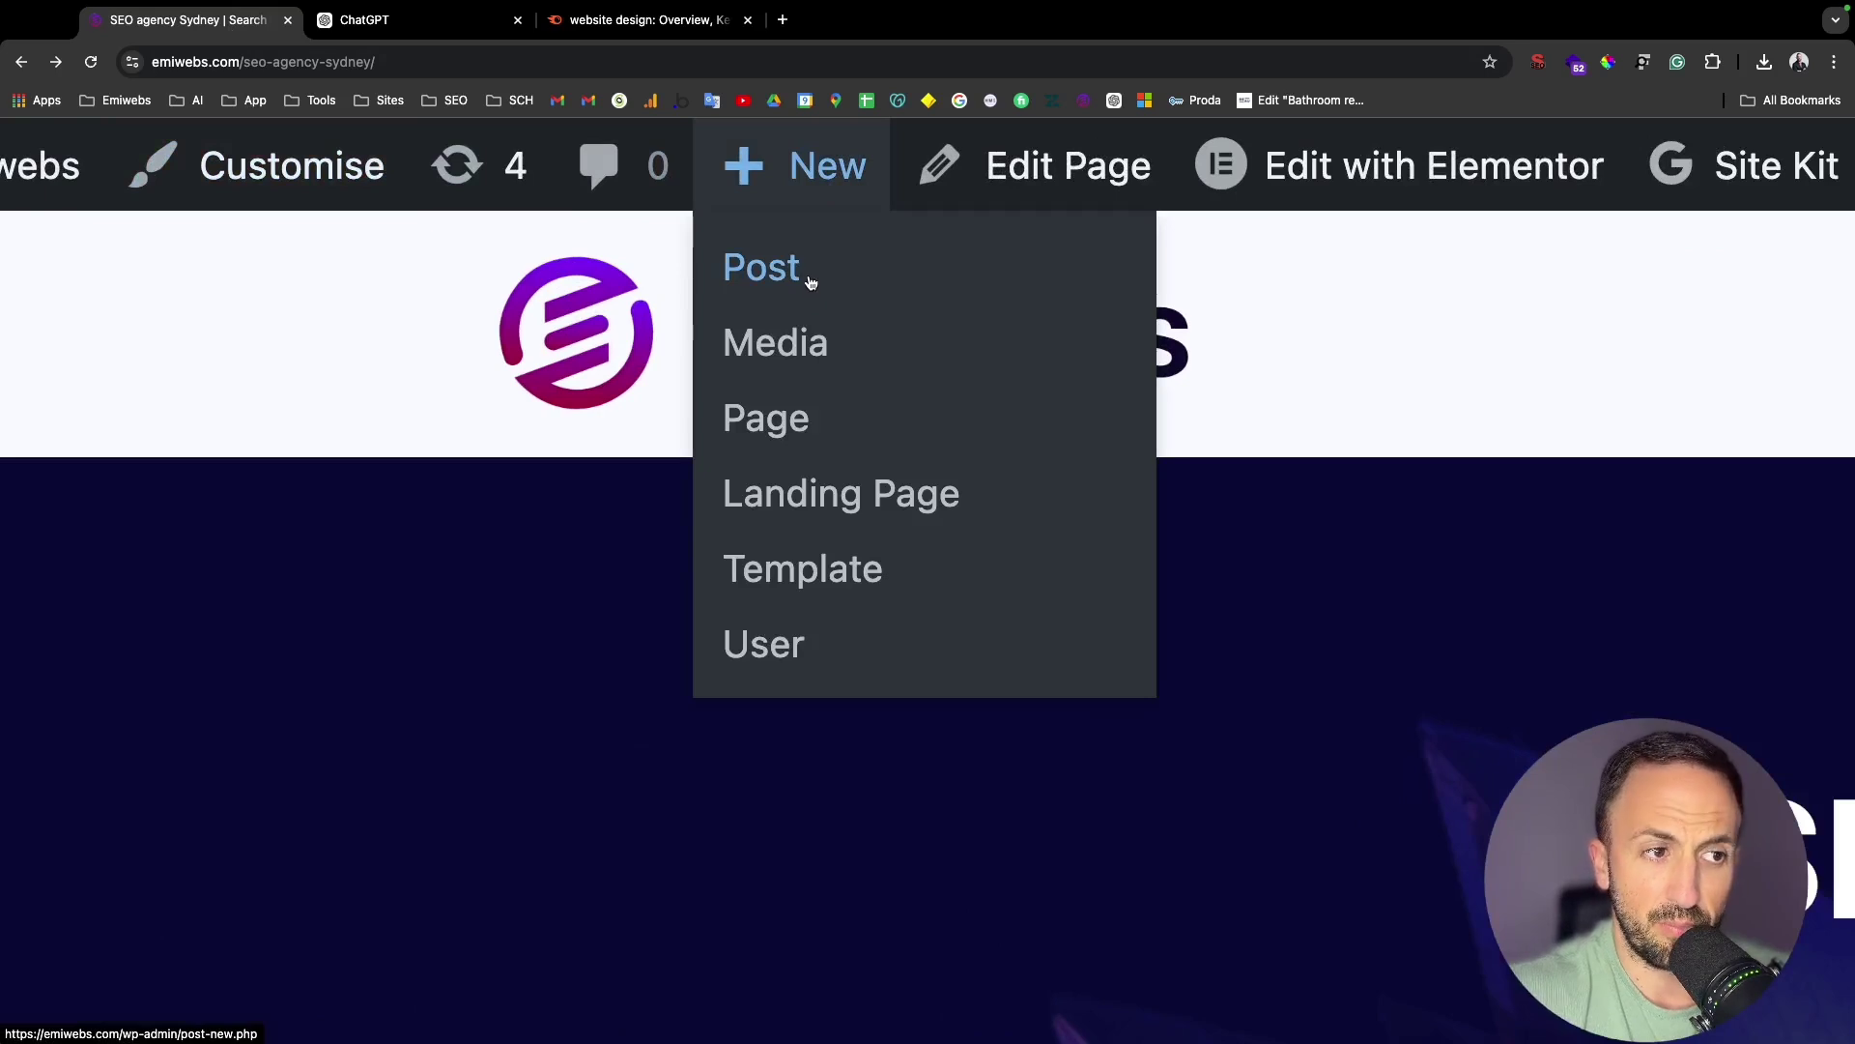
{"action": "left_click", "coordinate": [809, 281]}
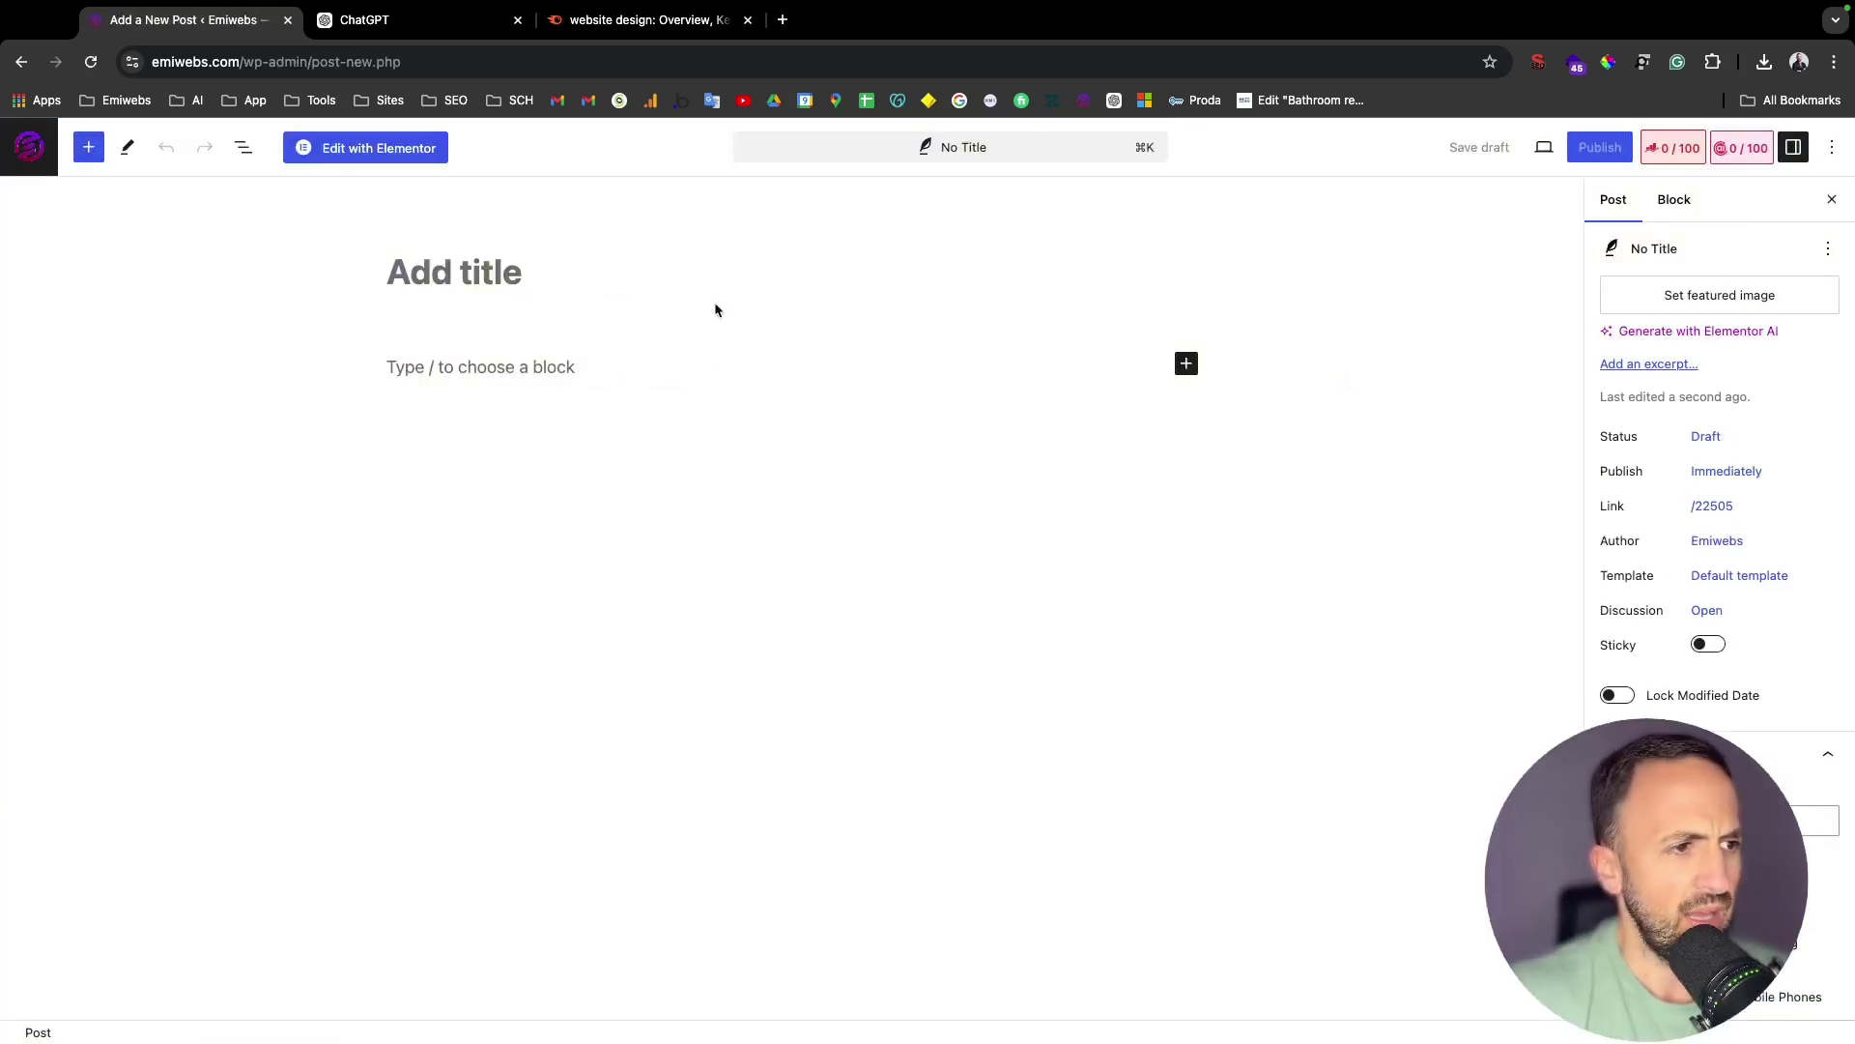
{"action": "left_click", "coordinate": [506, 368]}
{"action": "right_click", "coordinate": [508, 371]}
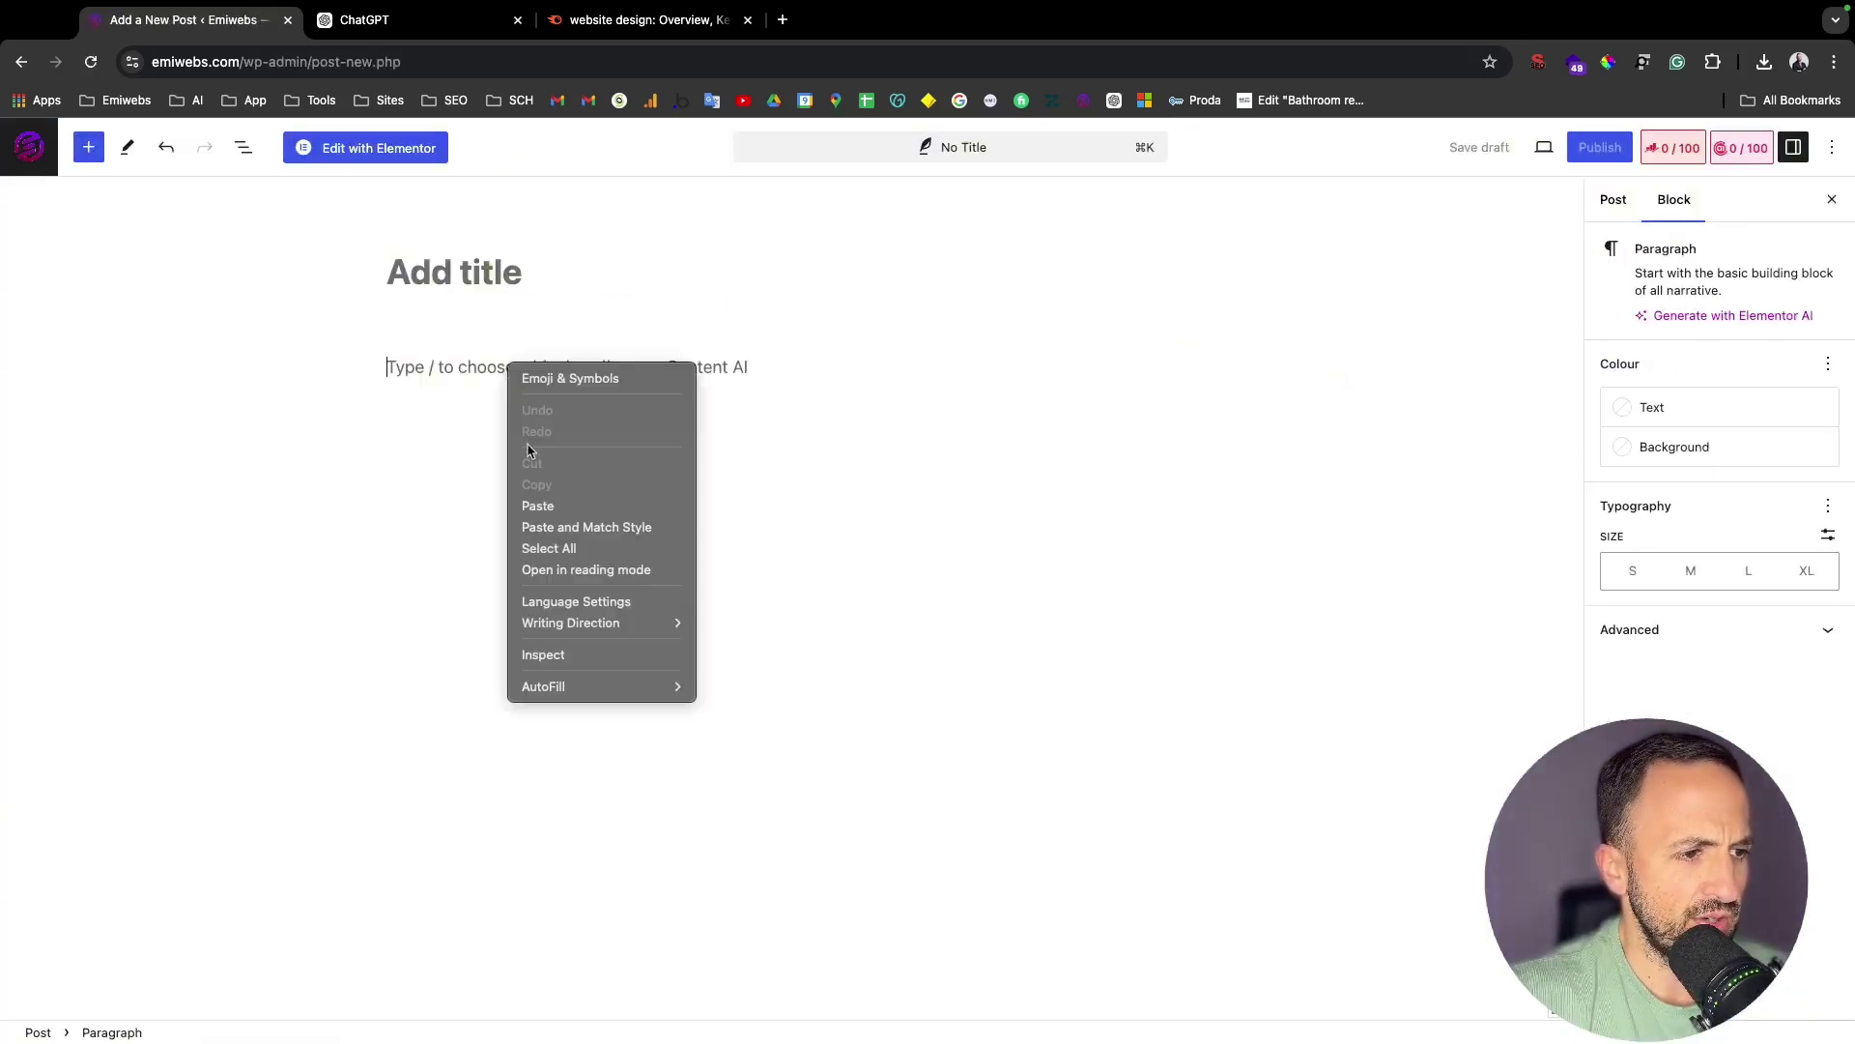
{"action": "left_click", "coordinate": [538, 505]}
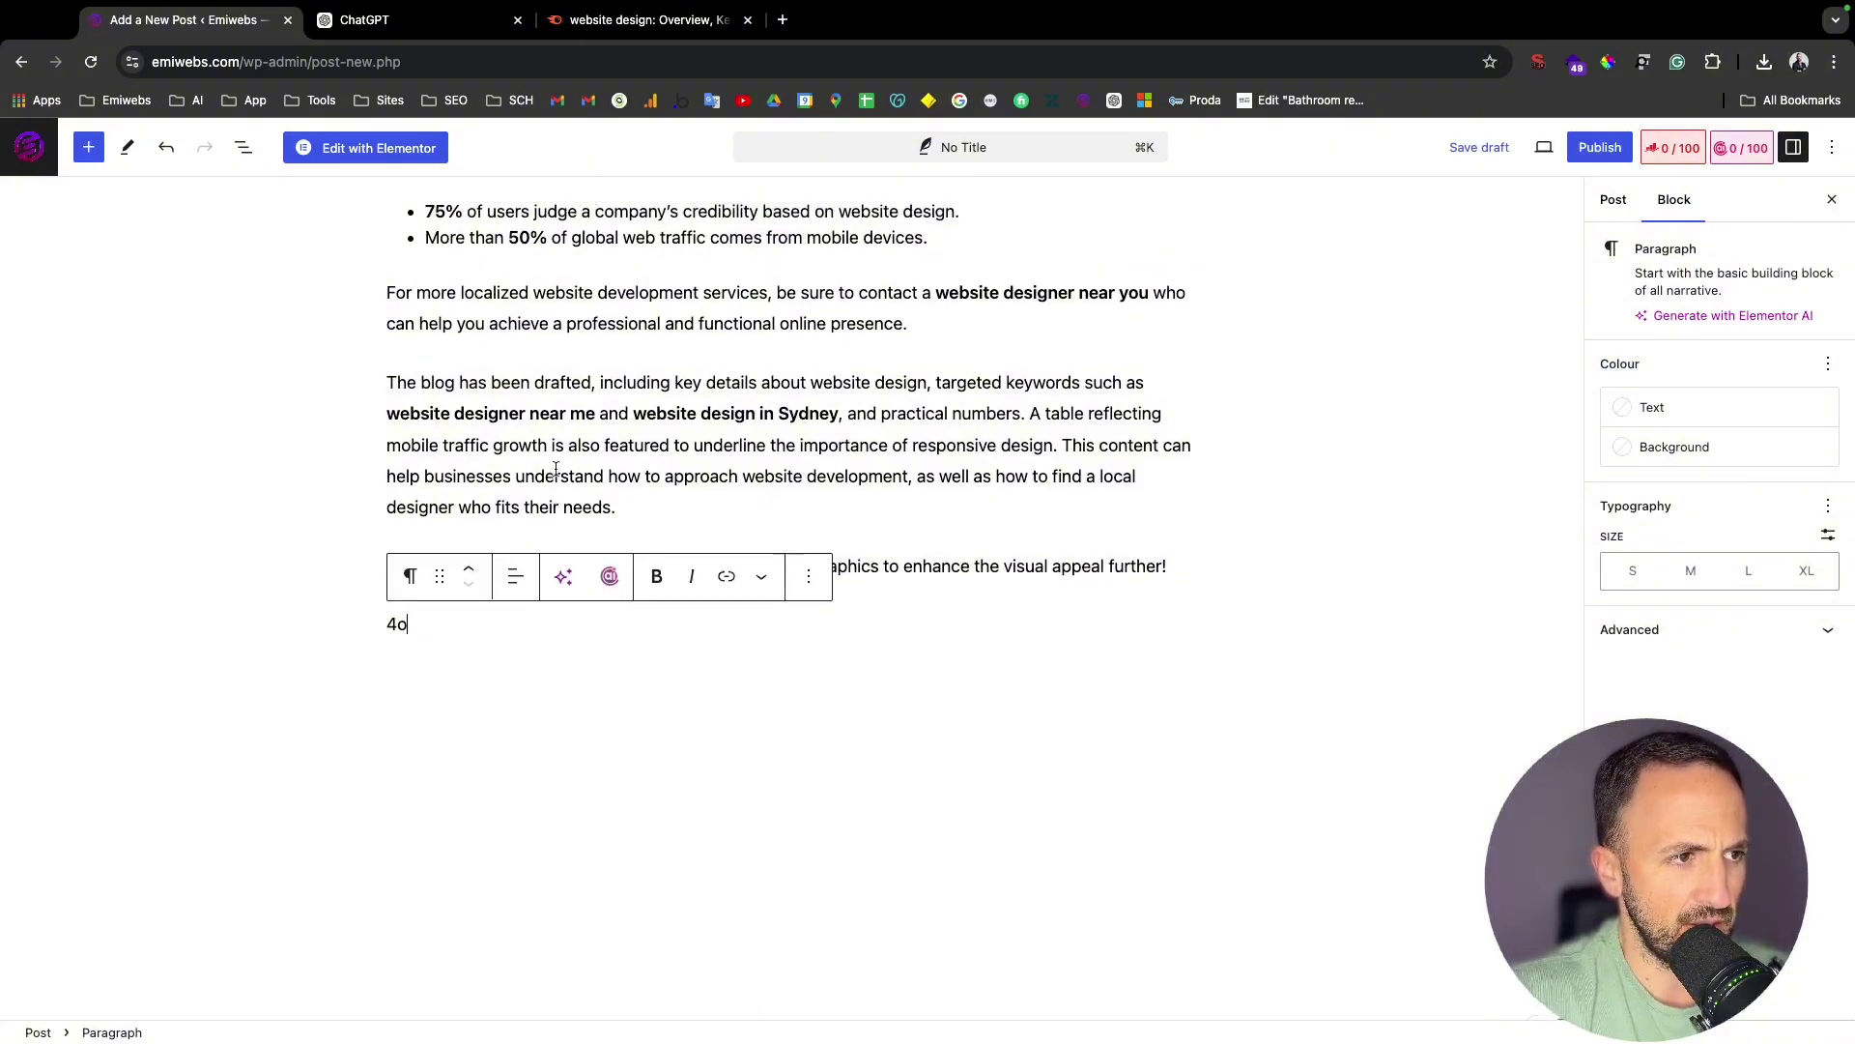
- Return to the 'The Ultimate Guide to Website Design' heading and place the caret in the empty title
{"action": "scroll", "coordinate": [558, 464], "scroll_direction": "up", "scroll_amount": 20}
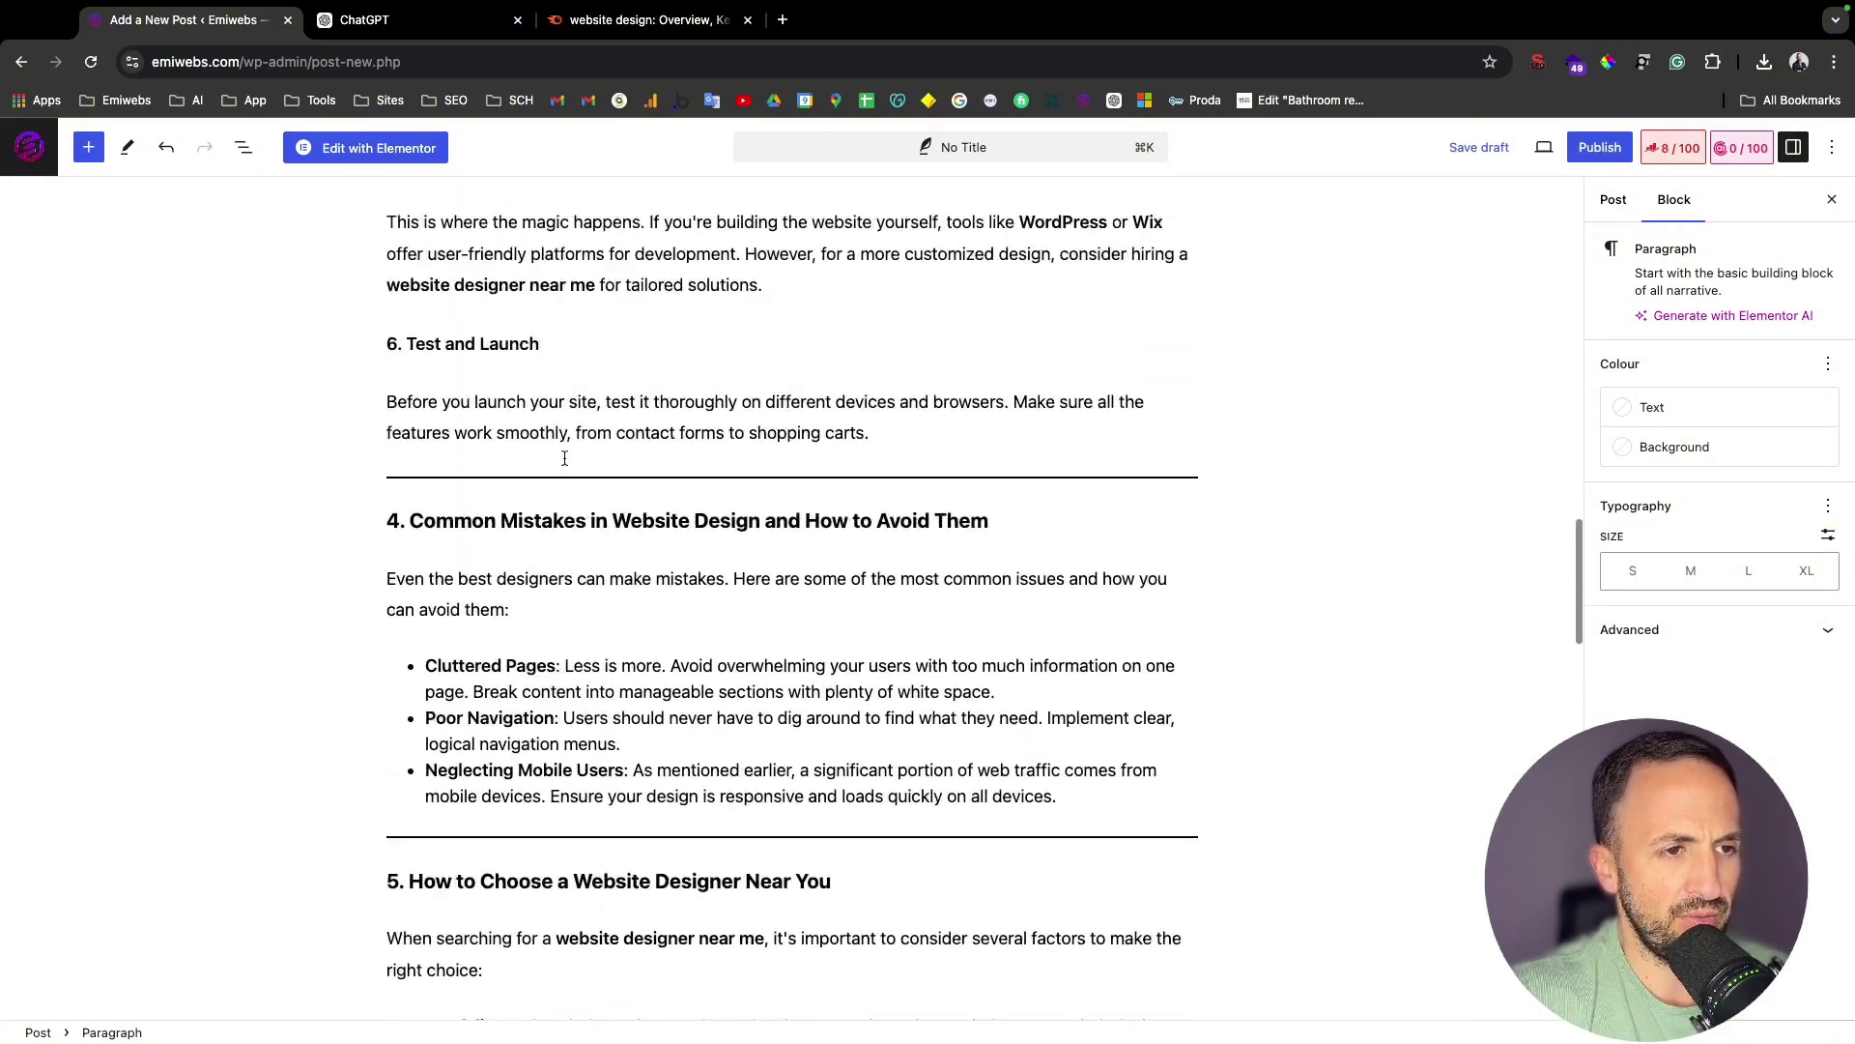
{"action": "scroll", "coordinate": [564, 458], "scroll_direction": "up", "scroll_amount": 15}
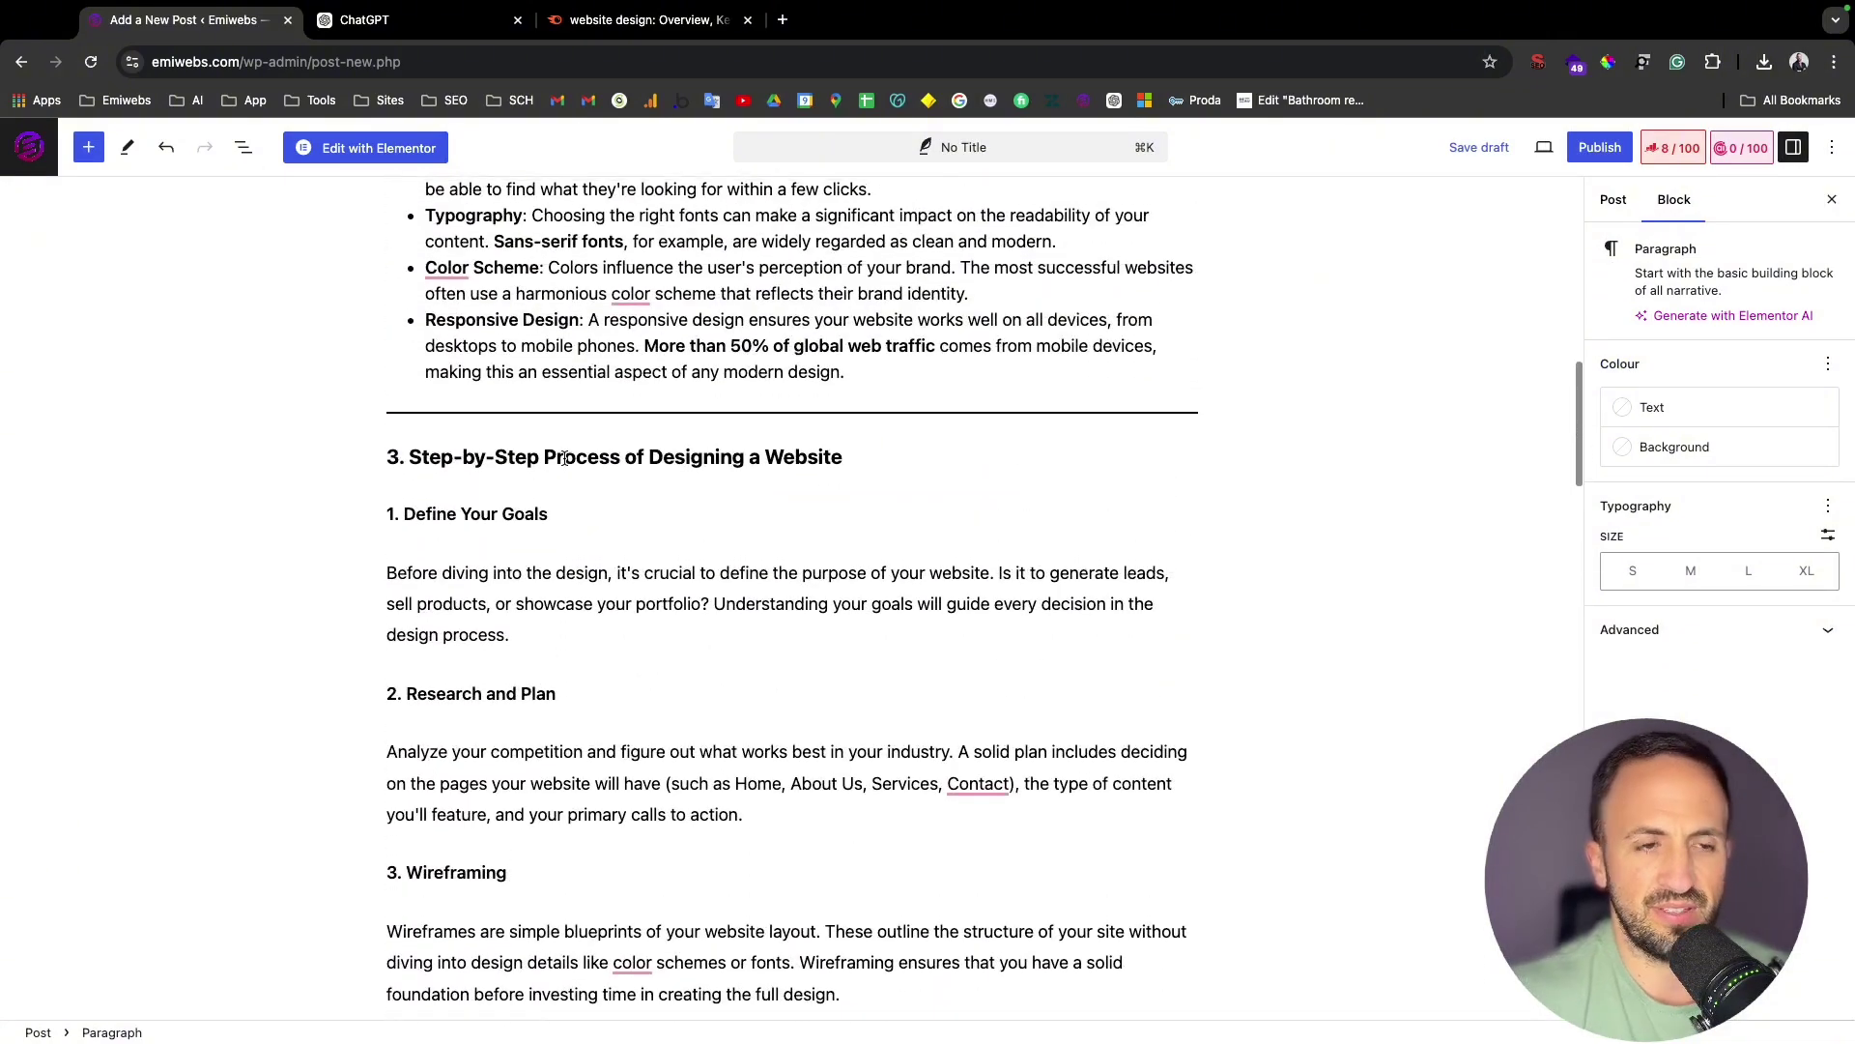
{"action": "scroll", "coordinate": [566, 460], "scroll_direction": "up", "scroll_amount": 15}
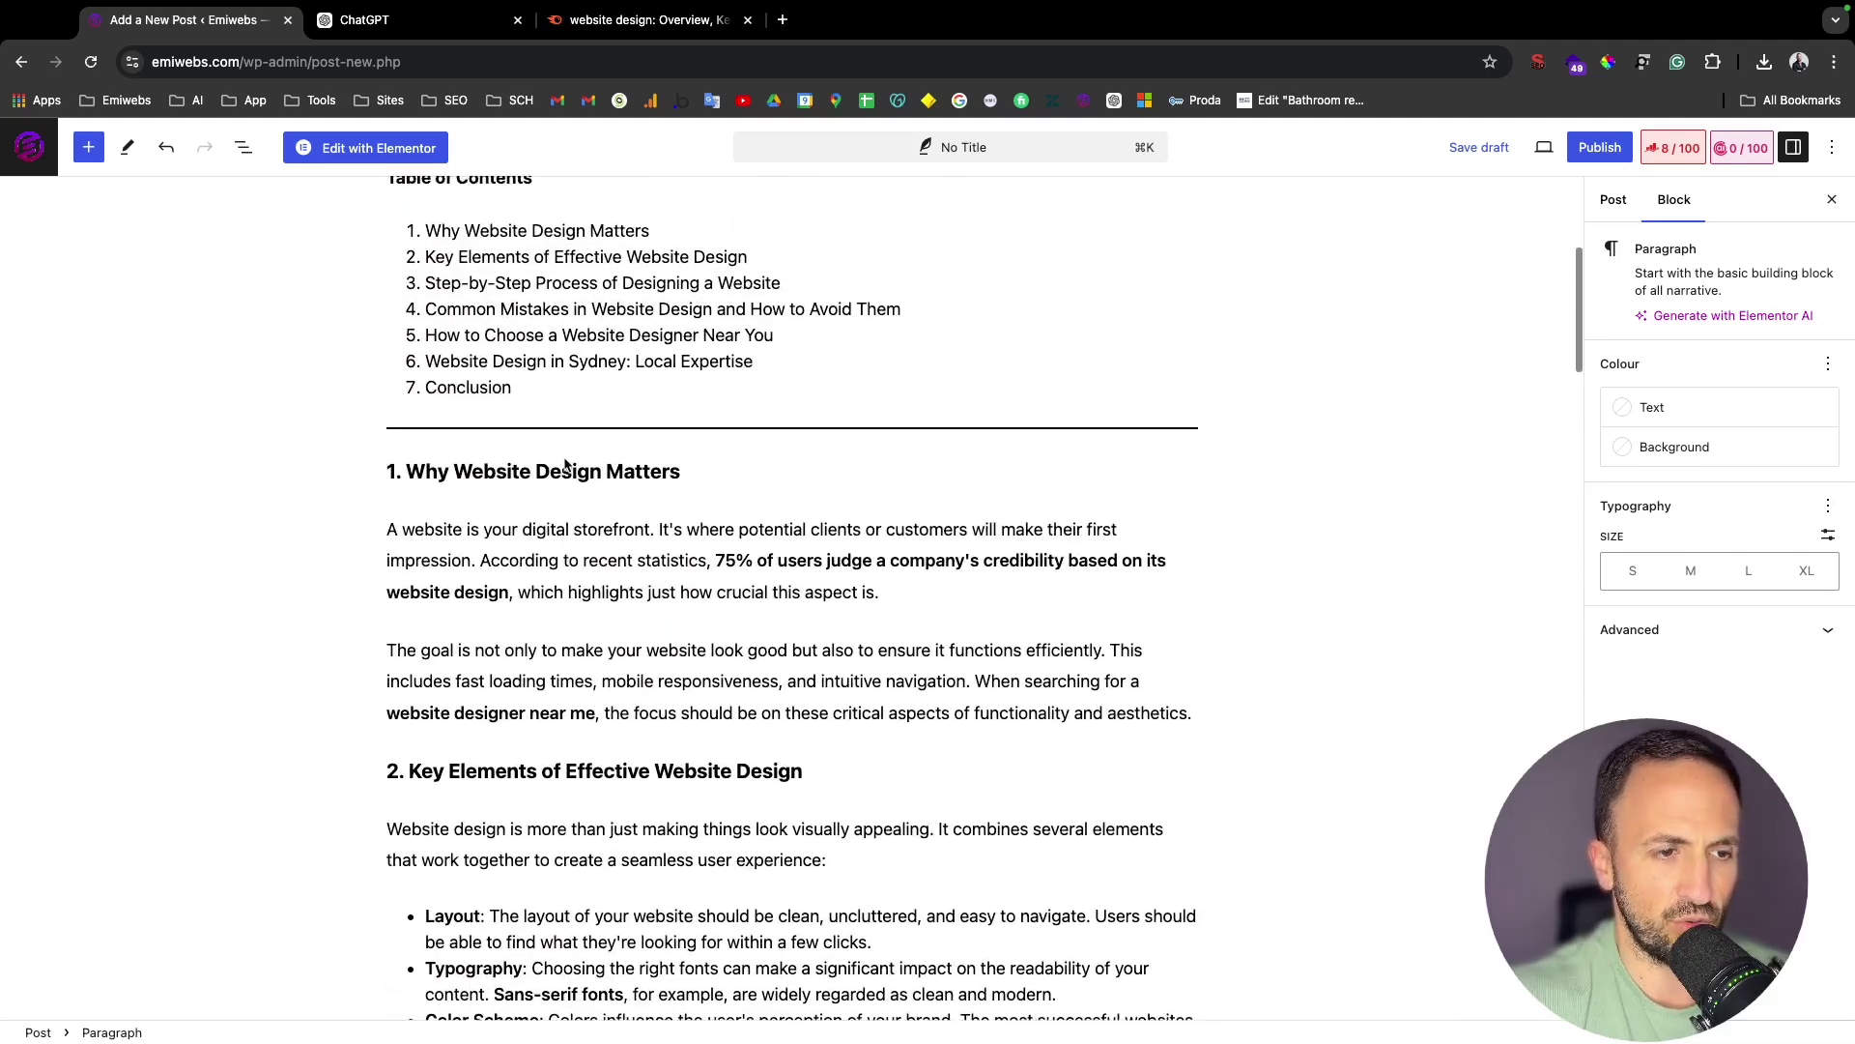
{"action": "scroll", "coordinate": [566, 464], "scroll_direction": "up", "scroll_amount": 2}
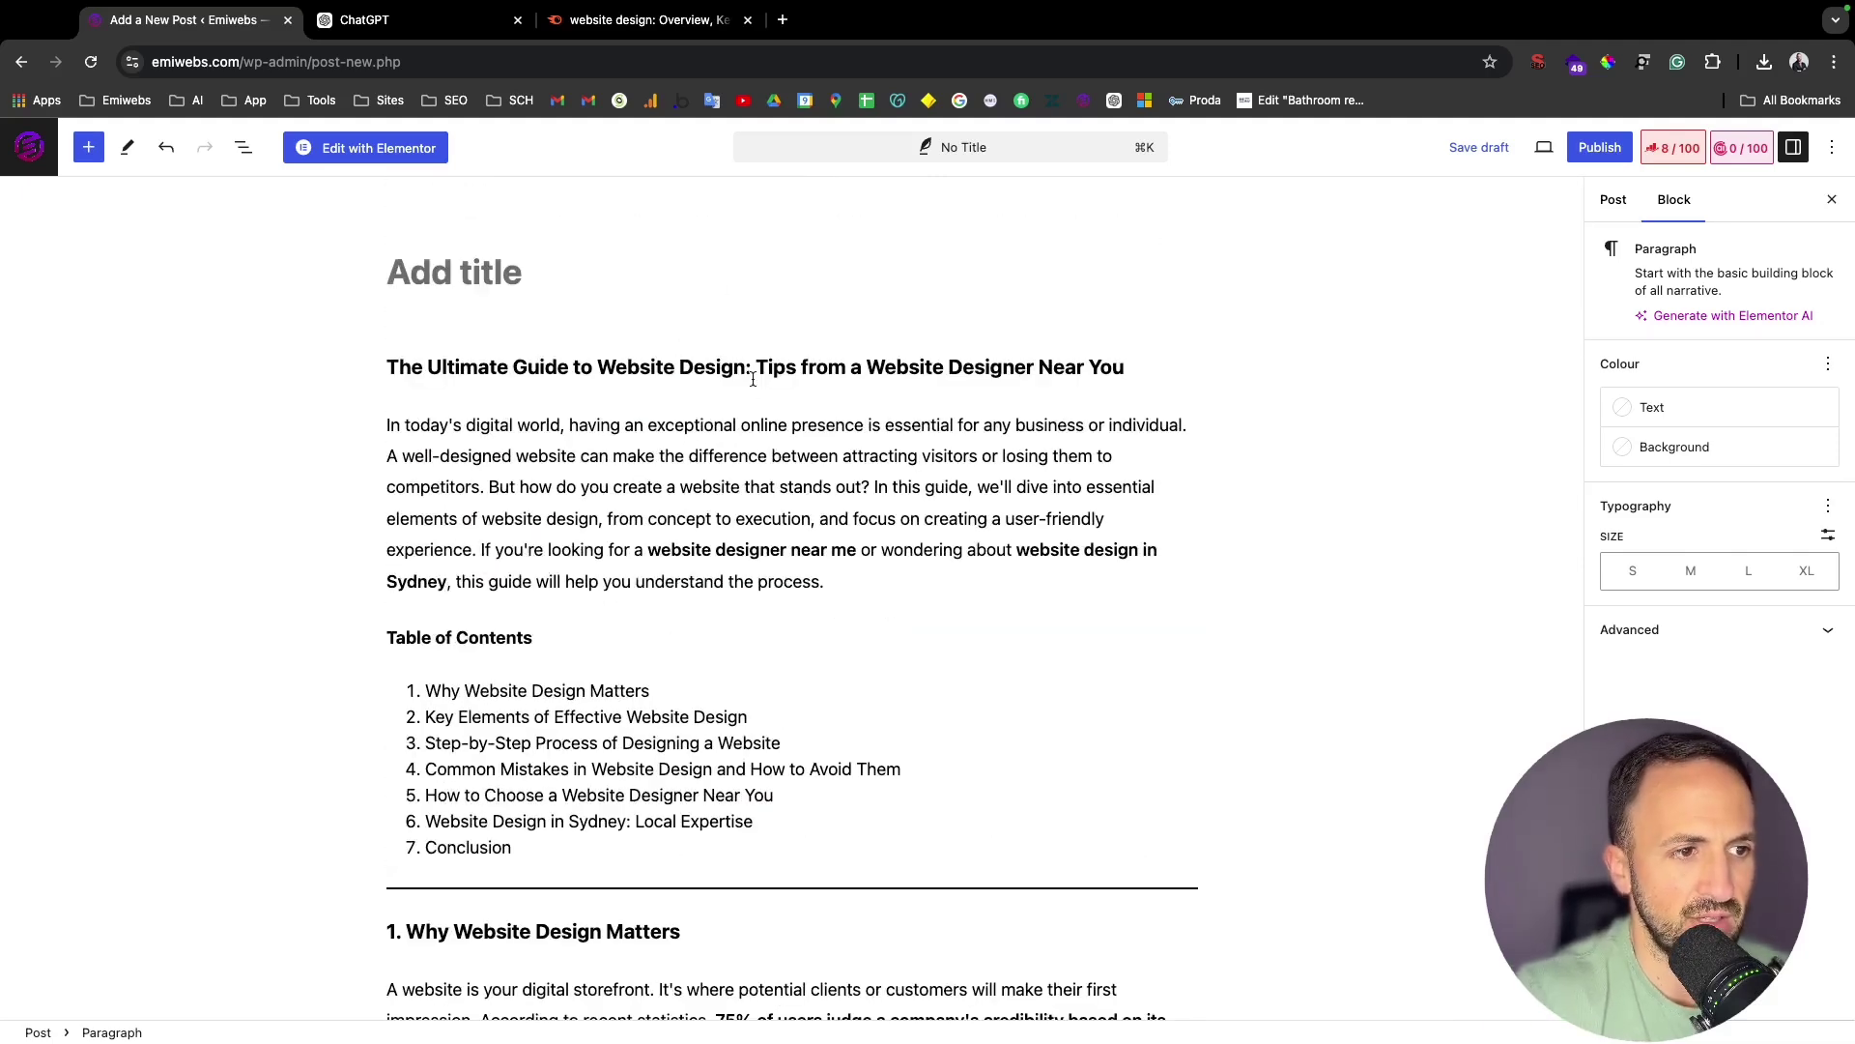
{"action": "left_click_drag", "start_coordinate": [753, 379], "coordinate": [346, 381]}
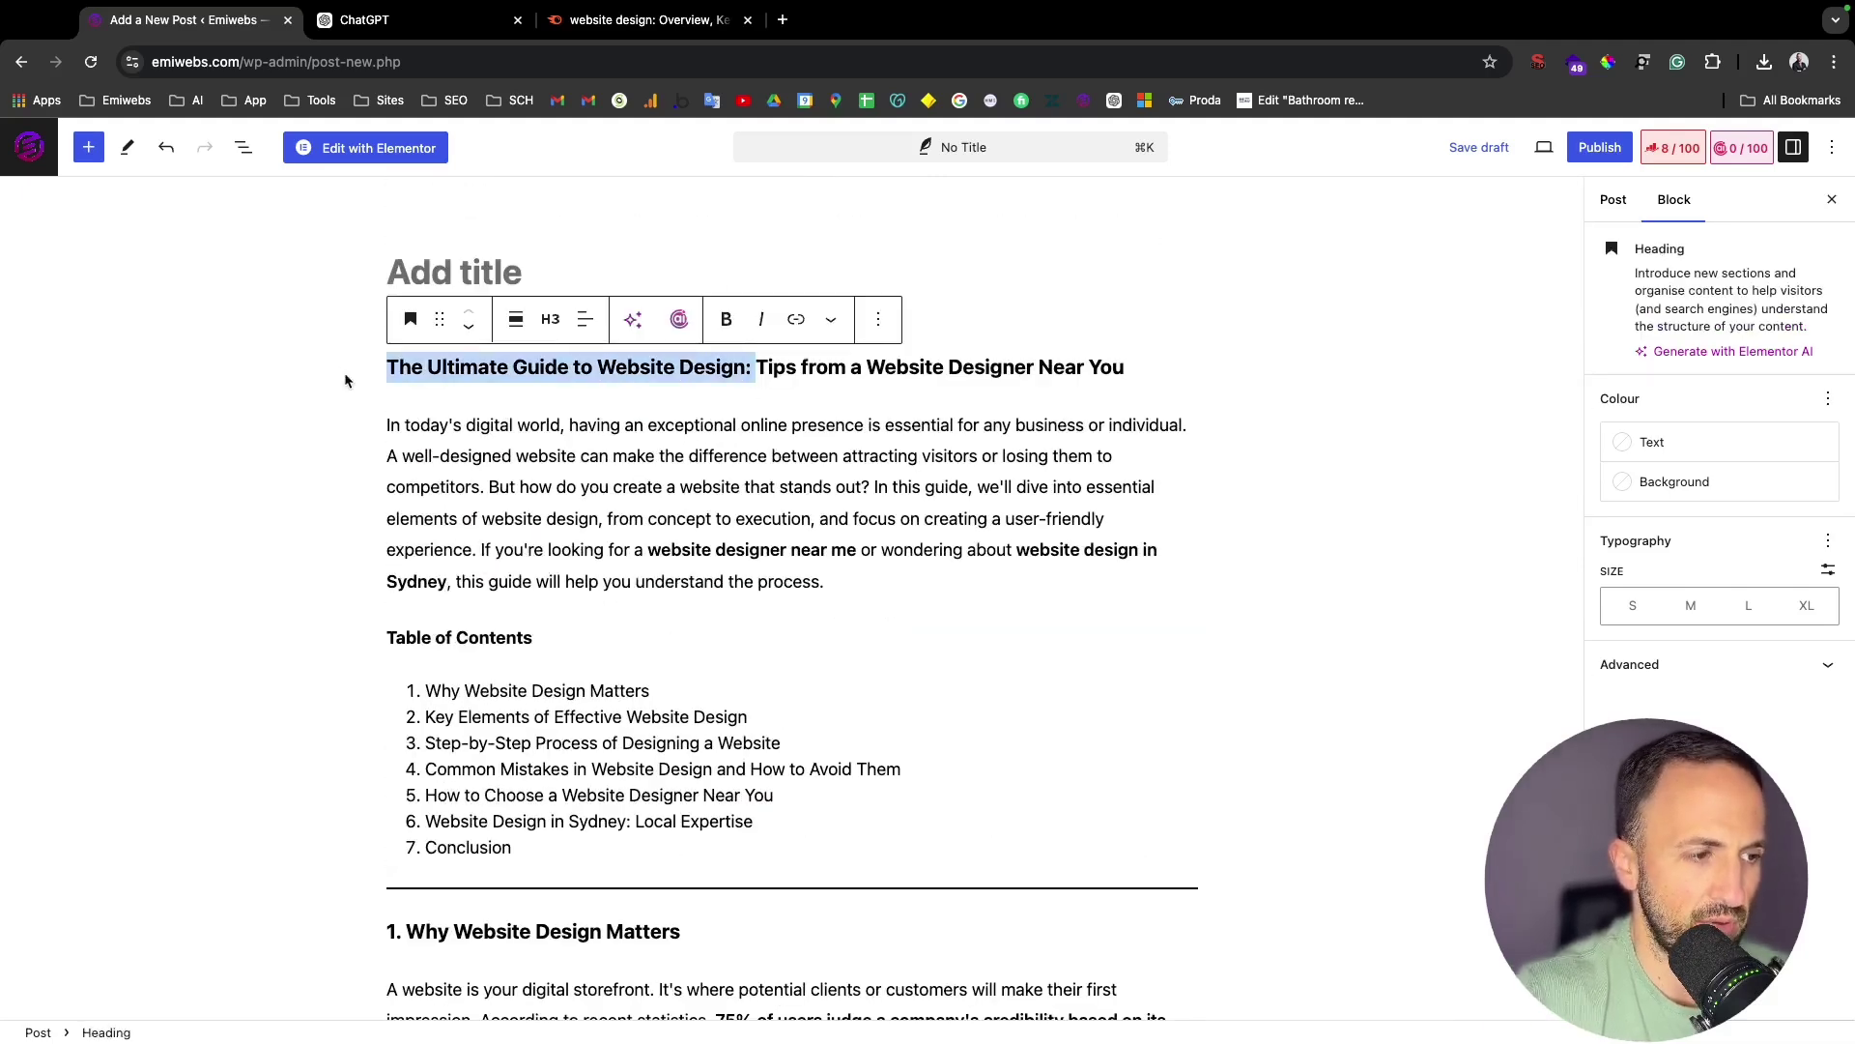
{"action": "left_click", "coordinate": [522, 486]}
{"action": "left_click", "coordinate": [510, 275]}
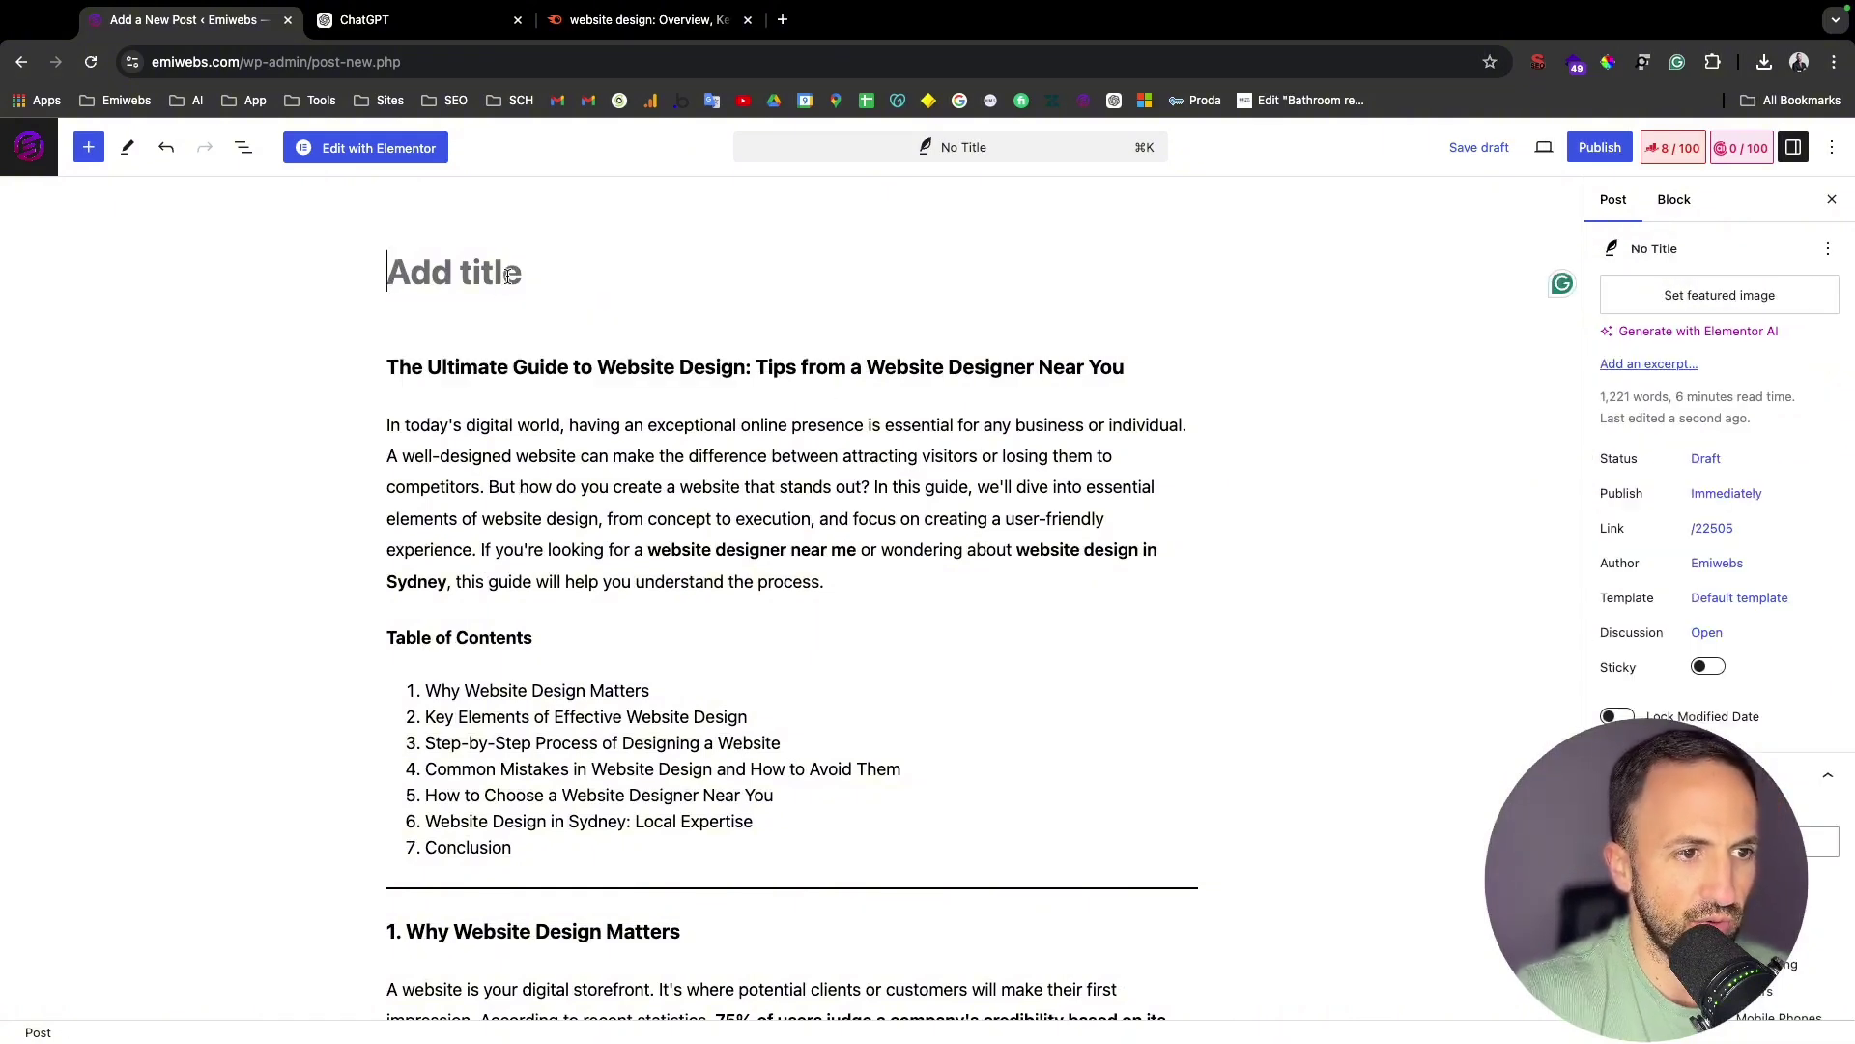
- Ask ChatGPT to 'Create a SEO title and metadescription for that blog'
{"action": "left_click", "coordinate": [853, 379]}
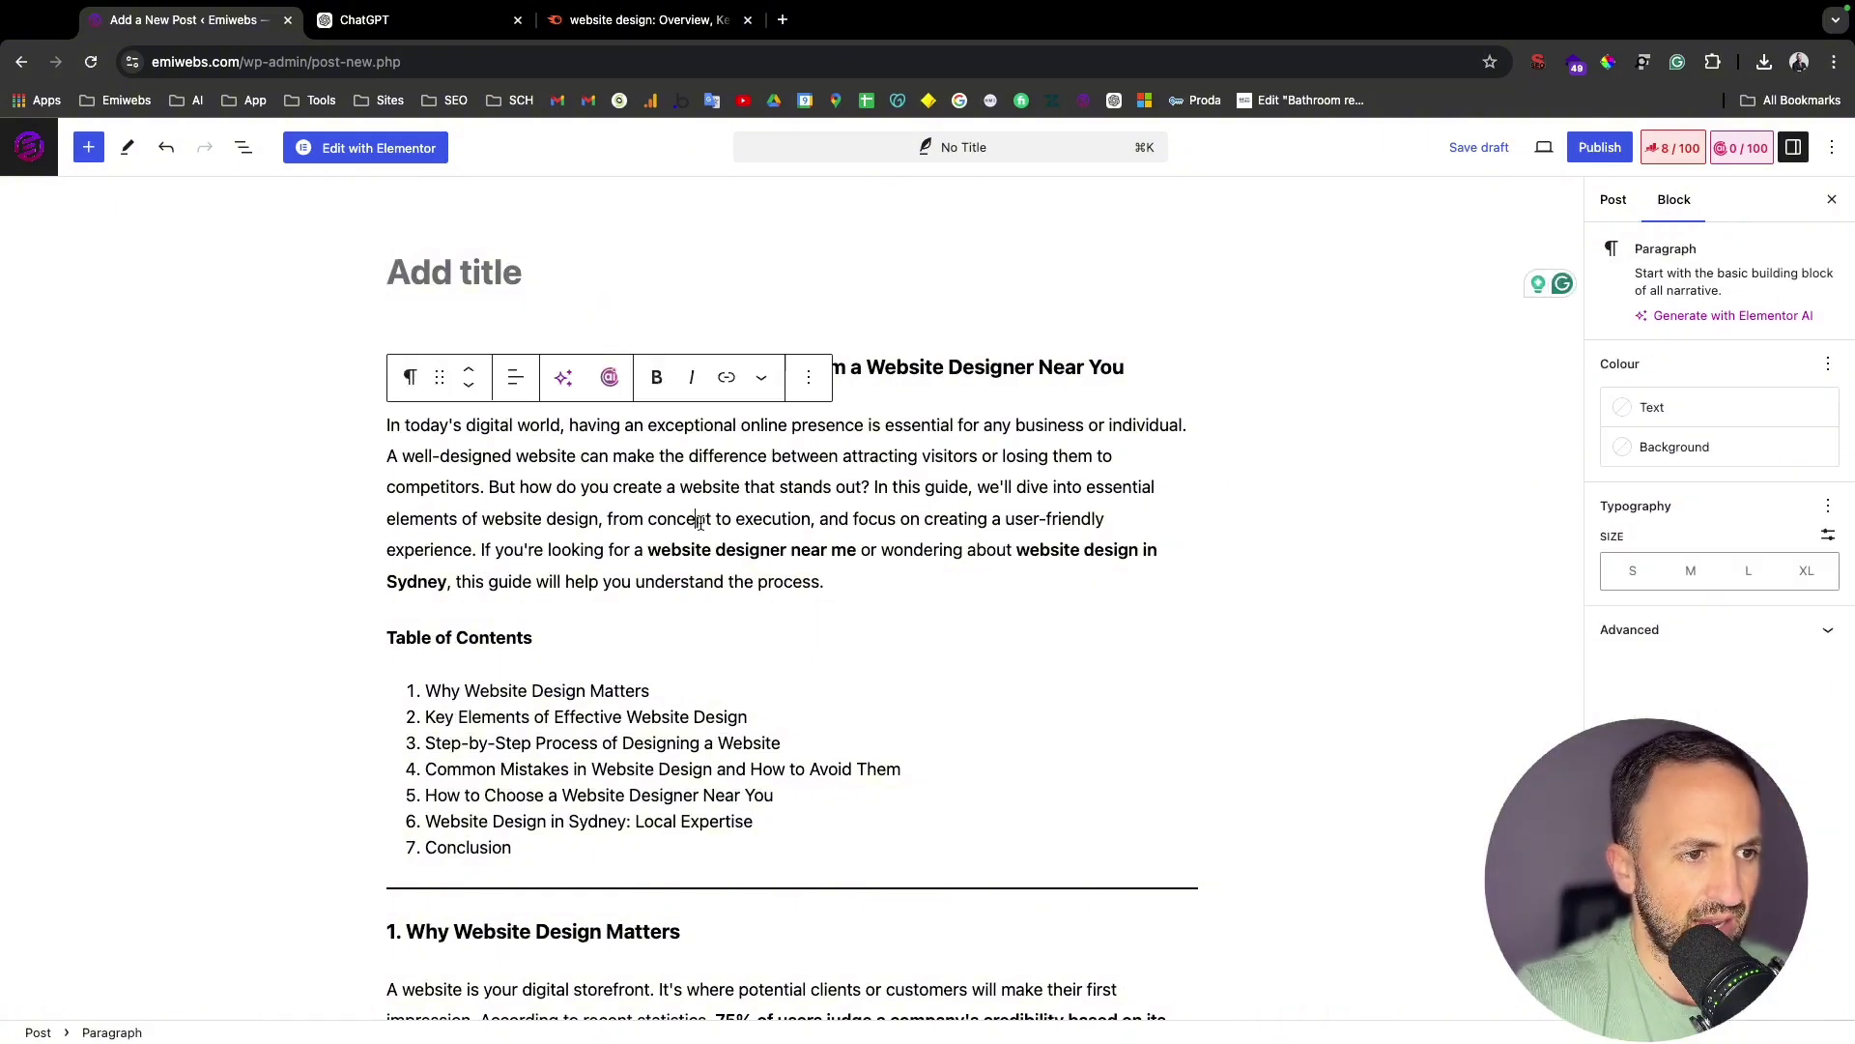
{"action": "left_click", "coordinate": [422, 26]}
{"action": "left_click", "coordinate": [623, 976]}
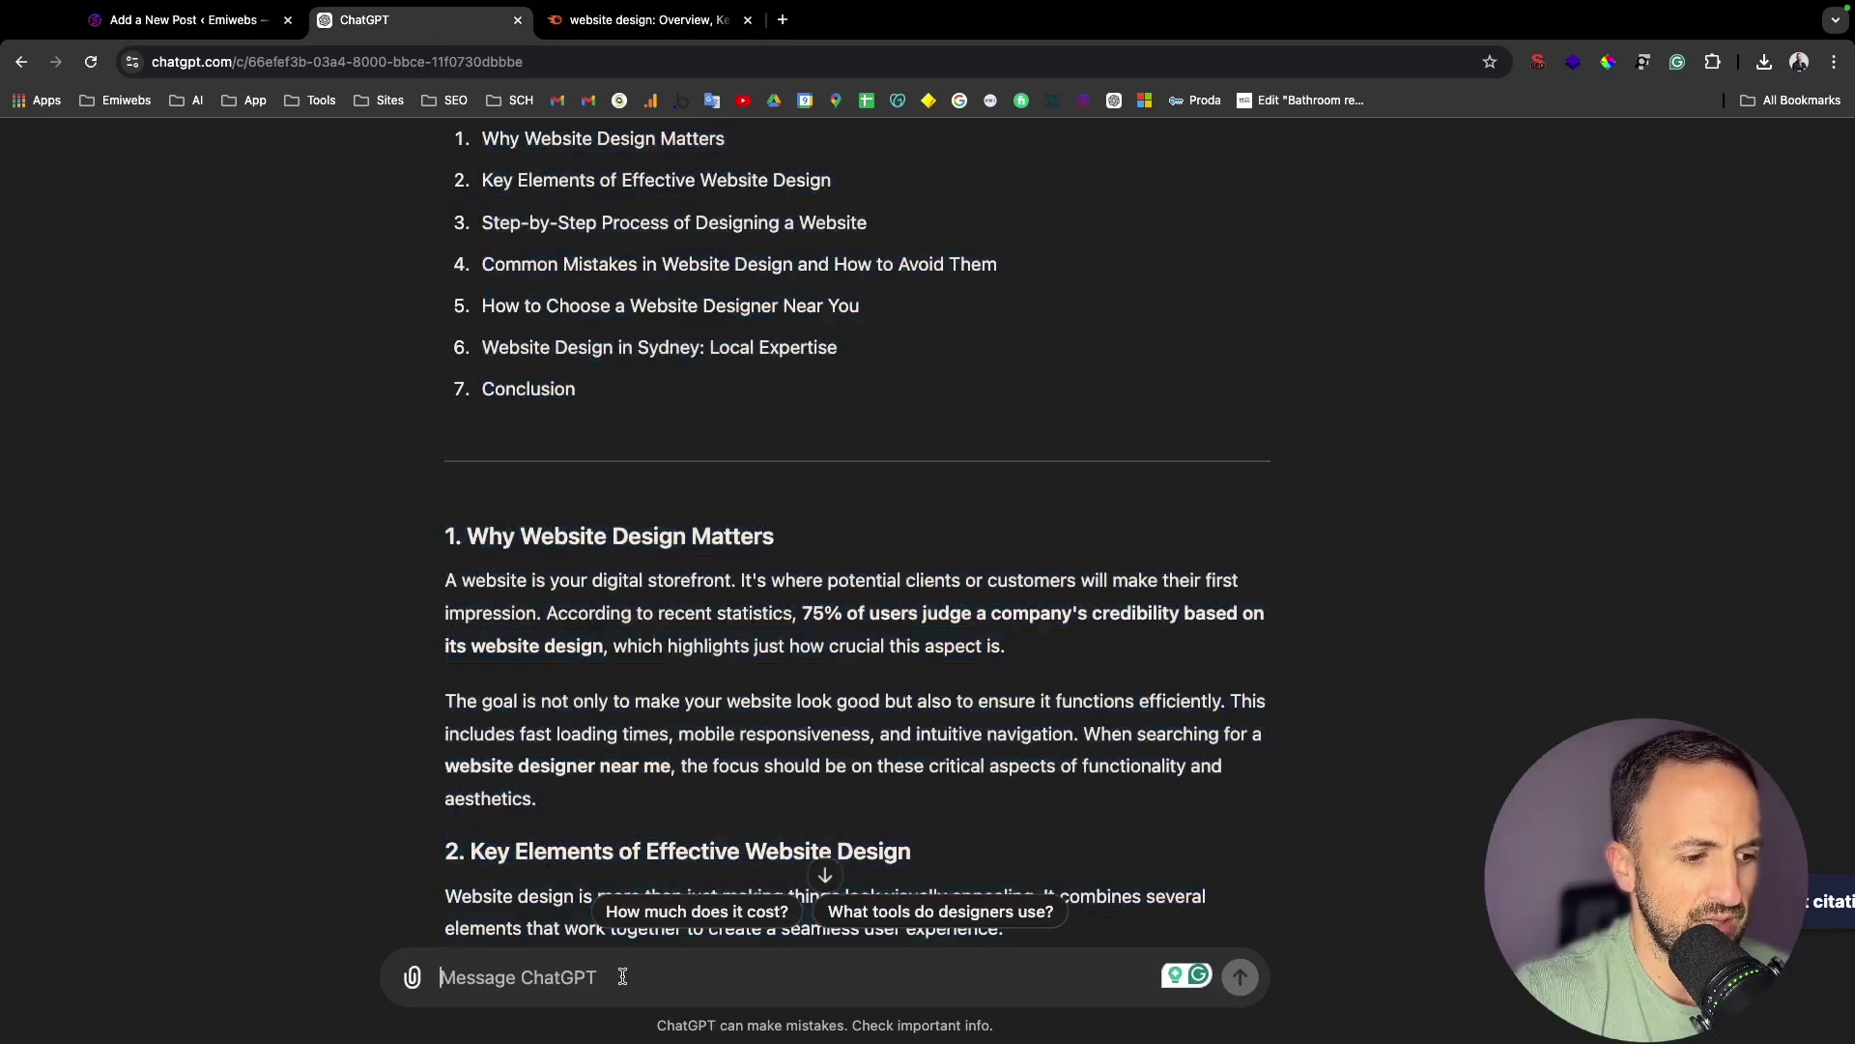
{"action": "type", "text": "Create a"}
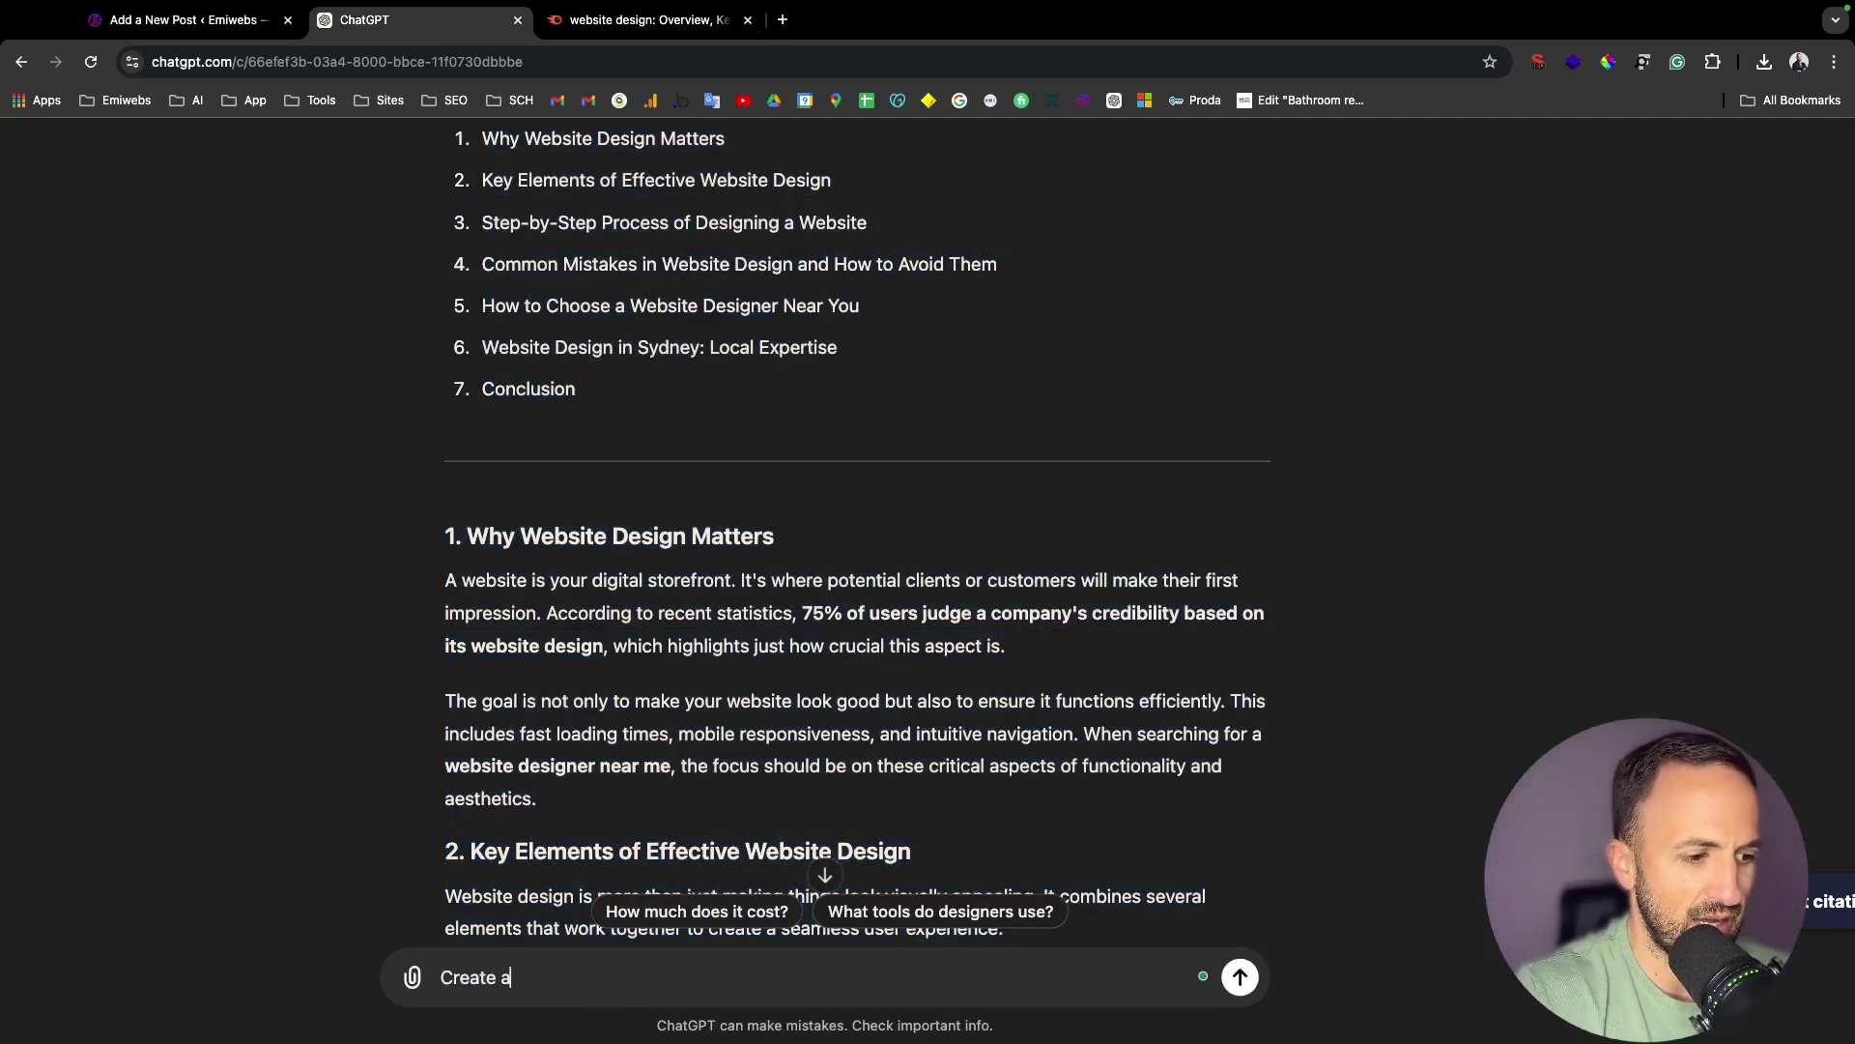
{"action": "type", "text": " SEO "}
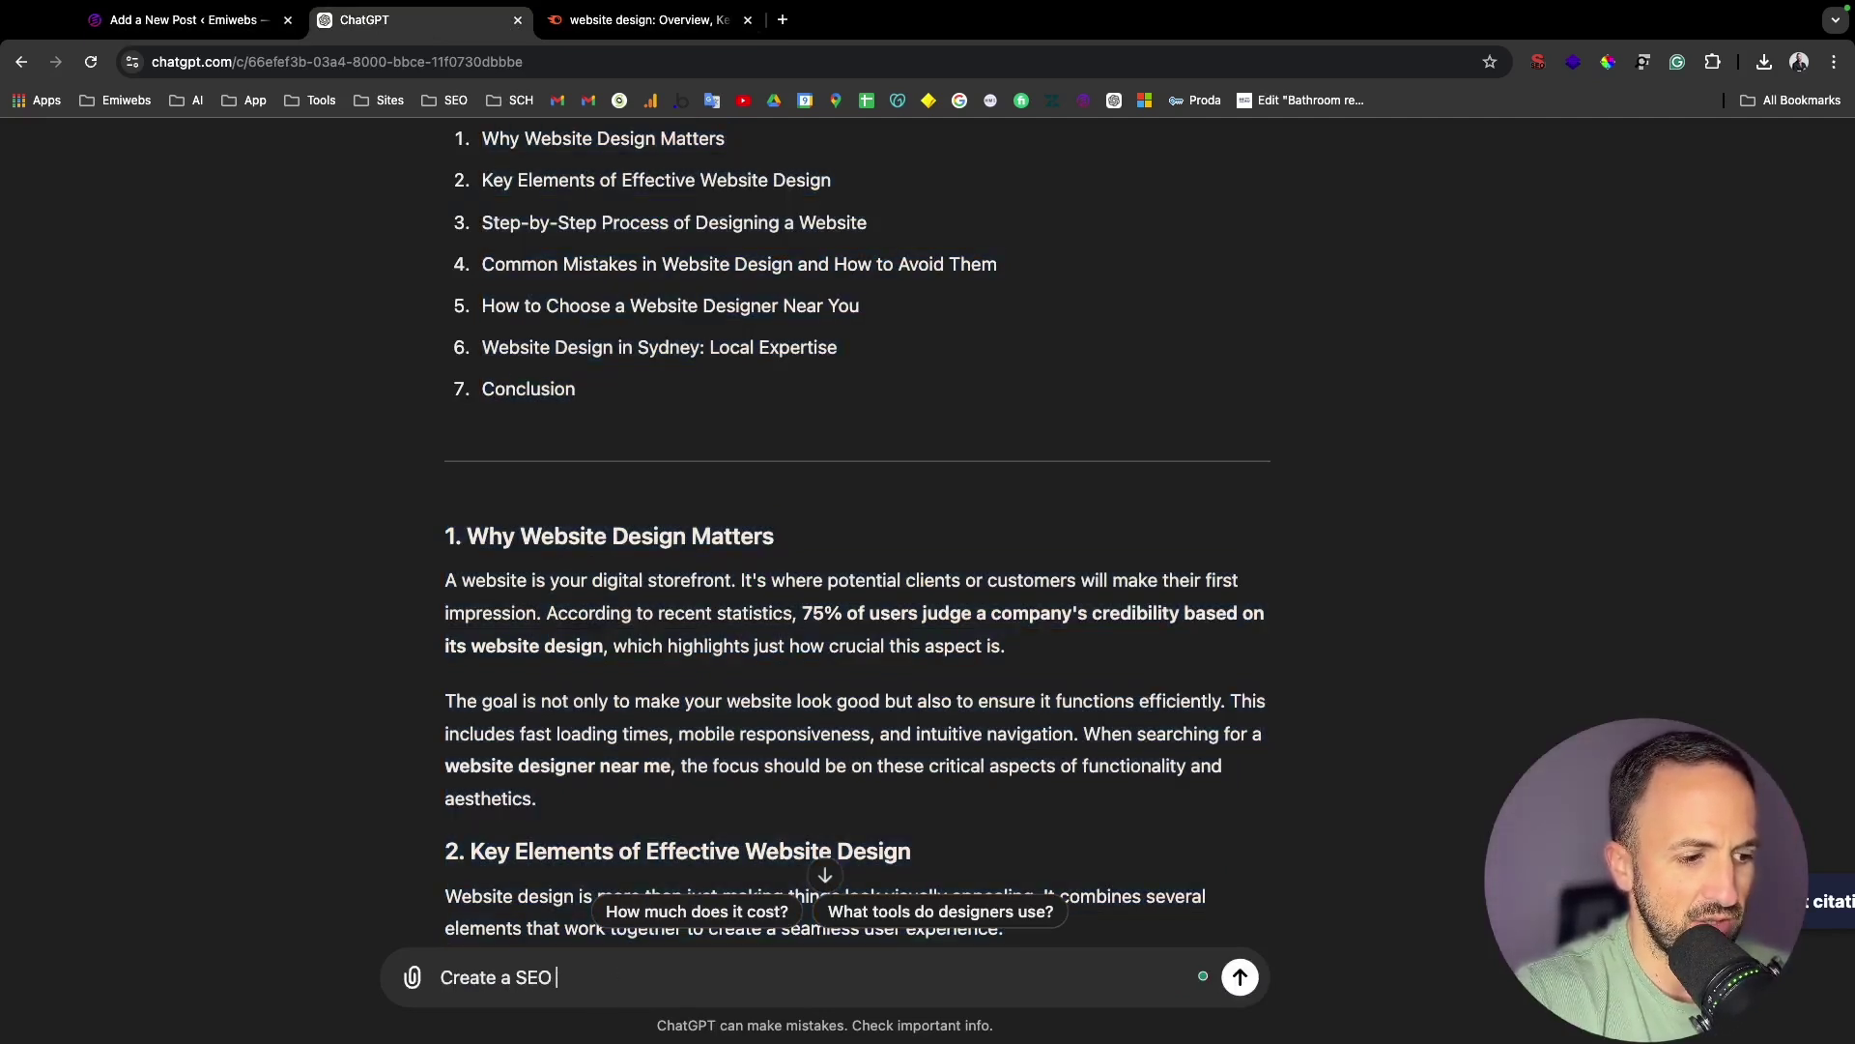
{"action": "type", "text": "title and meta"}
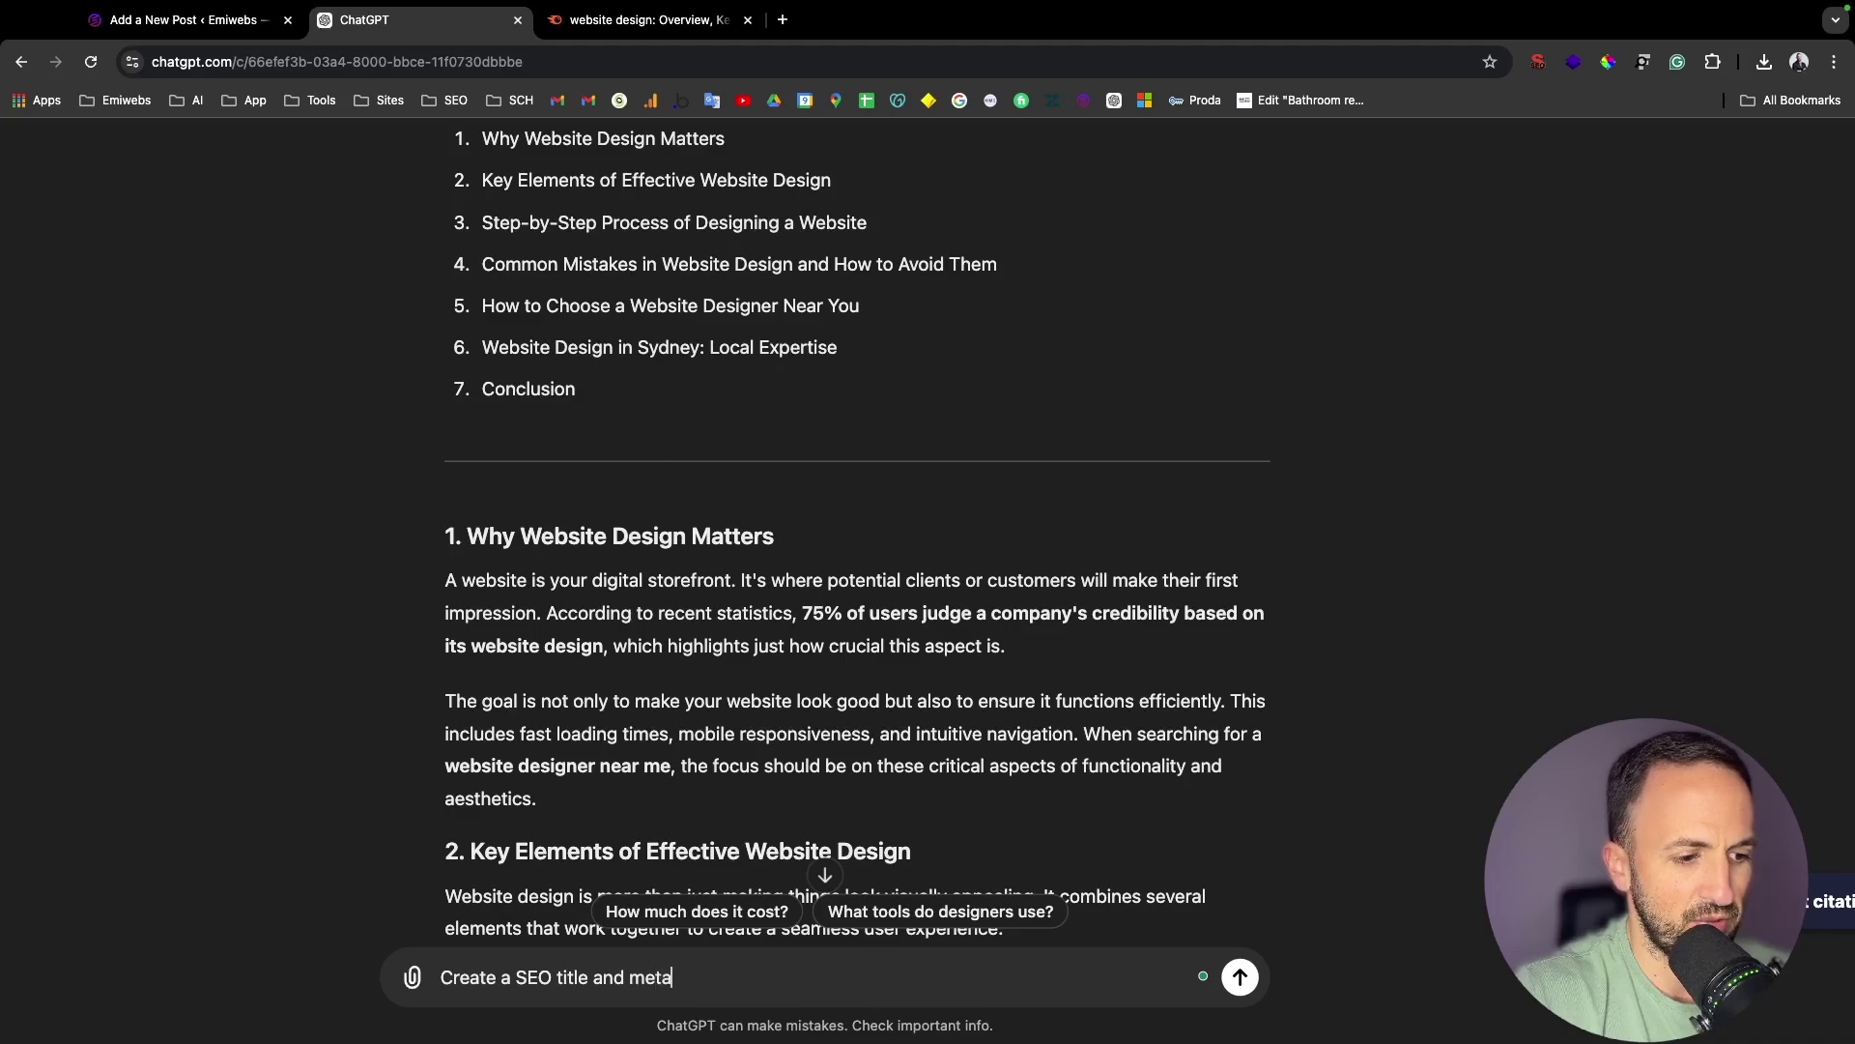
{"action": "type", "text": "description for tha"}
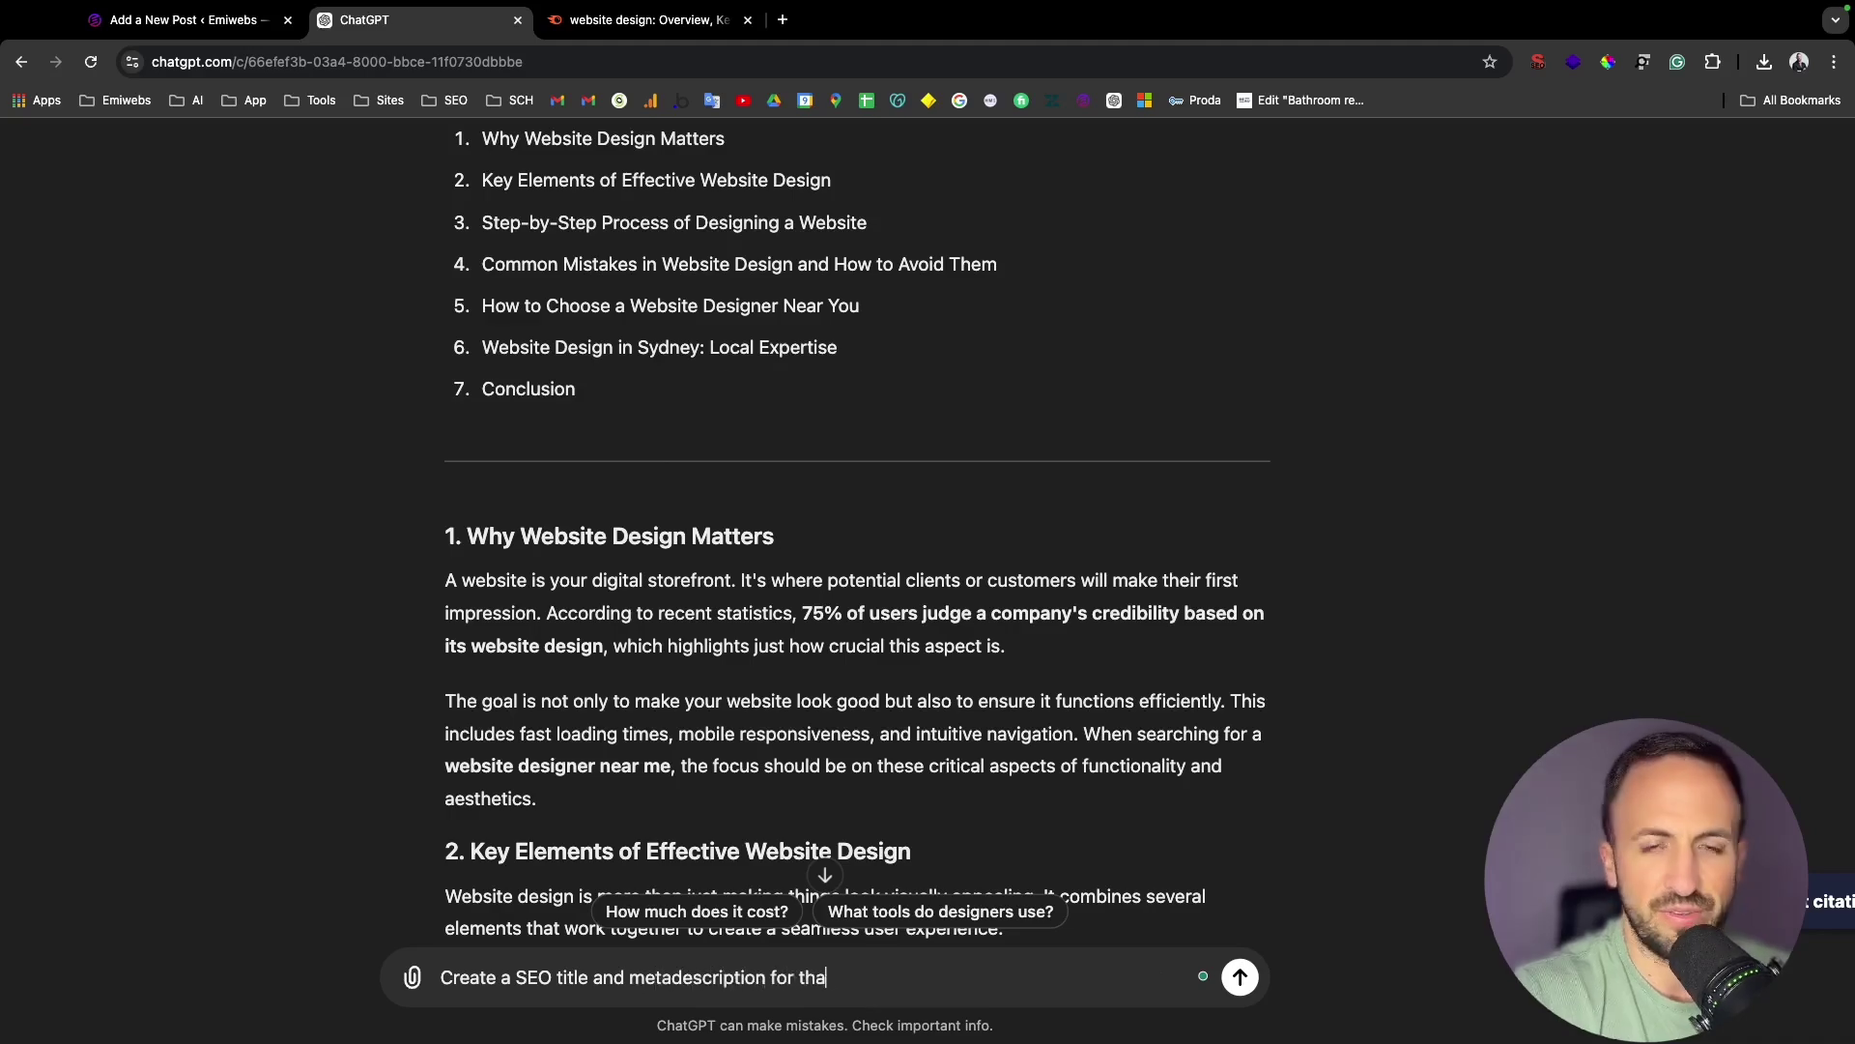
{"action": "type", "text": "t blog"}
{"action": "key", "text": "Return"}
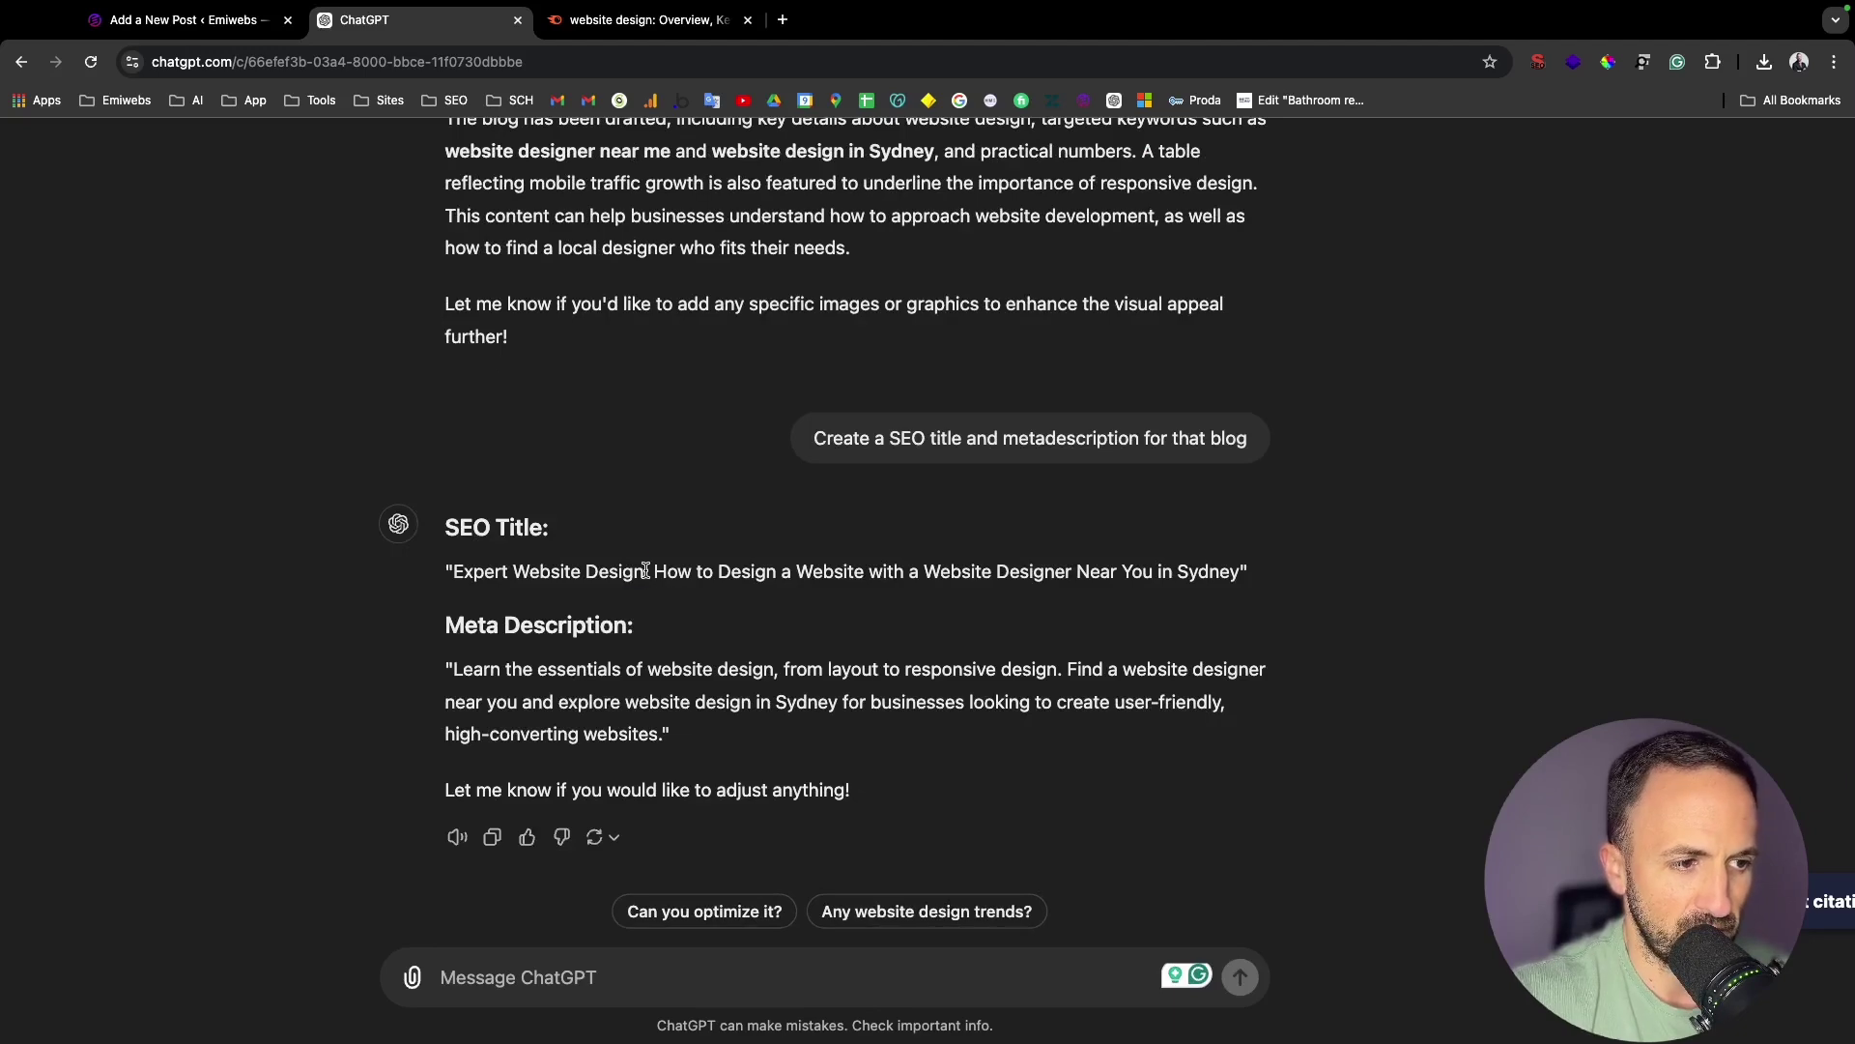
- Copy 'Expert Website Design' from ChatGPT's SEO title and paste it as the post title
{"action": "left_click_drag", "start_coordinate": [647, 572], "coordinate": [451, 572]}
{"action": "key", "text": "super+c"}
{"action": "left_click", "coordinate": [183, 19]}
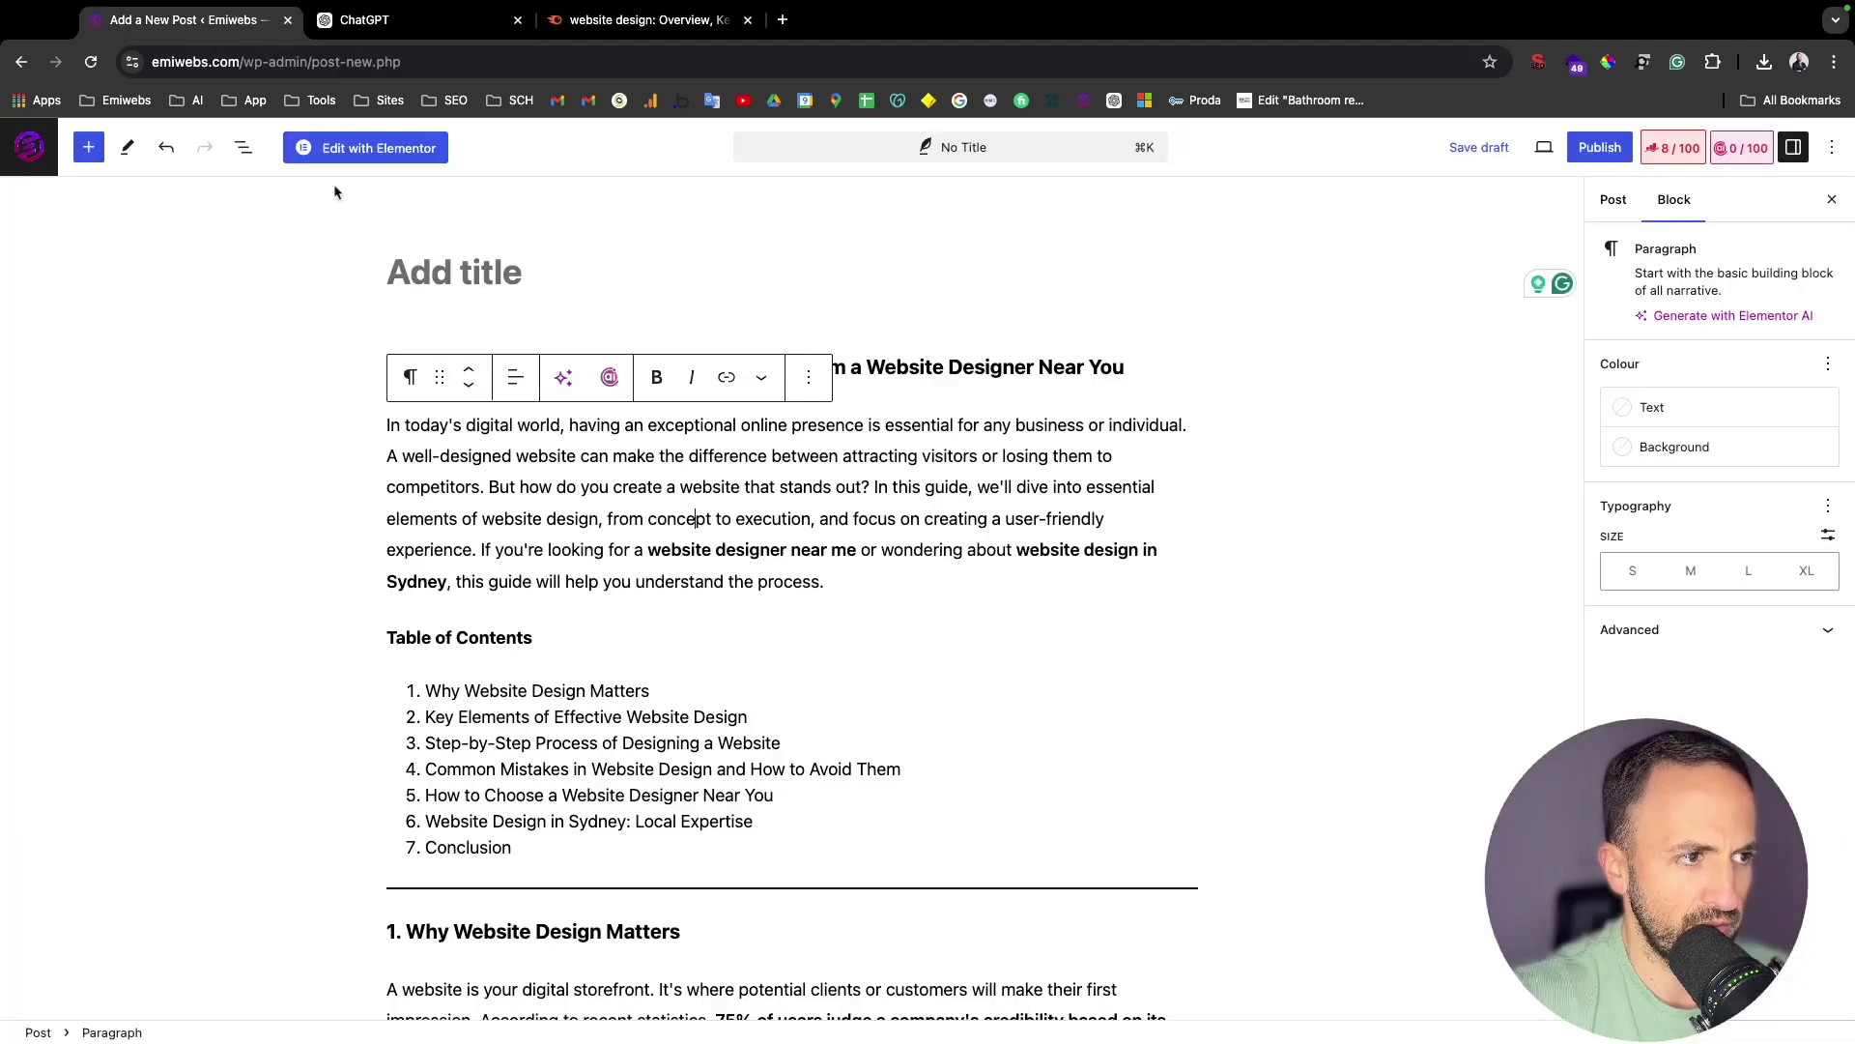
{"action": "left_click", "coordinate": [446, 272]}
{"action": "key", "text": "super+v"}
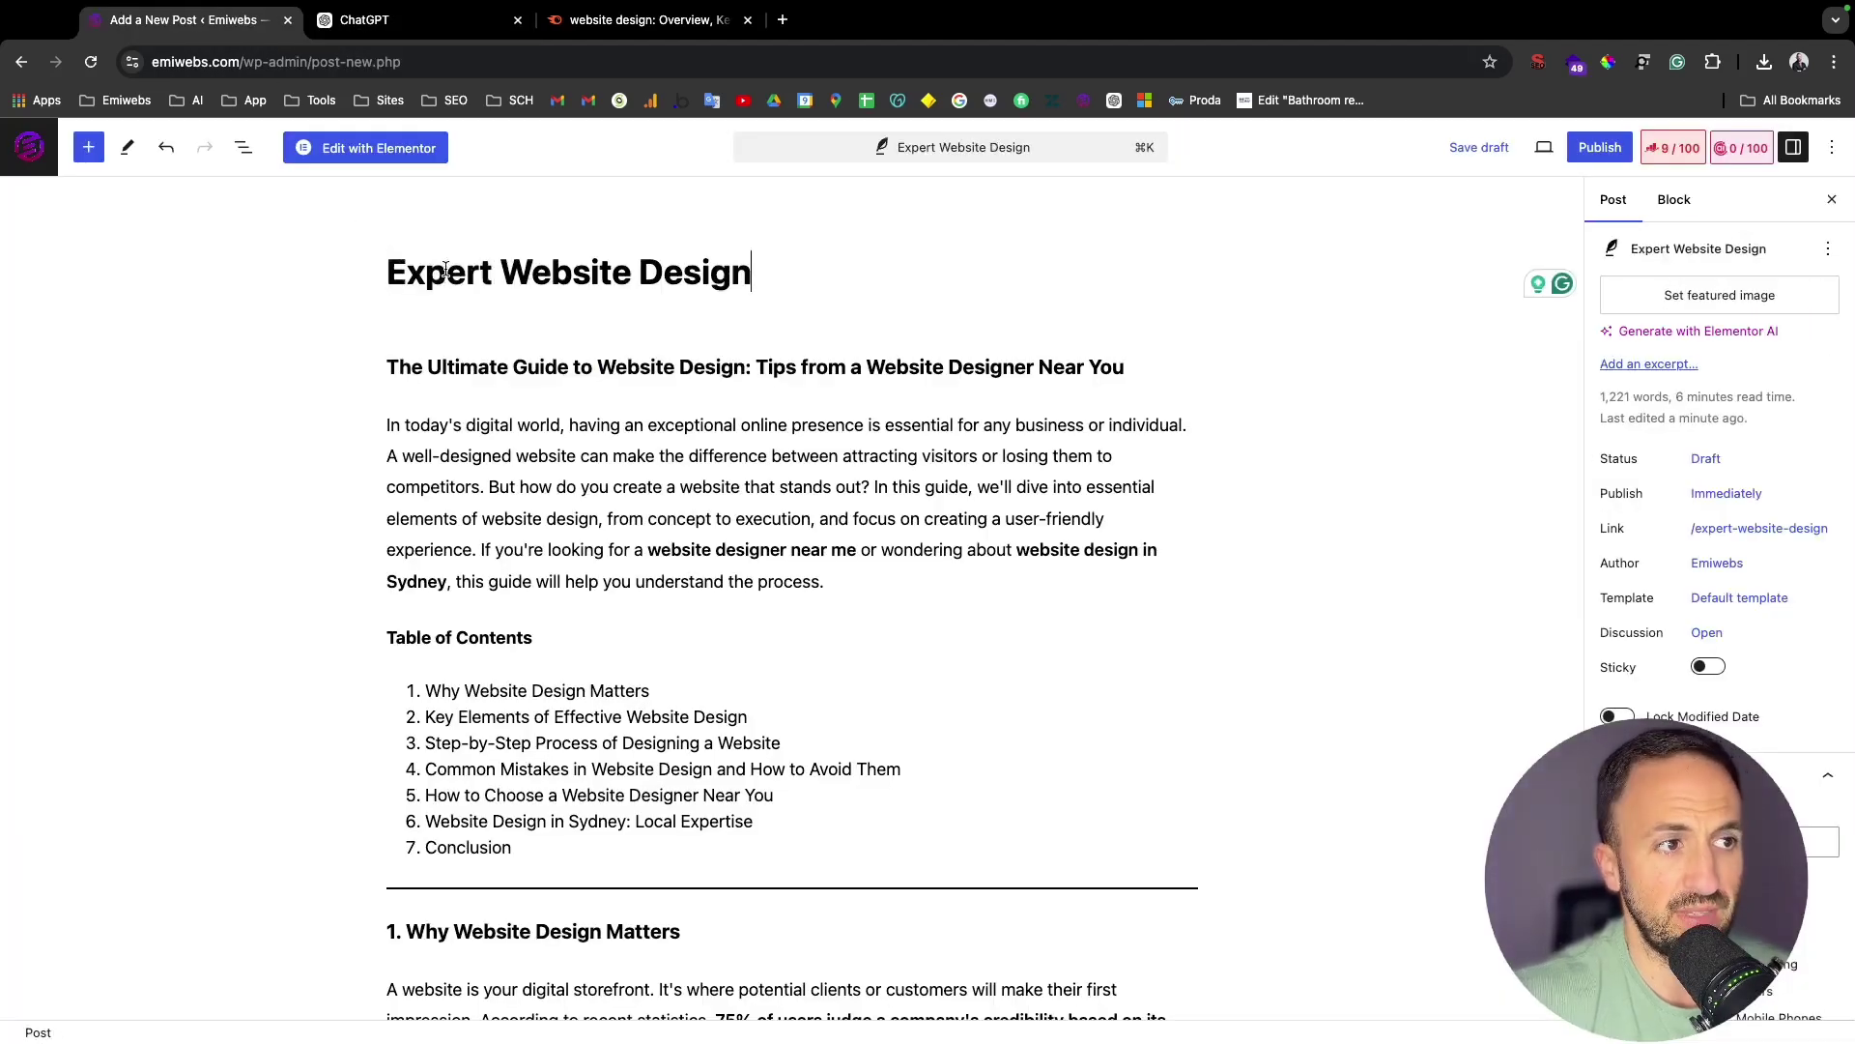
- Select ChatGPT's generated meta description and open the post's Rank Math SEO panel
{"action": "left_click", "coordinate": [505, 33]}
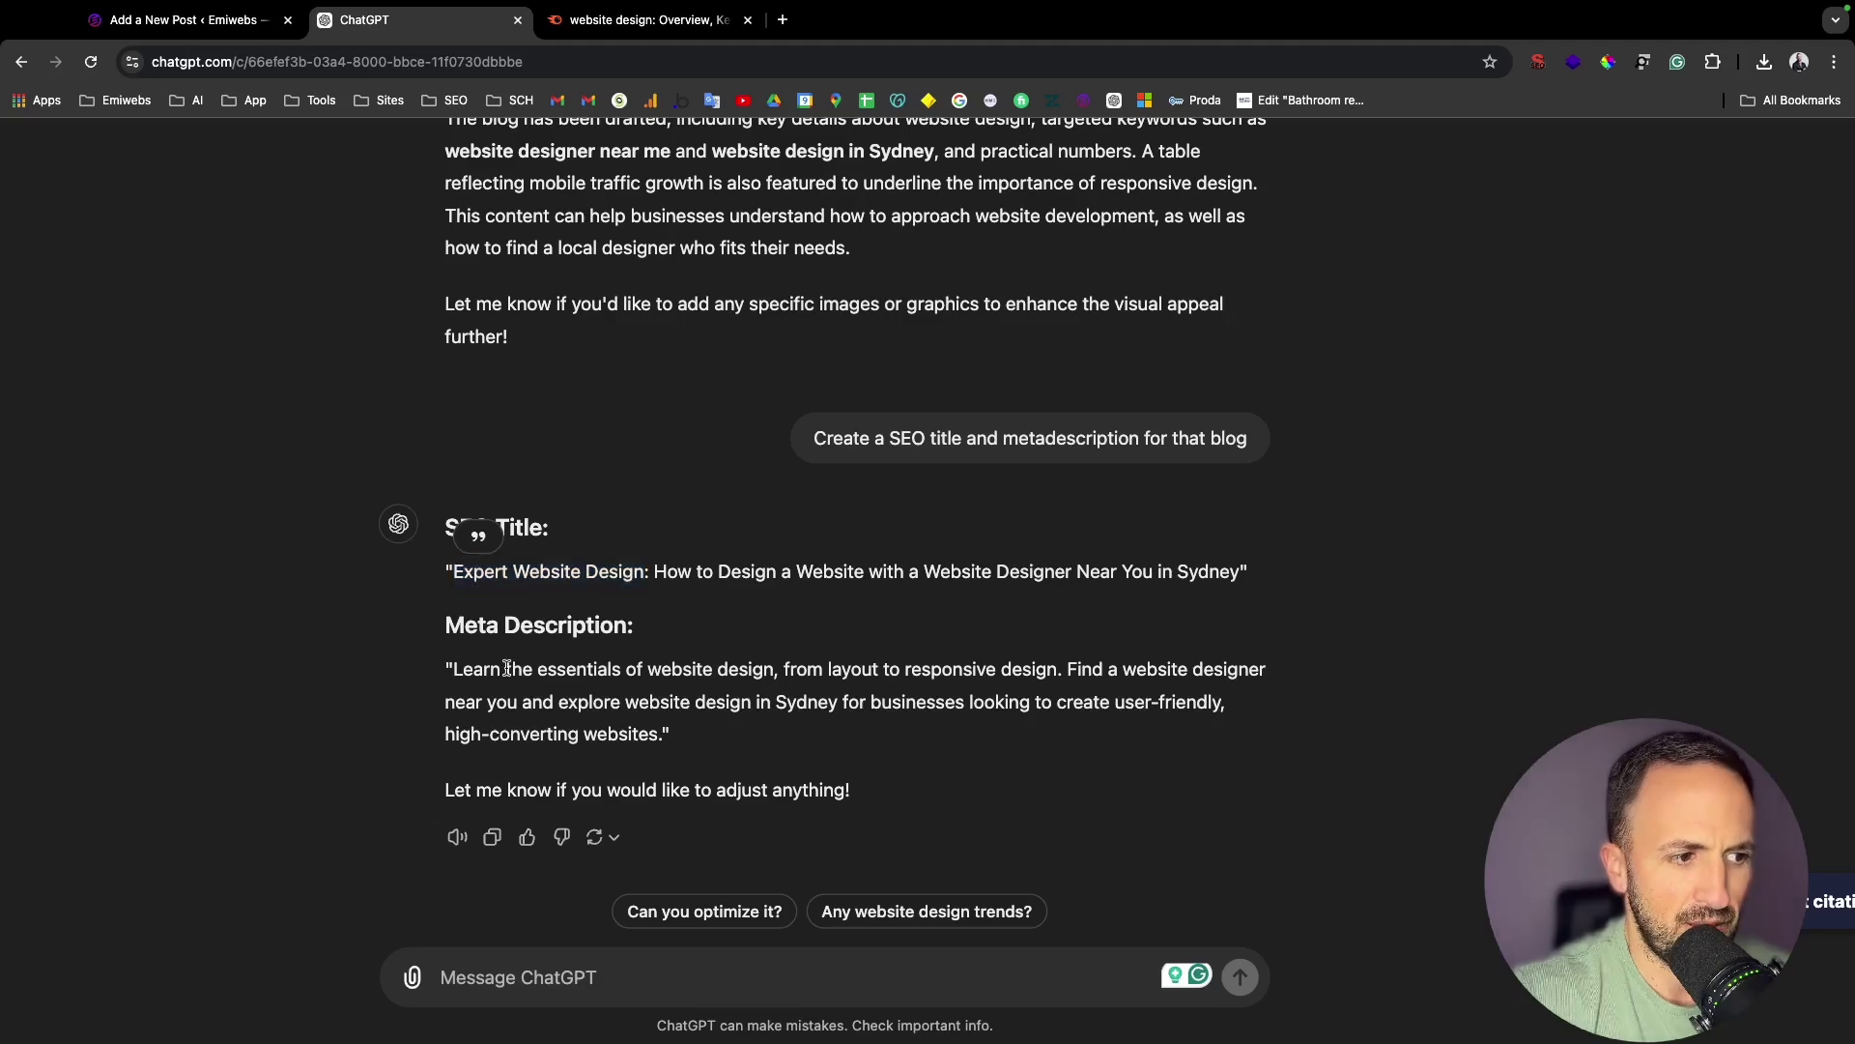
{"action": "left_click", "coordinate": [459, 673]}
{"action": "left_click_drag", "start_coordinate": [455, 672], "coordinate": [657, 735]}
{"action": "key", "text": "super+c"}
{"action": "left_click", "coordinate": [183, 20]}
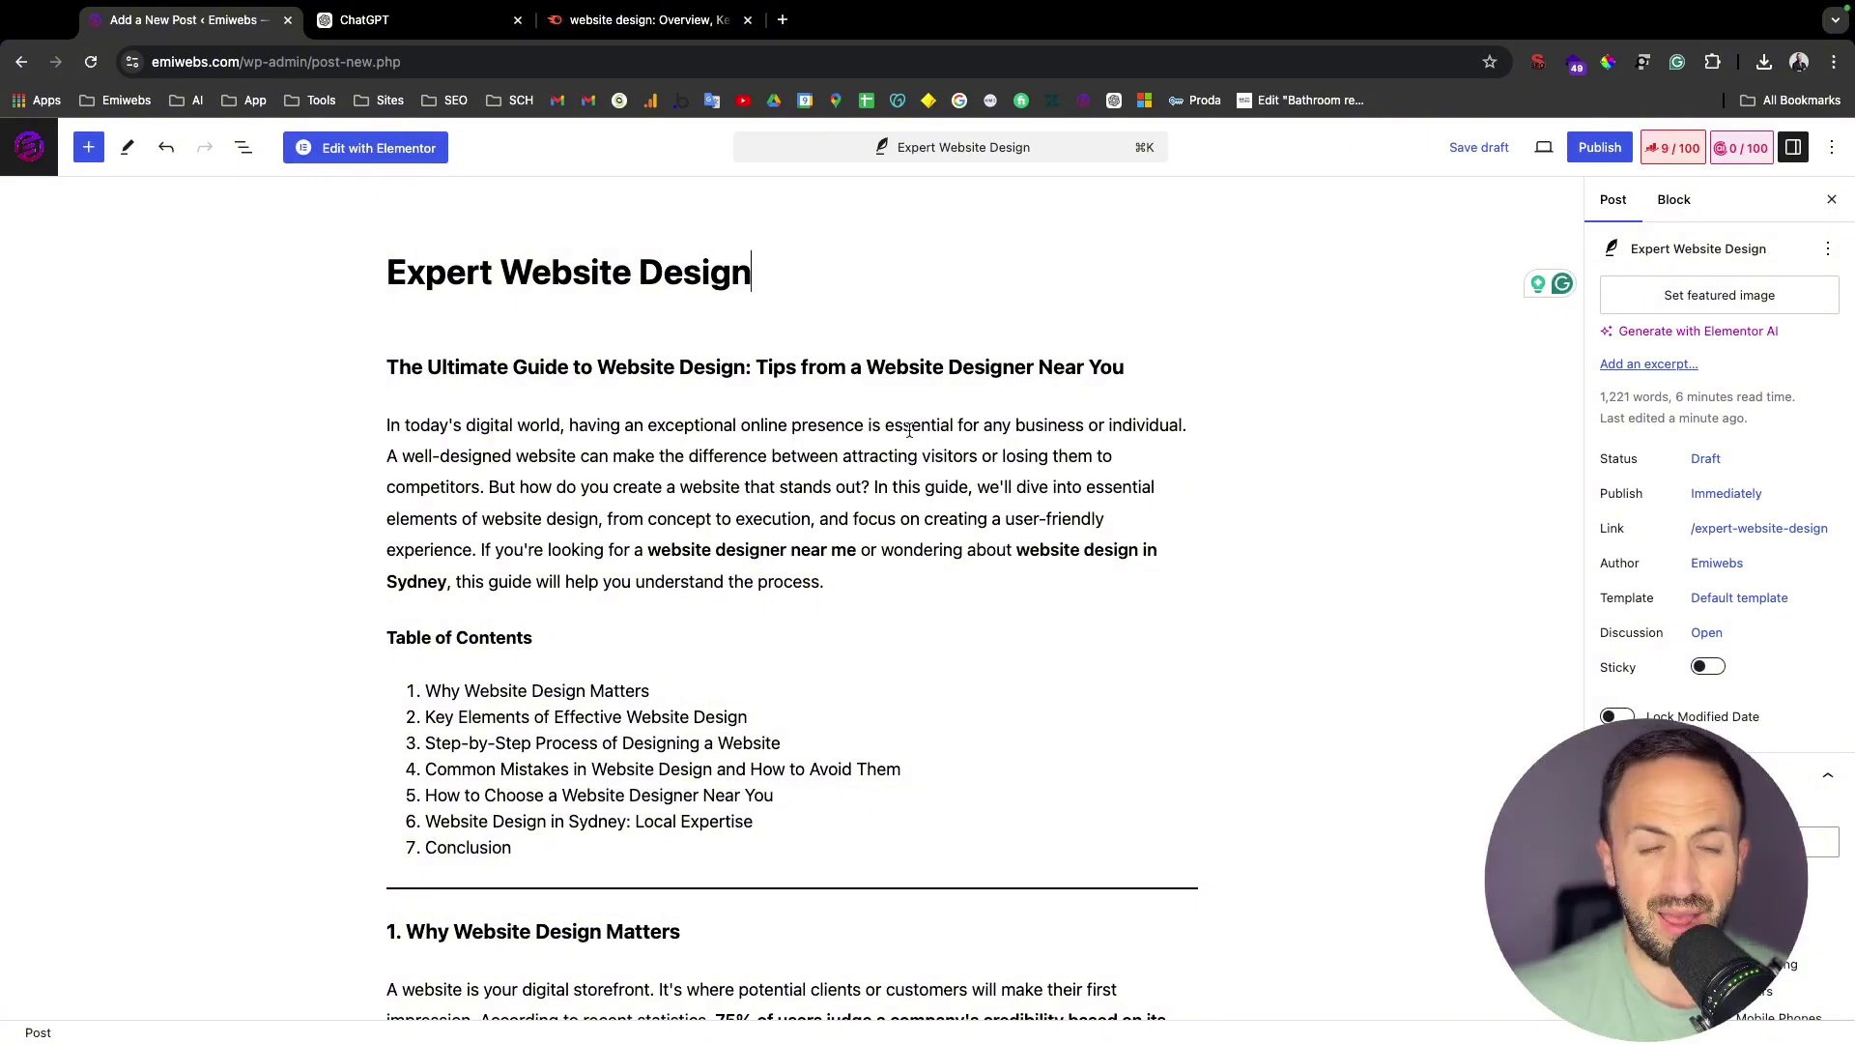
{"action": "left_click", "coordinate": [1673, 163]}
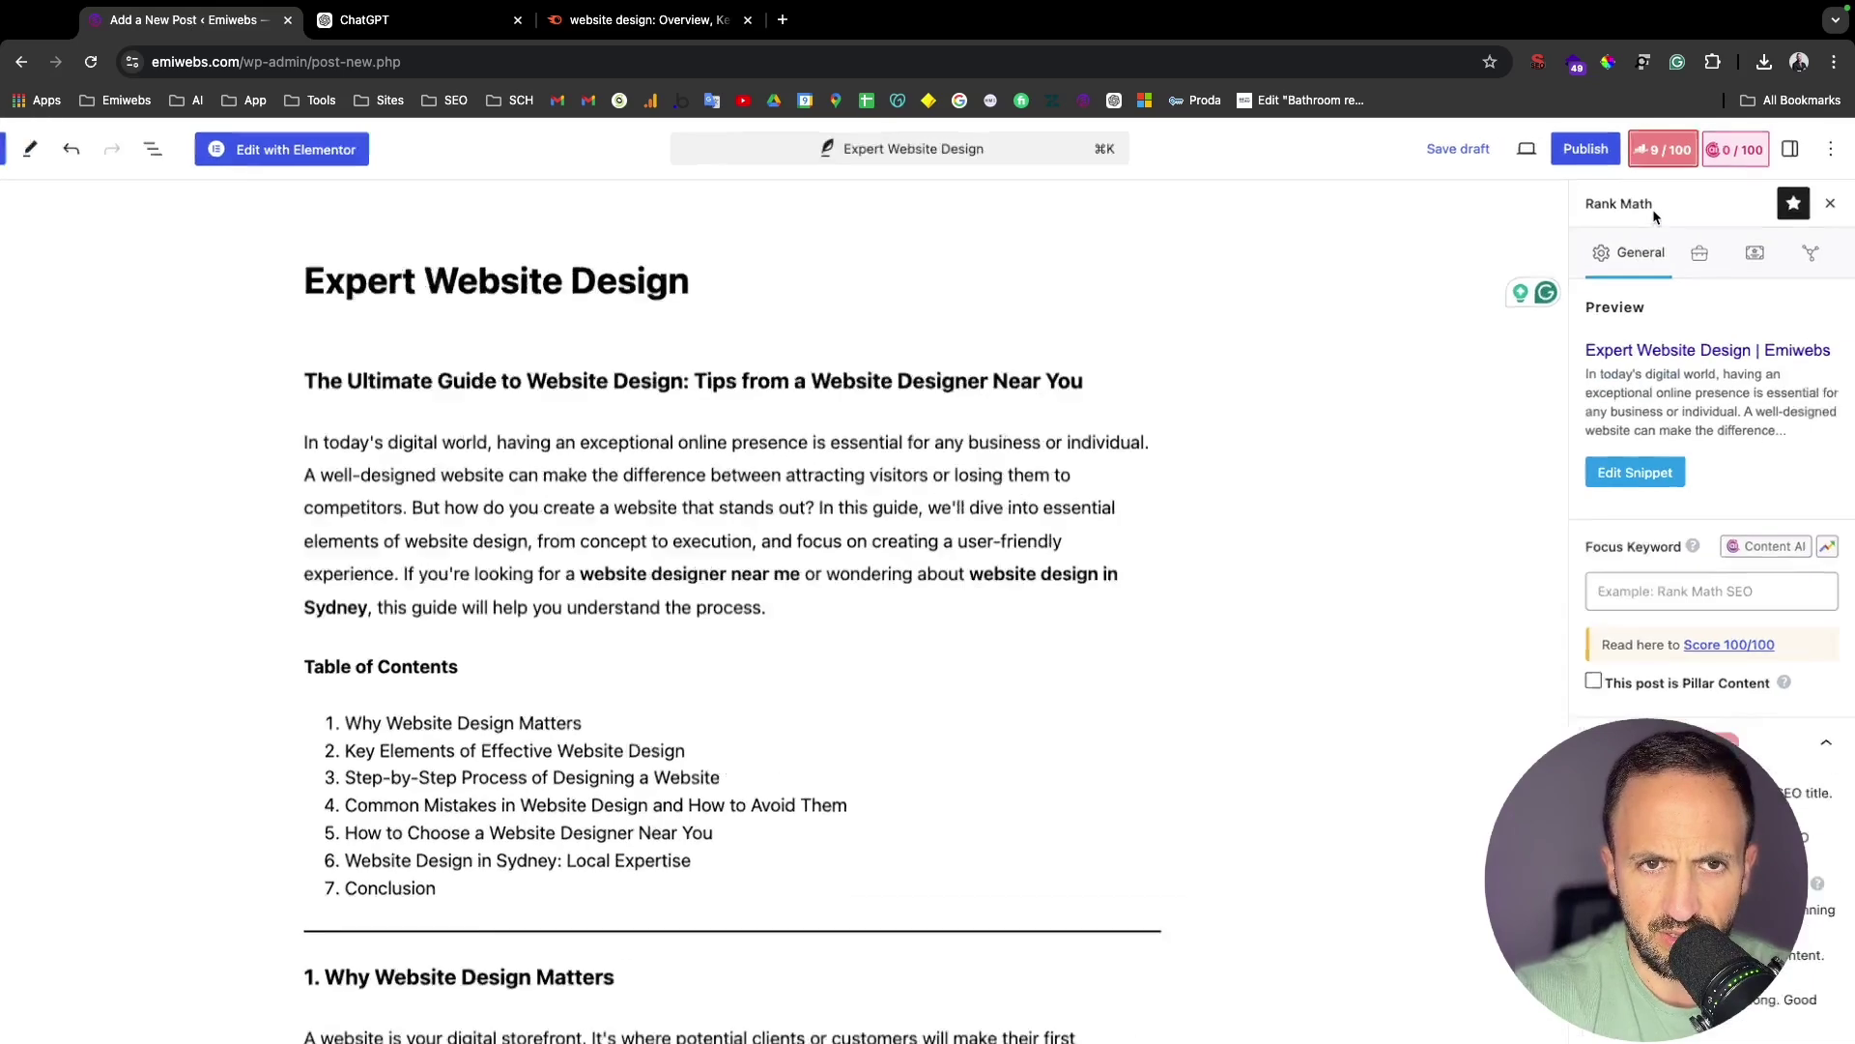
- Paste the ChatGPT meta description into Rank Math's snippet editor
{"action": "scroll", "coordinate": [1657, 290], "scroll_direction": "down", "scroll_amount": 5}
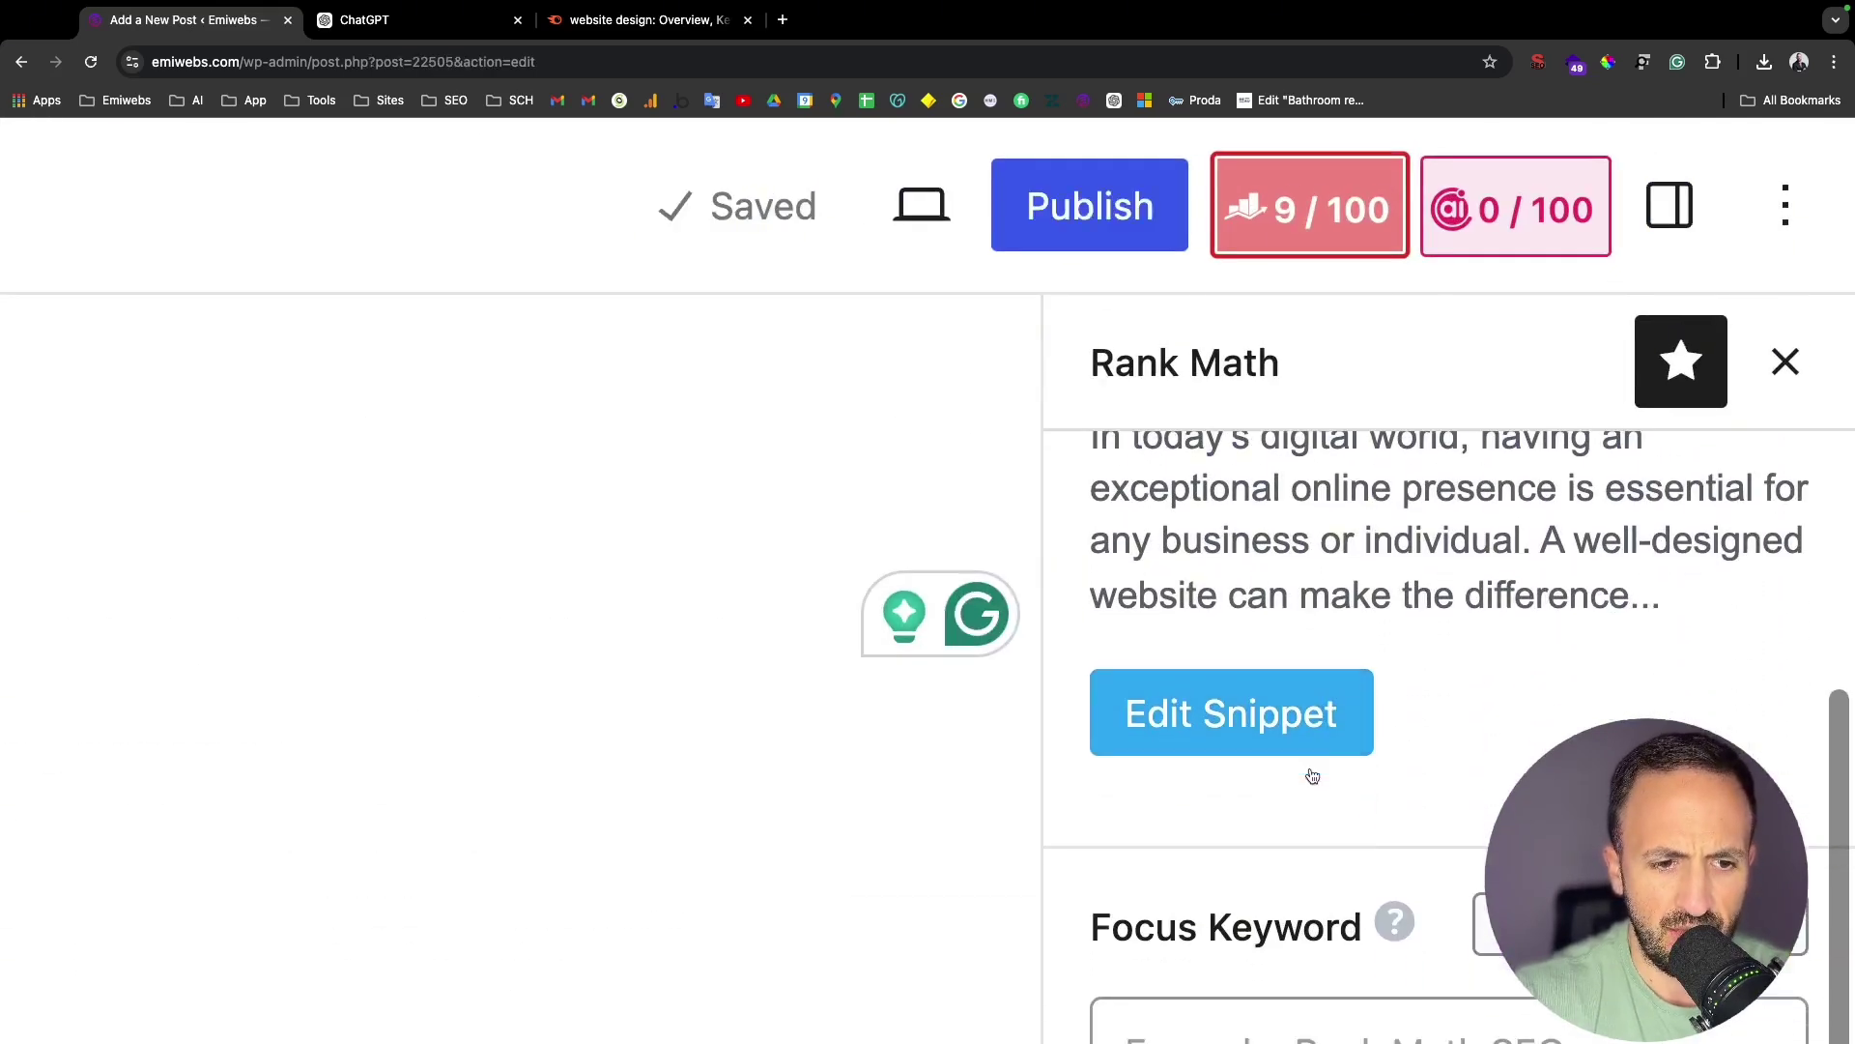
{"action": "scroll", "coordinate": [1310, 821], "scroll_direction": "down", "scroll_amount": 3}
{"action": "left_click", "coordinate": [1281, 804]}
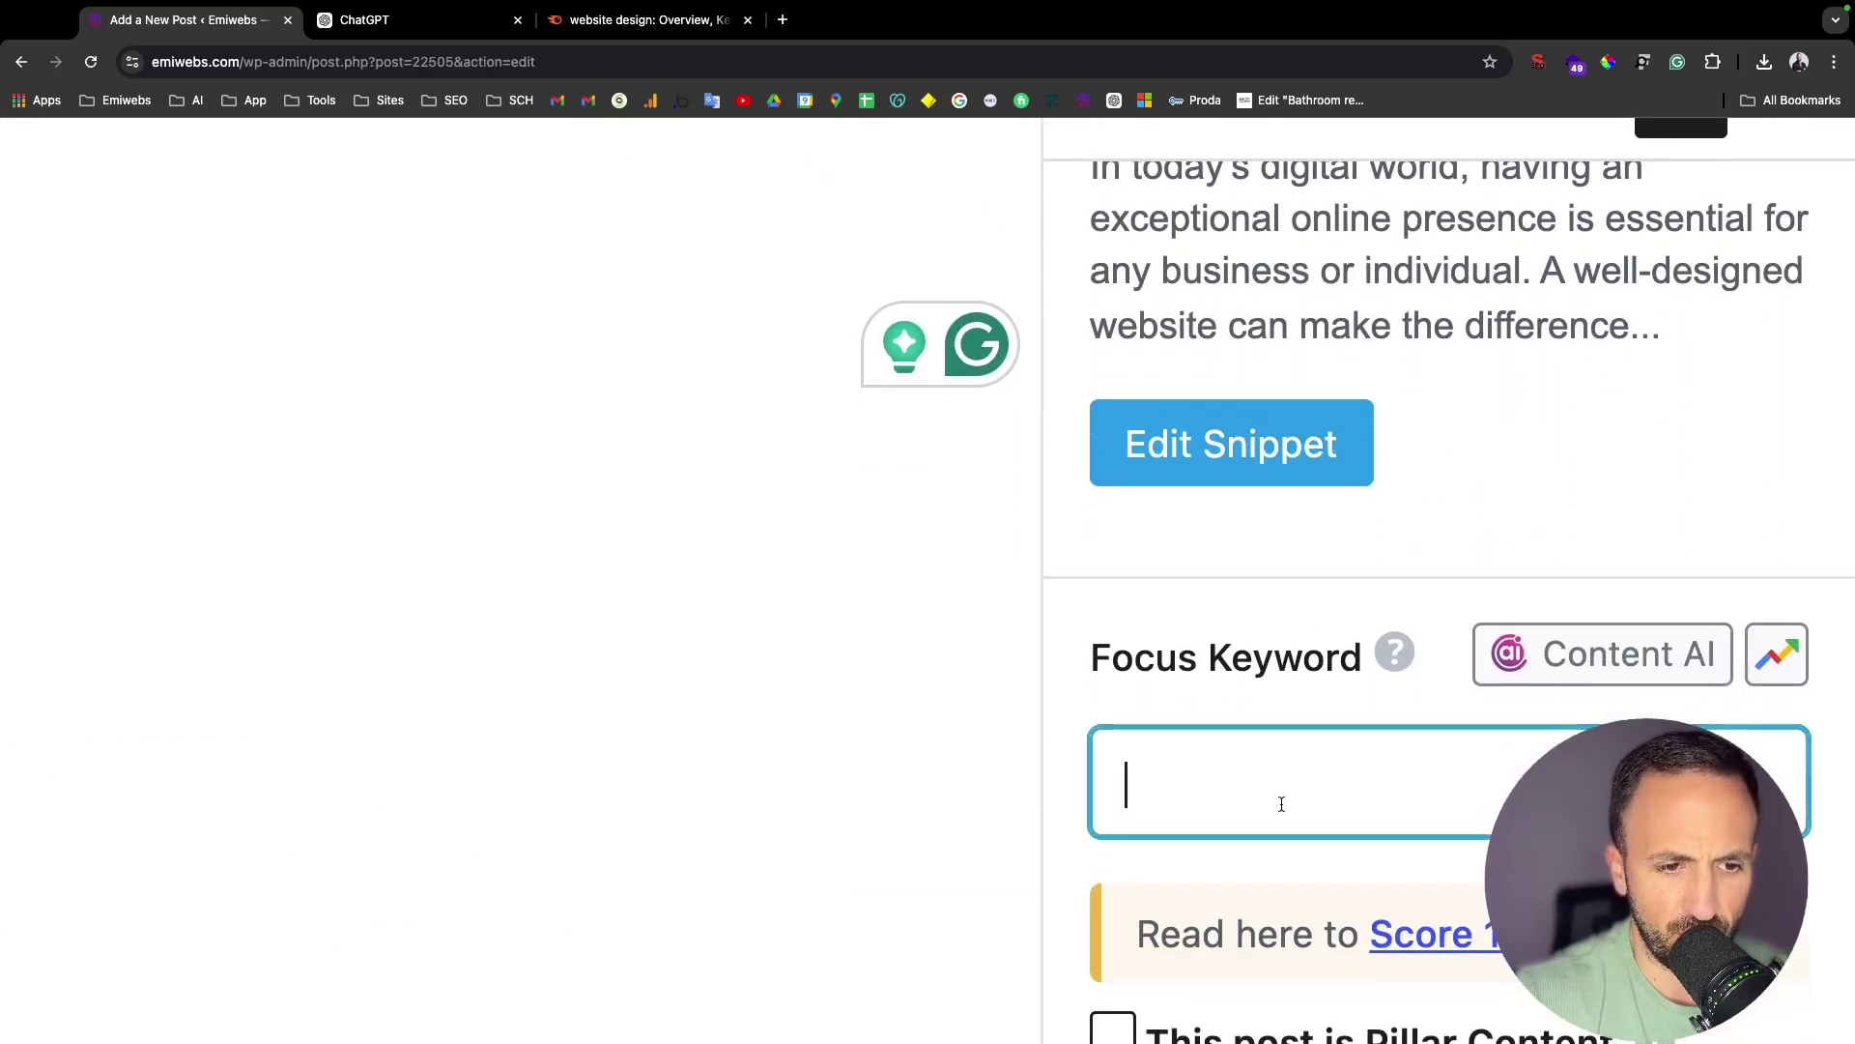
{"action": "left_click", "coordinate": [1302, 473]}
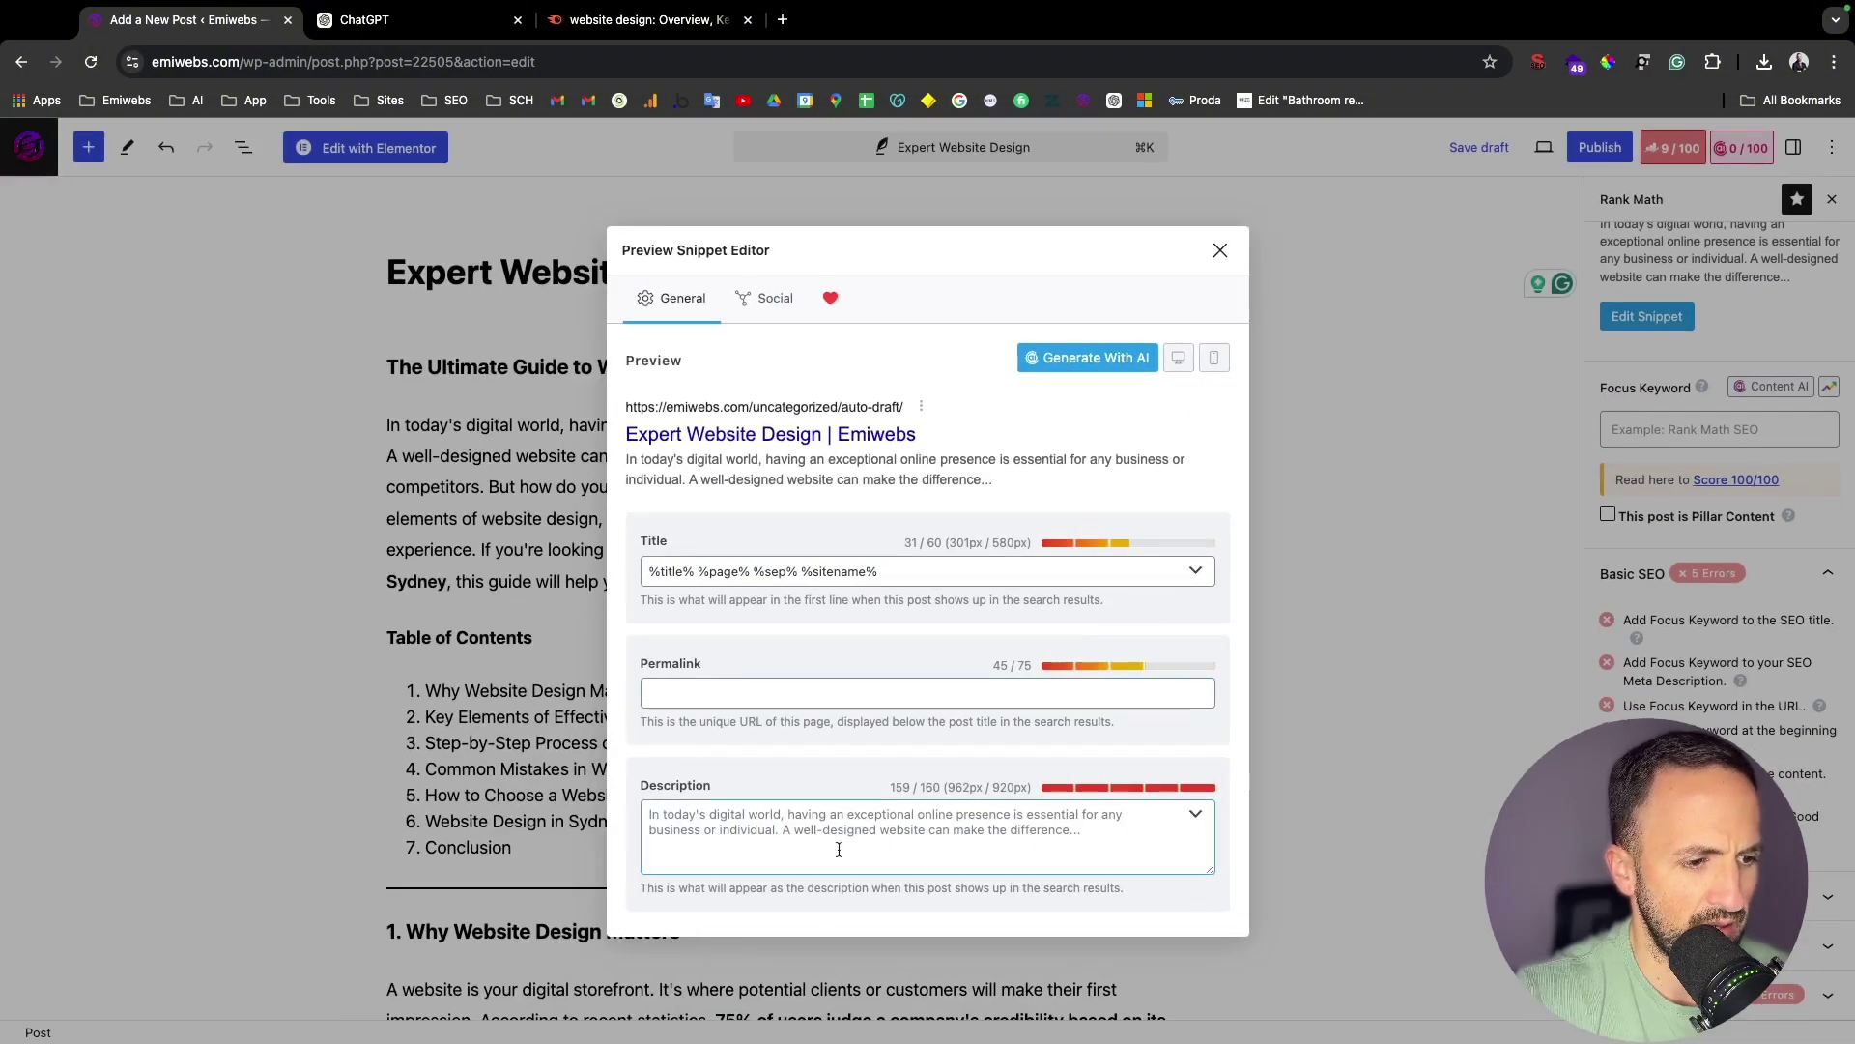
{"action": "left_click", "coordinate": [838, 849]}
{"action": "key", "text": "super+v"}
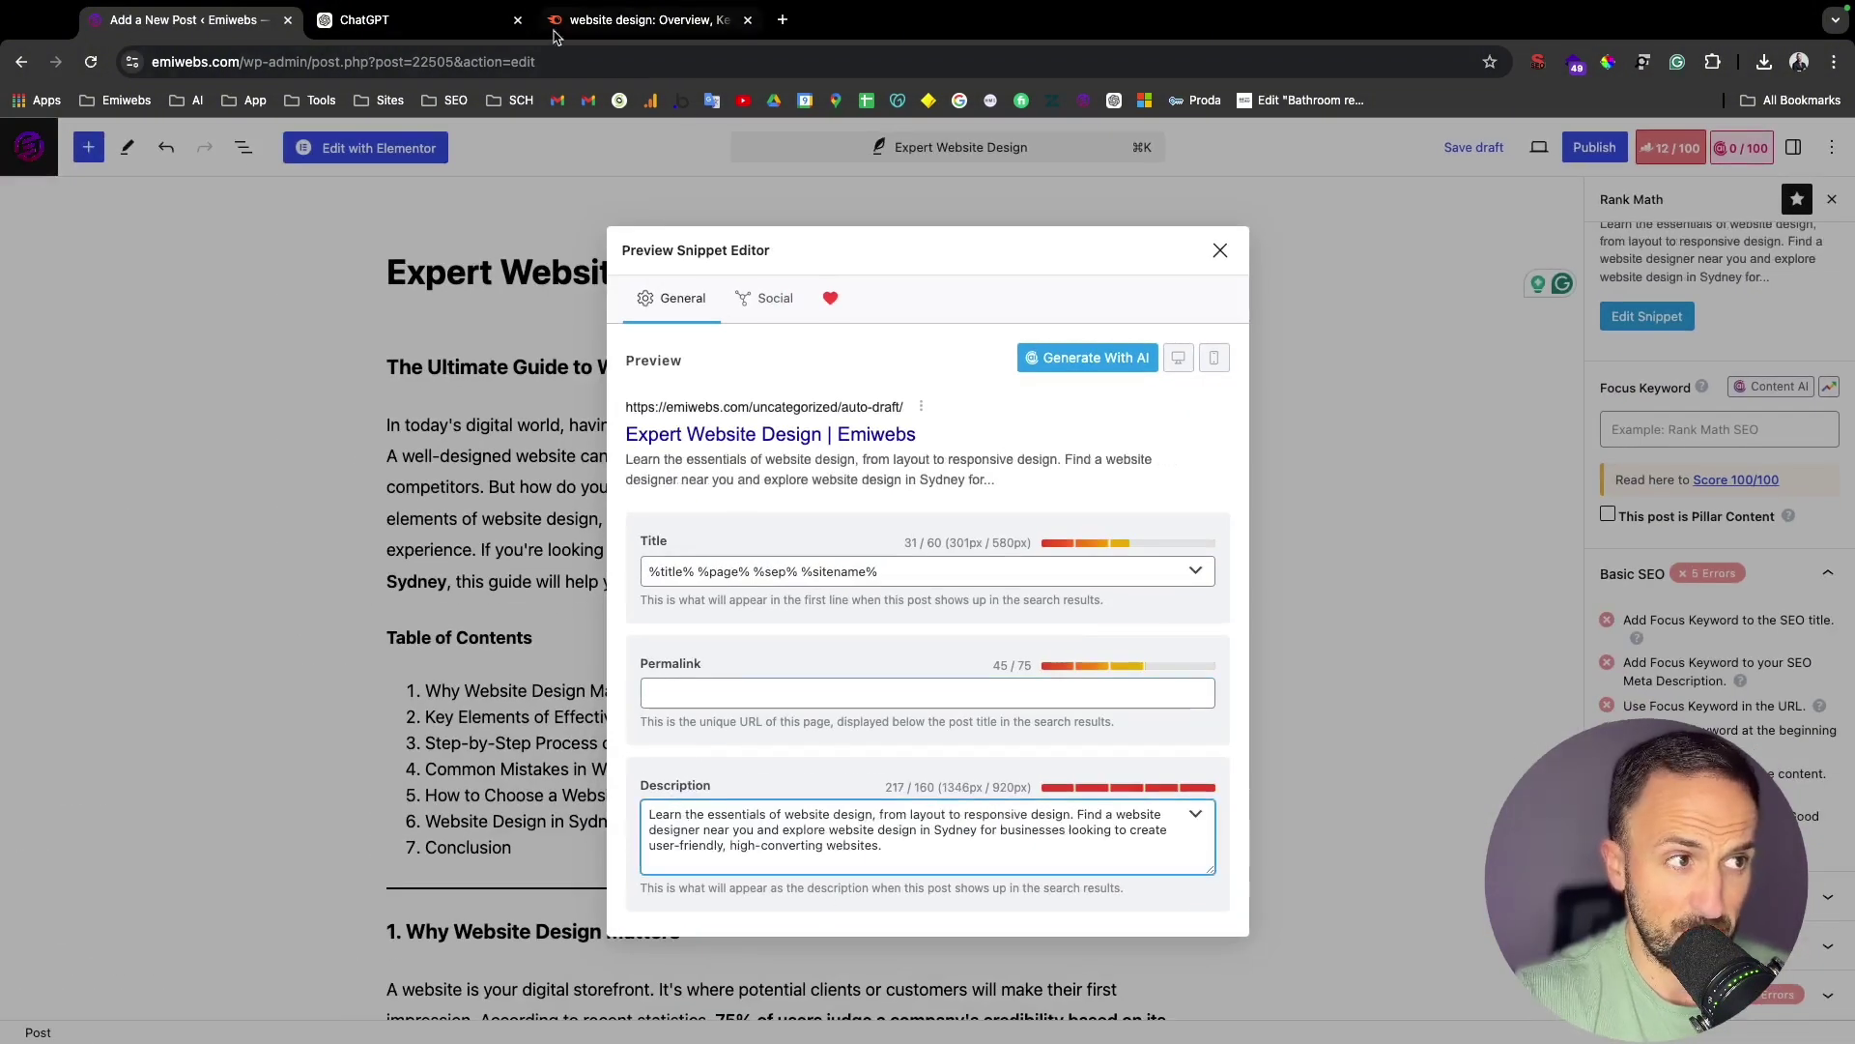
- Change the SEO title to 'Expert Website Design | Website design in Sydney'
{"action": "left_click", "coordinate": [456, 37]}
{"action": "left_click", "coordinate": [579, 580]}
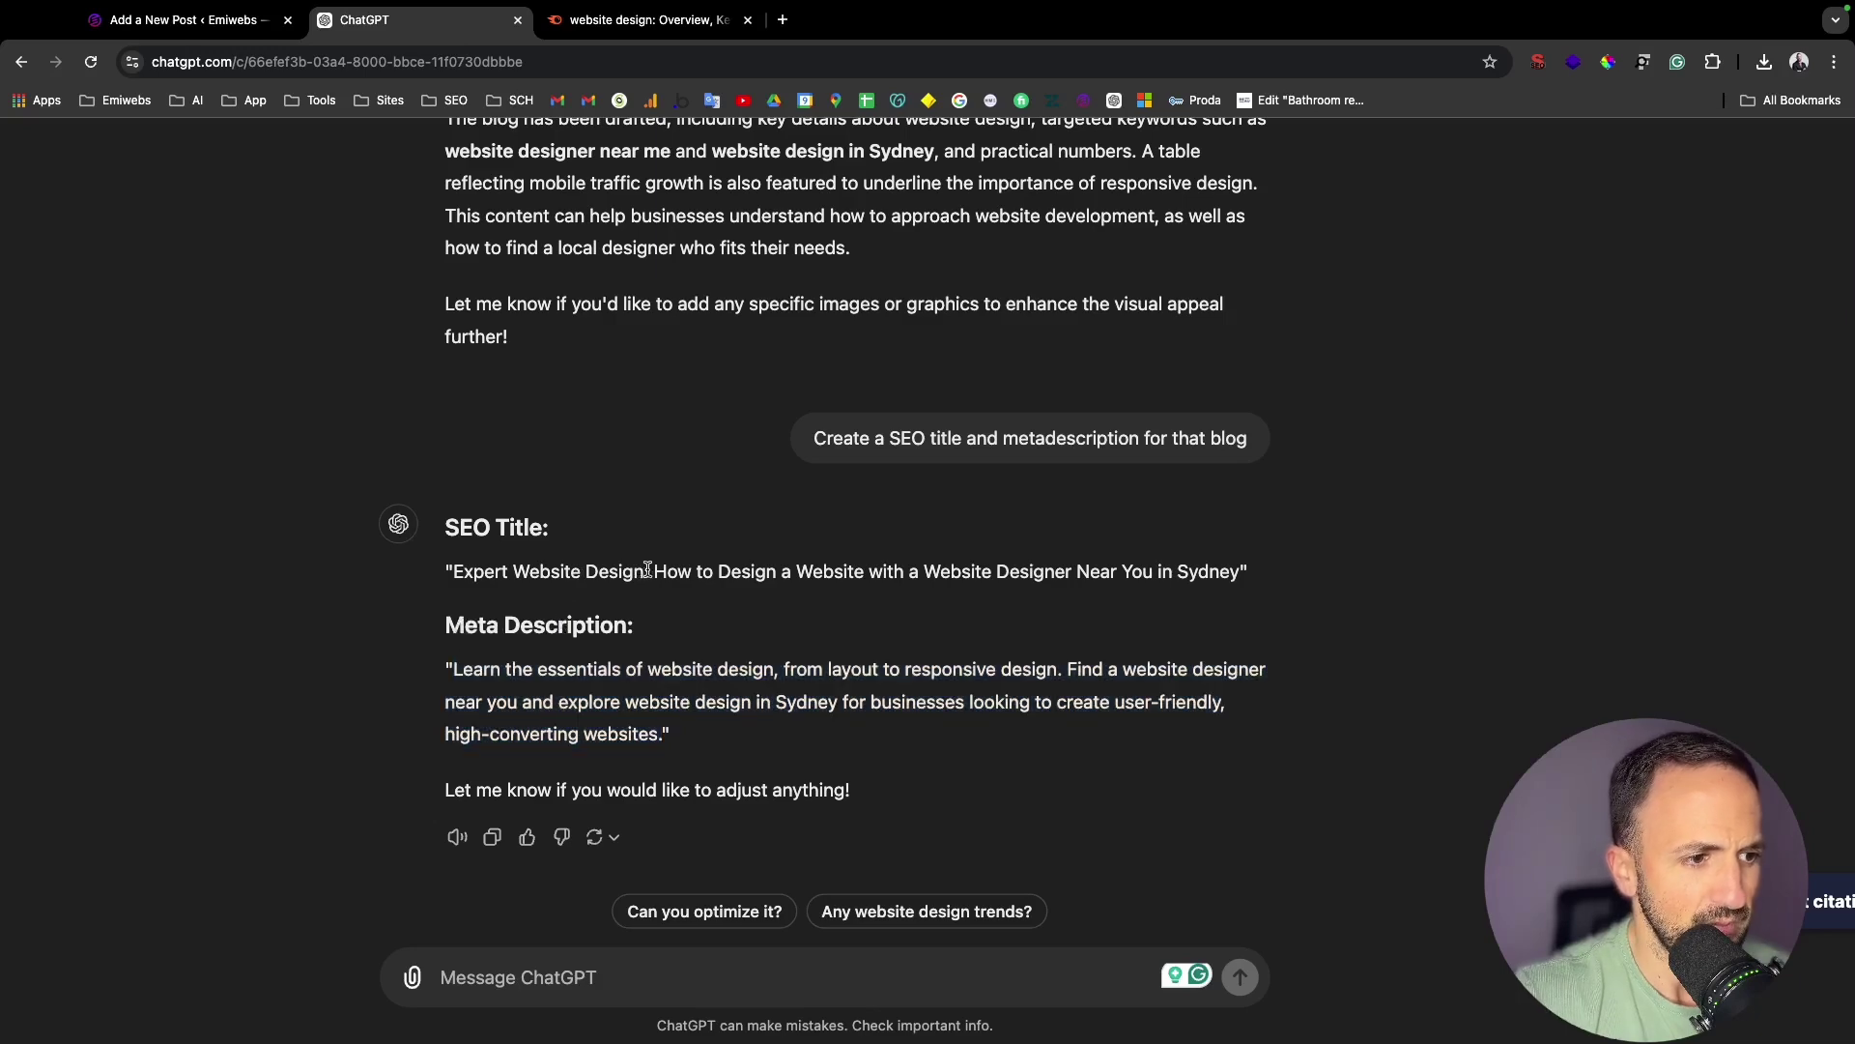
{"action": "left_click_drag", "start_coordinate": [647, 572], "coordinate": [454, 572]}
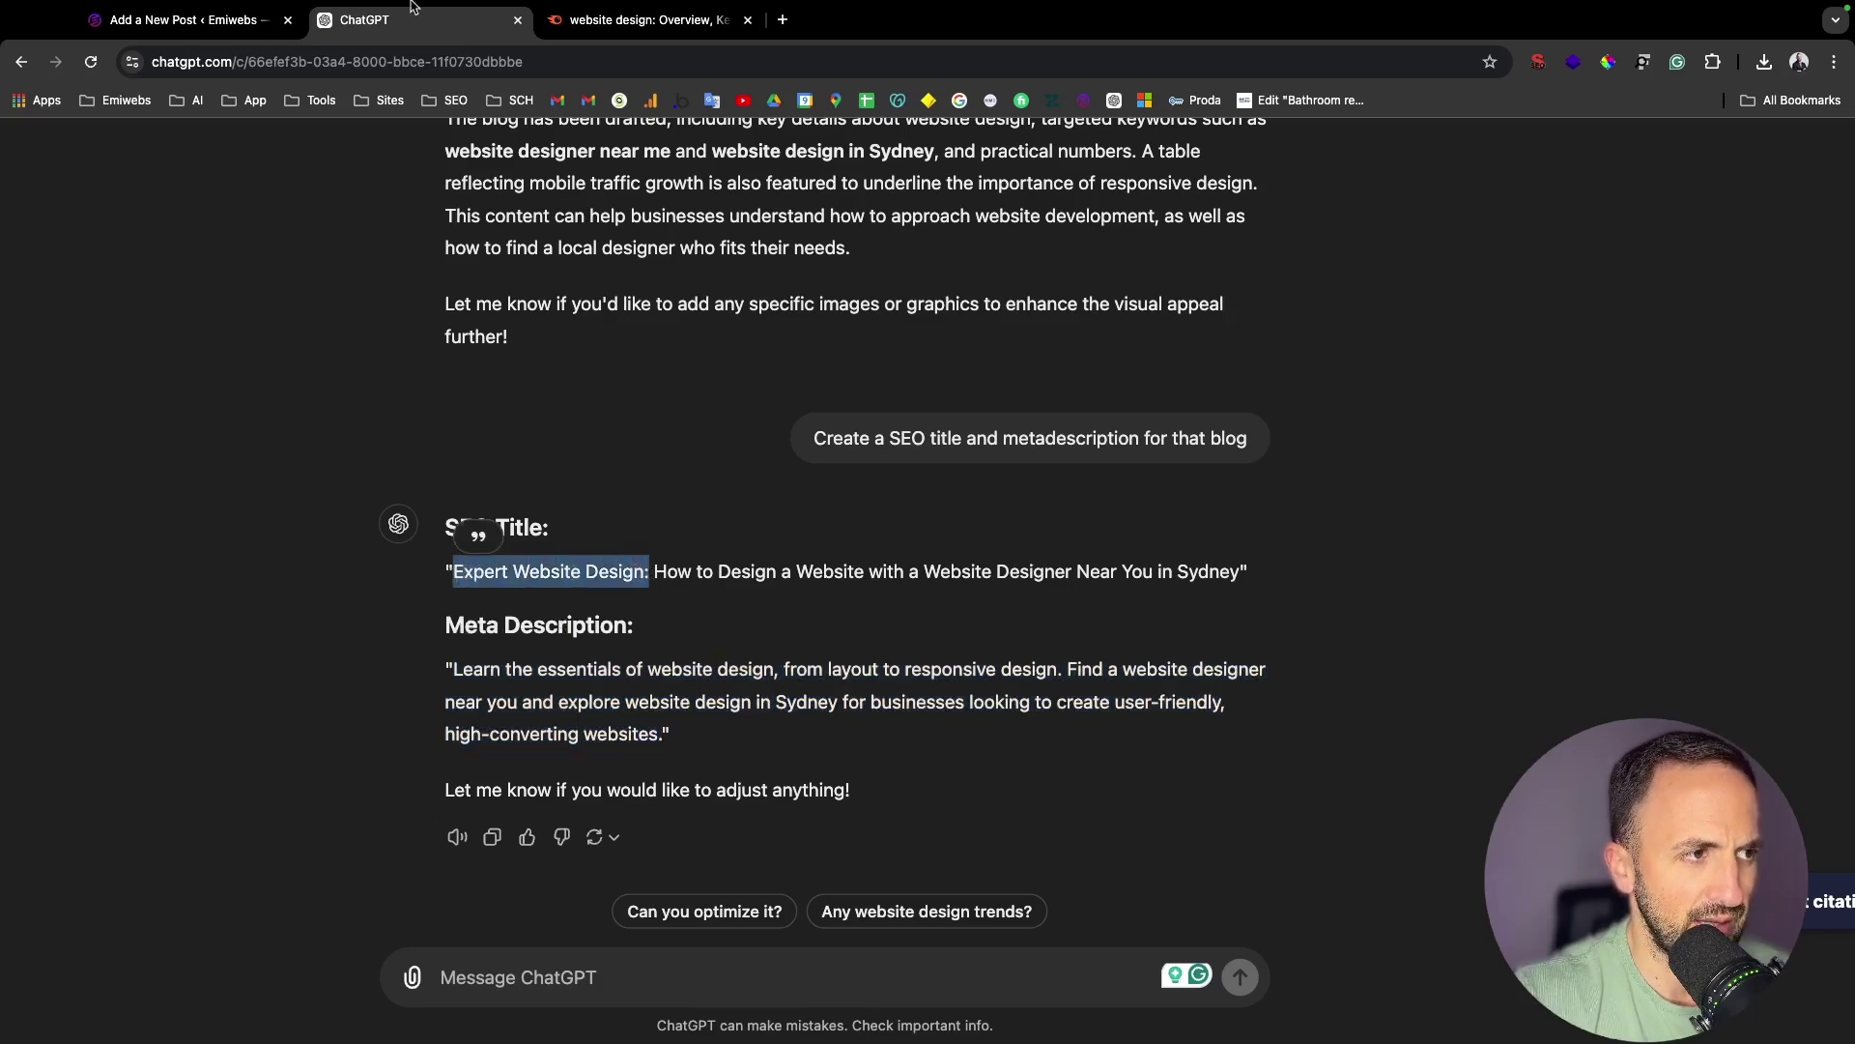
{"action": "left_click", "coordinate": [135, 20]}
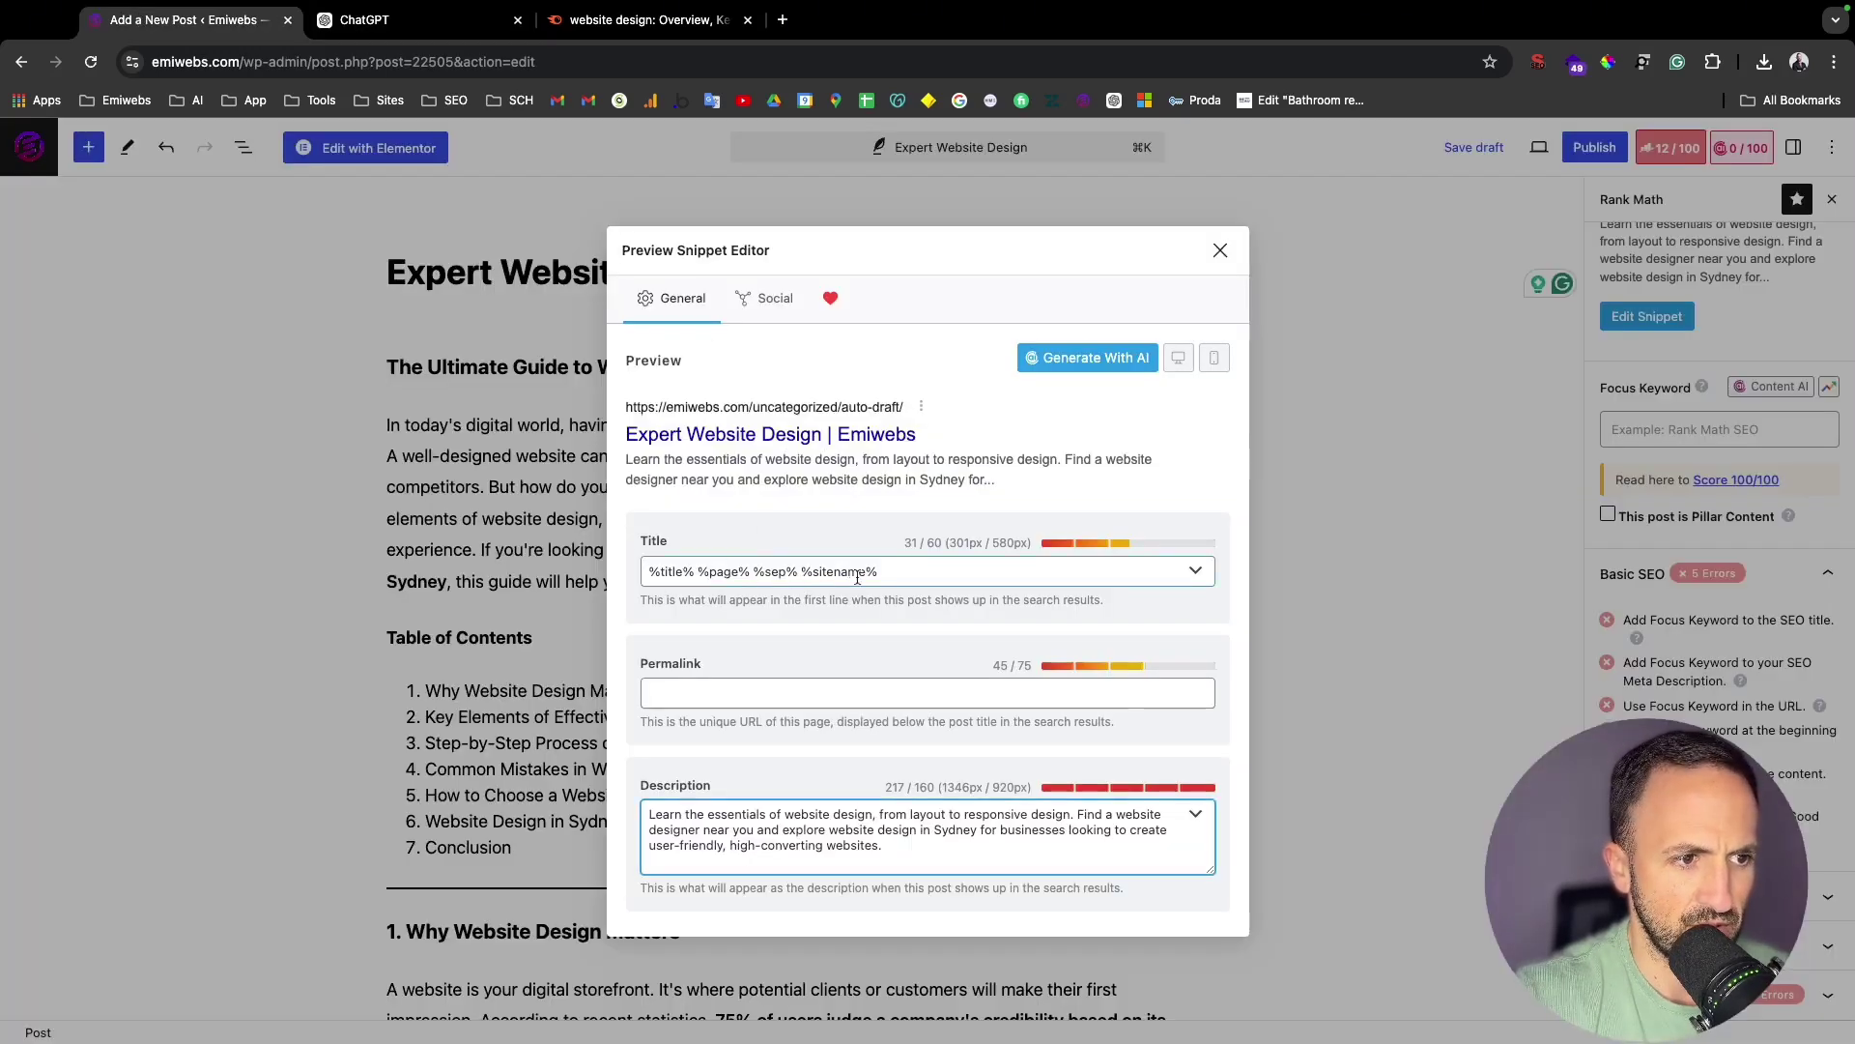
{"action": "left_click", "coordinate": [900, 573]}
{"action": "key", "text": "BackSpace"}
{"action": "key", "text": "BackSpace"}
{"action": "key", "text": "BackSpace"}
{"action": "key", "text": "BackSpace"}
{"action": "key", "text": "BackSpace"}
{"action": "key", "text": "BackSpace"}
{"action": "key", "text": "BackSpace"}
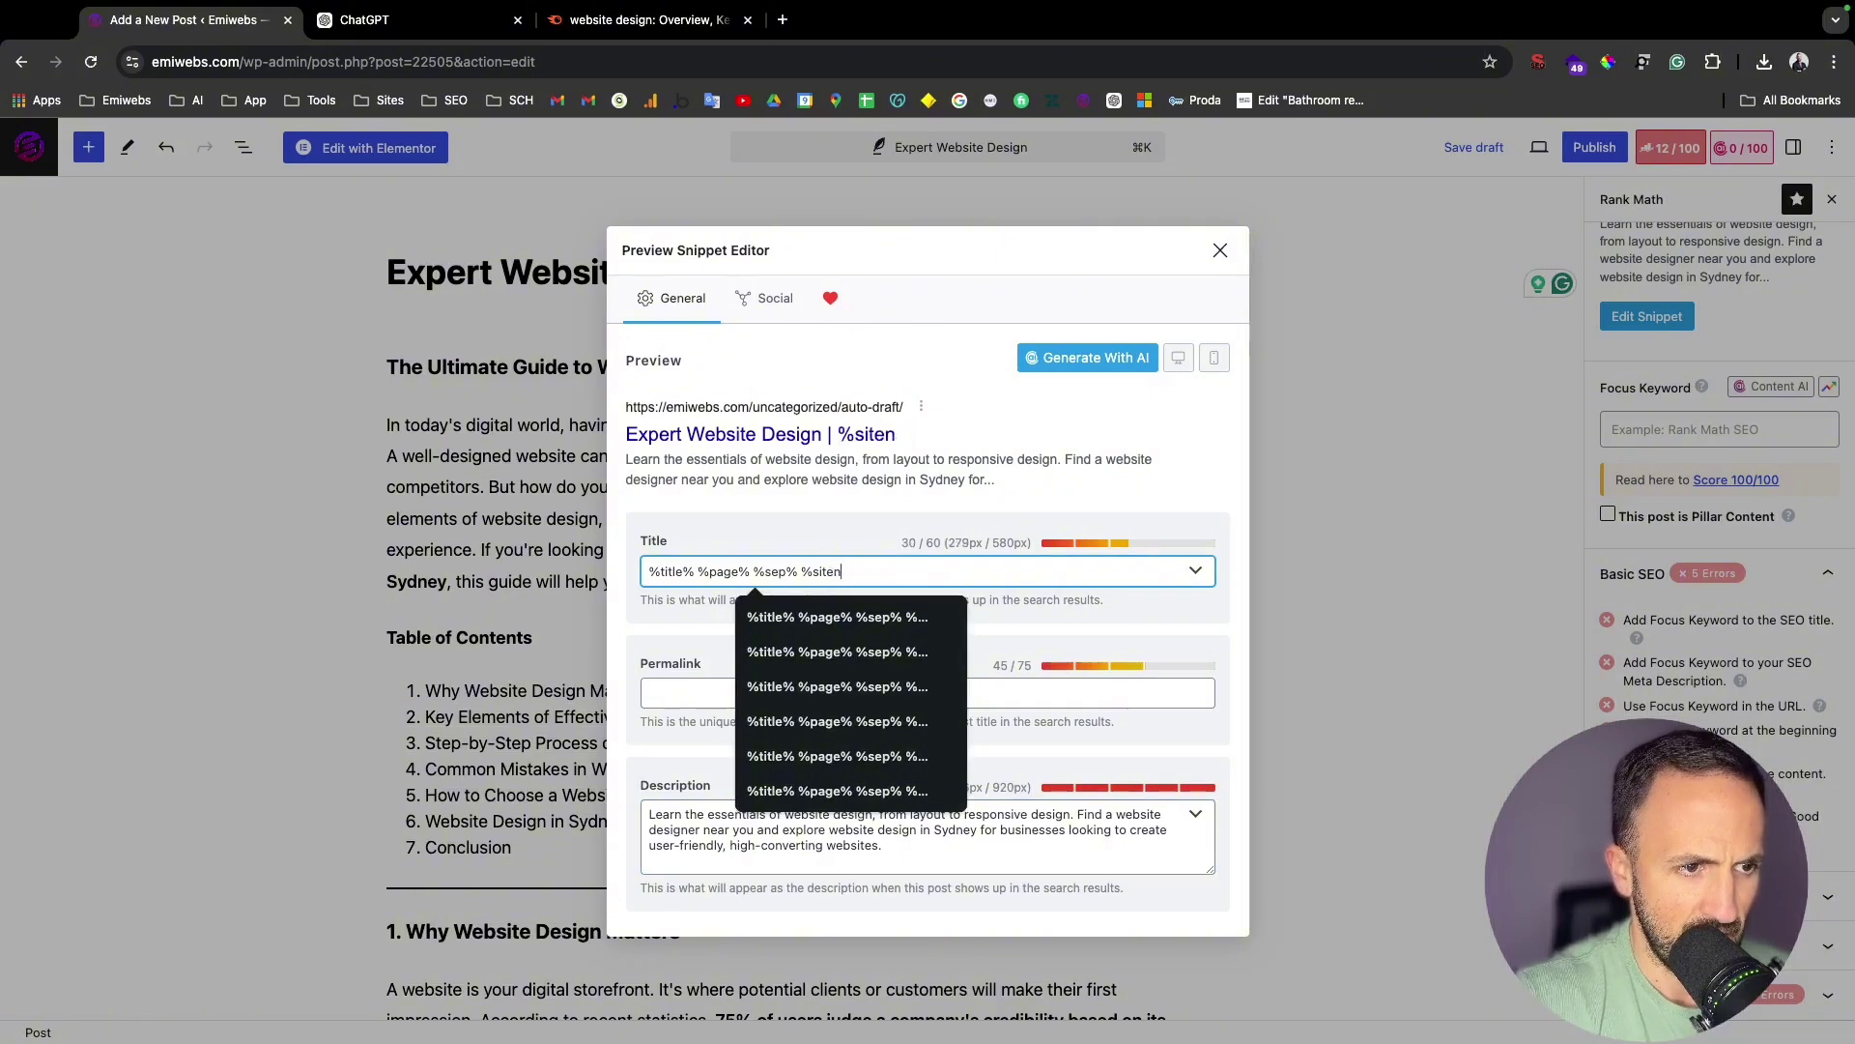
{"action": "key", "text": "BackSpace"}
{"action": "key", "text": "BackSpace"}
{"action": "key", "text": "BackSpace"}
{"action": "type", "text": "Webs"}
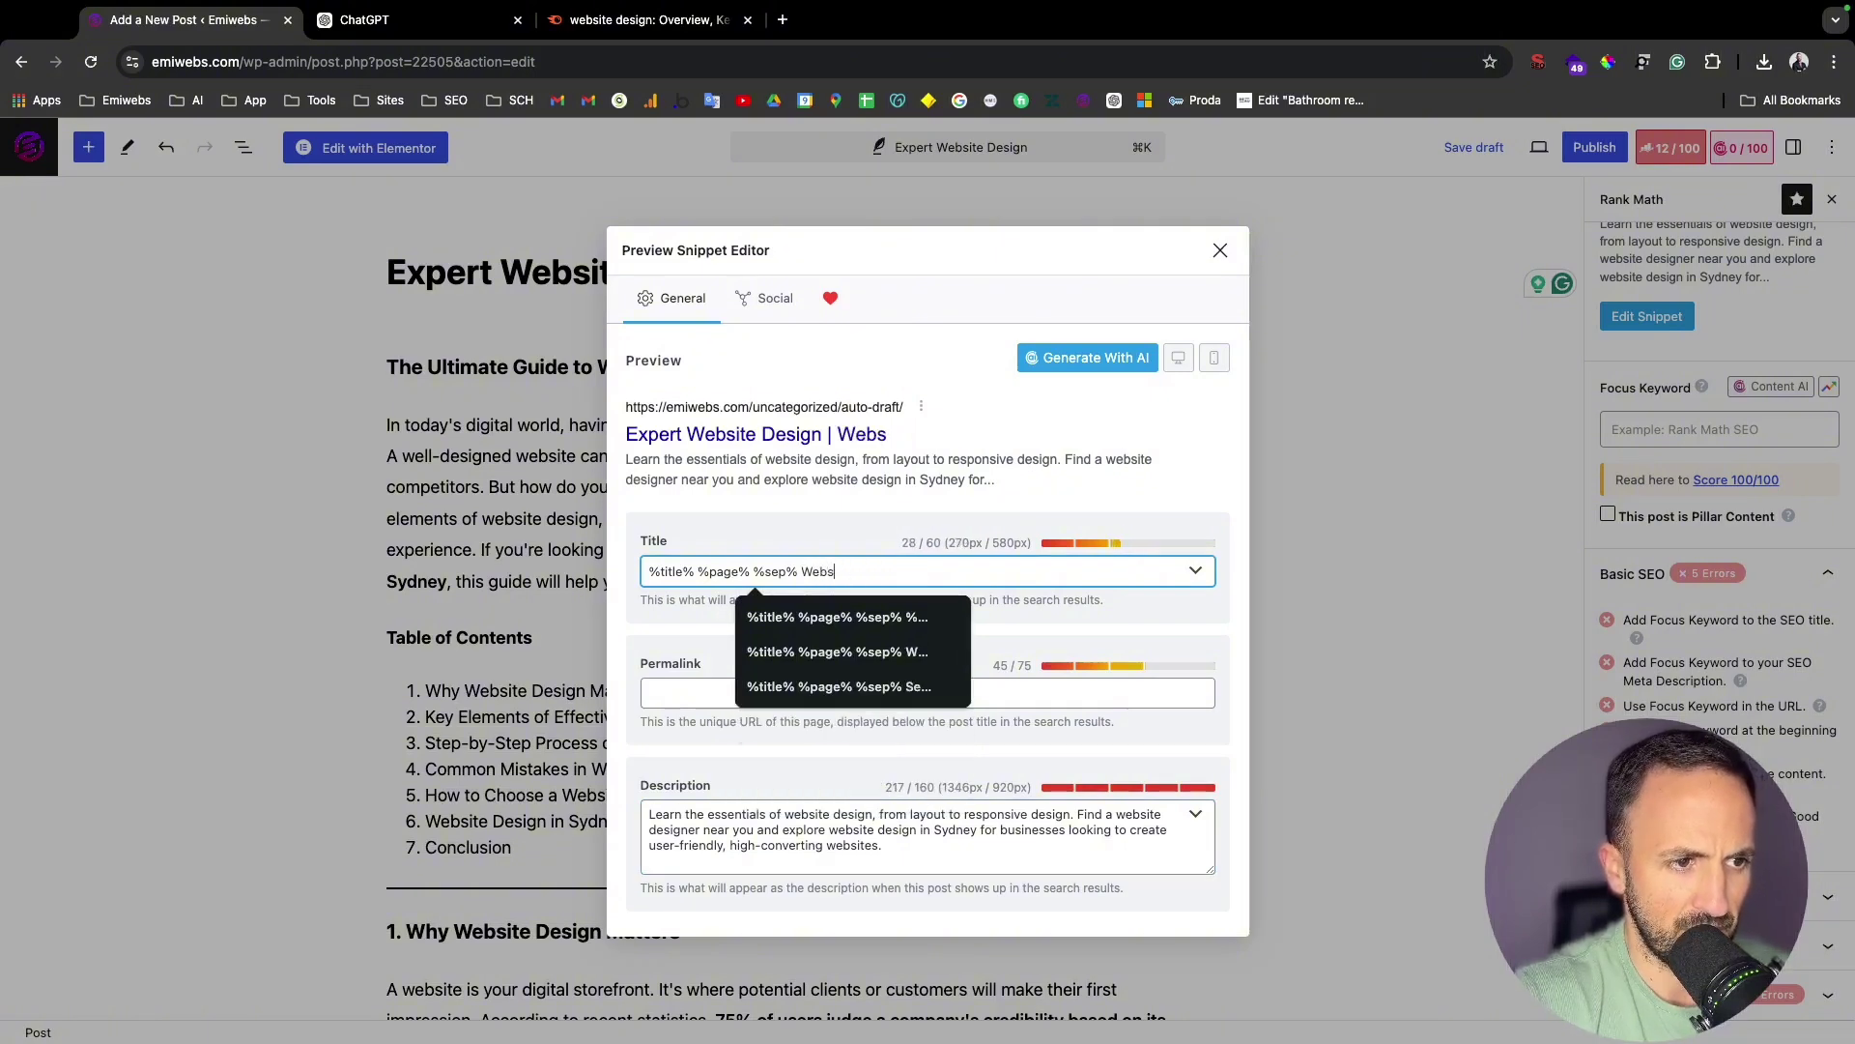
{"action": "type", "text": "ite design in "}
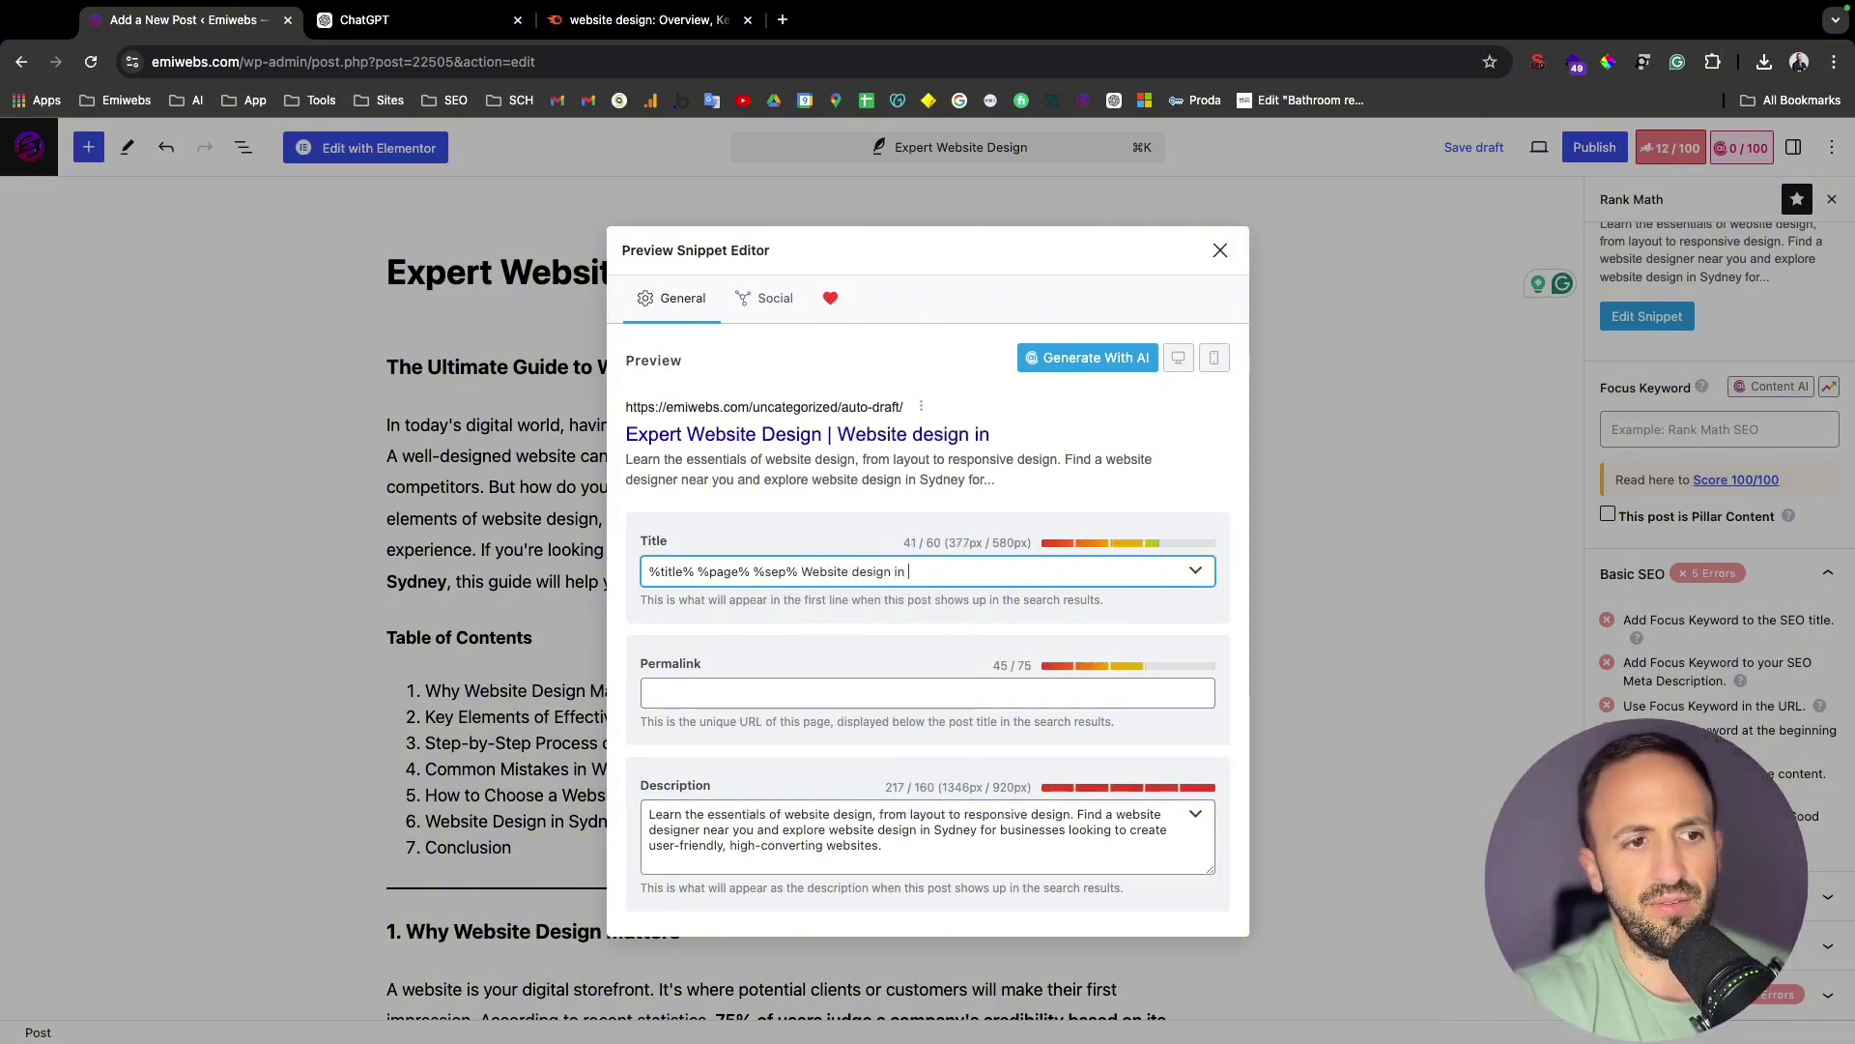
{"action": "type", "text": "Syden"}
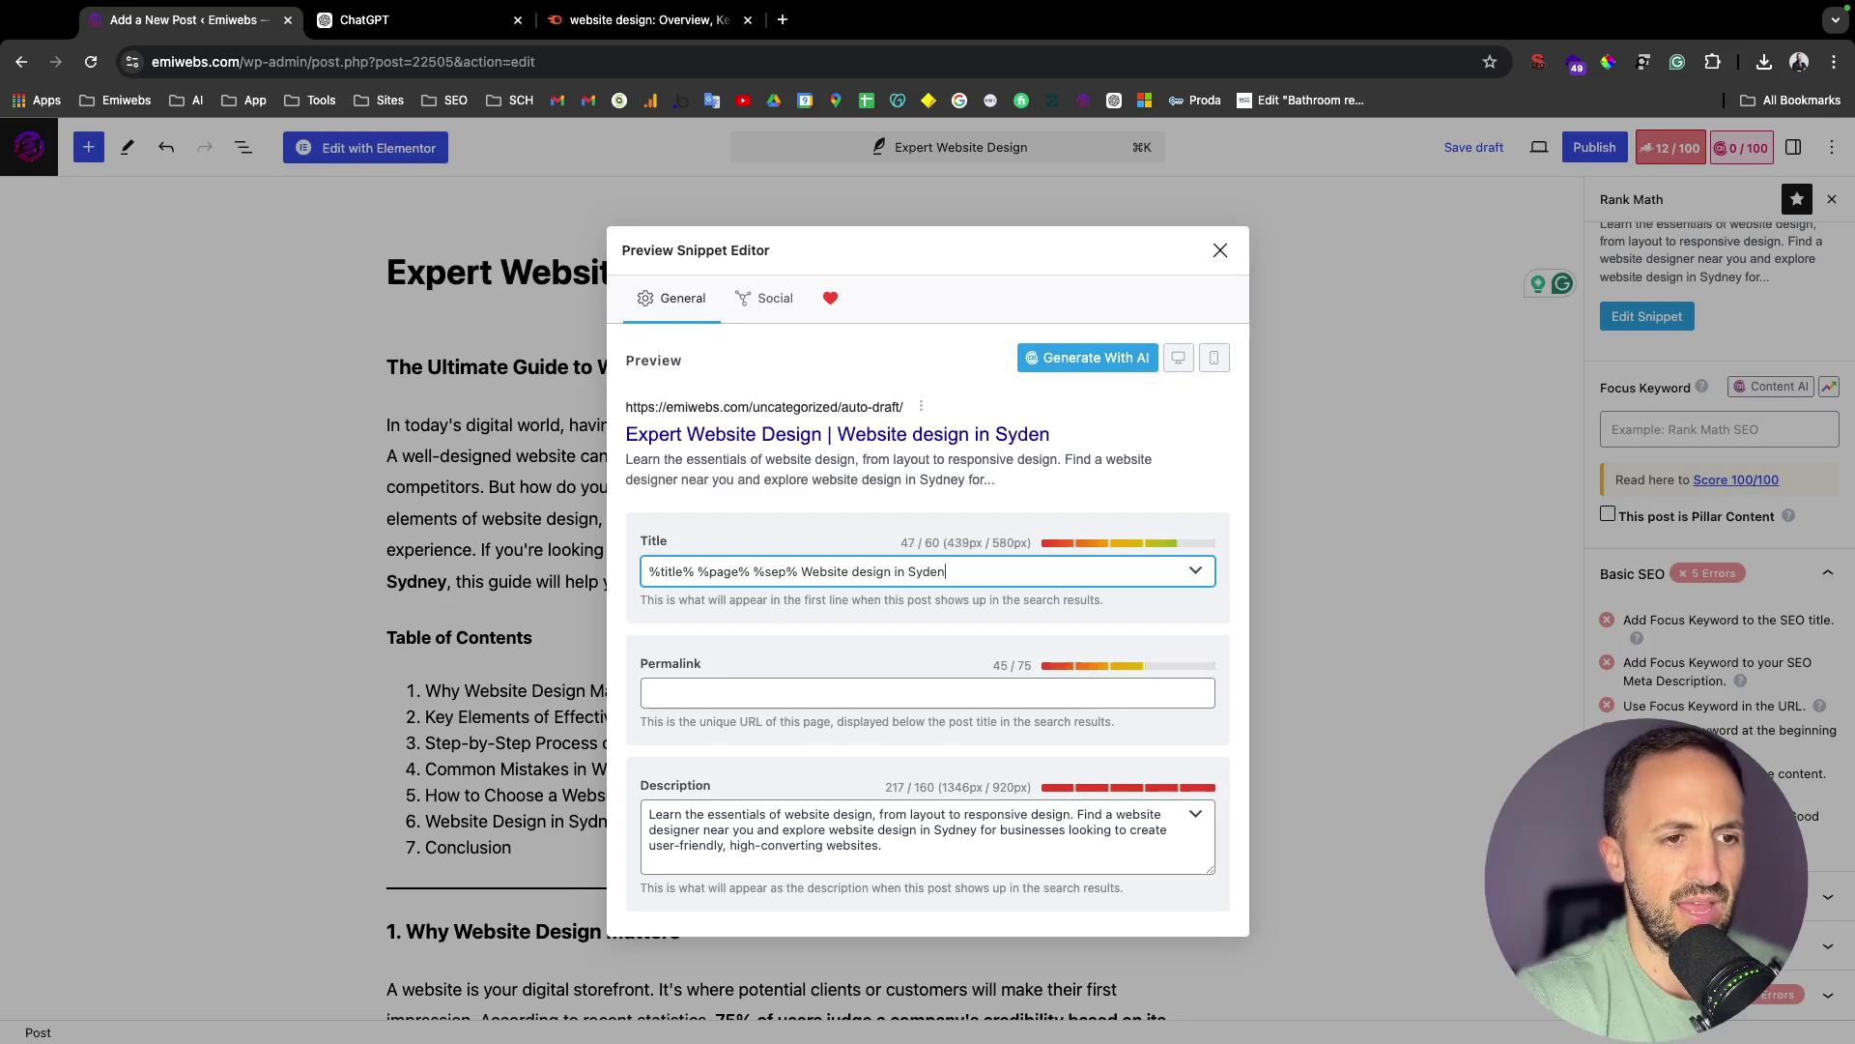
{"action": "key", "text": "BackSpace"}
{"action": "key", "text": "BackSpace"}
{"action": "type", "text": "ney"}
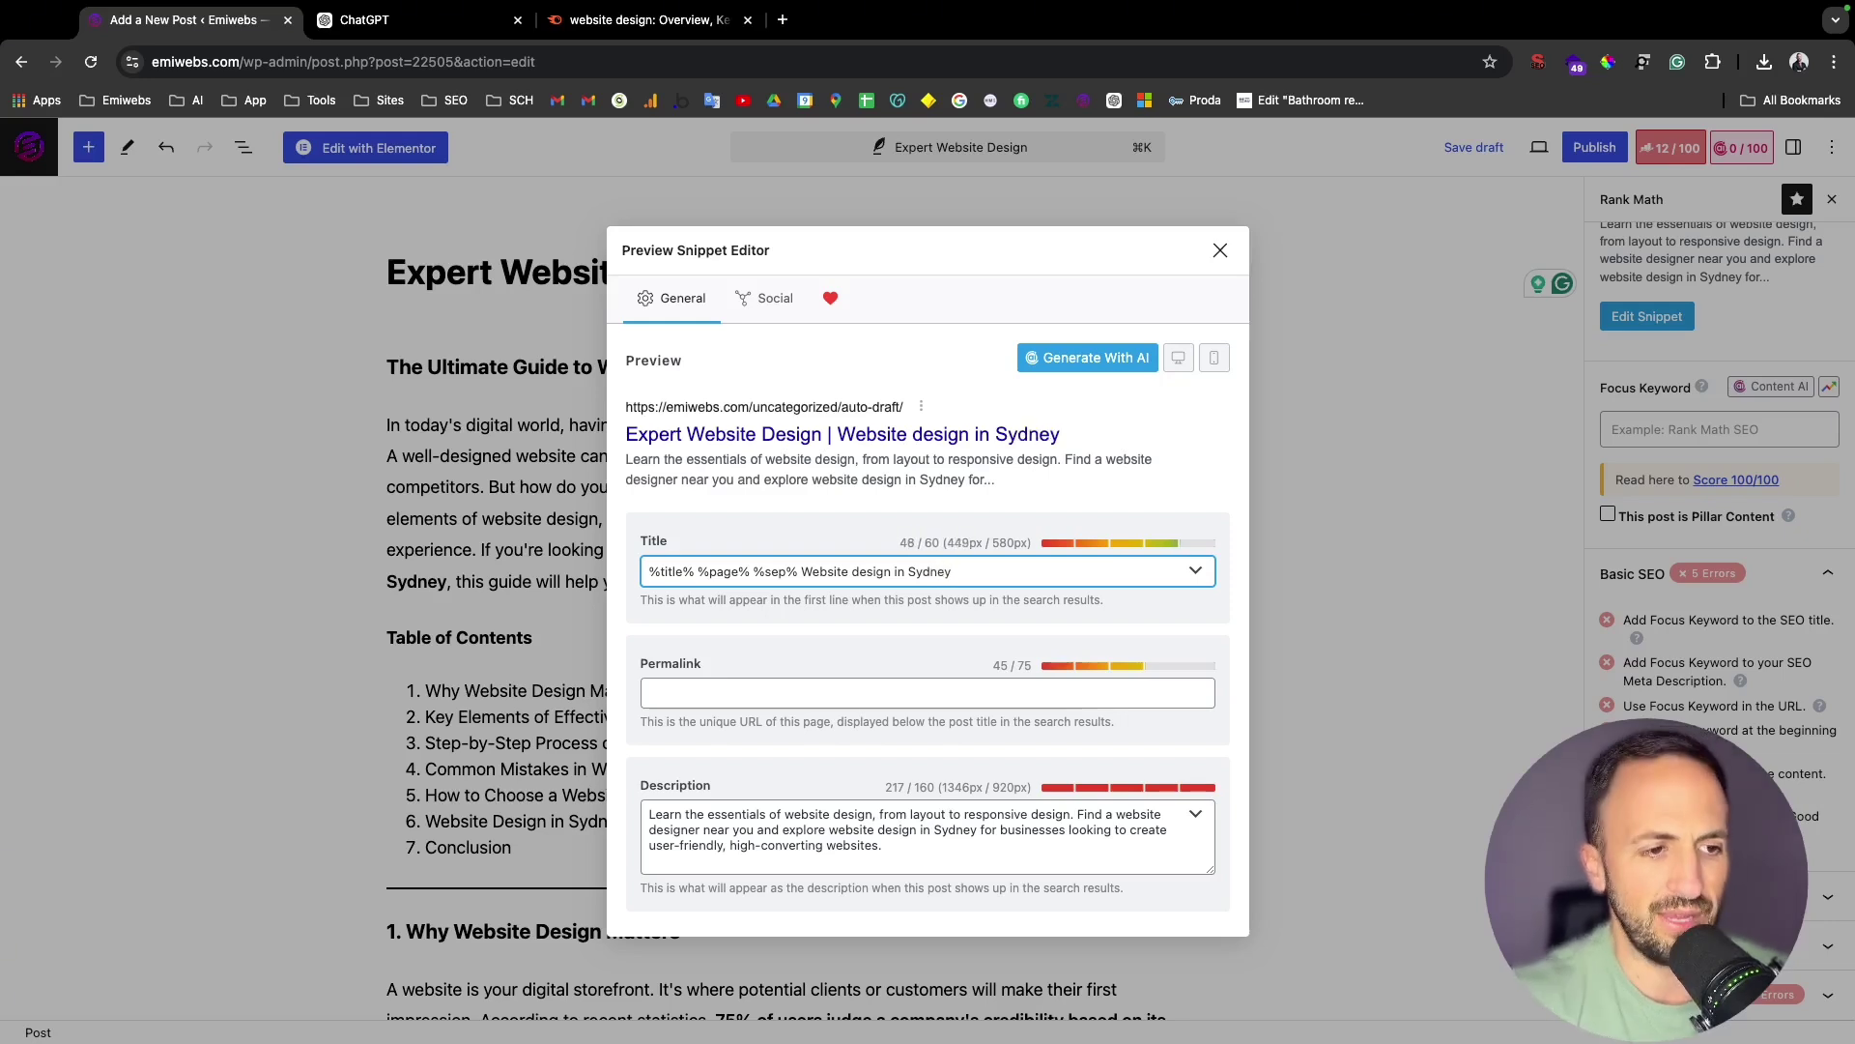
- Trim the meta description to end at 'website design in Sydney' and close the snippet editor
{"action": "left_click", "coordinate": [910, 843]}
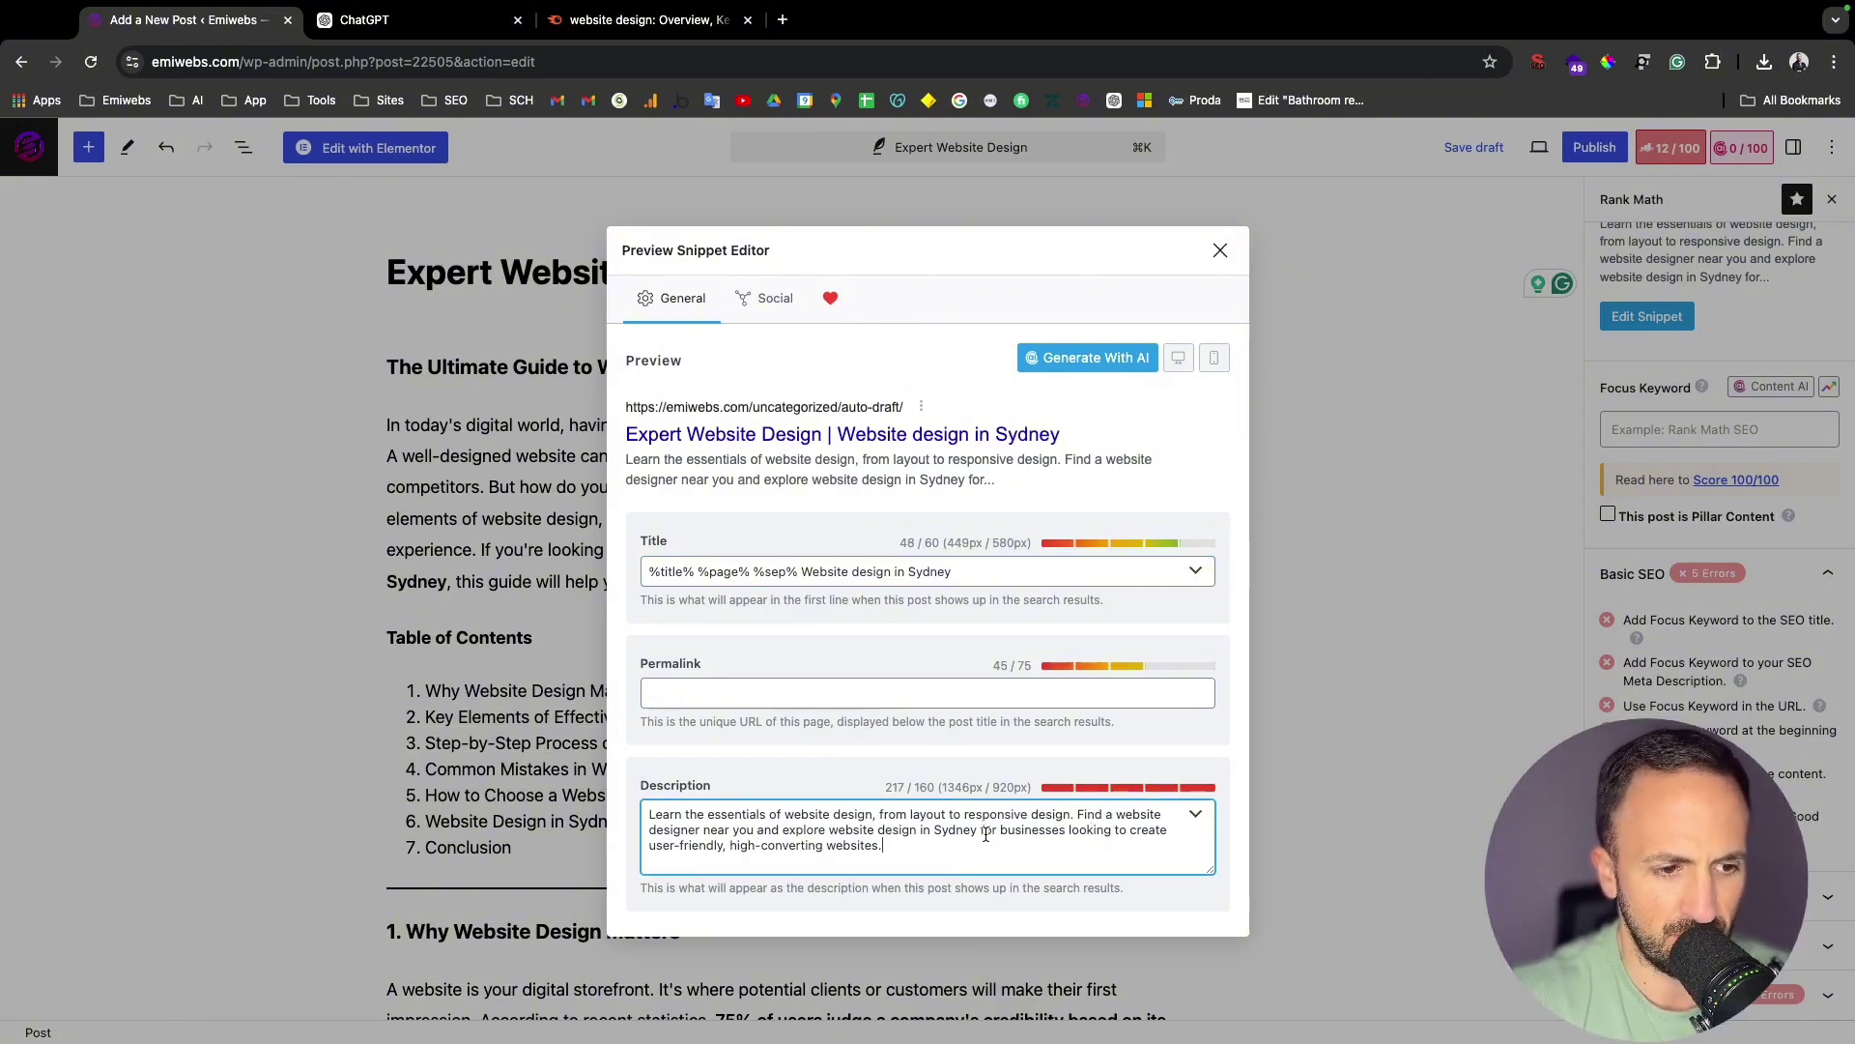
{"action": "left_click_drag", "start_coordinate": [982, 831], "coordinate": [982, 883]}
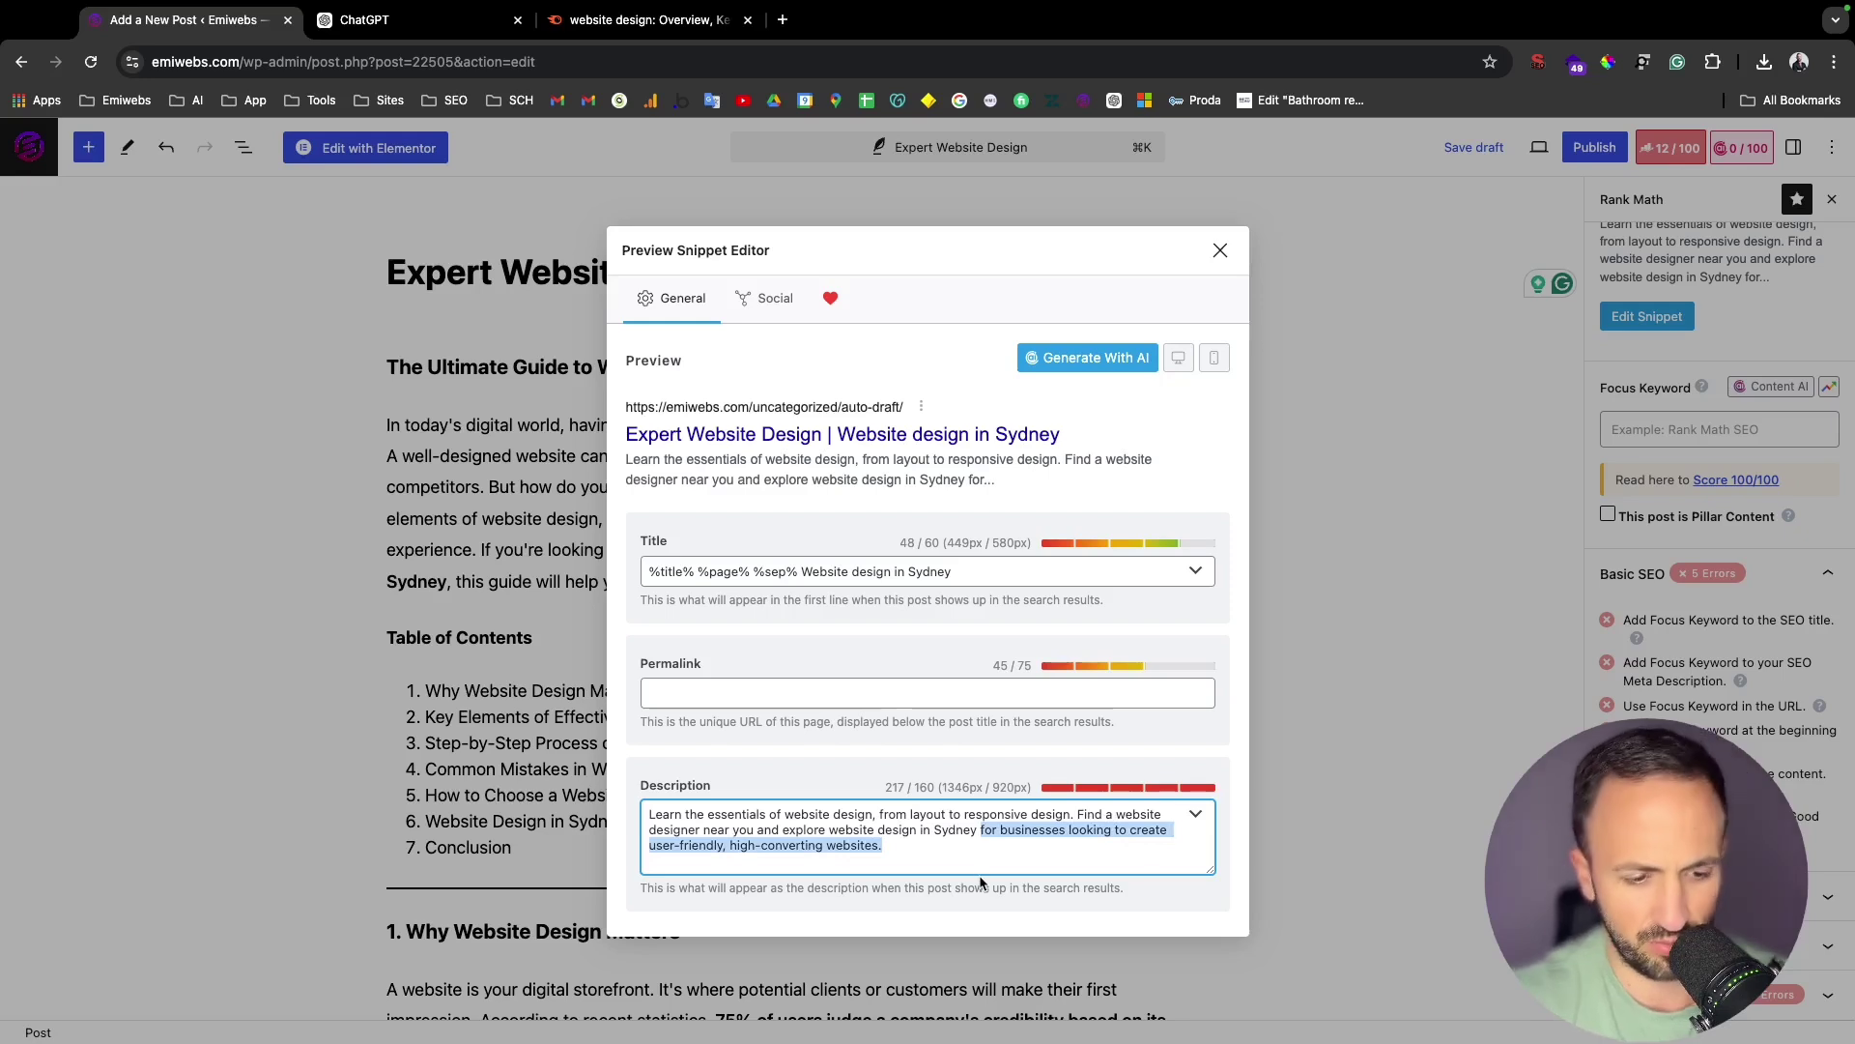
{"action": "key", "text": "BackSpace"}
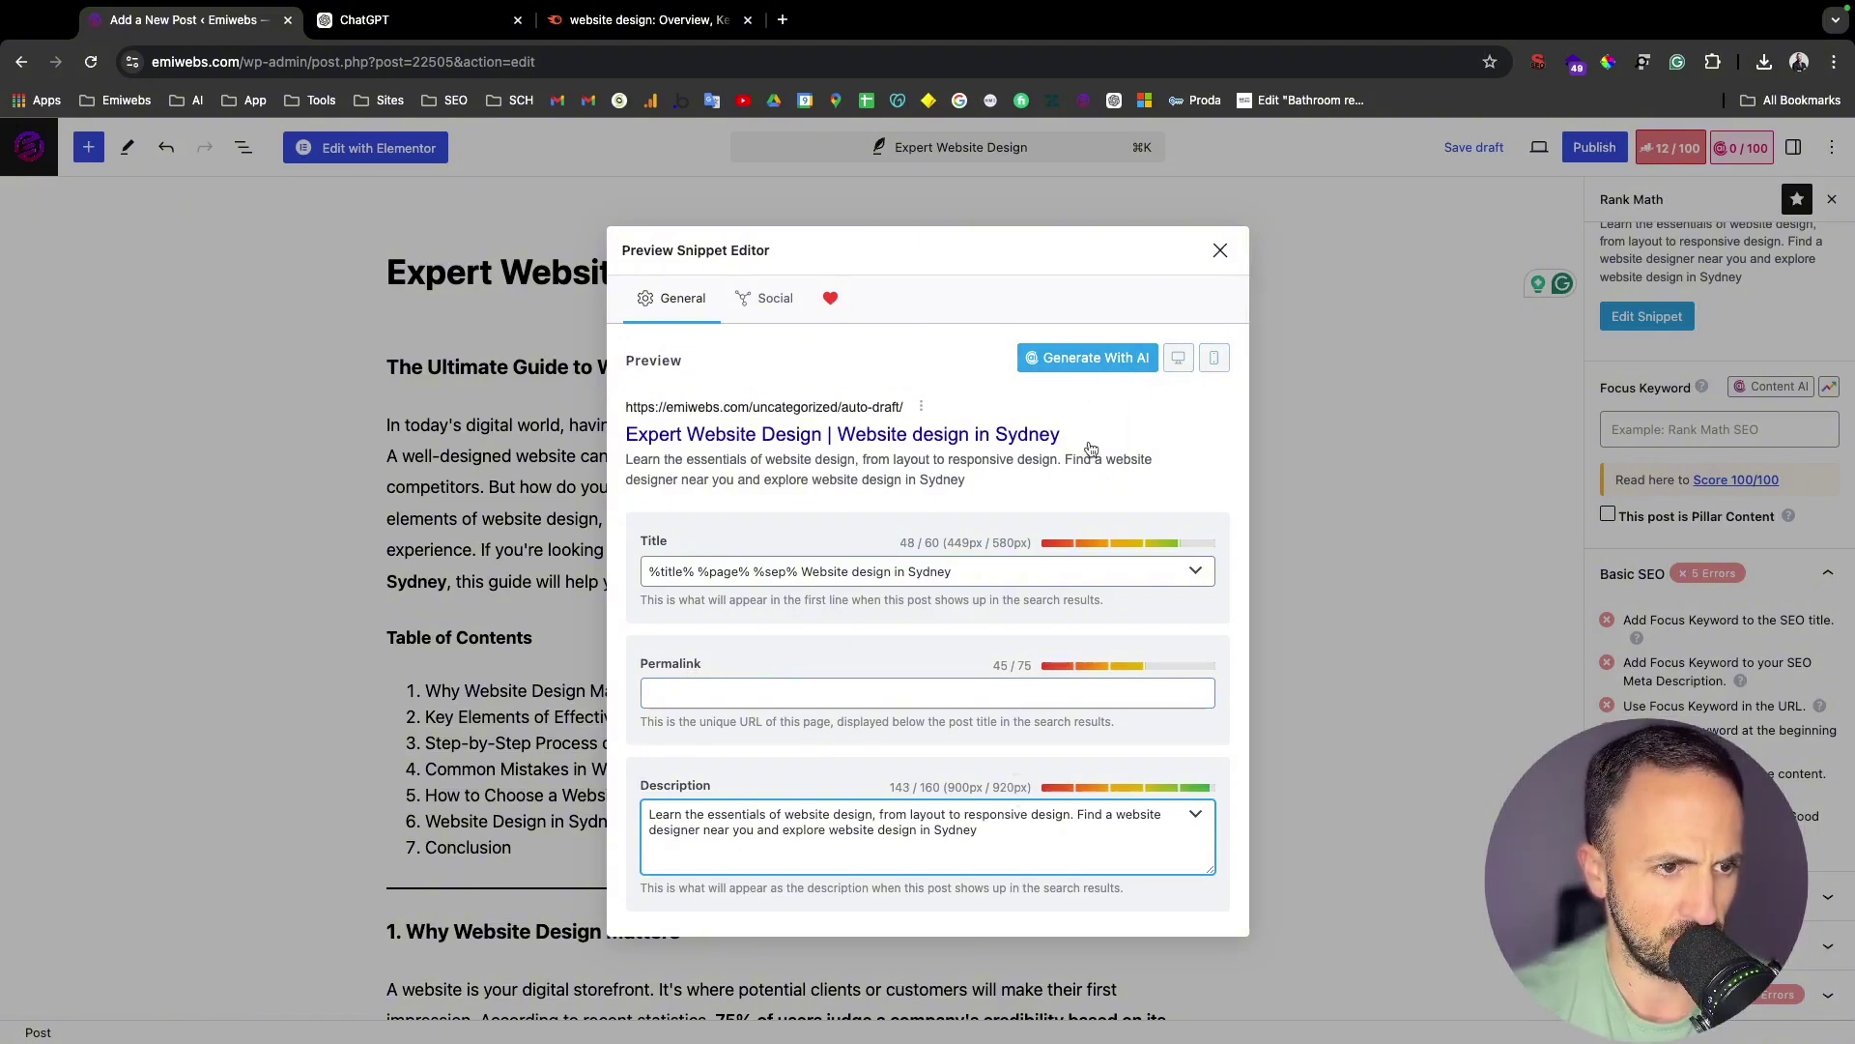
{"action": "left_click", "coordinate": [1221, 250]}
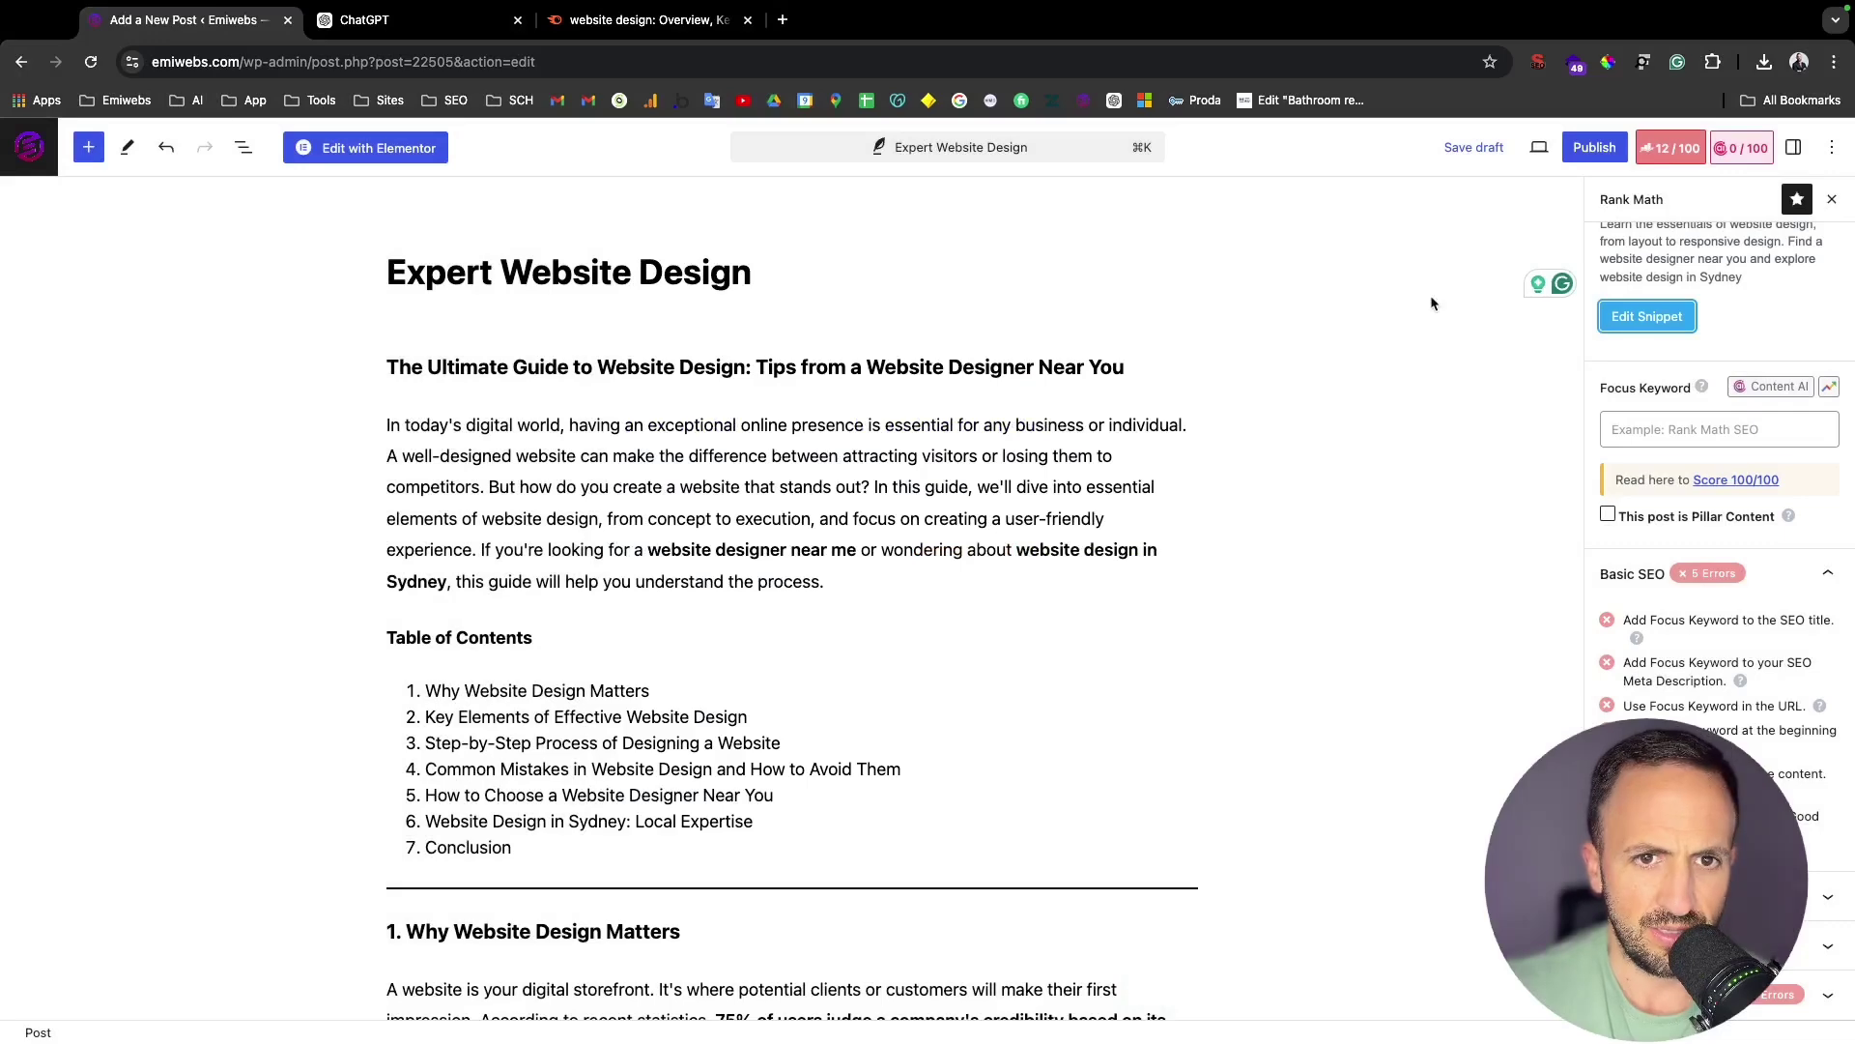
- Copy the words 'Website Design' from the post title
{"action": "triple_click", "coordinate": [649, 280]}
{"action": "right_click", "coordinate": [640, 281]}
{"action": "left_click", "coordinate": [595, 290]}
{"action": "left_click", "coordinate": [548, 273]}
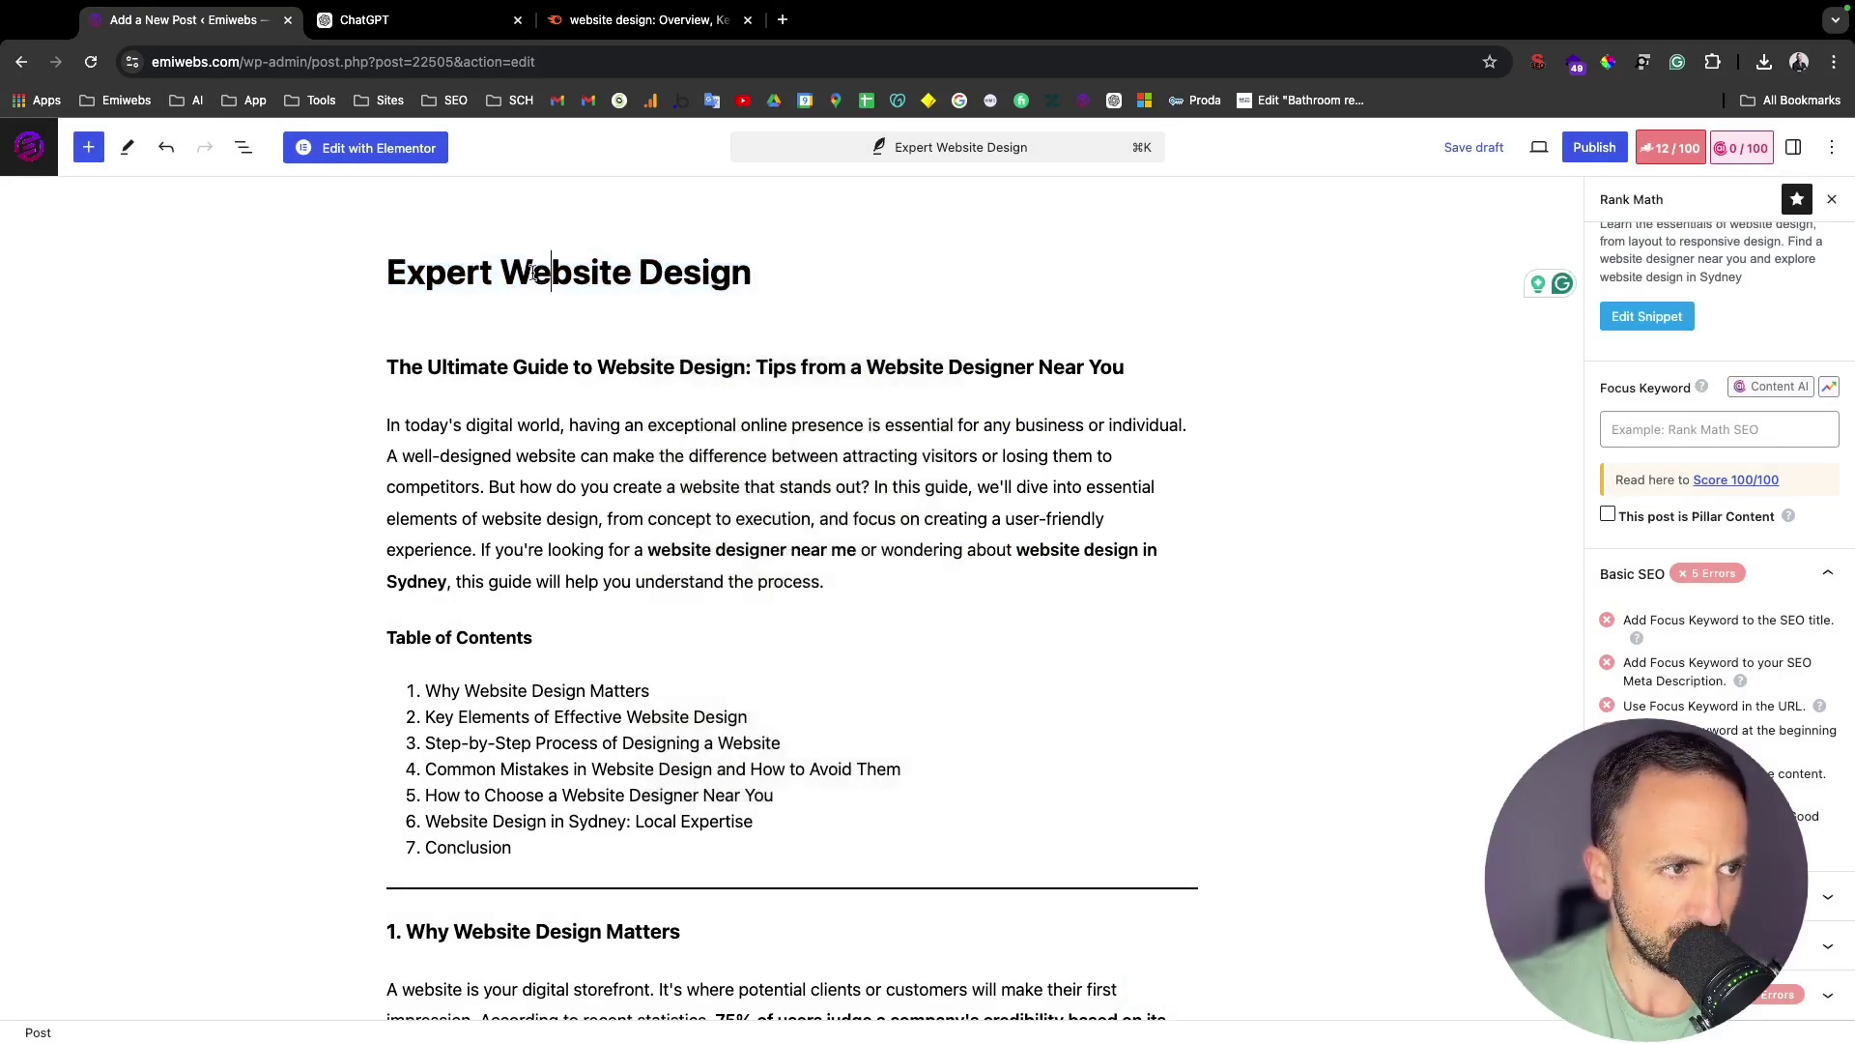
{"action": "left_click_drag", "start_coordinate": [501, 273], "coordinate": [736, 278]}
{"action": "right_click", "coordinate": [736, 277]}
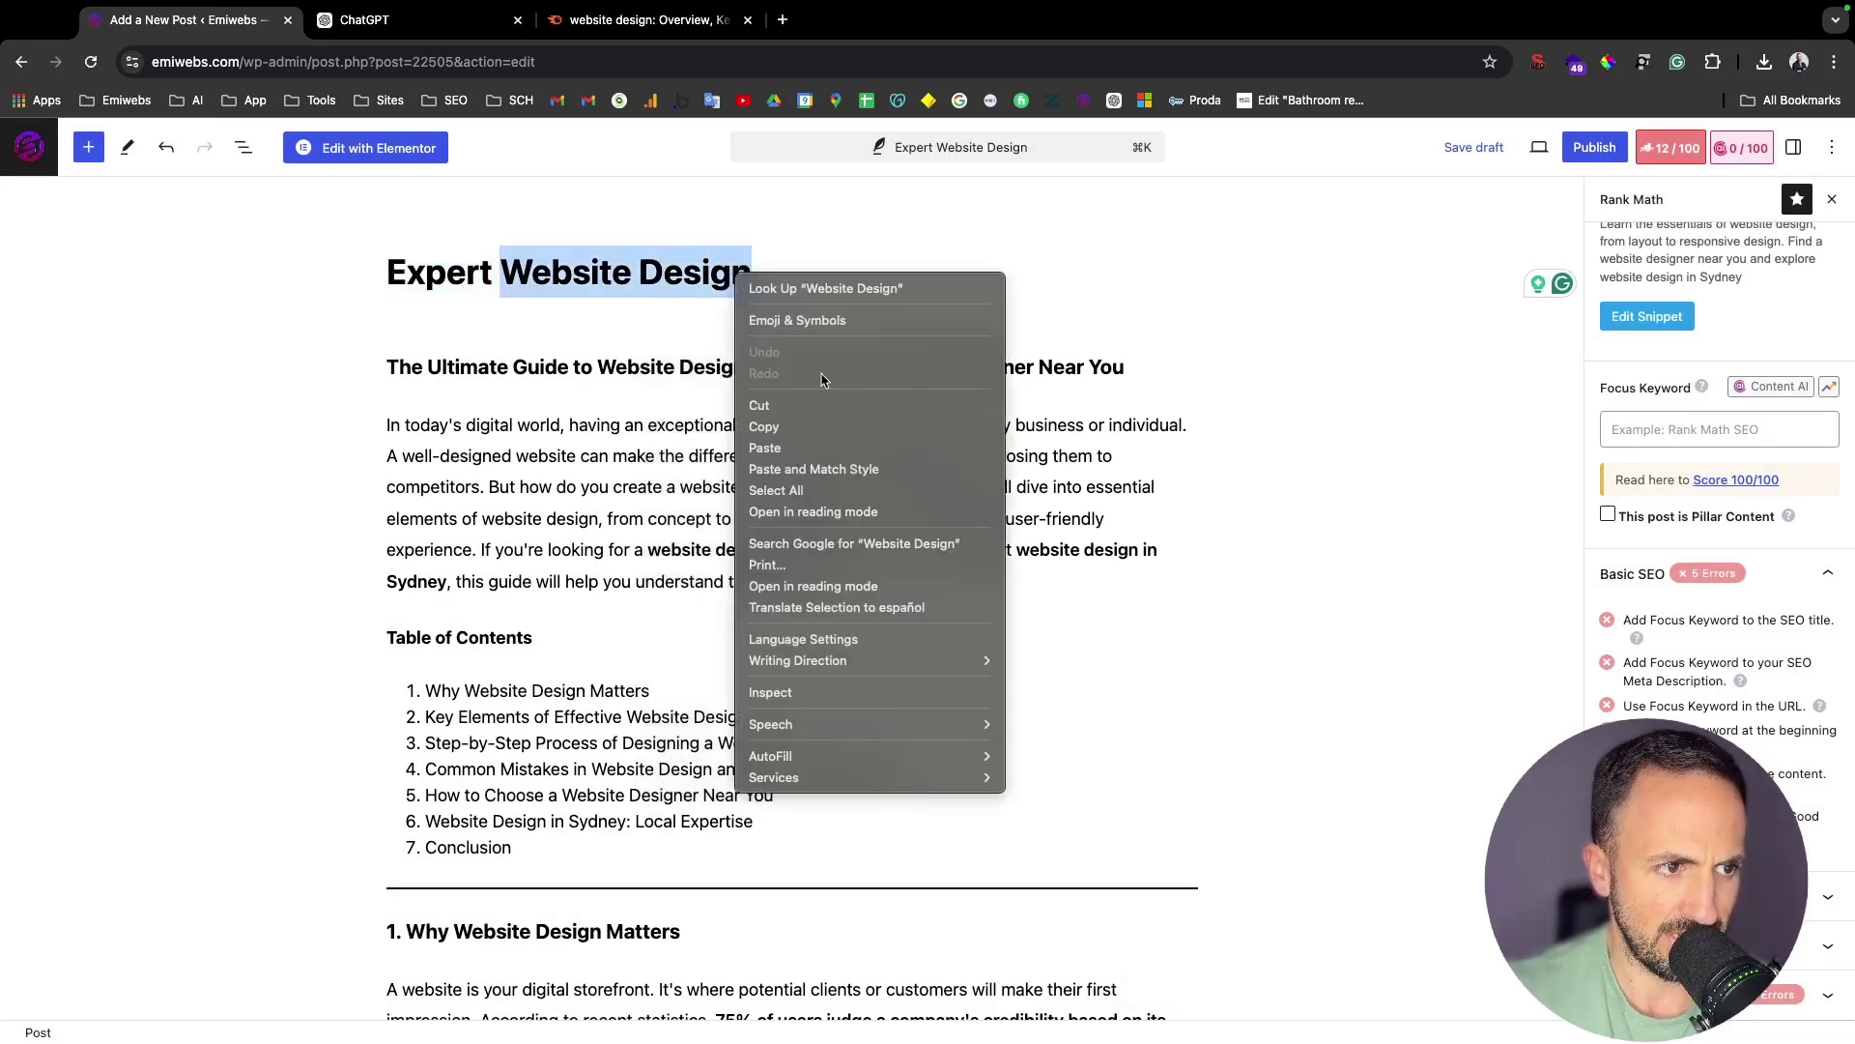
{"action": "left_click", "coordinate": [812, 434]}
- Enter 'Website Design' as the Rank Math focus keyword, lifting the score to 66/100
{"action": "left_click", "coordinate": [1643, 430]}
{"action": "right_click", "coordinate": [1648, 431]}
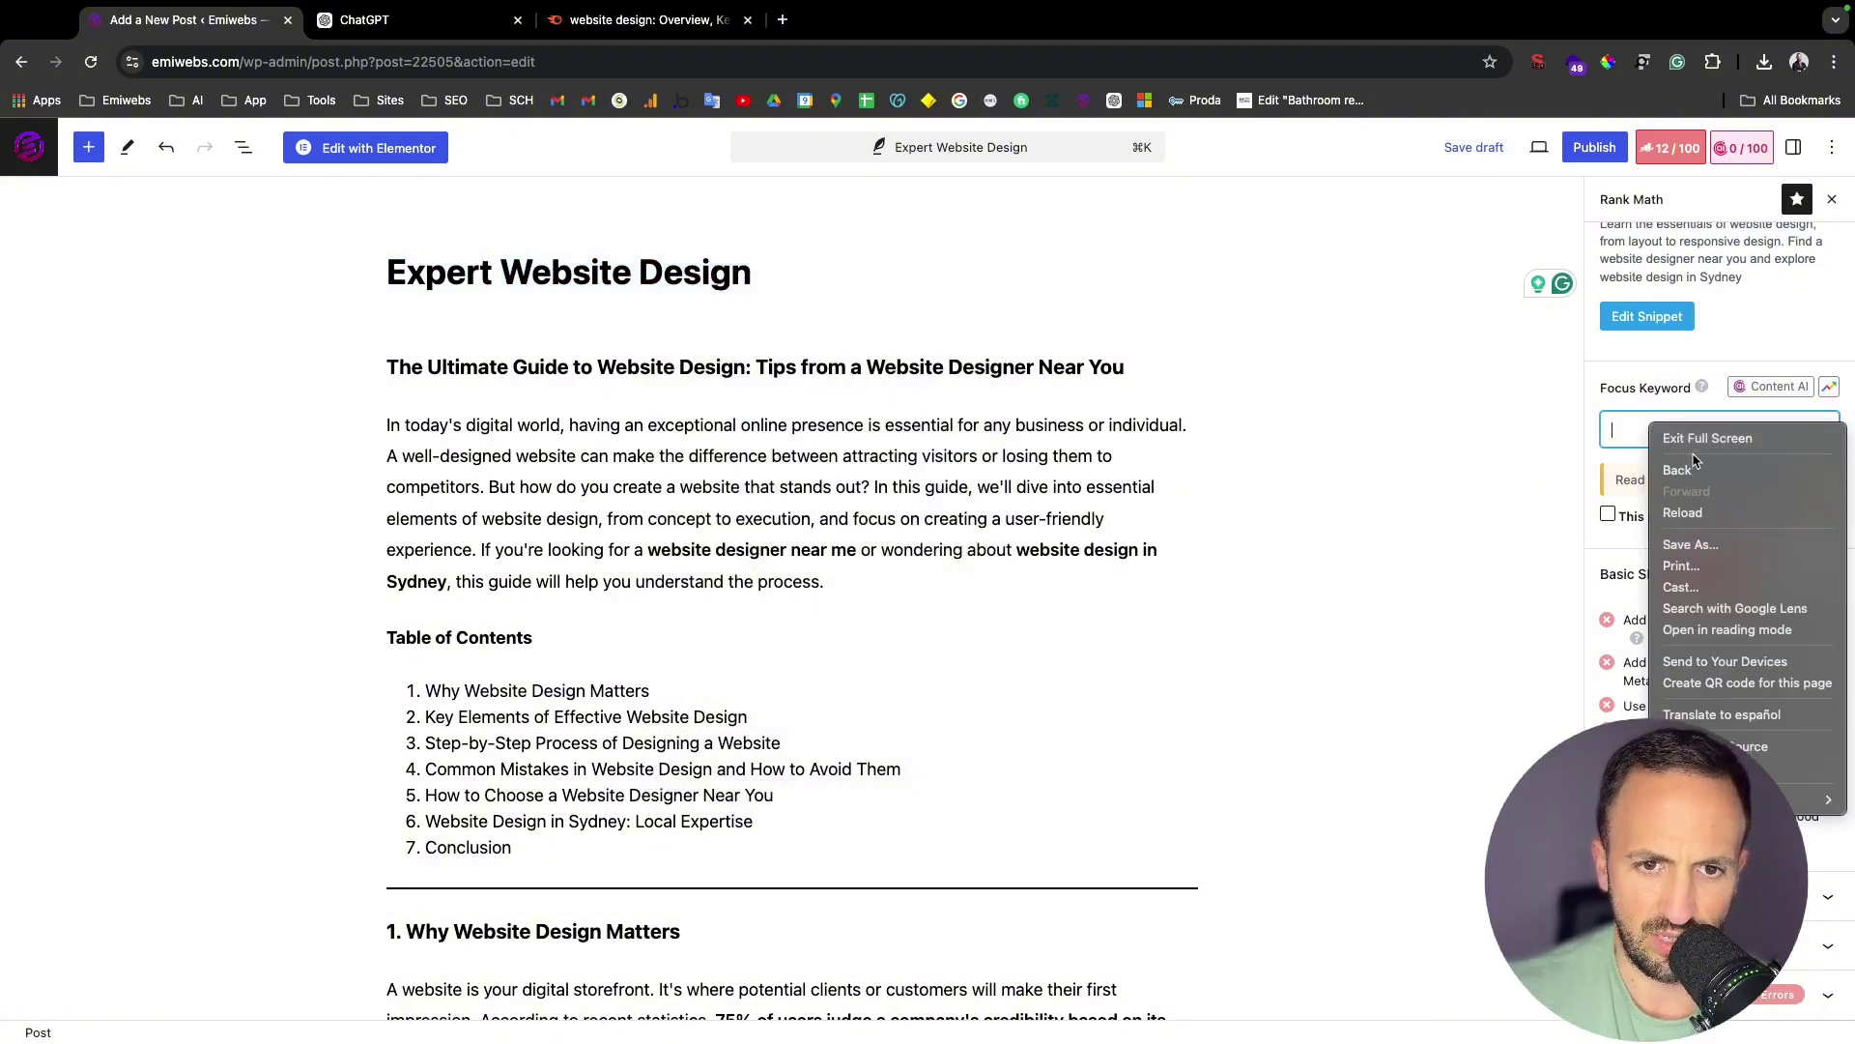
{"action": "left_click", "coordinate": [1628, 426]}
{"action": "key", "text": "super+v"}
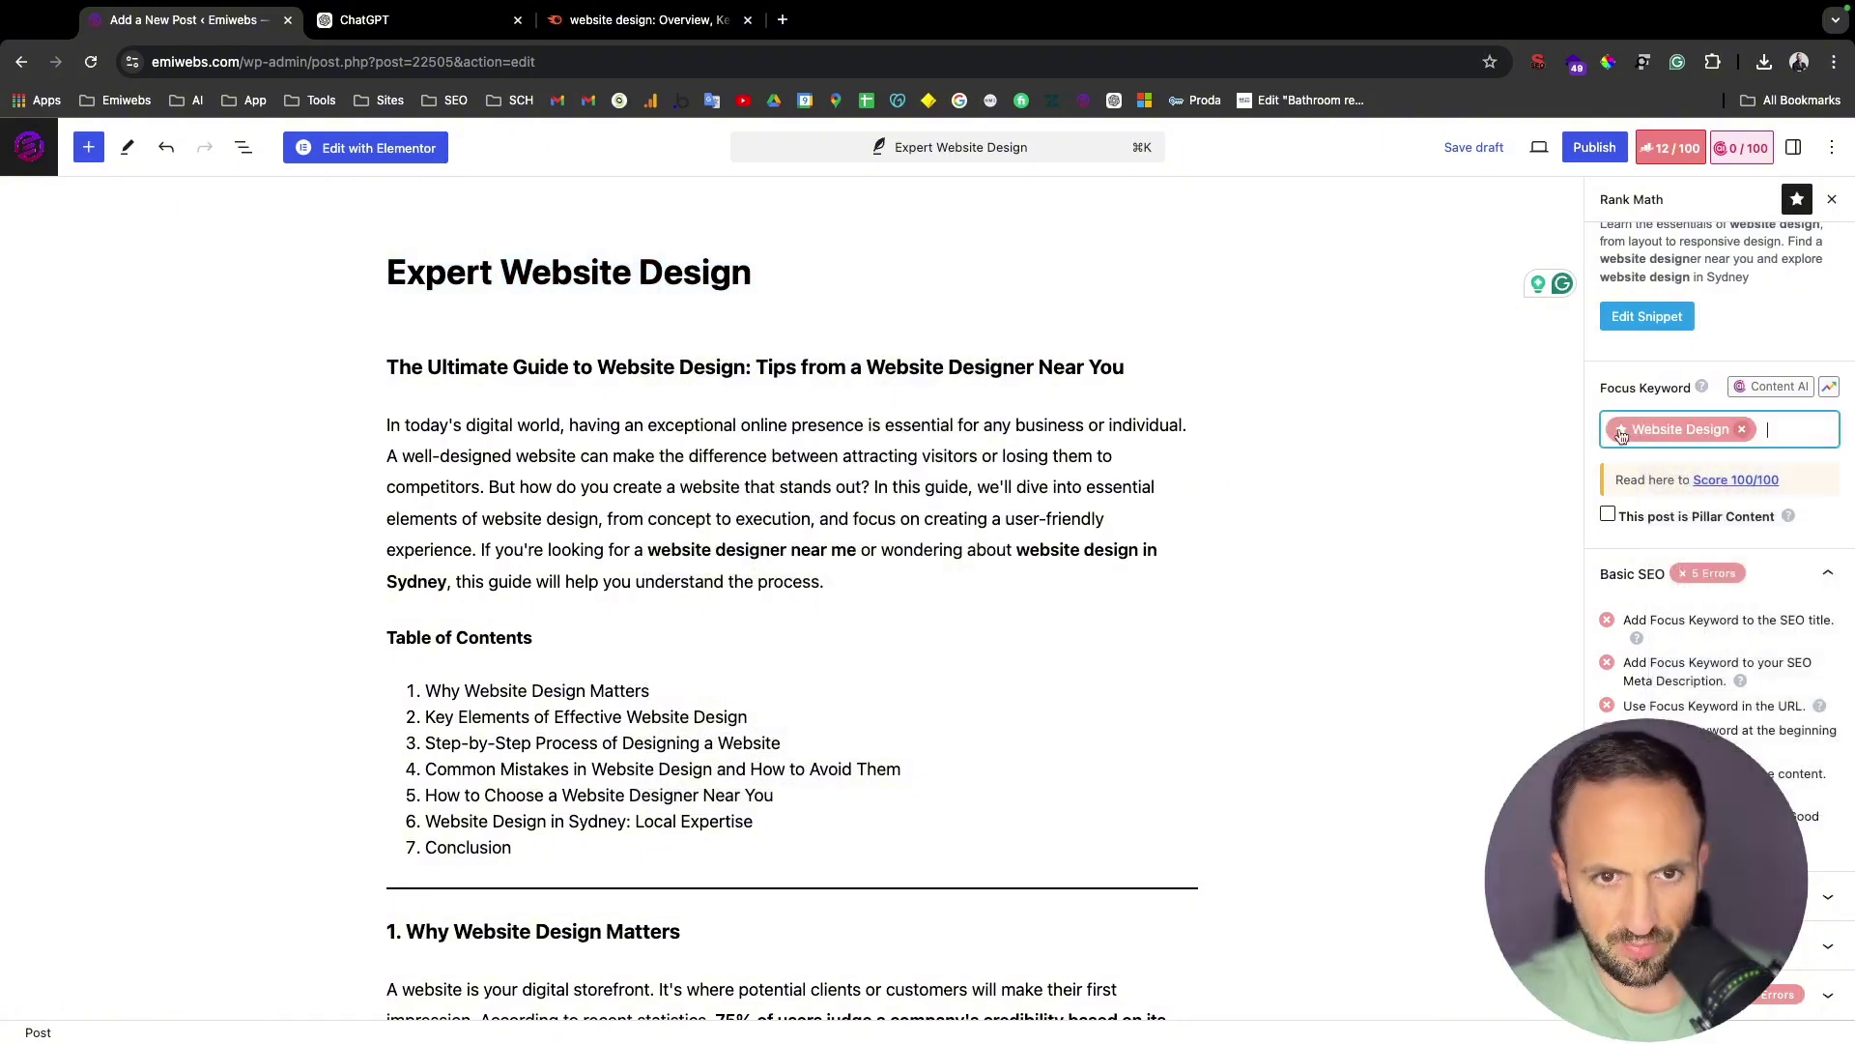
{"action": "key", "text": "Return"}
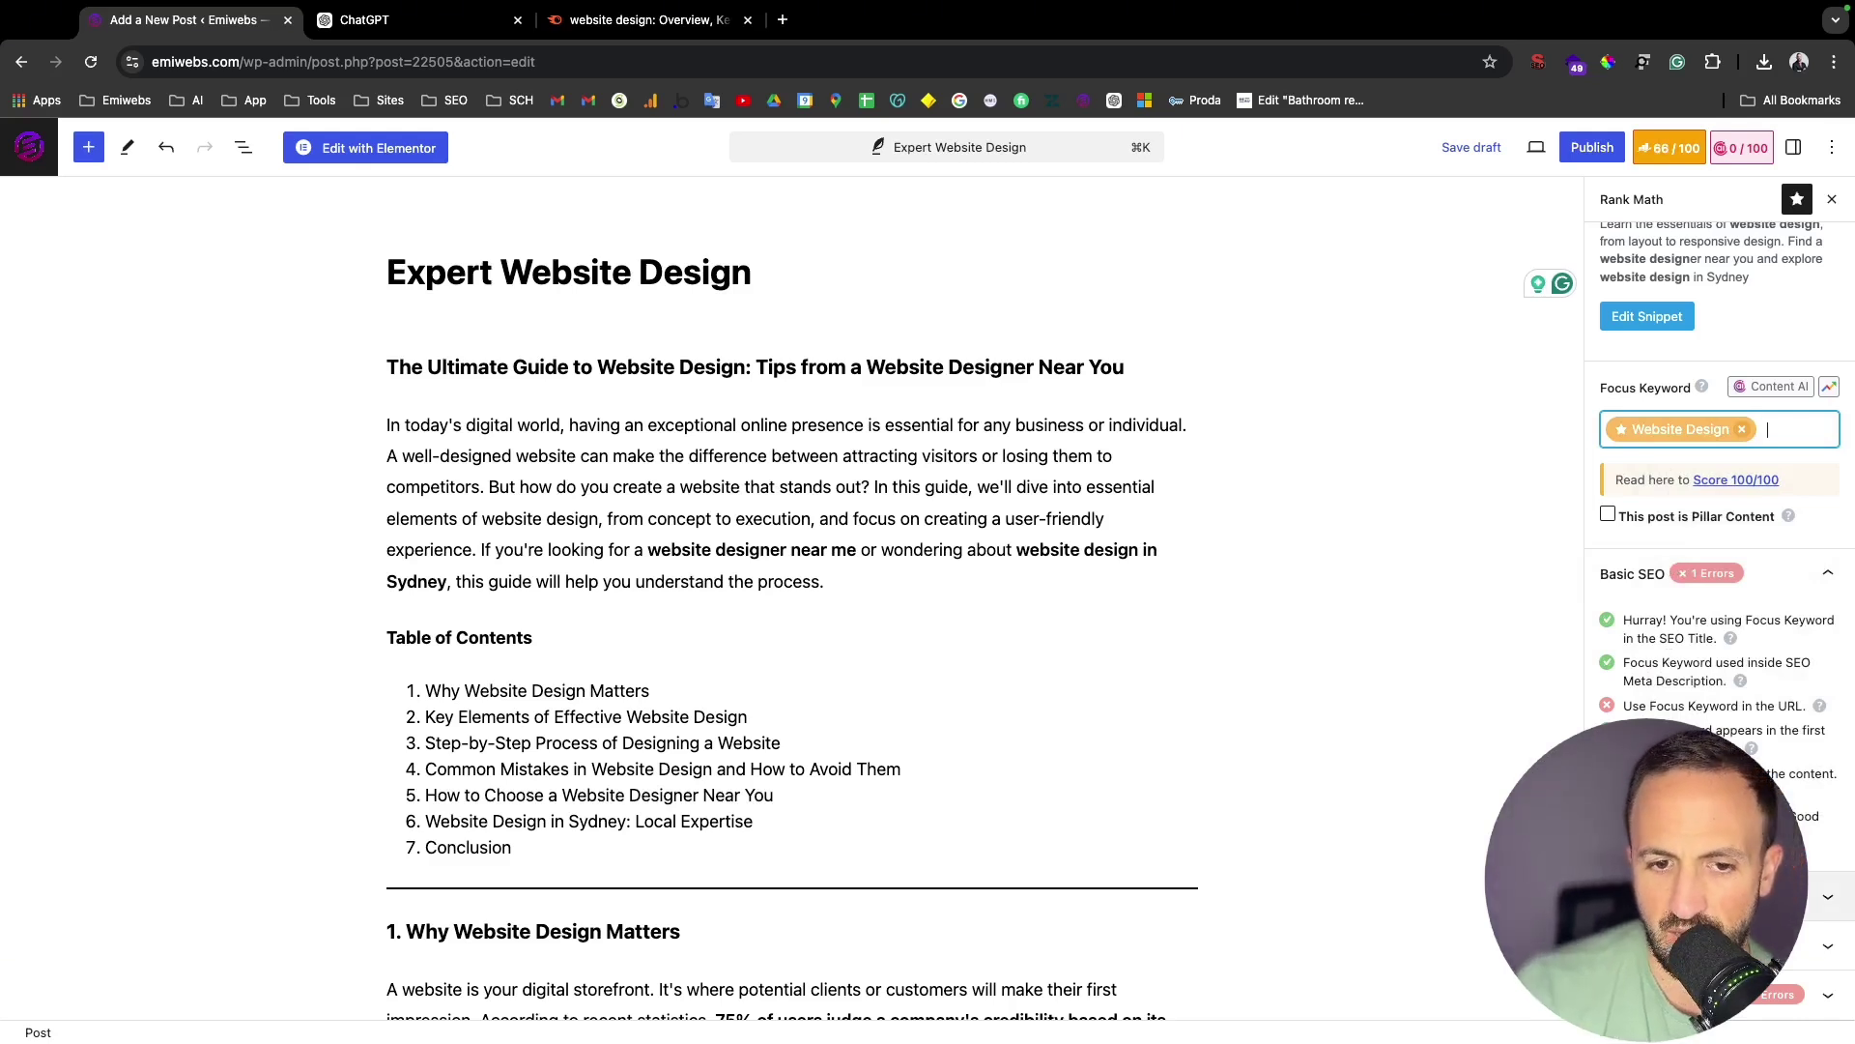
{"action": "left_click", "coordinate": [1765, 896]}
{"action": "scroll", "coordinate": [1765, 747], "scroll_direction": "up", "scroll_amount": 3}
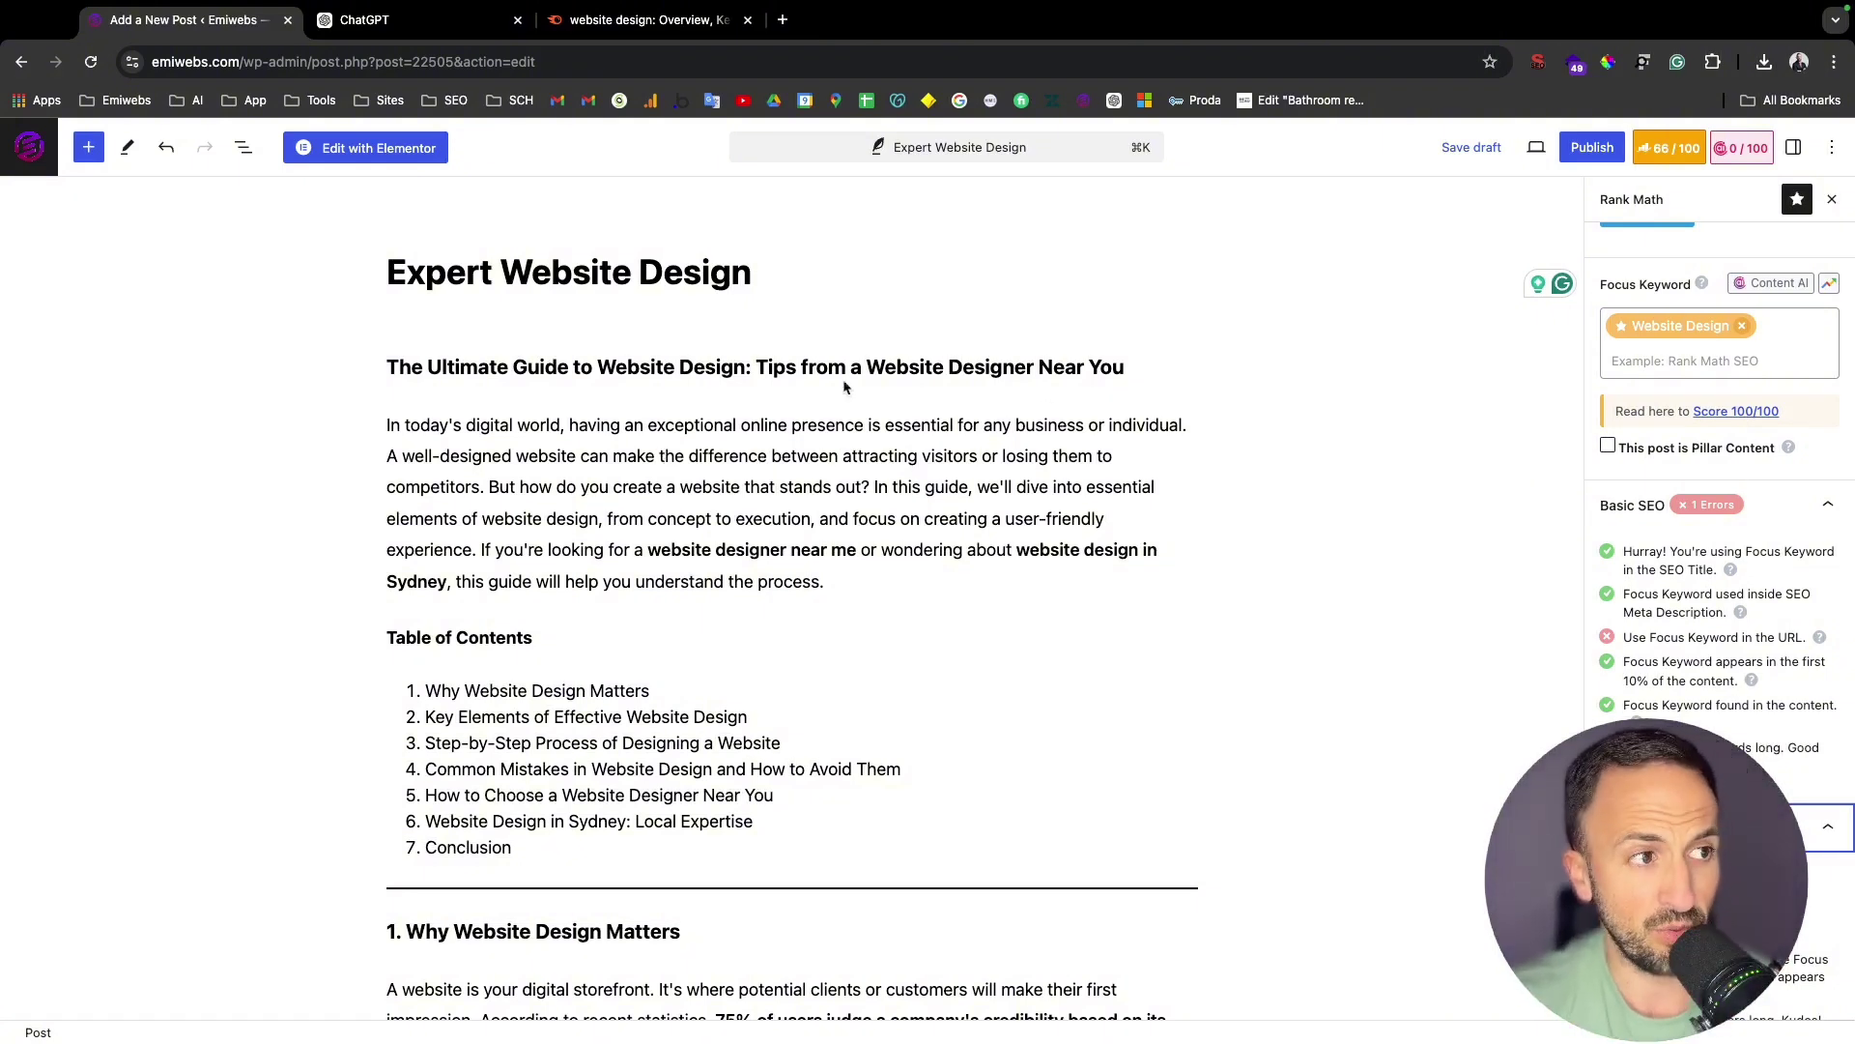
- Publish the Expert Website Design post and open it in Elementor
{"action": "left_click", "coordinate": [1592, 157]}
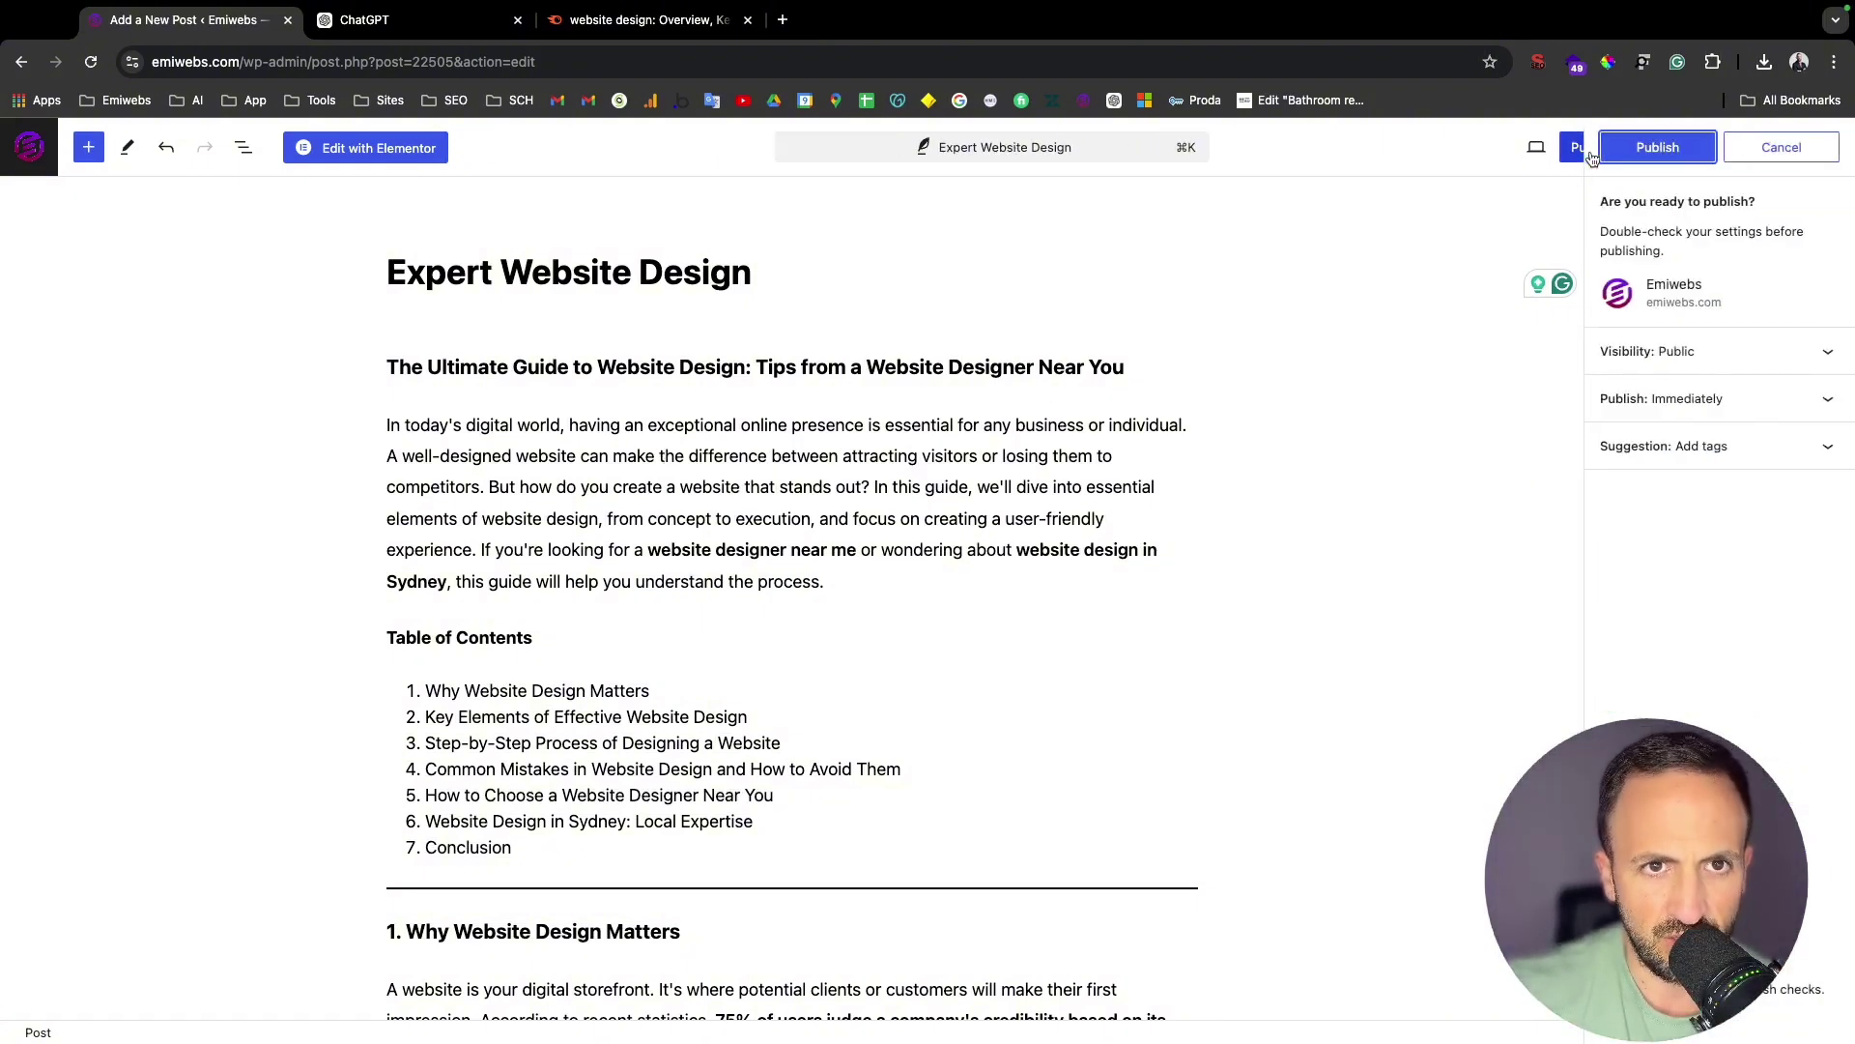
{"action": "left_click", "coordinate": [1634, 154]}
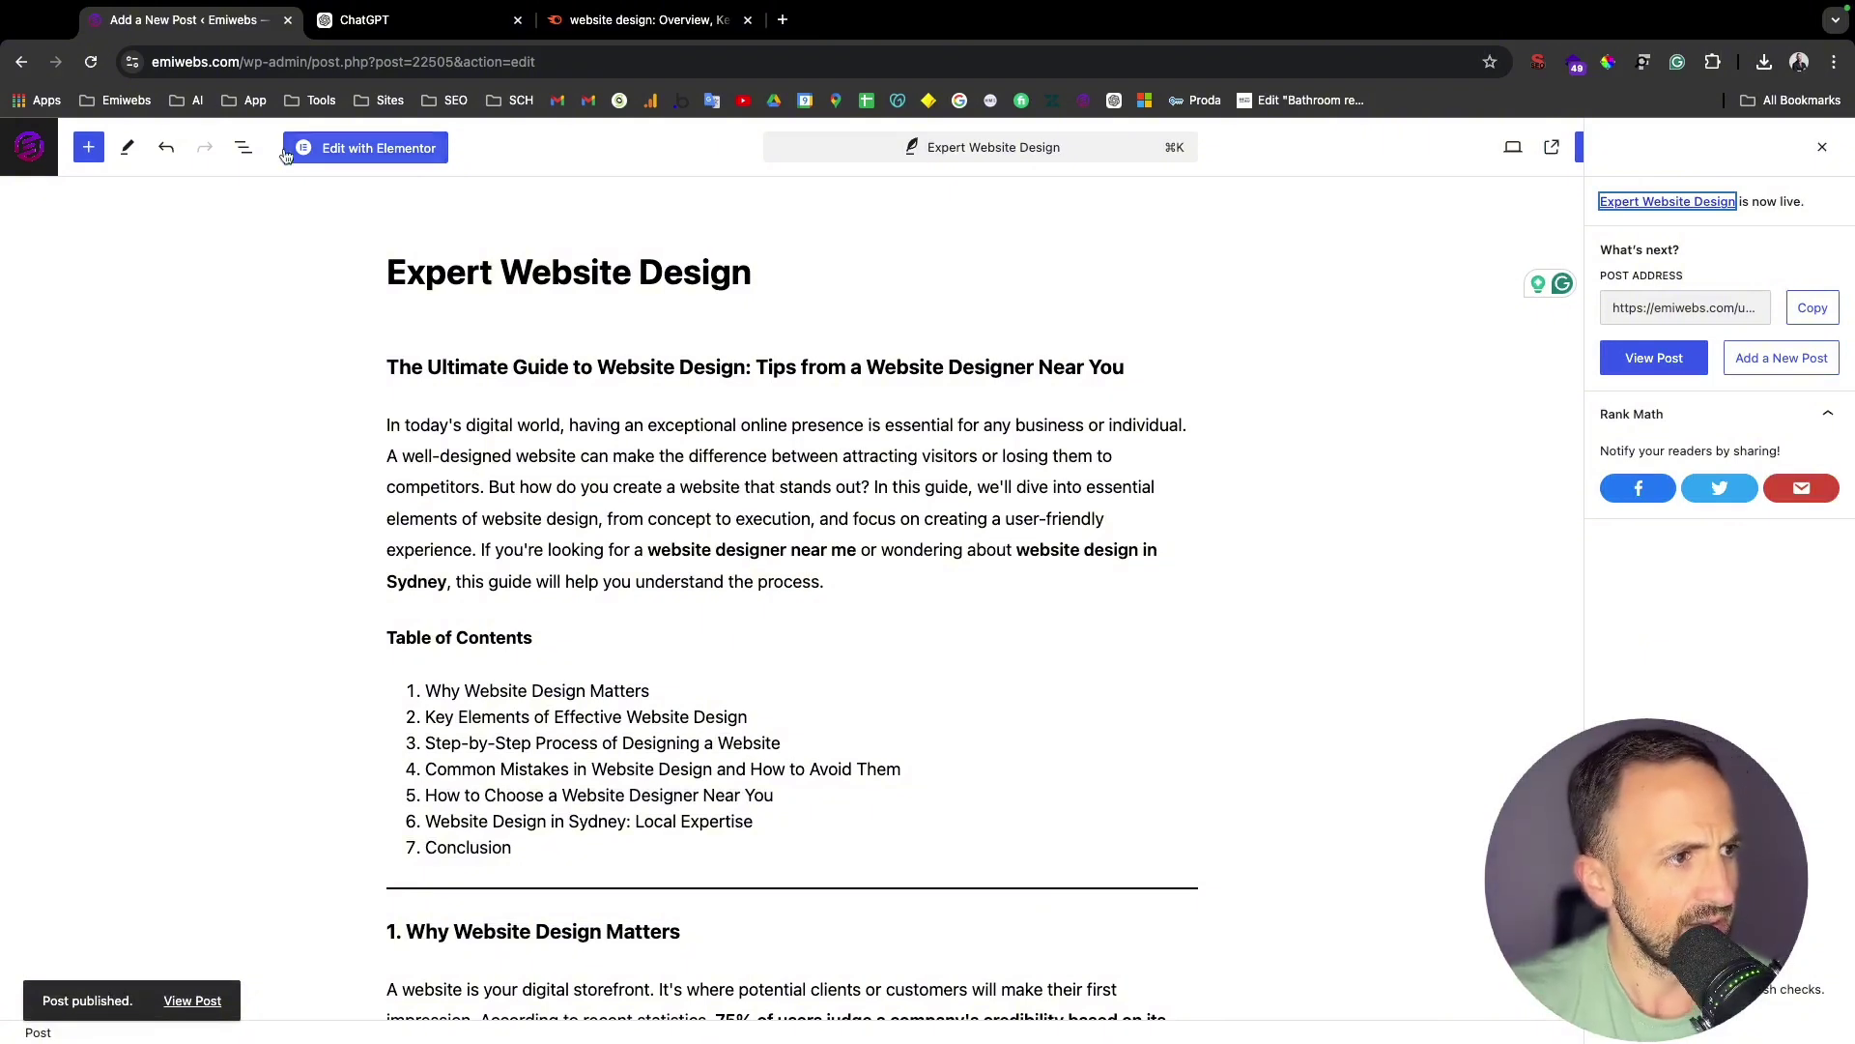
{"action": "left_click", "coordinate": [1822, 147]}
{"action": "left_click", "coordinate": [405, 160]}
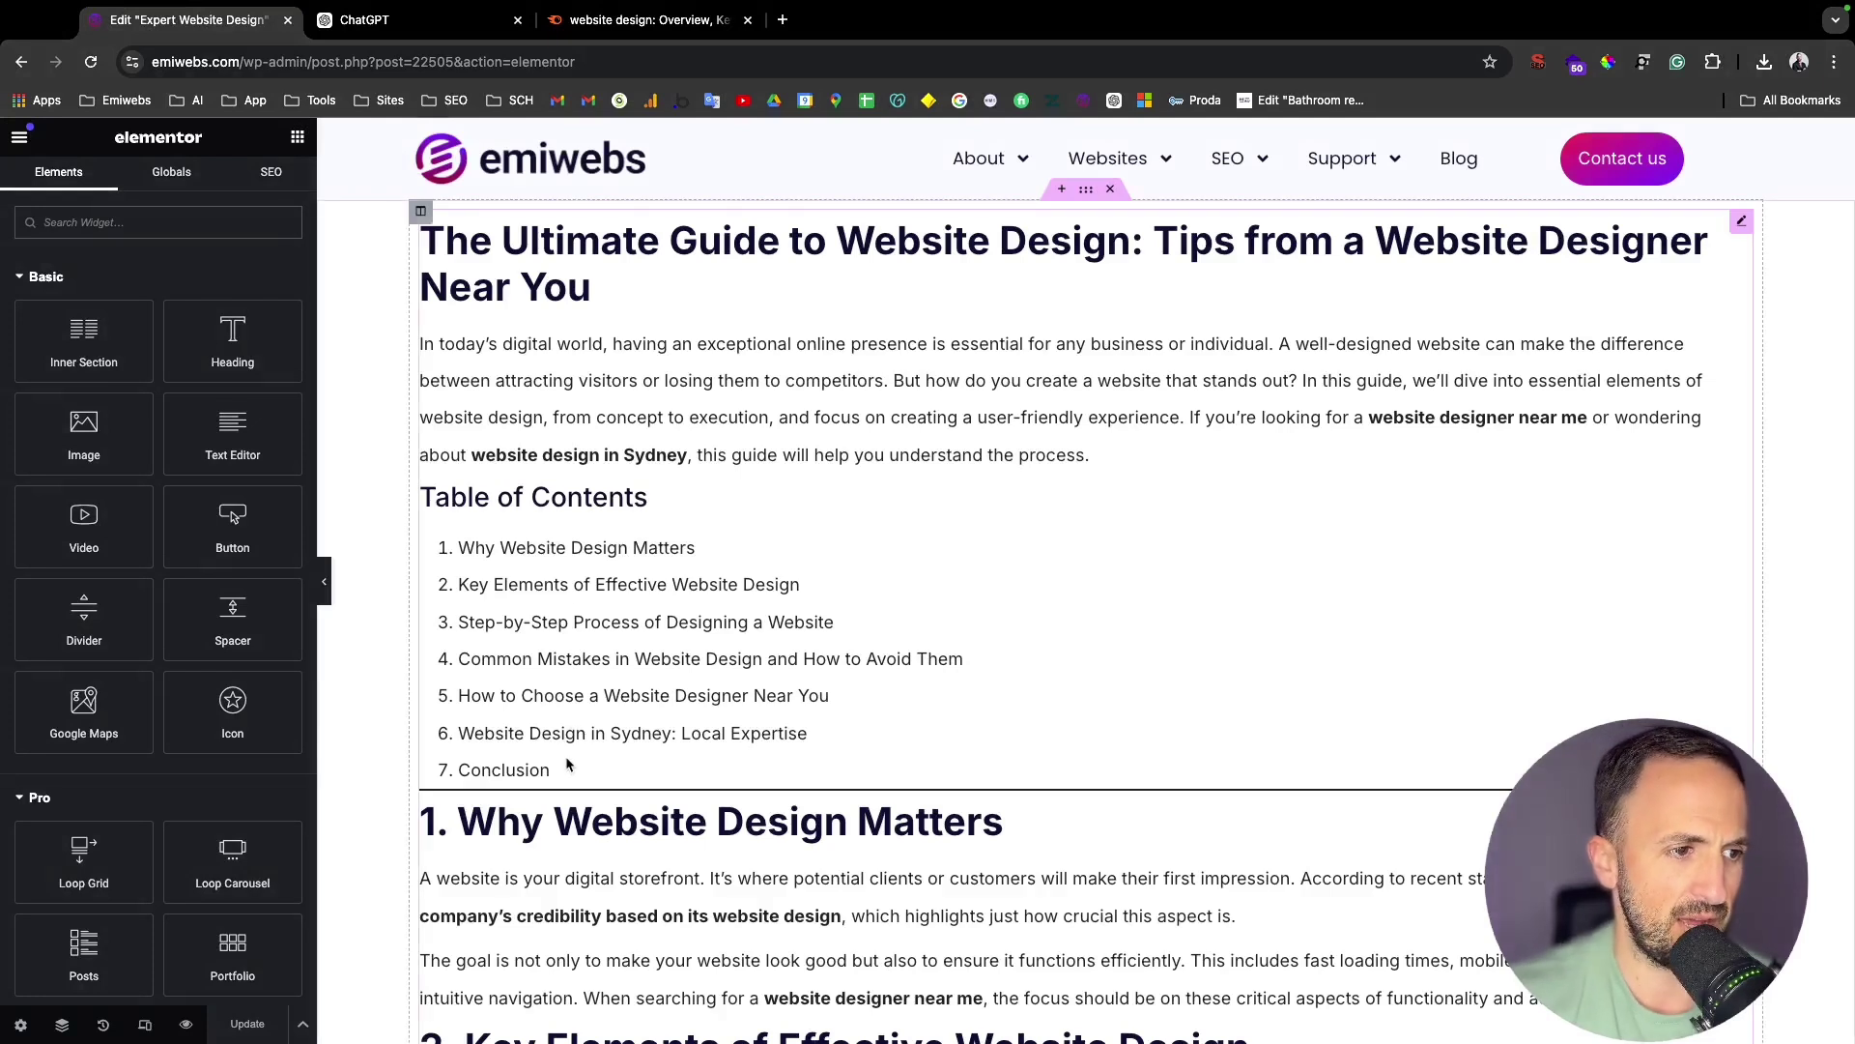
- Set the post's Page Layout to Elementor Full Width and hide the side panel to preview
{"action": "left_click", "coordinate": [20, 1024]}
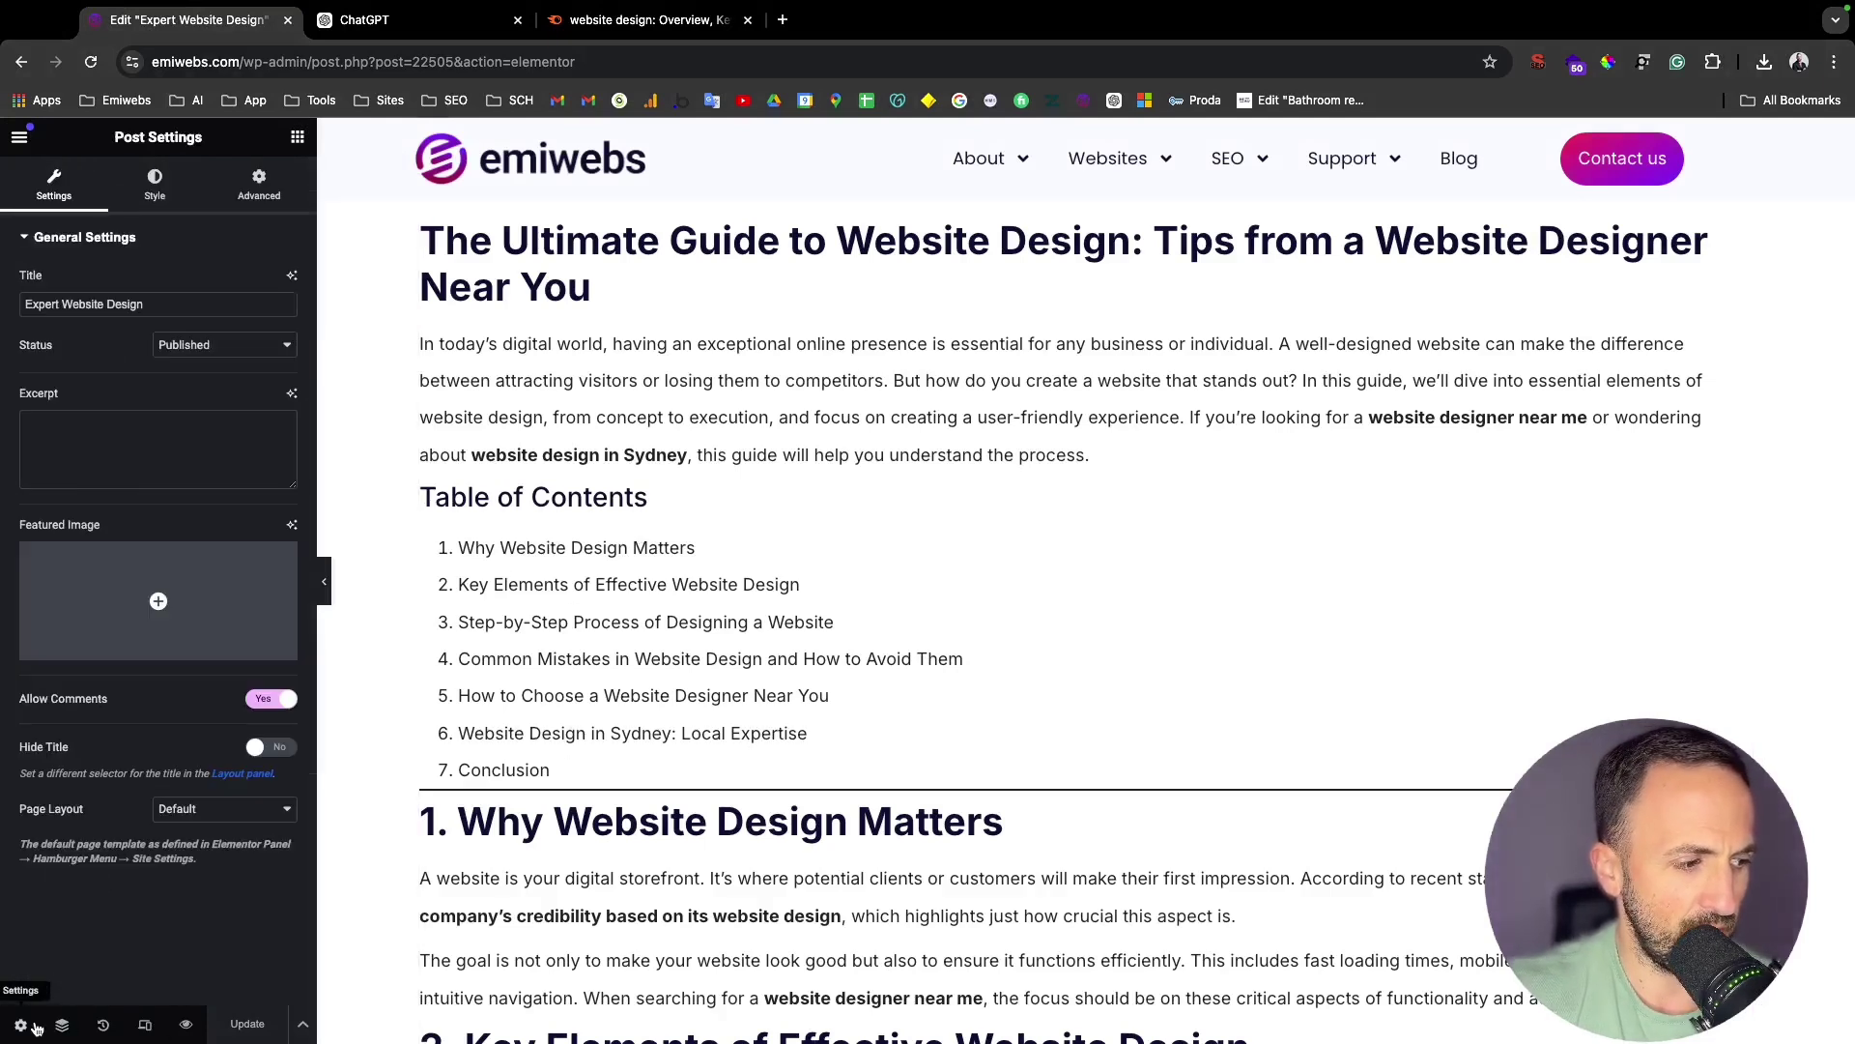
{"action": "left_click", "coordinate": [226, 812]}
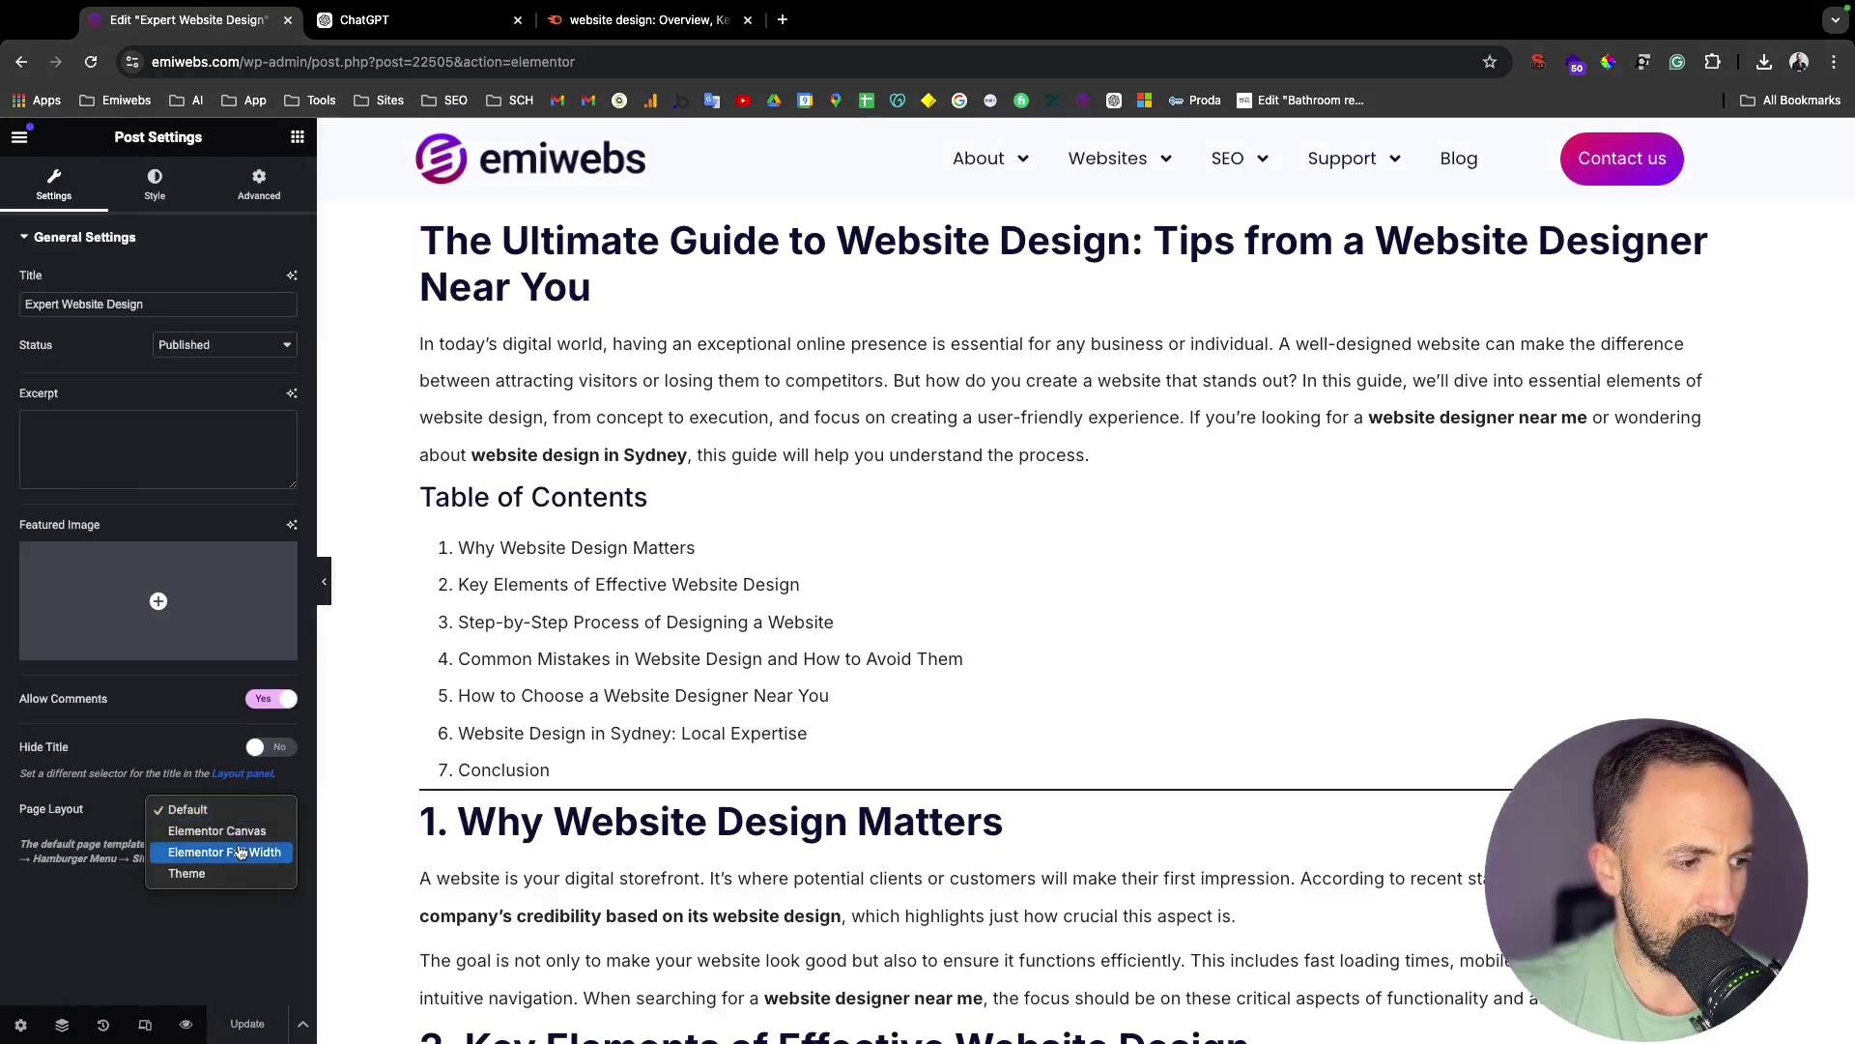
{"action": "left_click", "coordinate": [241, 851]}
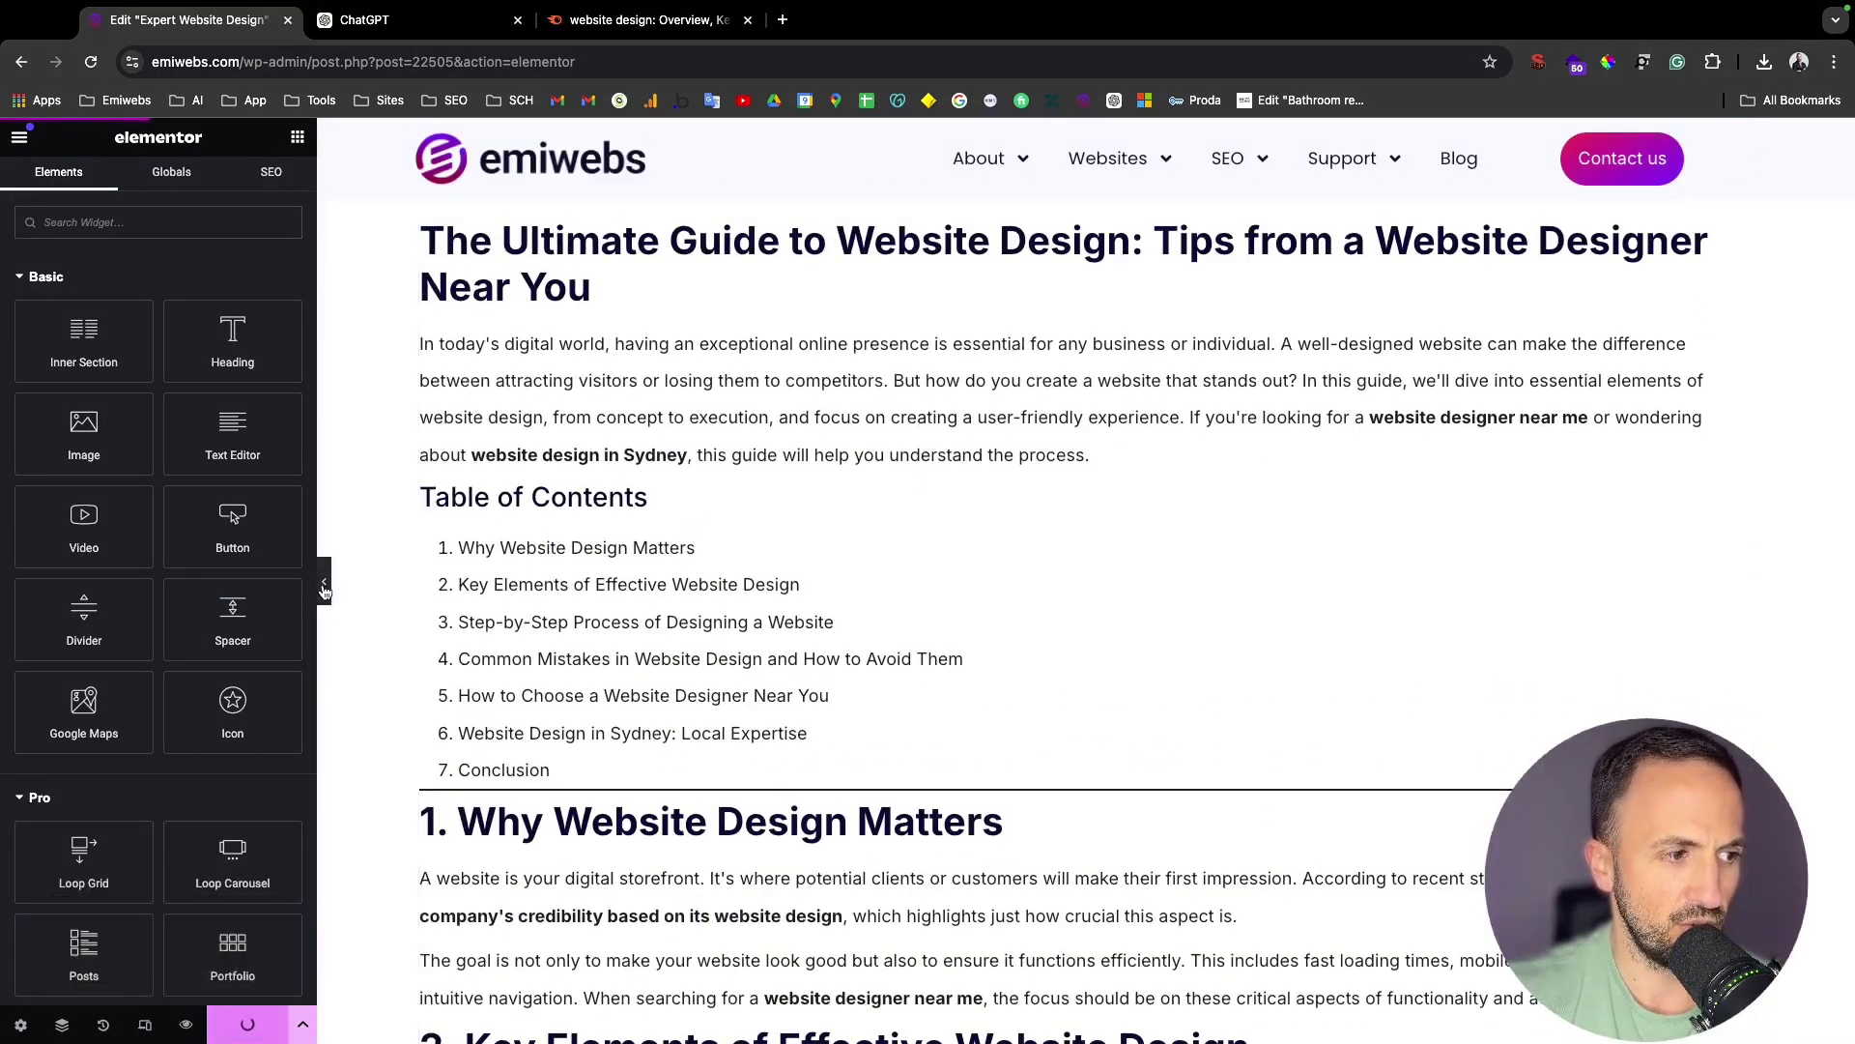
{"action": "left_click", "coordinate": [324, 585]}
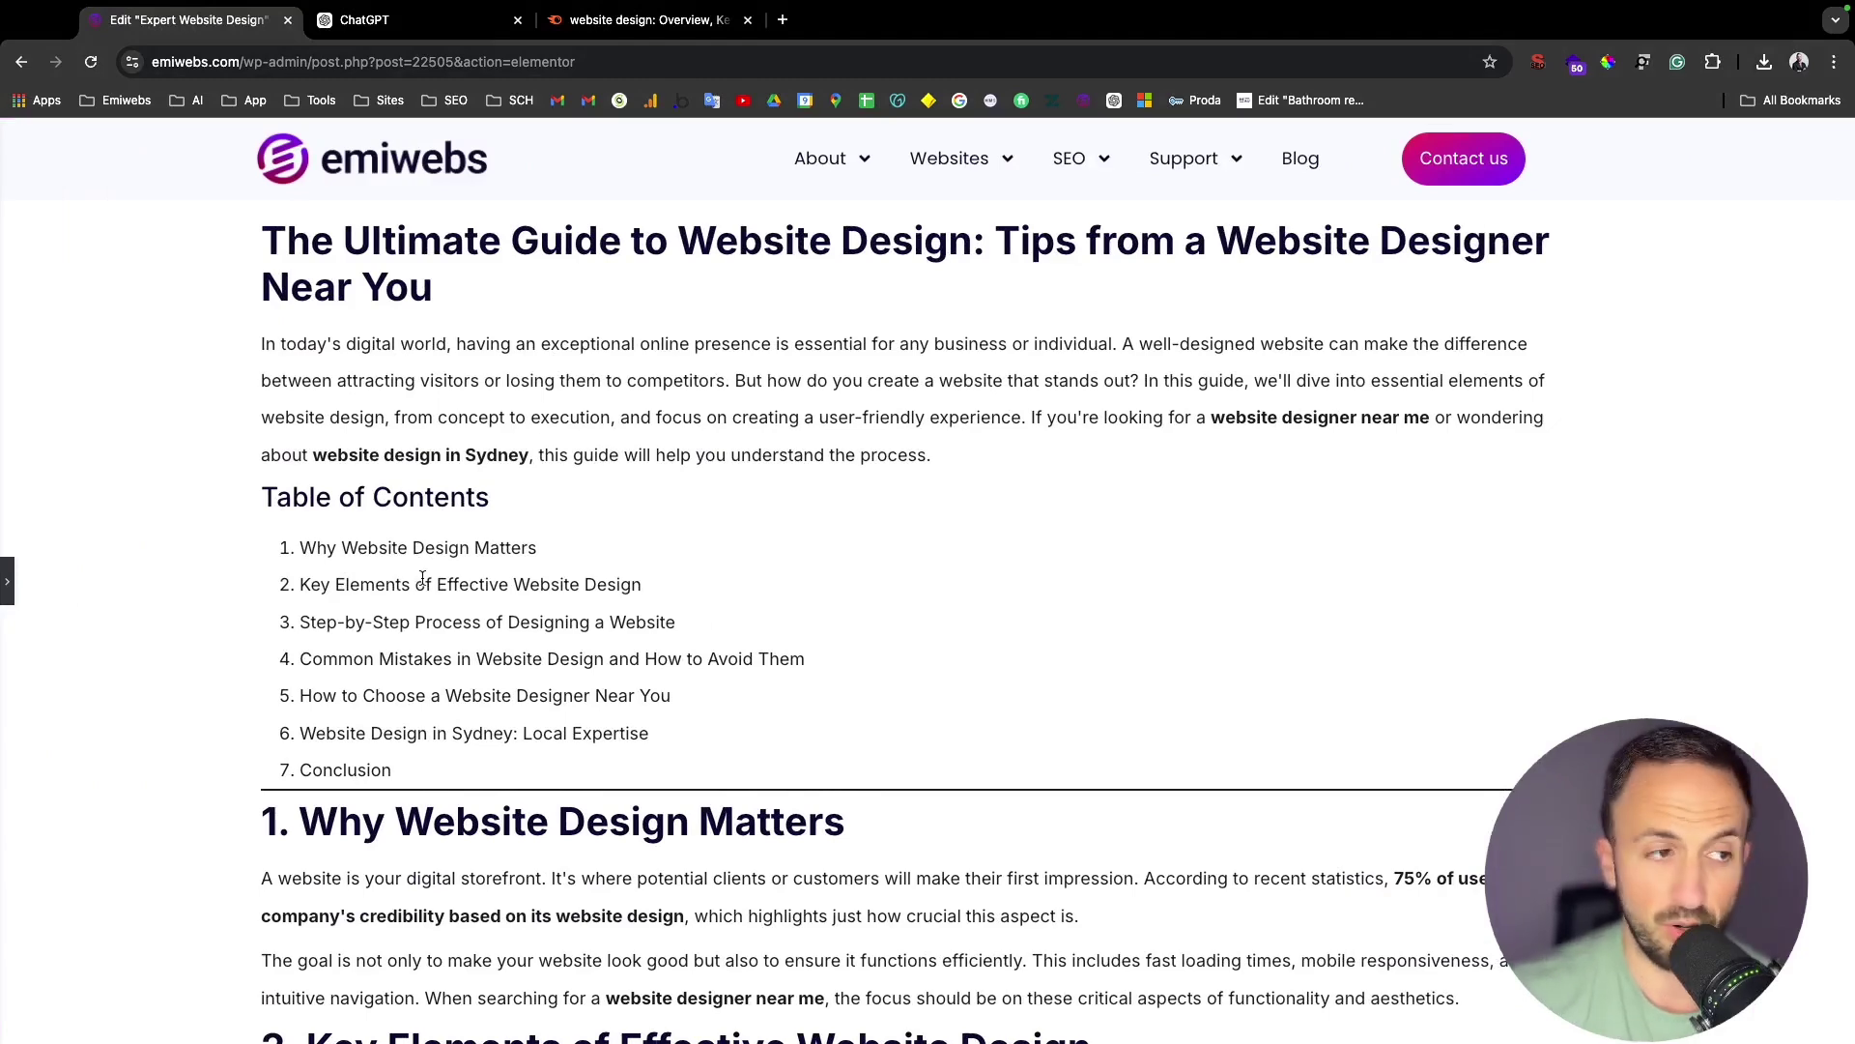